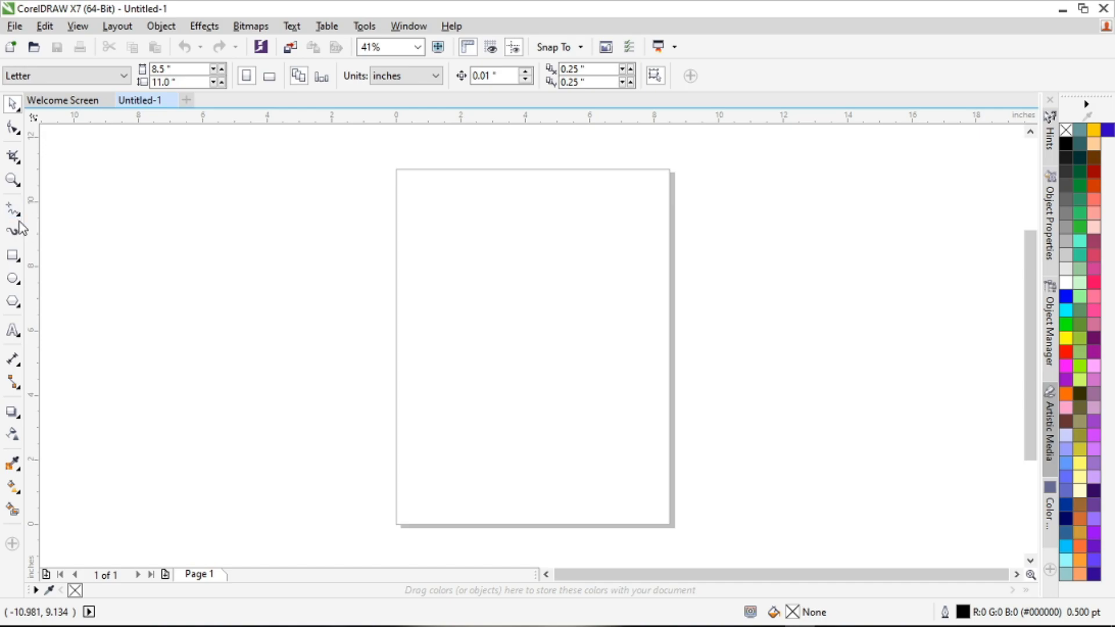
Activate the Bézier tool for drawing a curve.
left_click(19, 216)
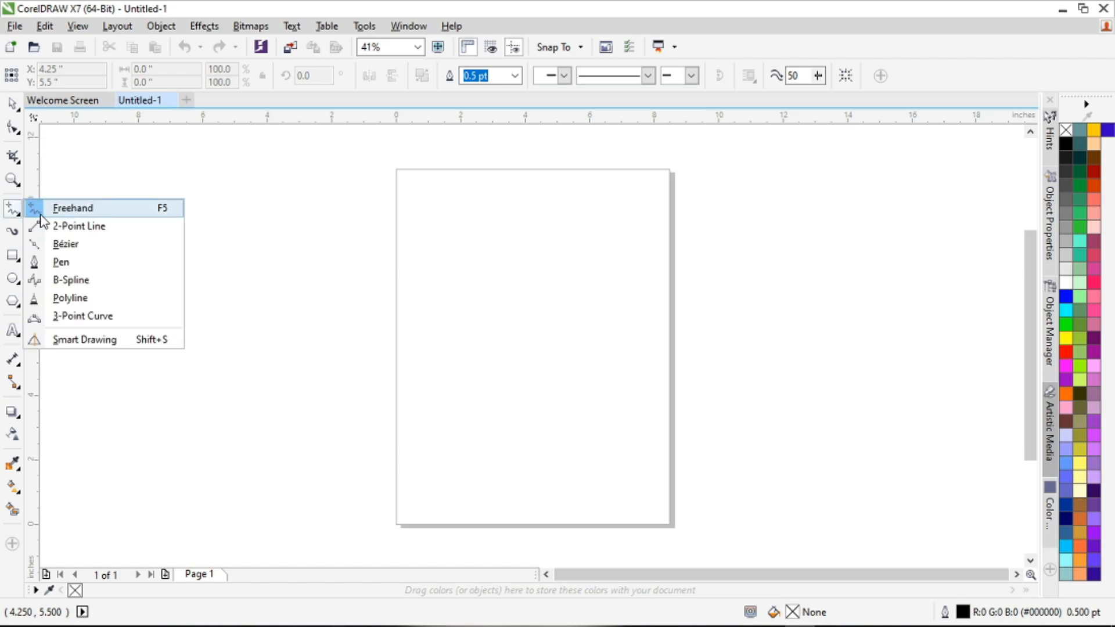
left_click(71, 247)
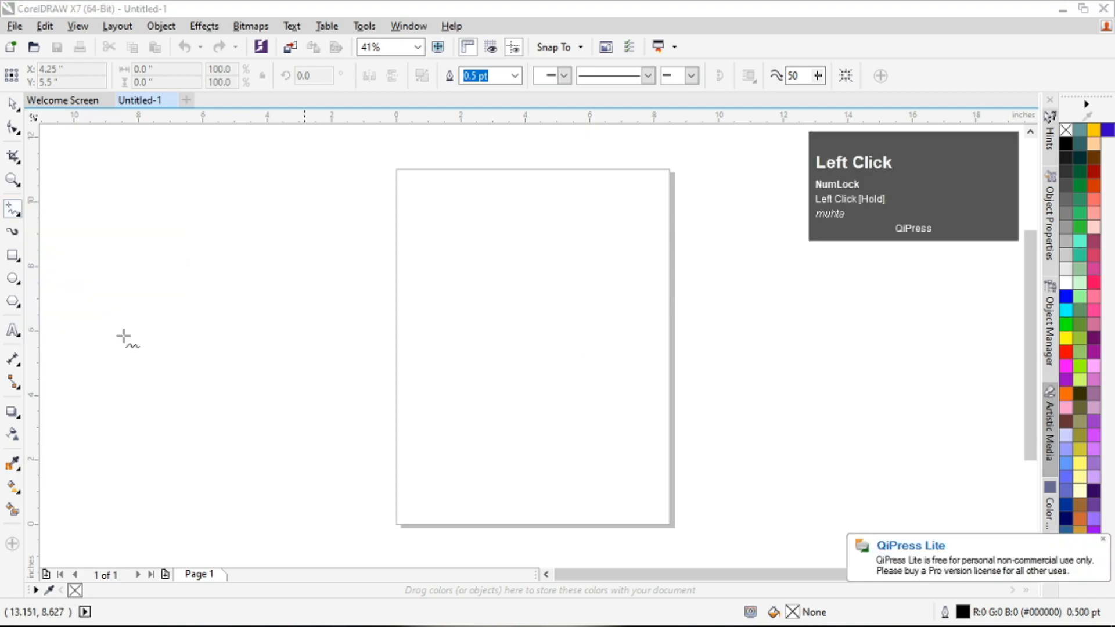
double_click(18, 215)
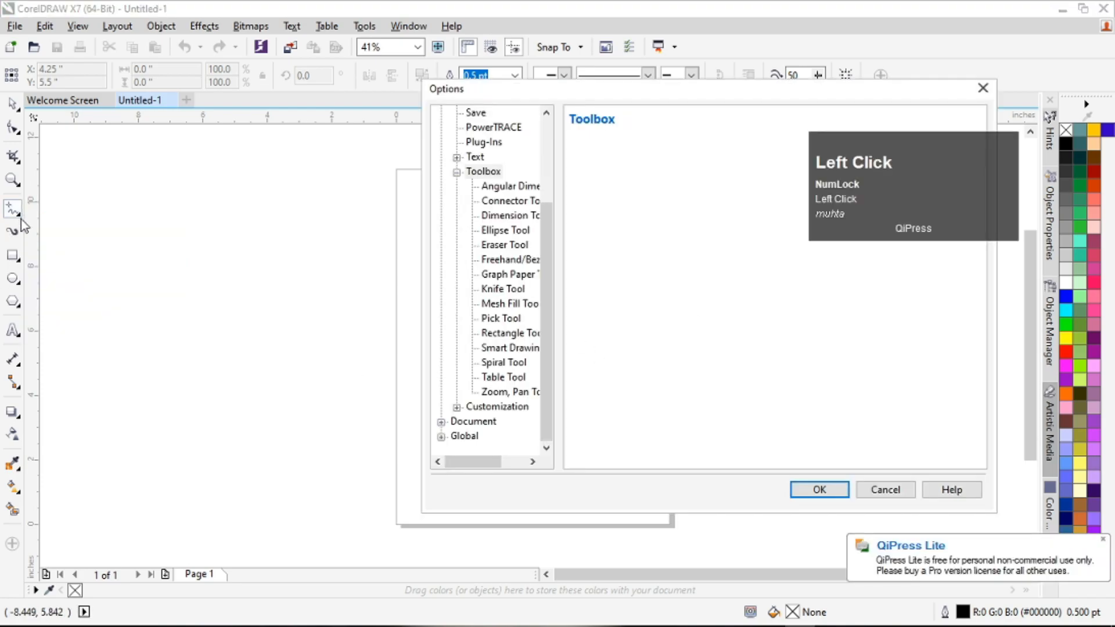
left_click(886, 490)
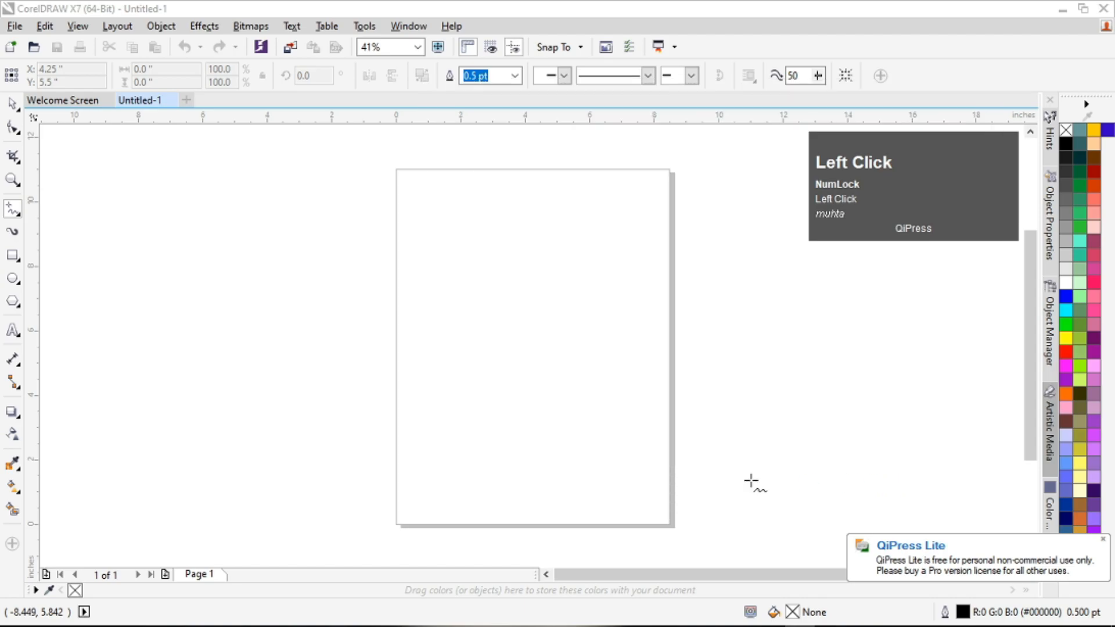
left_click(20, 212)
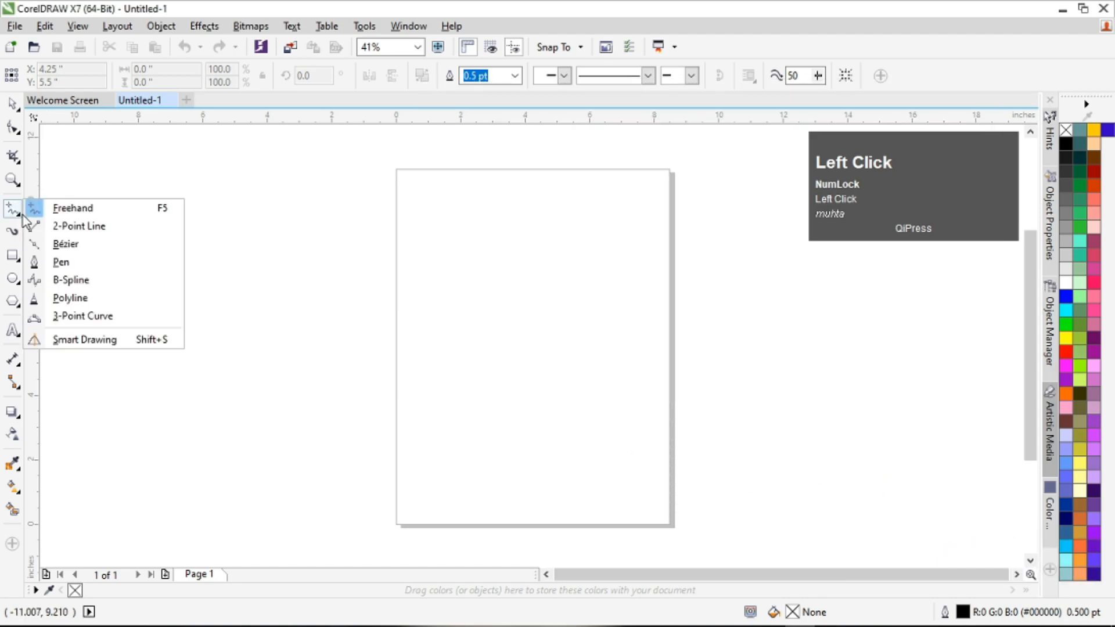
left_click(98, 244)
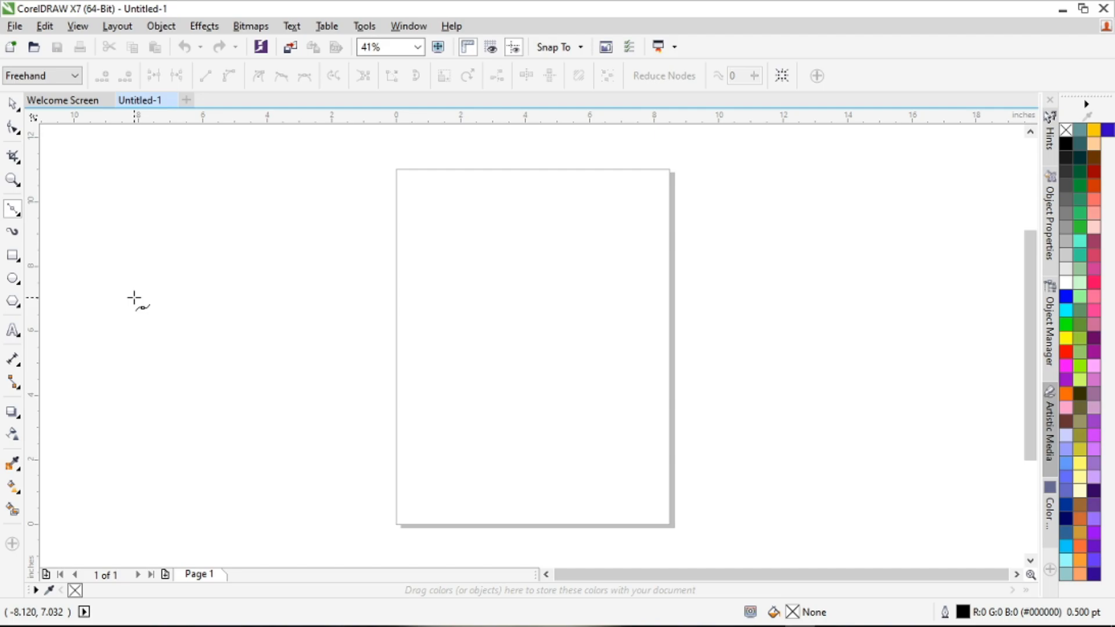
Draw a jagged crown-like outline of straight Bézier segments, starting beside the page's lower-left edge and running over its spikes and down the right side.
left_click(383, 460)
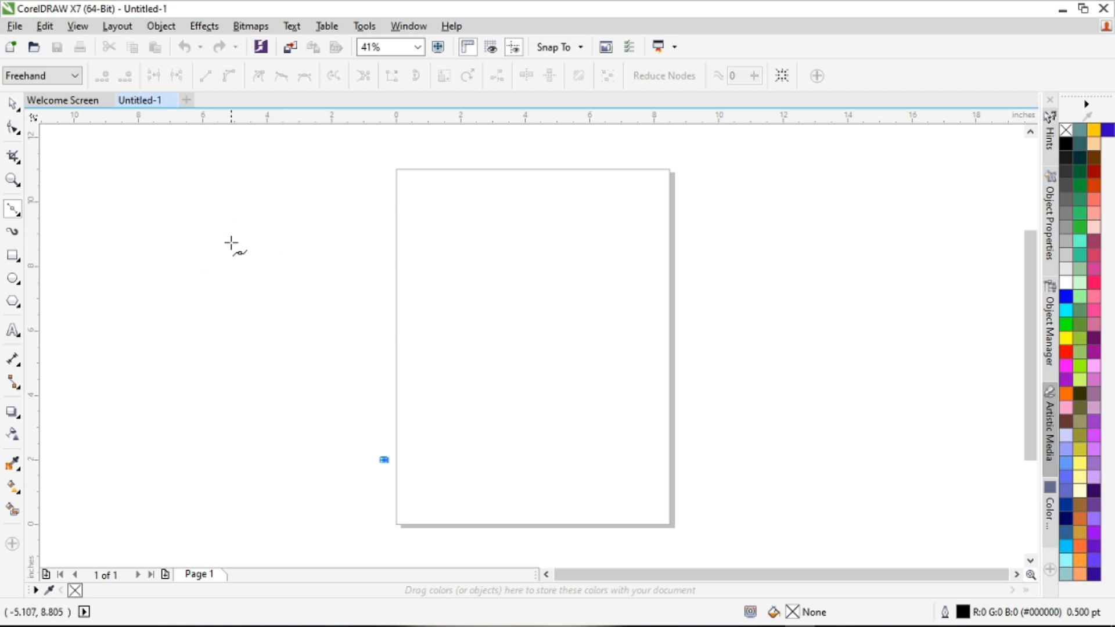
left_click(231, 262)
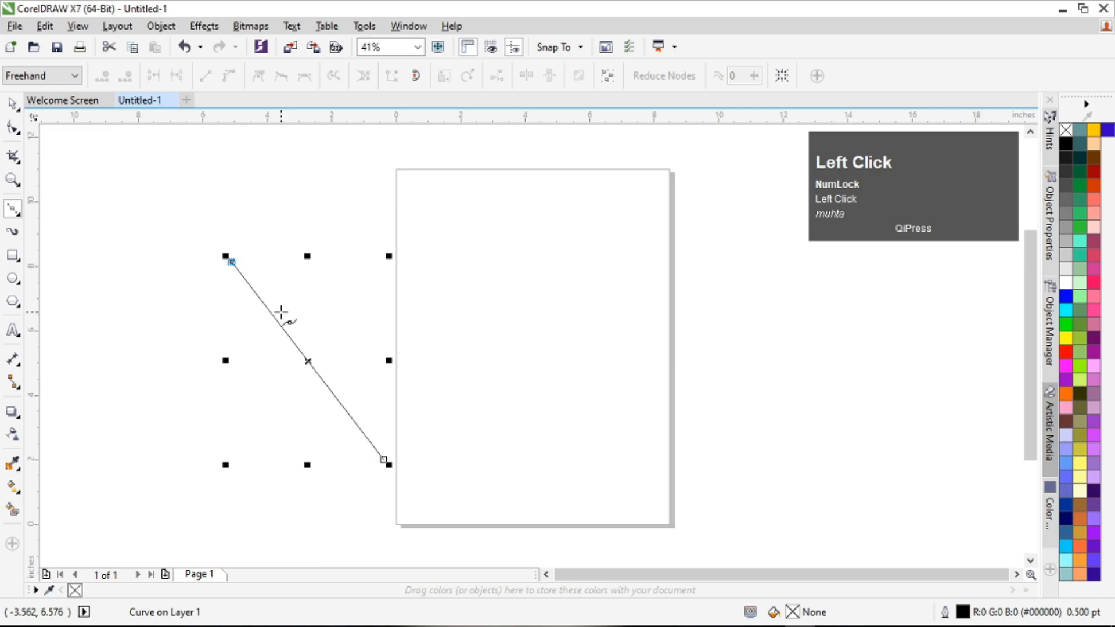
left_click(362, 312)
left_click(438, 222)
left_click(444, 291)
left_click(526, 191)
left_click(518, 301)
left_click(556, 247)
left_click(578, 306)
left_click(683, 236)
left_click(639, 359)
left_click(569, 415)
left_click(569, 415)
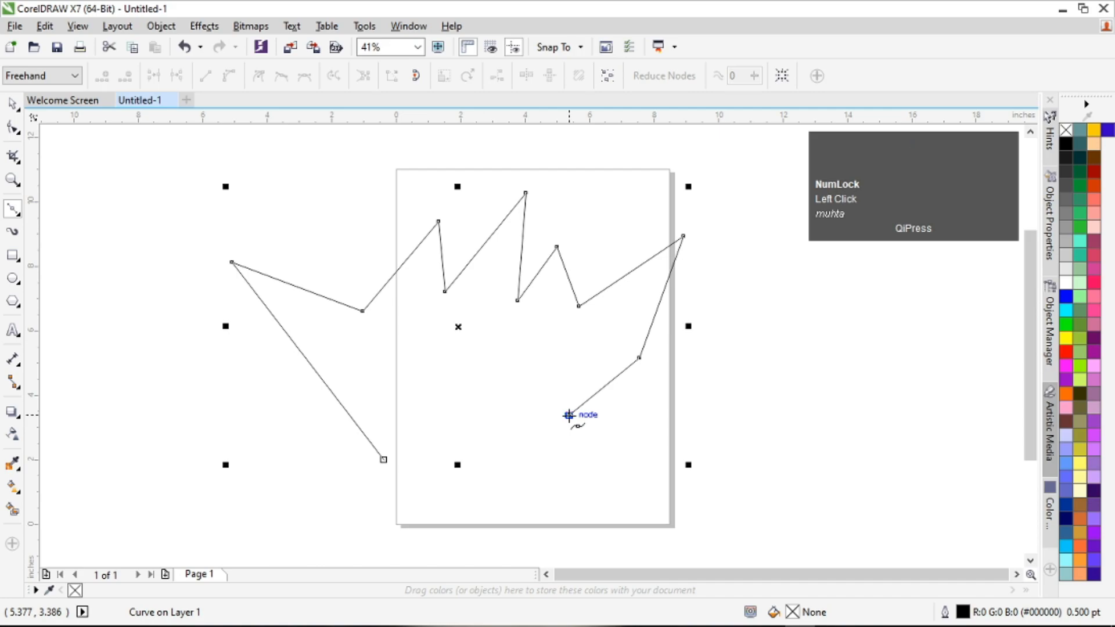
Continue the outline along its bottom, close it at the starting node and fill the shape with yellow.
left_click(563, 473)
left_click(469, 508)
left_click(424, 481)
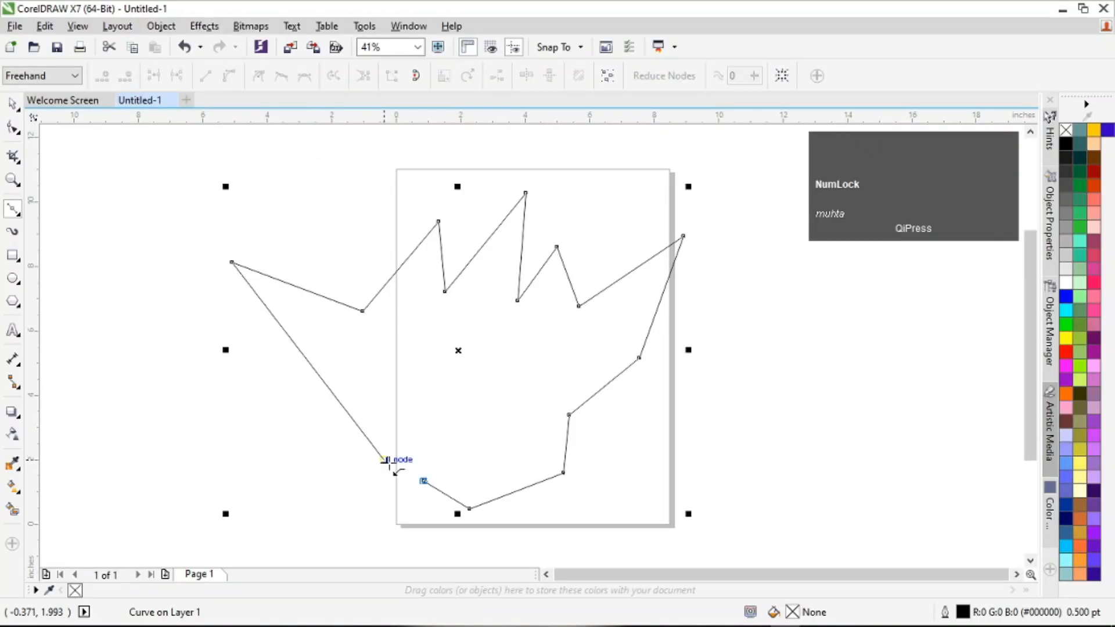
left_click(401, 465)
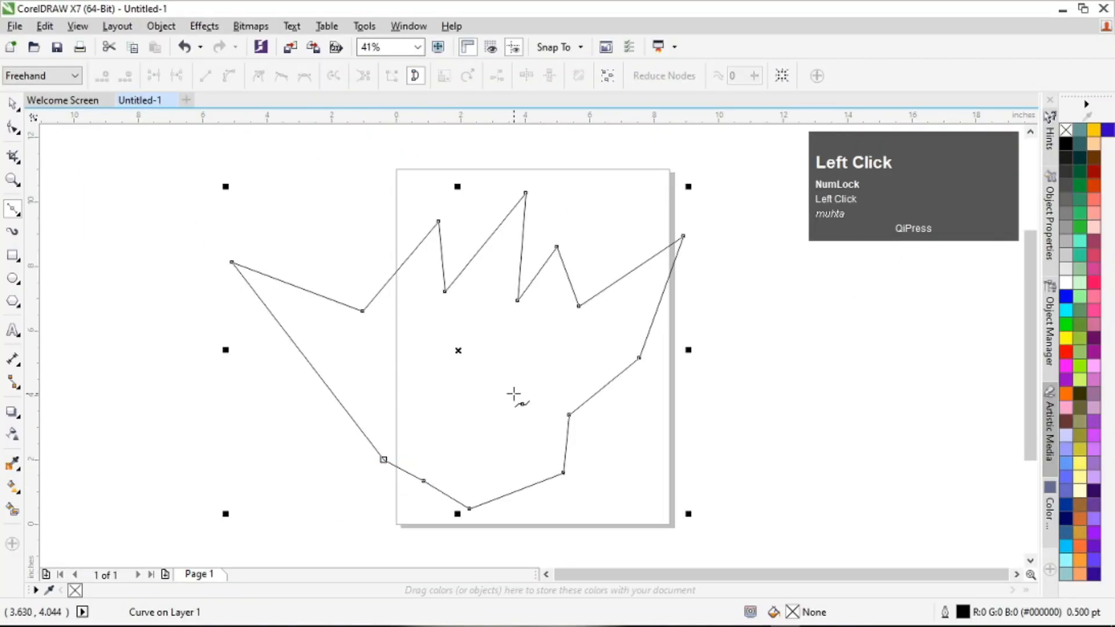
left_click(1065, 338)
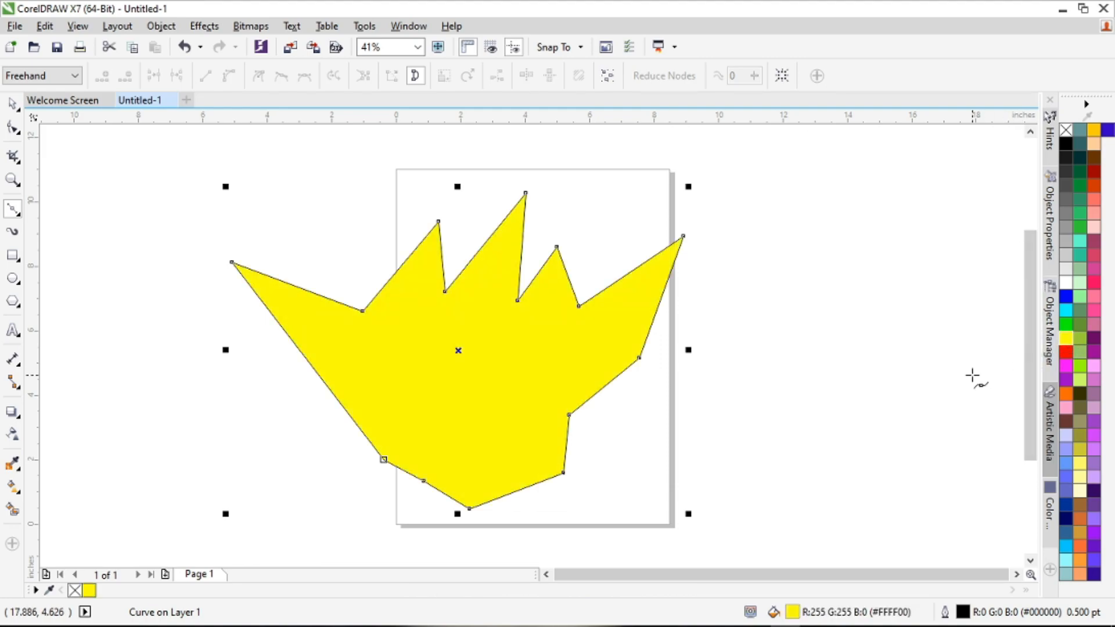
Undo the yellow fill and all segments of the crown-like outline.
key("ctrl")
key("ctrl+z")
key("ctrl+z")
key("ctrl+z")
key("ctrl+z")
key("ctrl+z")
key("ctrl+z")
key("ctrl+z")
key("ctrl+z")
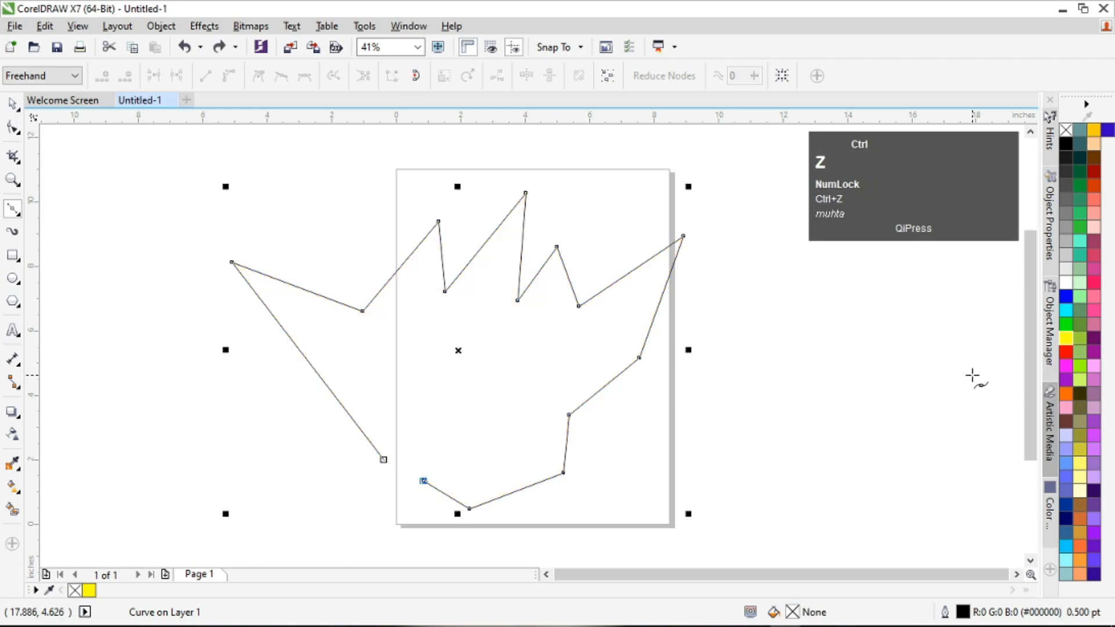
key("ctrl+z")
key("ctrl+z")
key("ctrl+z")
key("ctrl+z")
key("ctrl+z")
key("ctrl+z")
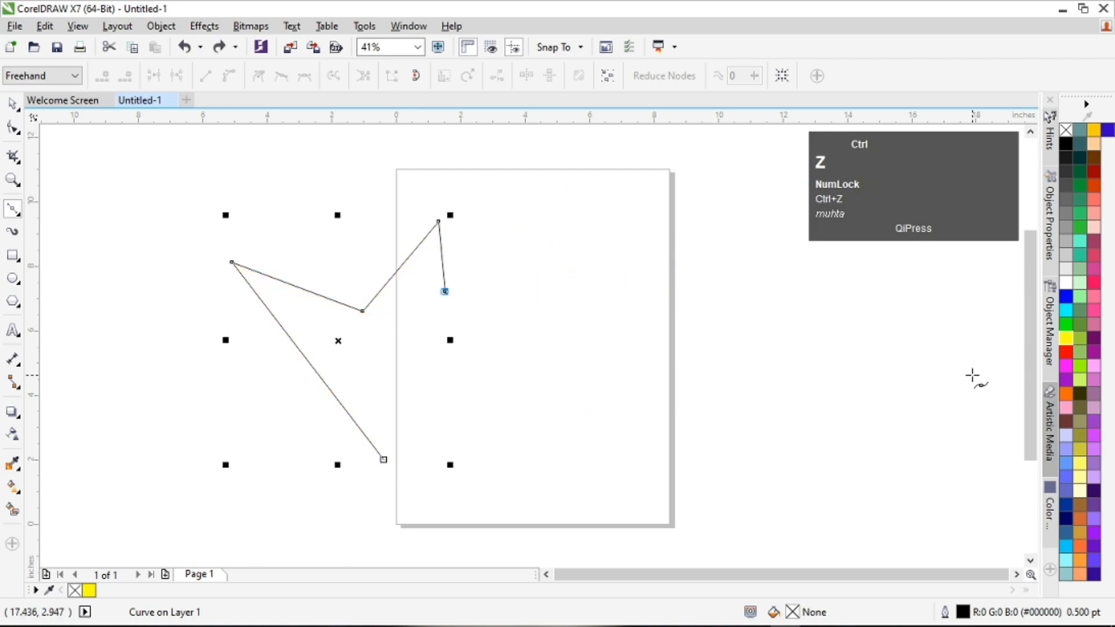
Draw a crown-like Bézier outline about 10.5 in wide and 7.6 in high, leaving a small gap between its end nodes.
left_click(392, 466)
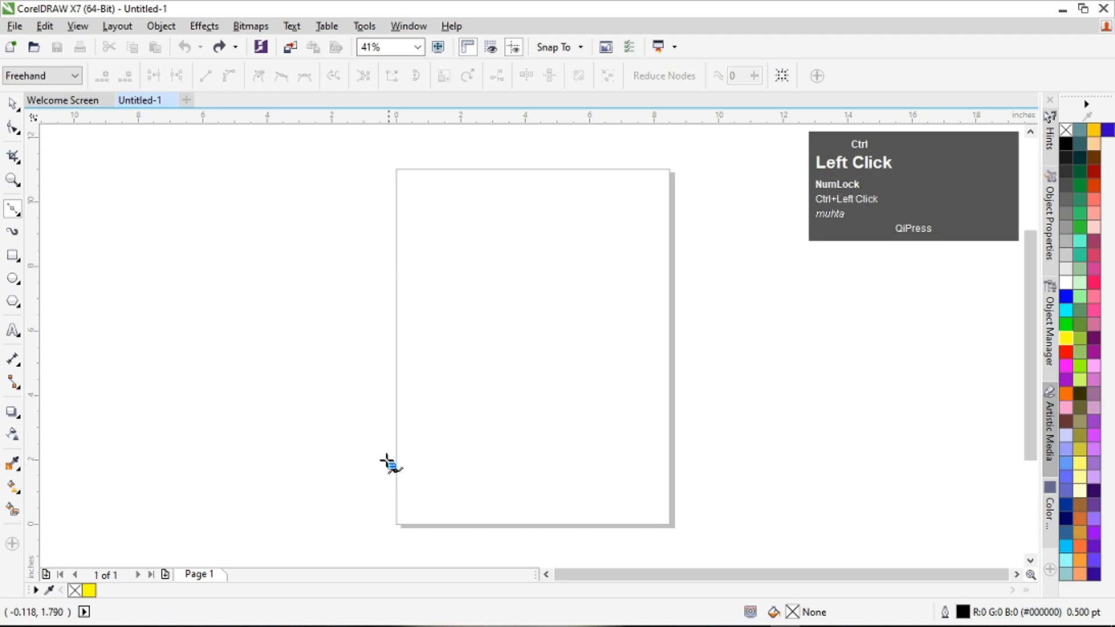
left_click(256, 284)
left_click(329, 306)
left_click(367, 222)
left_click(436, 317)
left_click(453, 243)
left_click(522, 344)
left_click(561, 274)
left_click(593, 378)
left_click(511, 422)
left_click(456, 449)
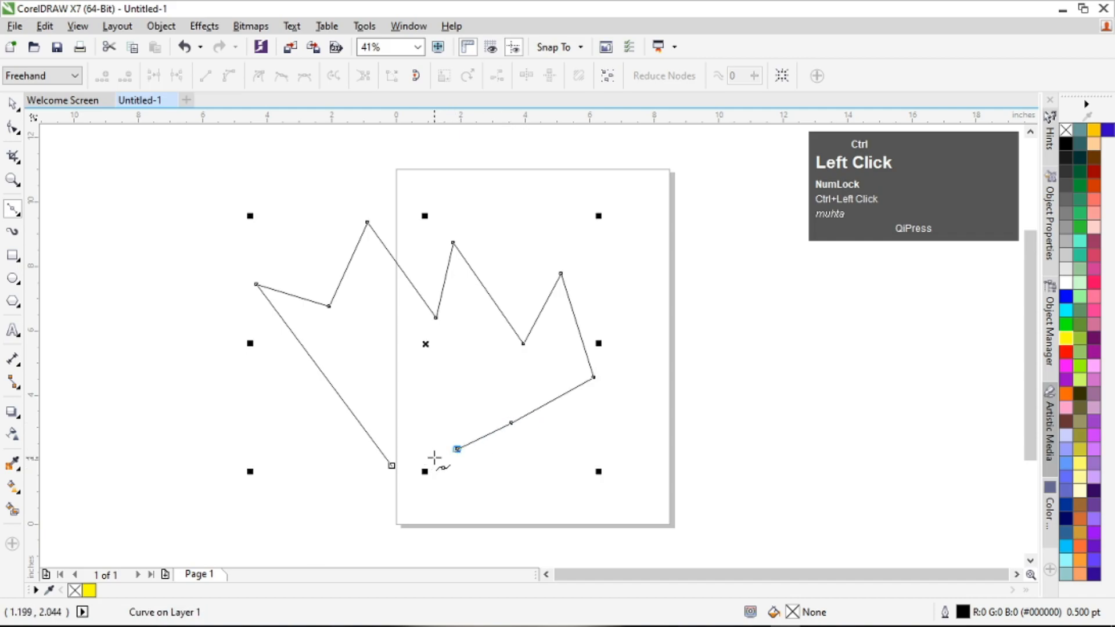
left_click(414, 459)
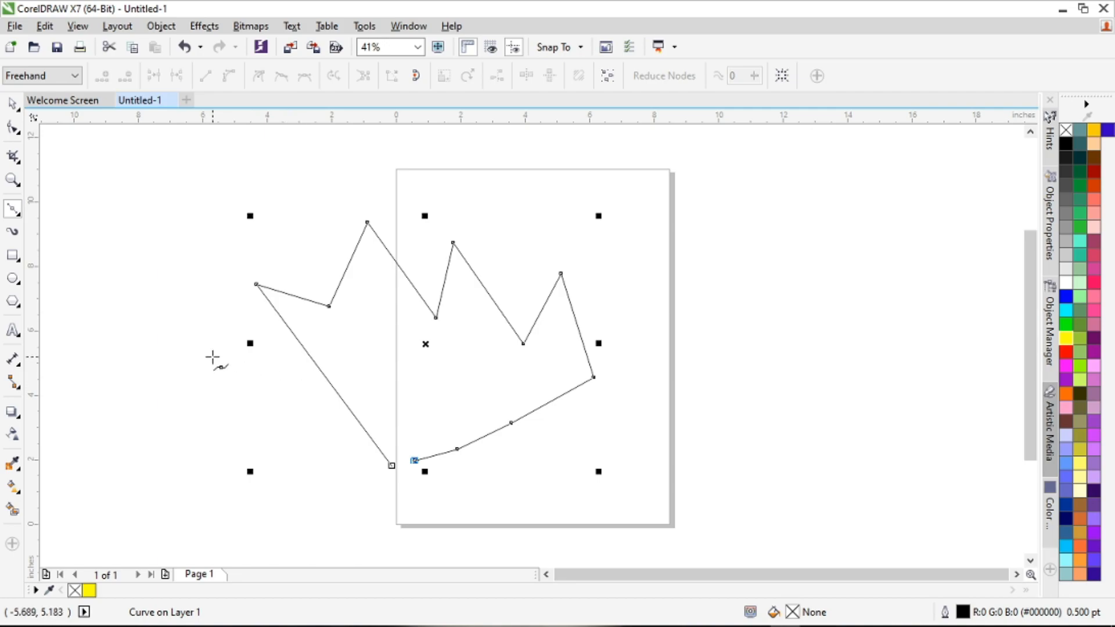
Select the outline's two open end nodes with the Shape tool and join them into one.
left_click(12, 104, "ctrl")
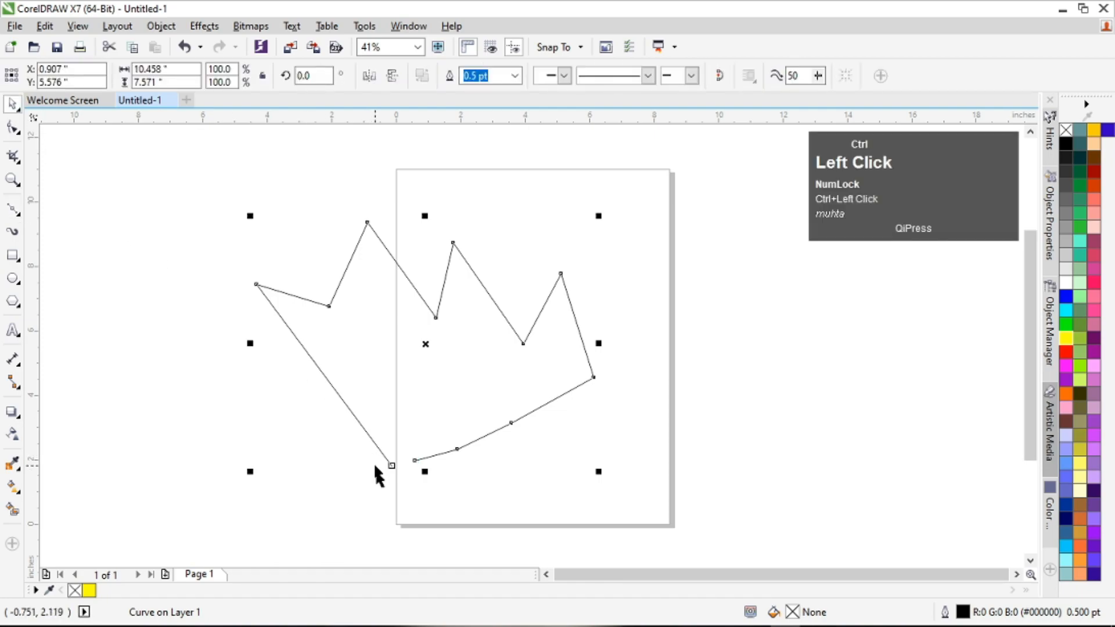
left_click_drag(376, 495, 434, 427)
left_click(11, 127)
left_click(440, 455)
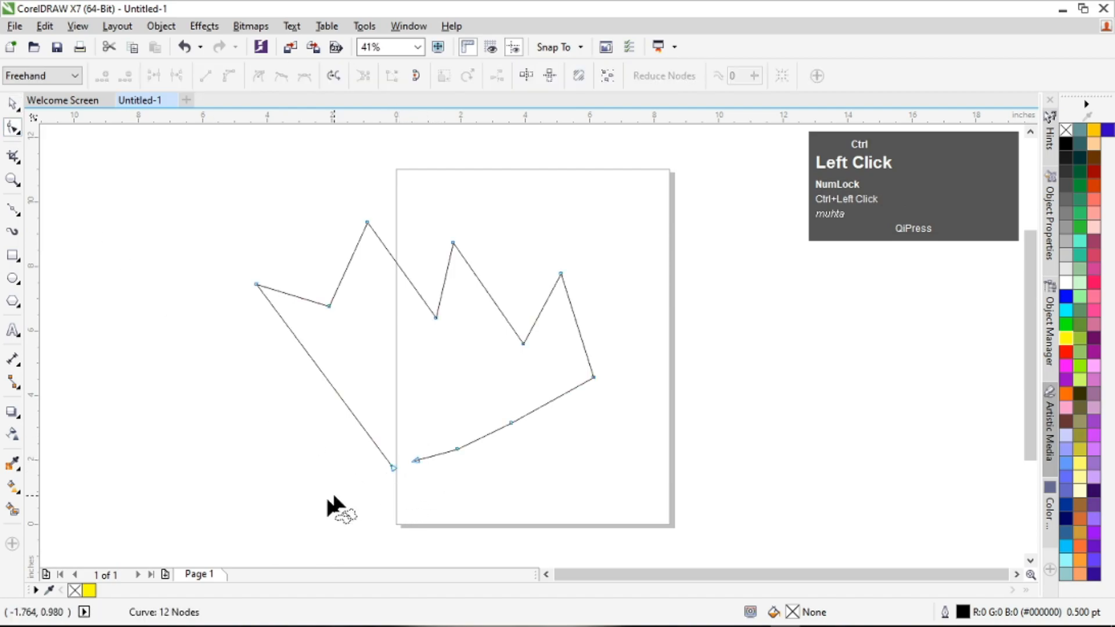
mouse_move(376, 450)
left_mouse_down()
mouse_move(437, 472)
mouse_move(360, 503)
left_mouse_up()
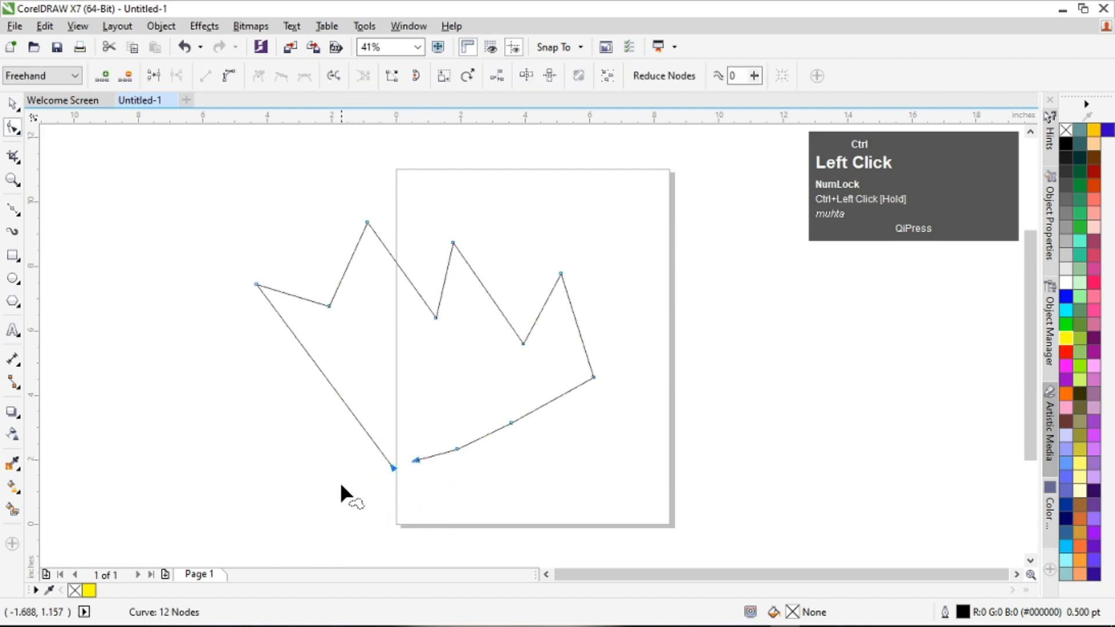
left_click(153, 75)
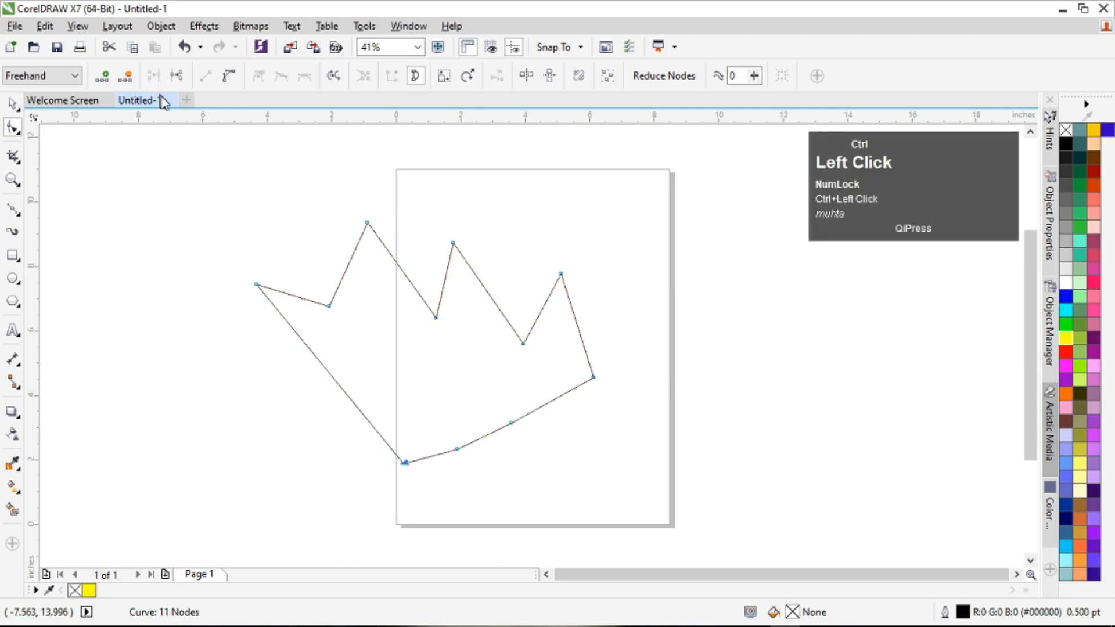
Undo the node join and close the outline by moving its right end node onto the left end node.
key("ctrl+z")
scroll(412, 464, "up", 4)
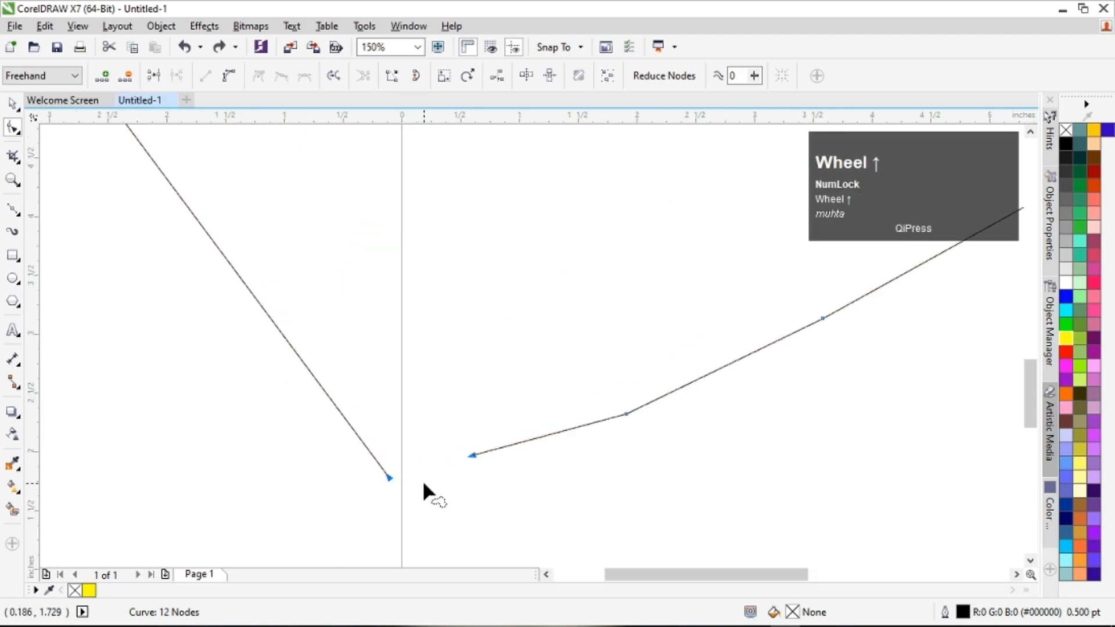
left_click(471, 455)
left_click_drag(471, 455, 395, 476)
scroll(401, 467, "down", 4)
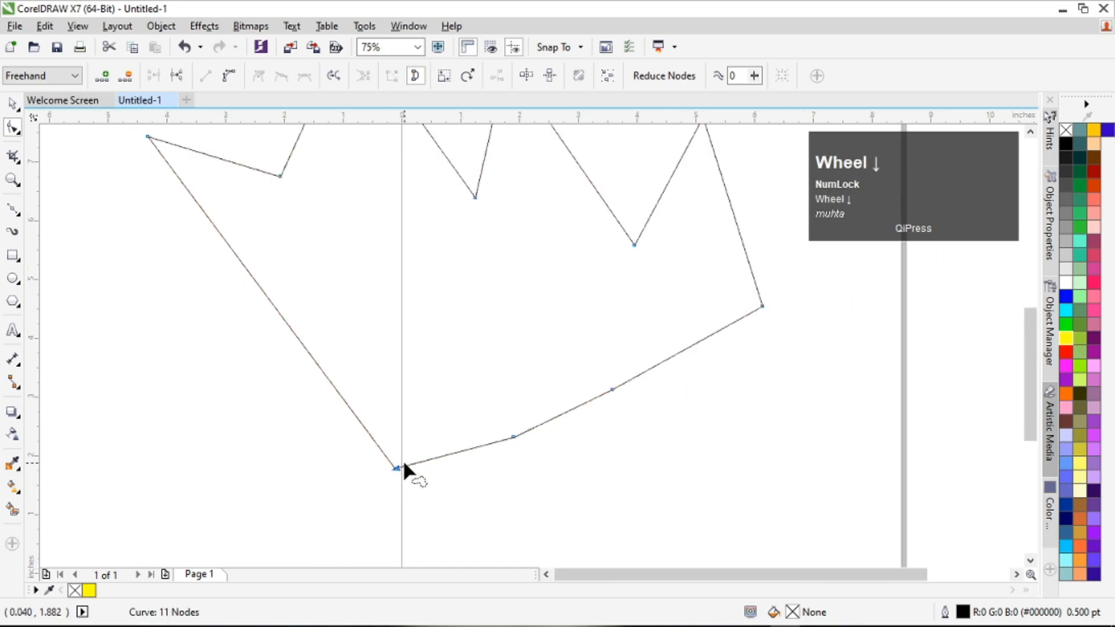
scroll(403, 462, "down", 1)
scroll(405, 462, "up", 1)
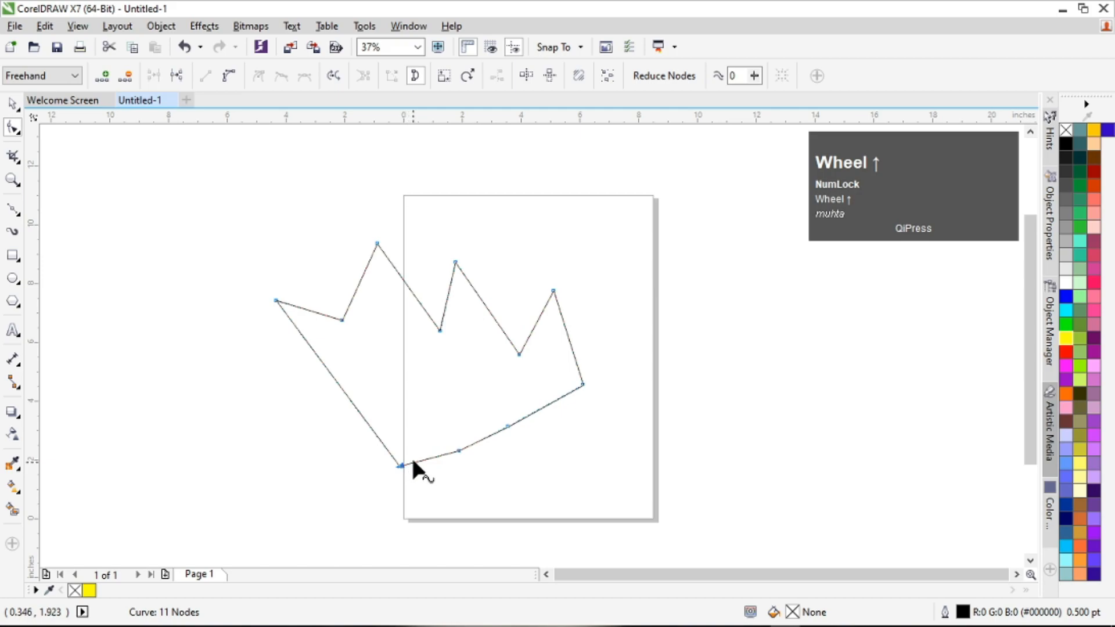
Select the closed crown-like outline and delete it.
left_click(12, 104)
left_click(471, 262)
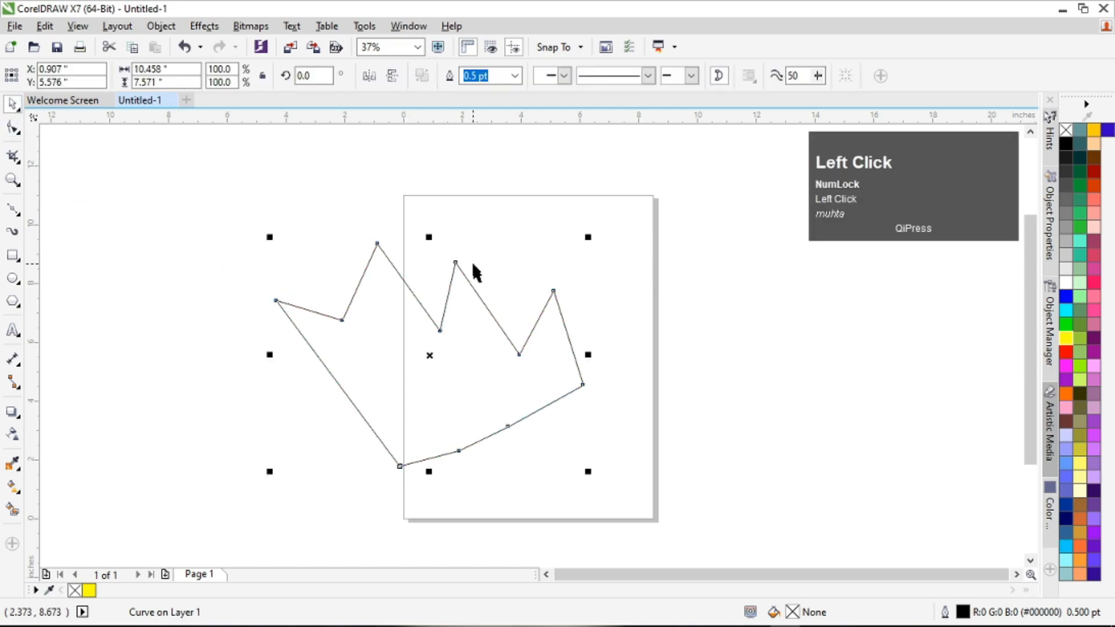
key("Delete")
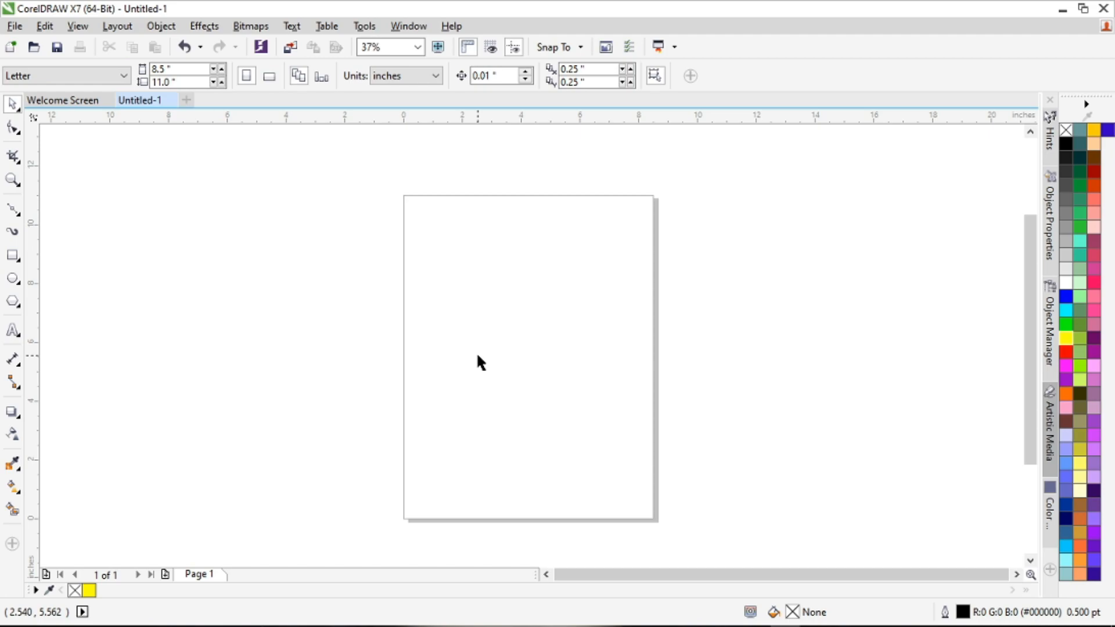
Draw a straight Bézier segment from the page's lower-left edge up to about (-5.7, 7.5) in, and undo it.
left_click(13, 209)
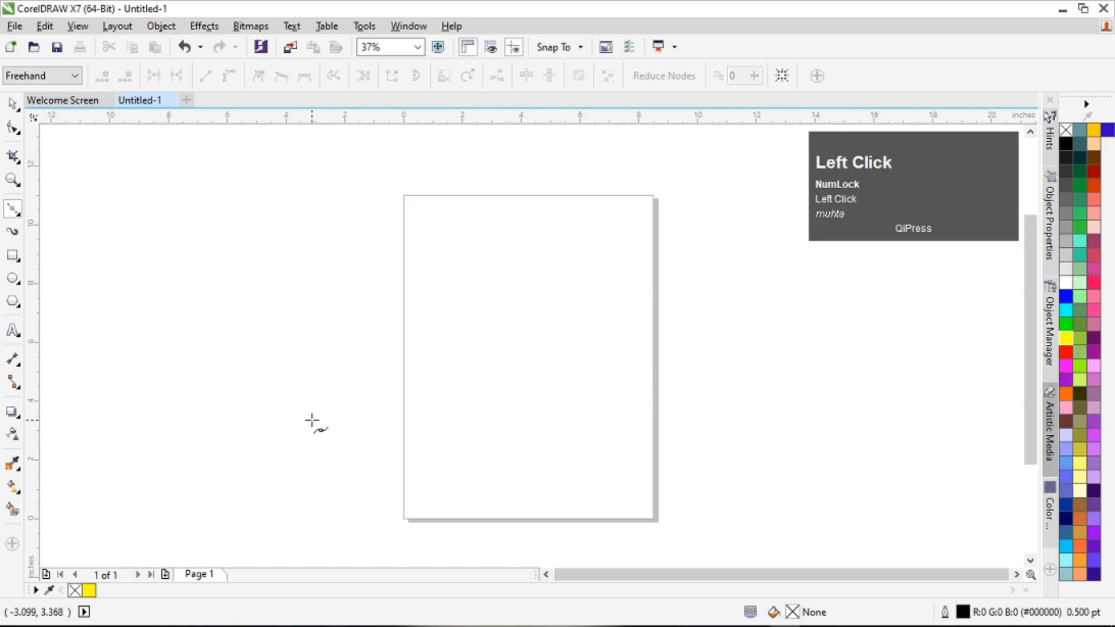
left_click(398, 461)
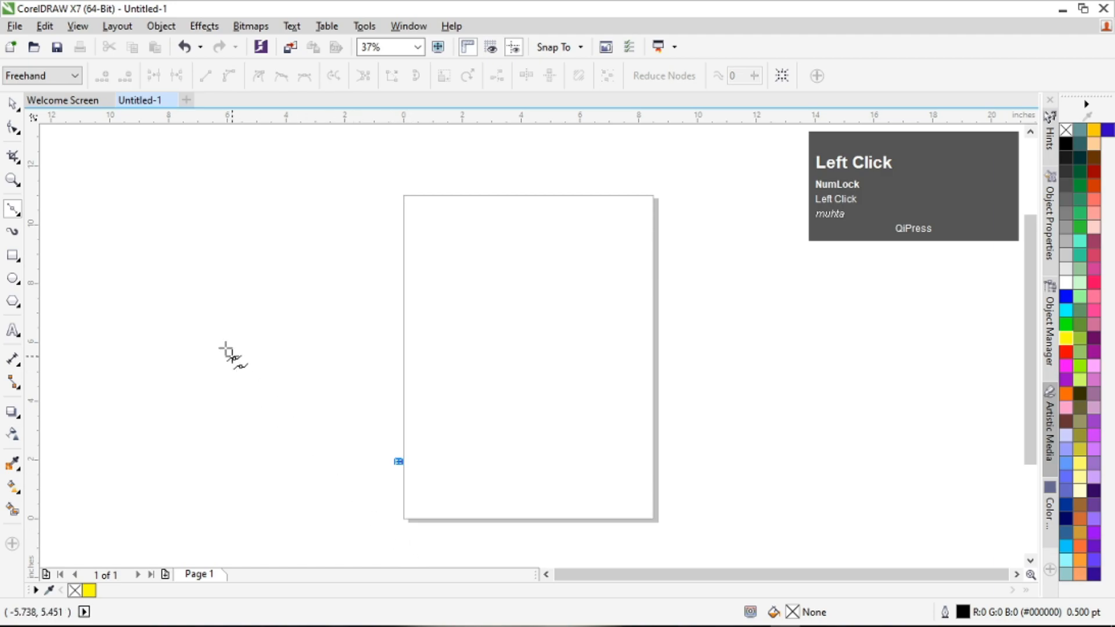
left_click(235, 299)
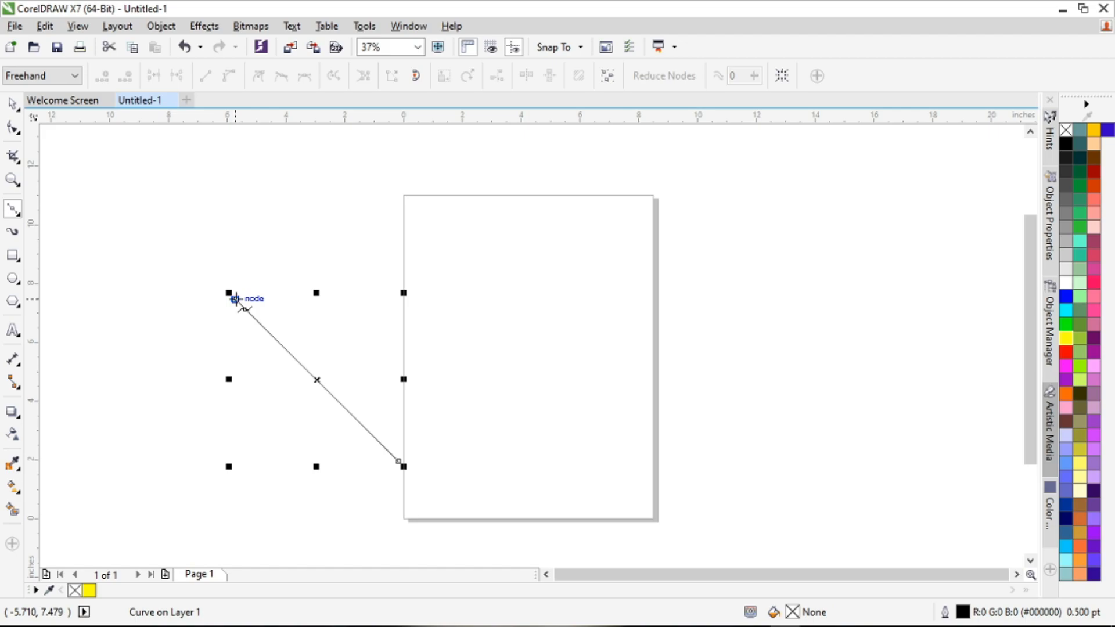
key("ctrl+z")
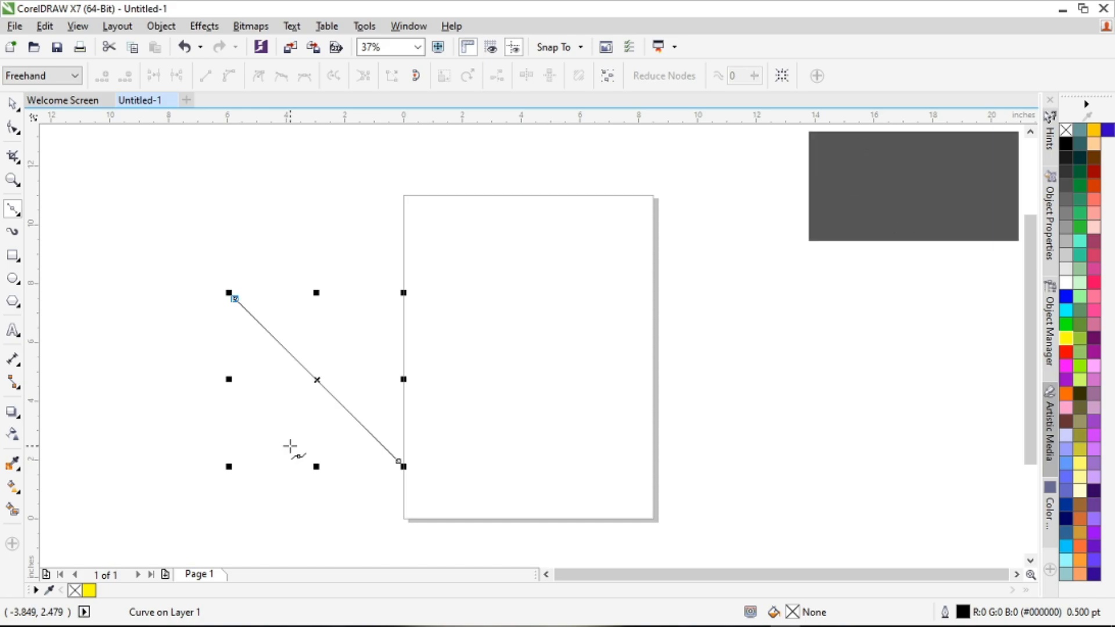
Try a curved Bézier segment from about (-0.4, 2.0) to (-5.2, 7.8) in, pulling out the end node's handle, and delete it.
left_click(390, 460)
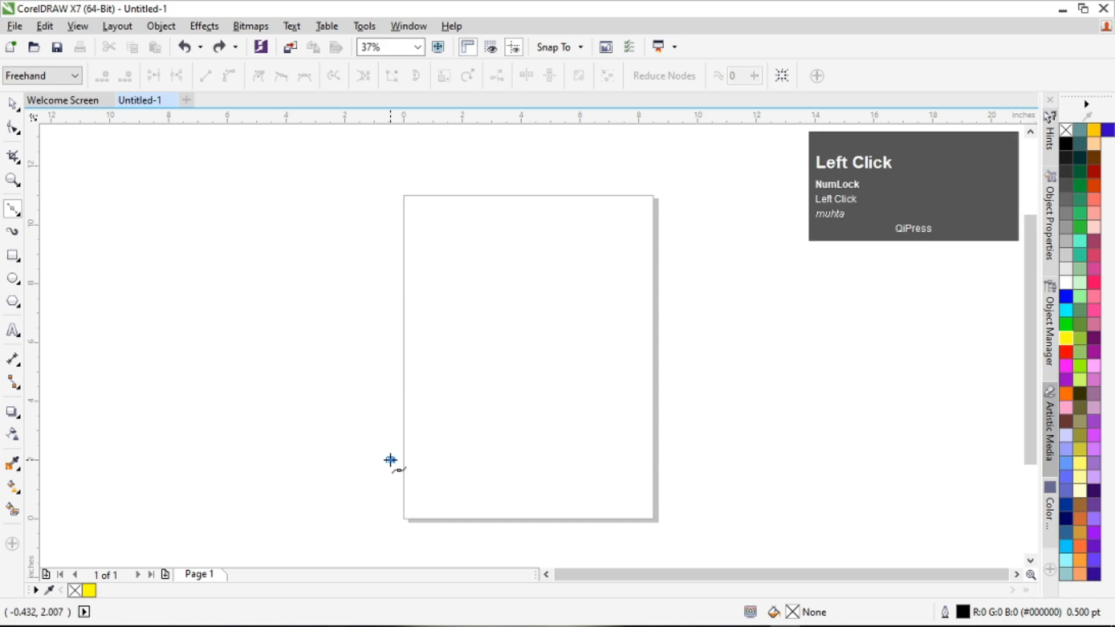
left_click(251, 288)
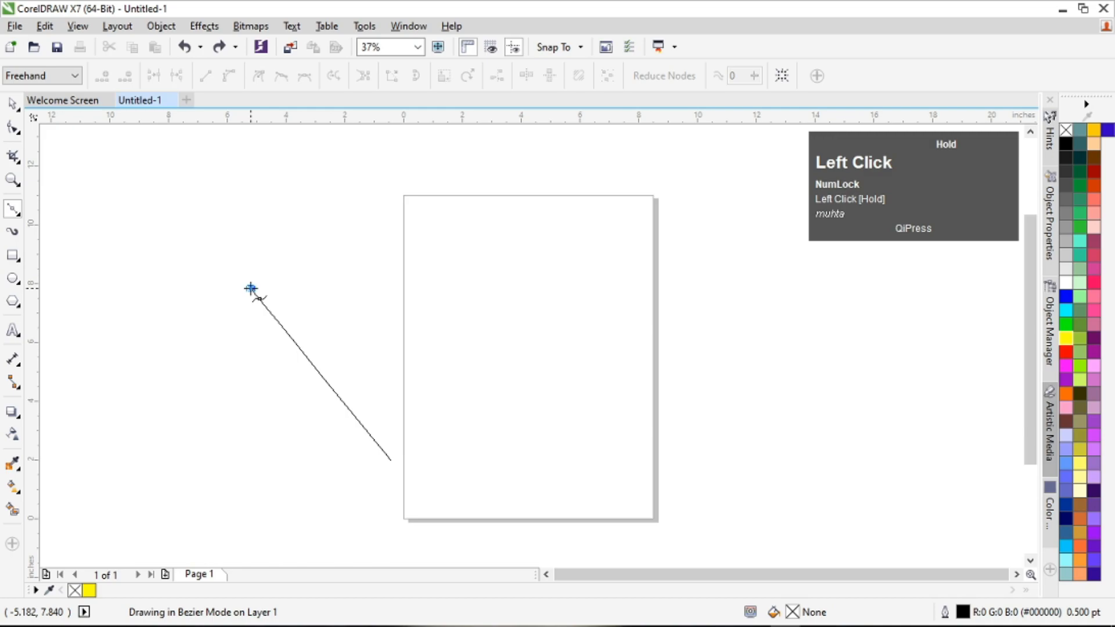
left_click_drag(251, 288, 393, 194)
key("Delete")
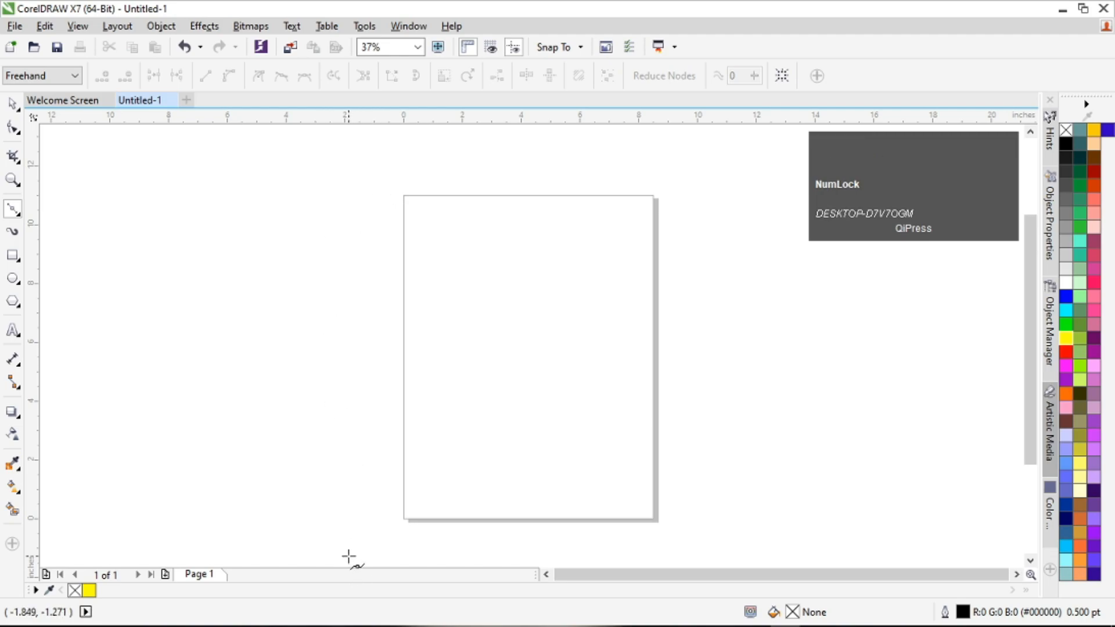
Draw a straight Bézier segment from about (-0.8, 1.6) to (-6.1, 8.3) in, beside the page, and undo it.
left_click(380, 470)
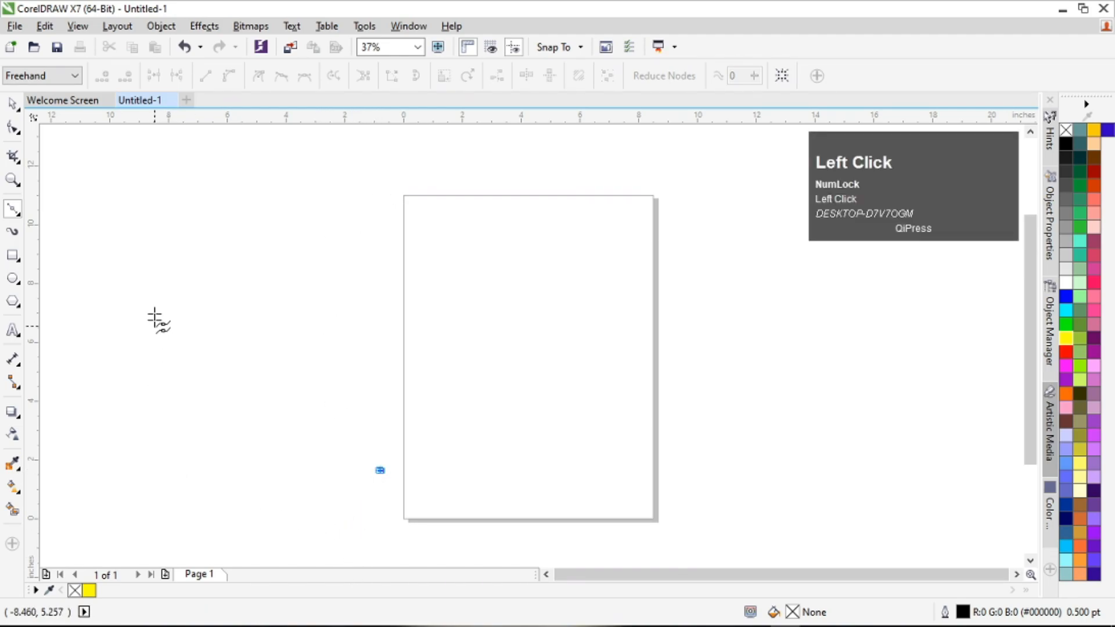
left_click(224, 275)
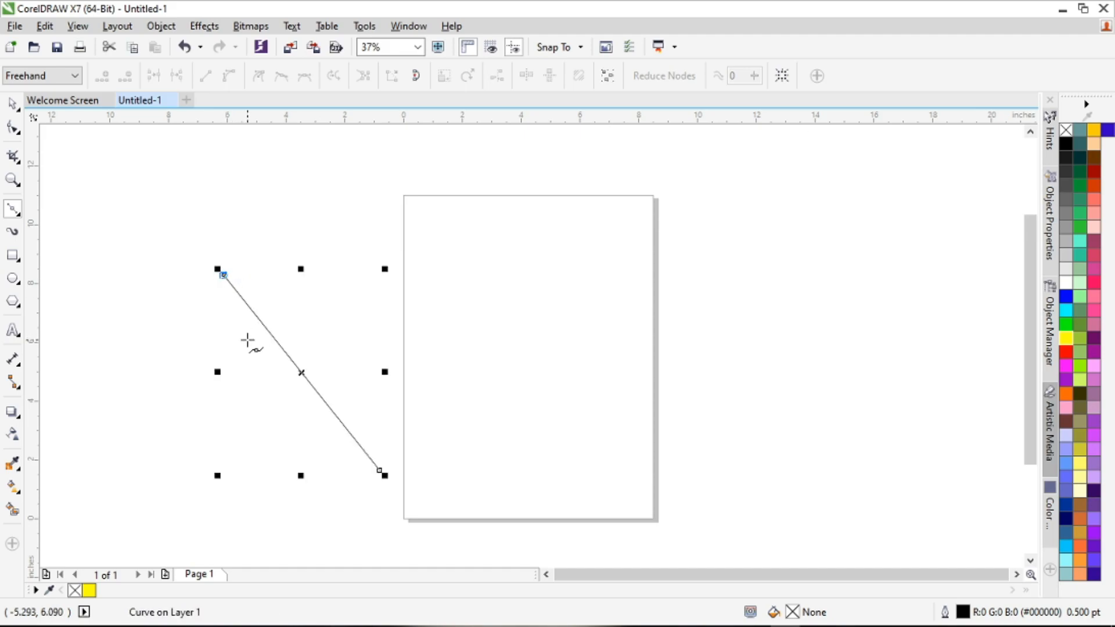
key("ctrl+z")
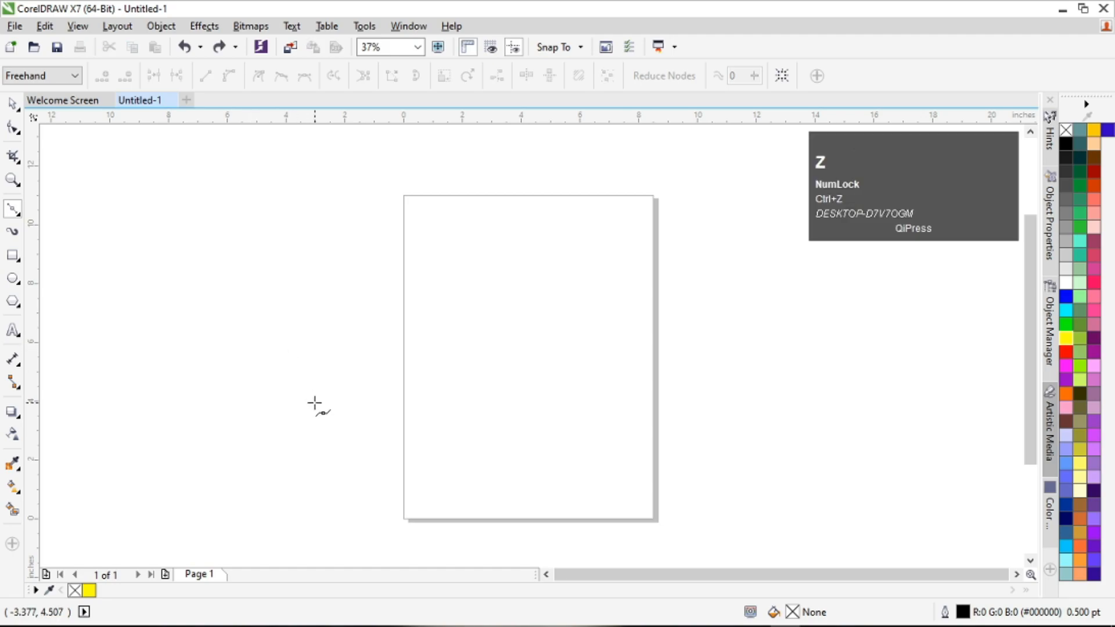
Draw a curved Bézier segment from about (-0.5, 1.5) to (-6.1, 8.8) in, pulling the end node's handle out toward the upper right.
left_click(389, 473)
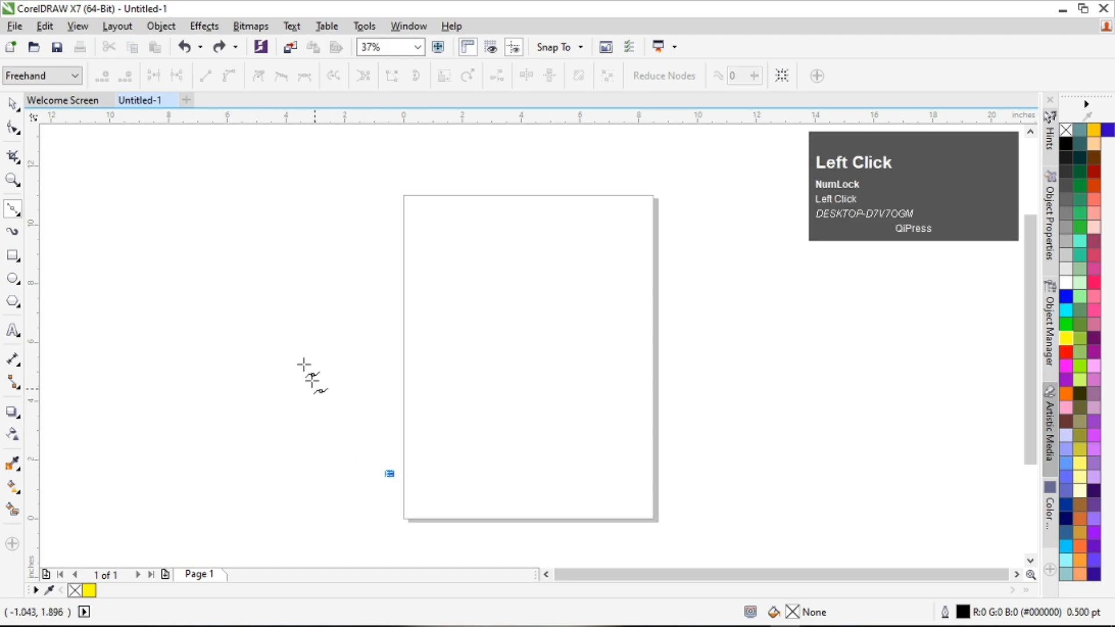
left_click(223, 262)
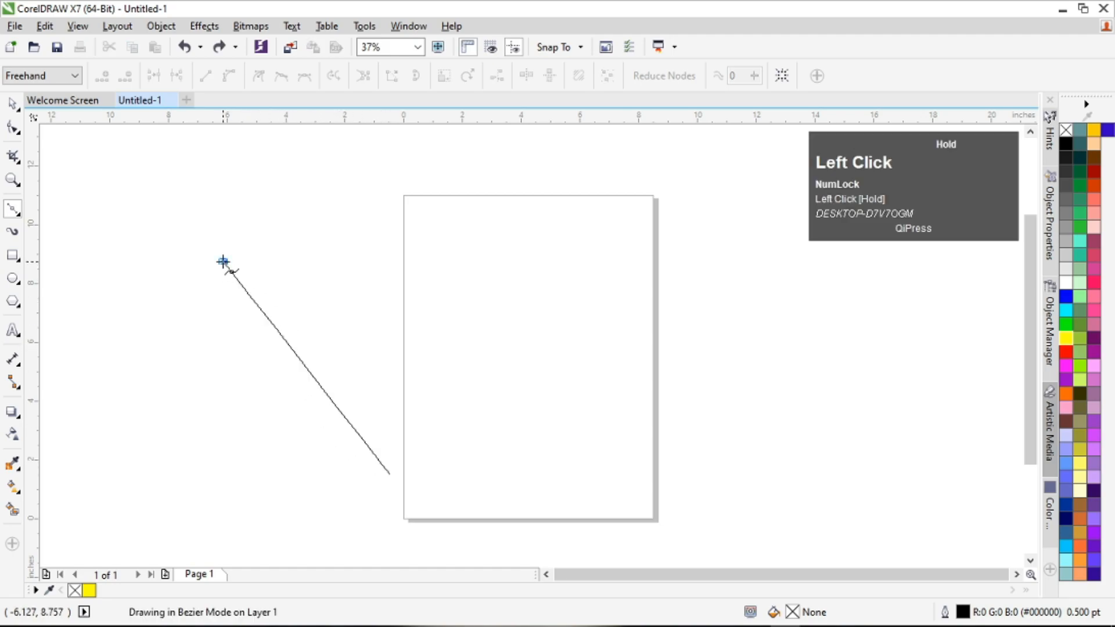
left_click_drag(223, 261, 291, 190)
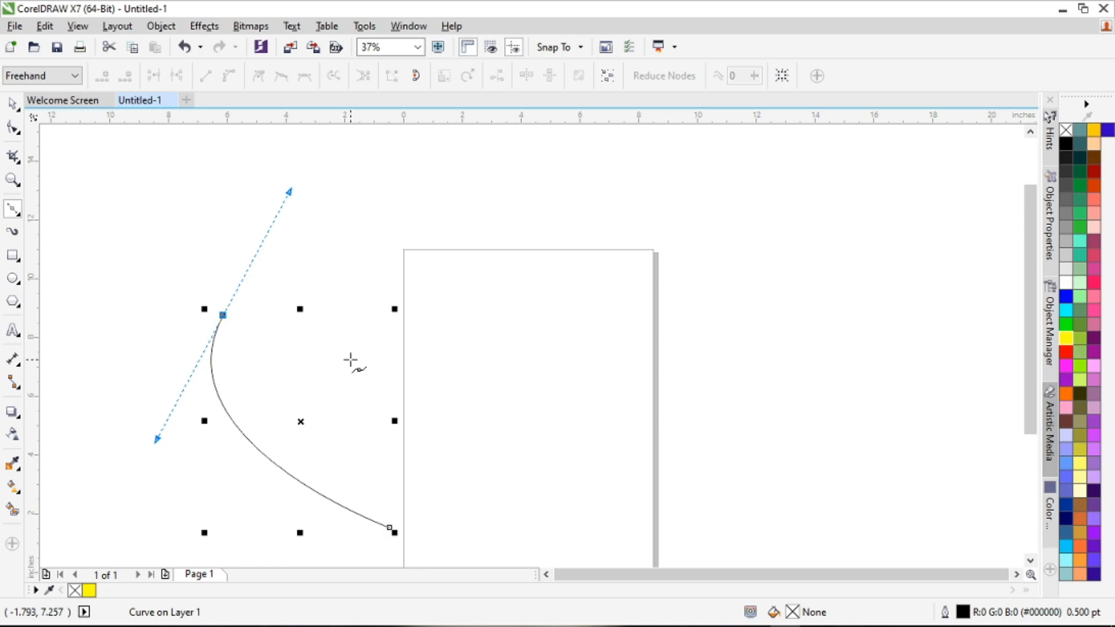
Try continuing the curve to about (-0.6, 6.1) in without a handle, with a downward handle and with a rightward handle, undoing each segment.
left_click(378, 385)
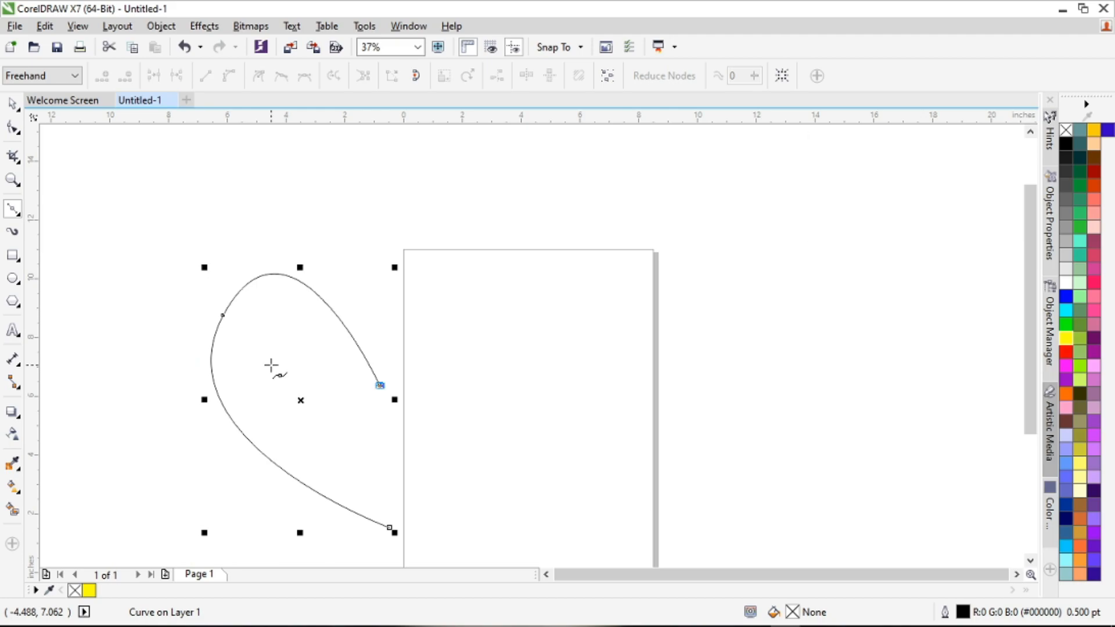
key("ctrl+z")
left_click(385, 394)
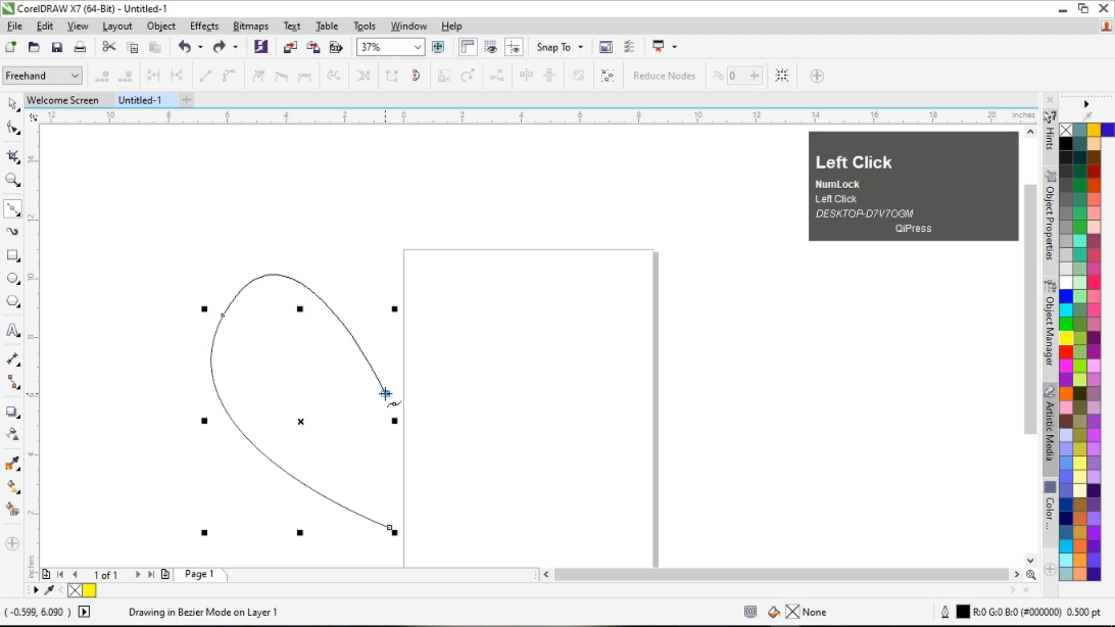
left_click_drag(388, 393, 359, 502)
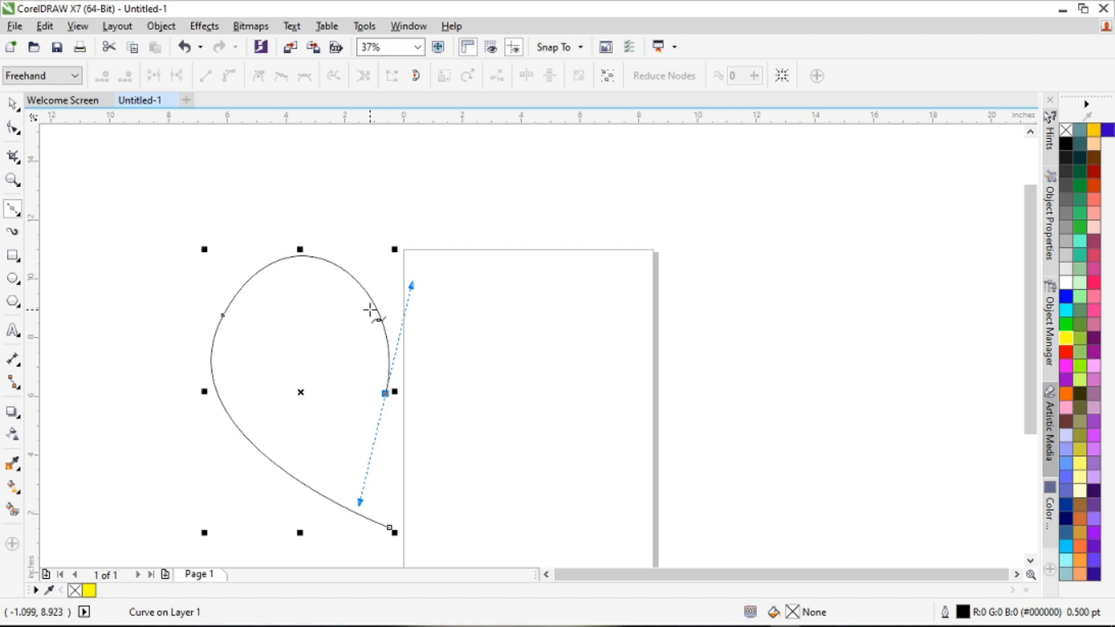
key("ctrl+z")
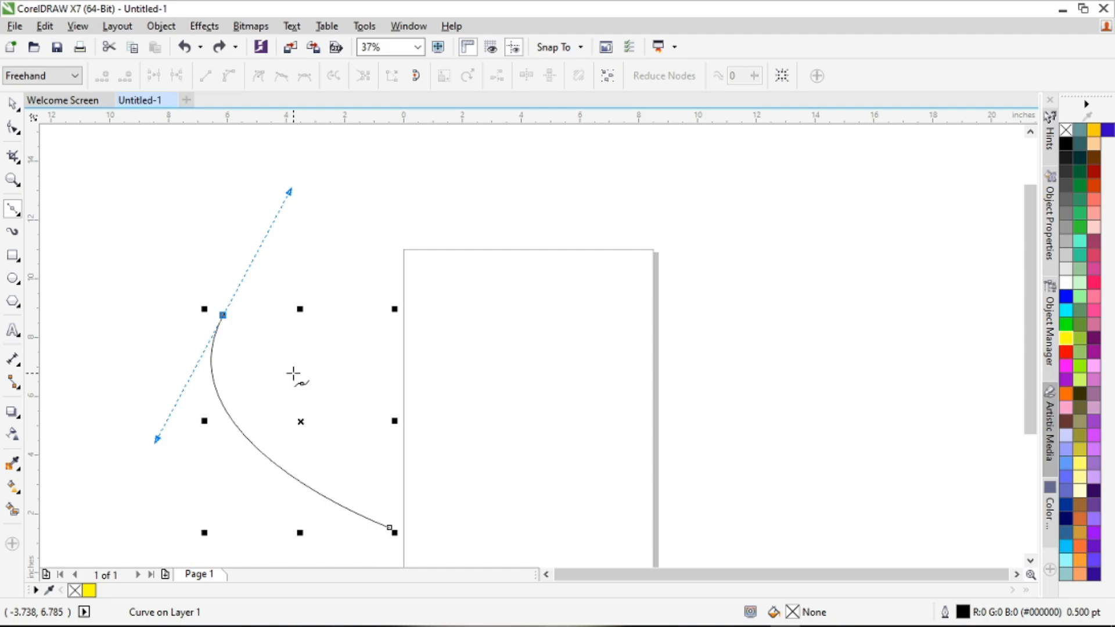
mouse_move(391, 397)
left_mouse_down()
mouse_move(435, 447)
mouse_move(549, 365)
mouse_move(652, 393)
mouse_move(647, 403)
mouse_move(691, 360)
mouse_move(643, 378)
mouse_move(672, 385)
mouse_move(654, 371)
mouse_move(637, 376)
mouse_move(505, 443)
left_mouse_up()
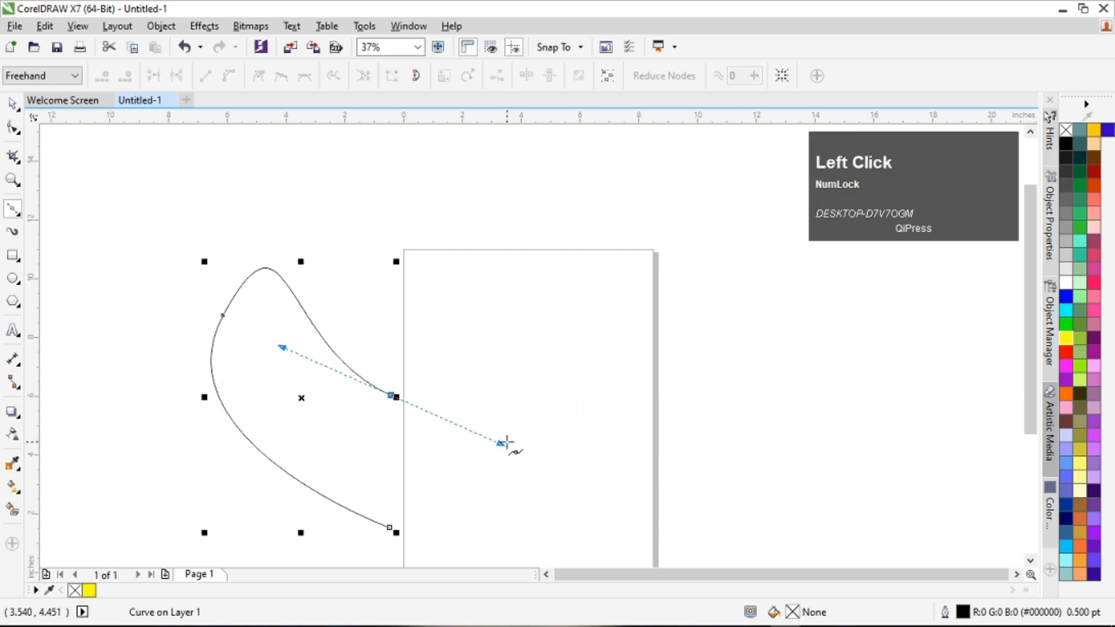
key("ctrl+z")
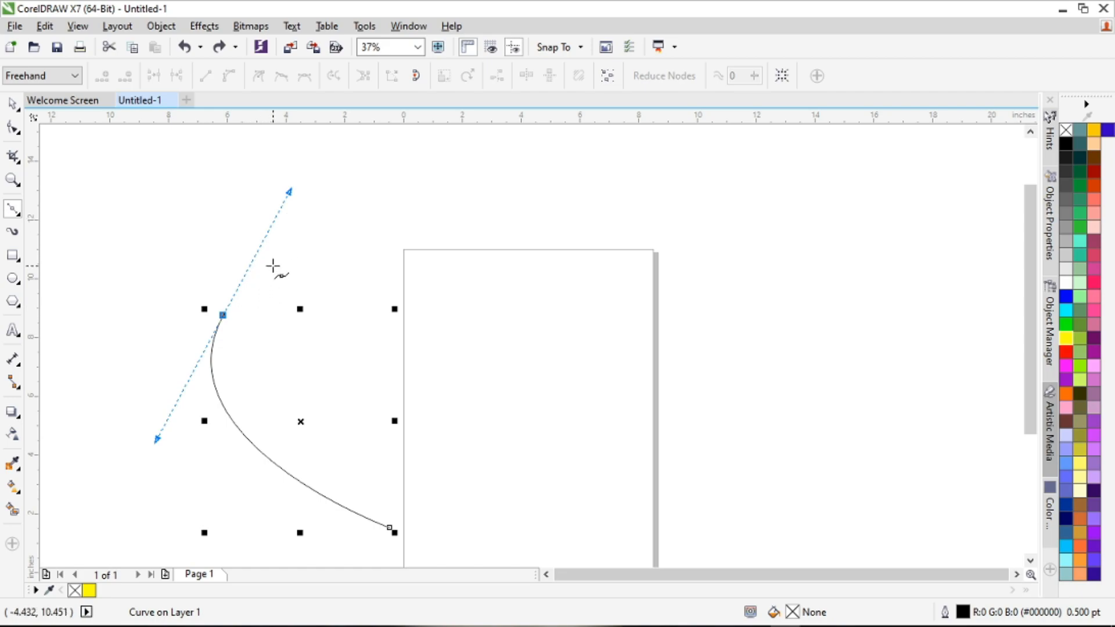
Retract the upper node's outgoing handle, add a straight segment to about (-1.3, 5.8) in, and undo it.
left_click(223, 315)
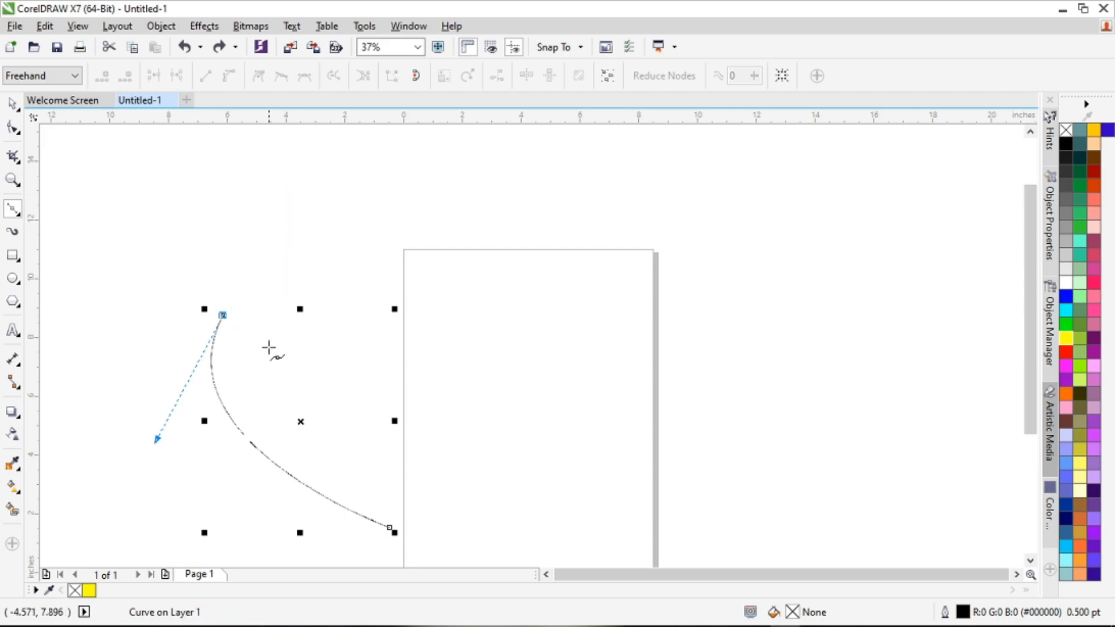
left_click(365, 401)
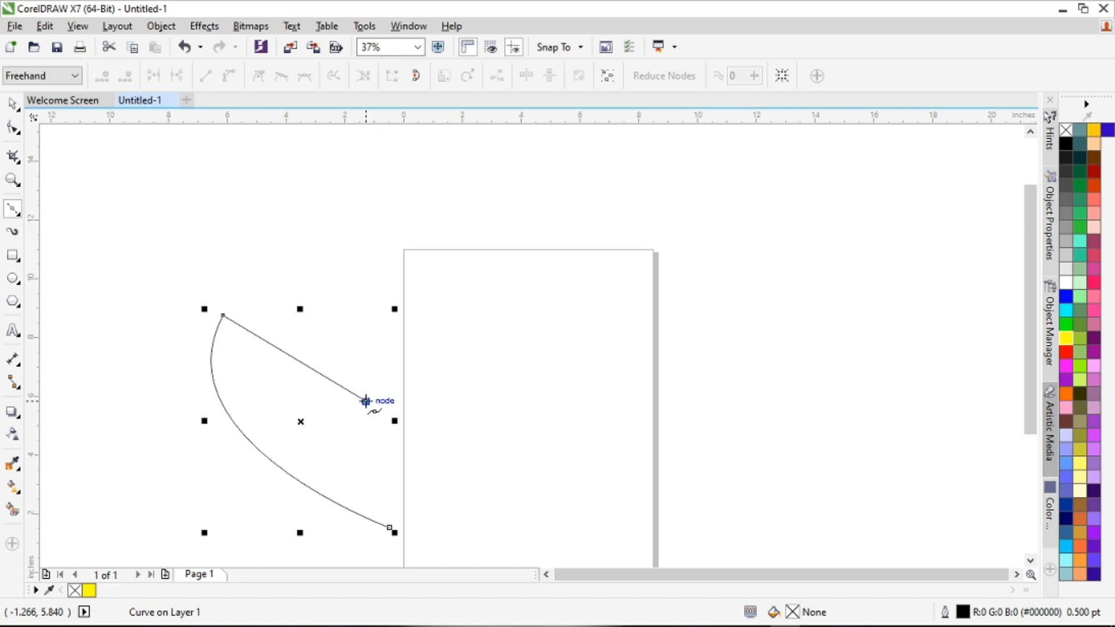
key("ctrl+z")
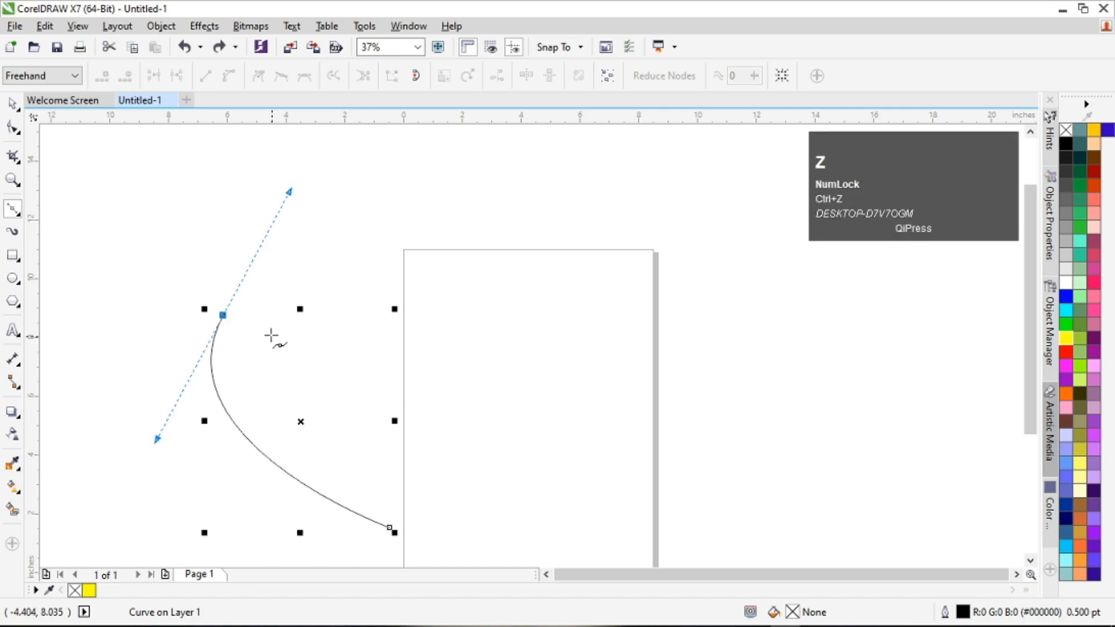
Add curved segments to about (-2.1, 6.4) and (1.2, 9.0) in, retracting the outgoing handle of the preceding node before each one.
left_click(223, 315)
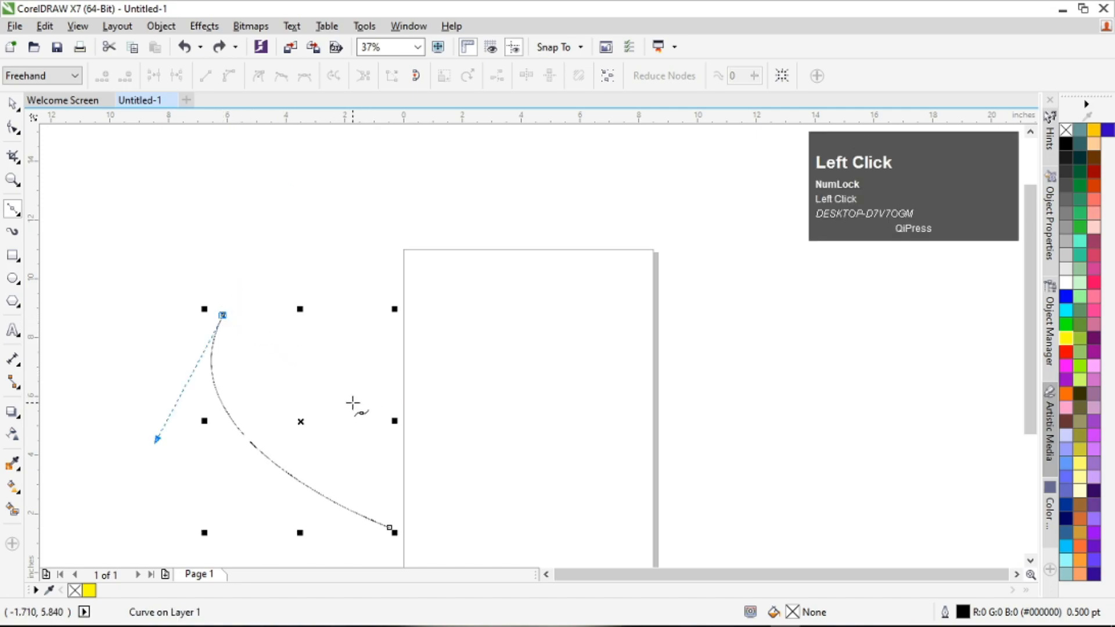
mouse_move(341, 384)
left_mouse_down()
mouse_move(417, 386)
mouse_move(448, 351)
mouse_move(464, 350)
mouse_move(502, 399)
mouse_move(471, 375)
mouse_move(478, 346)
mouse_move(498, 342)
left_mouse_up()
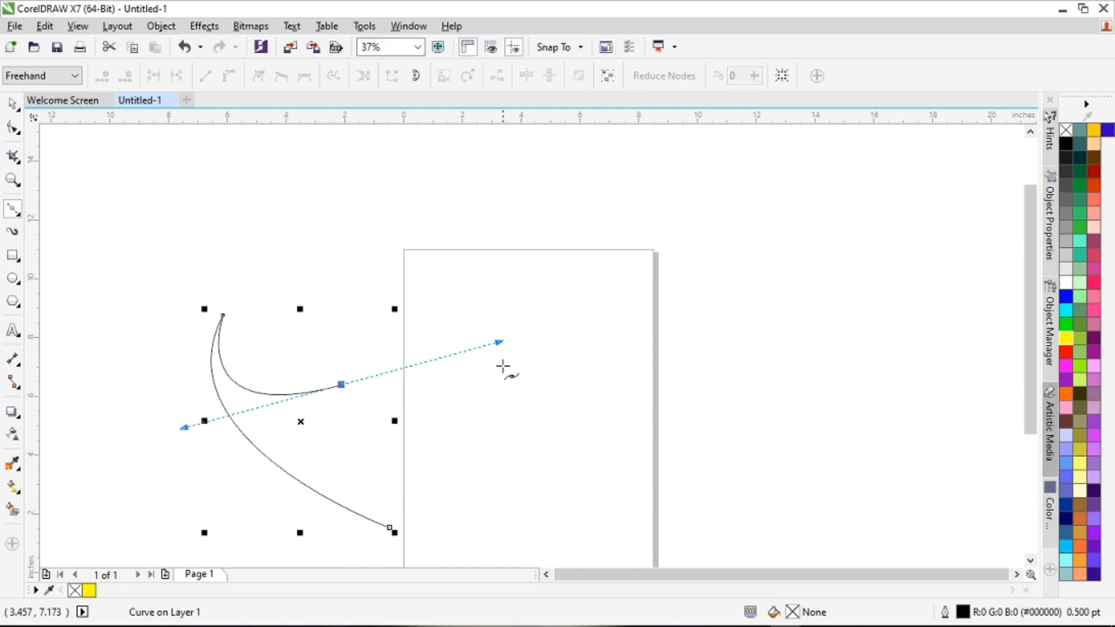
left_click(343, 384)
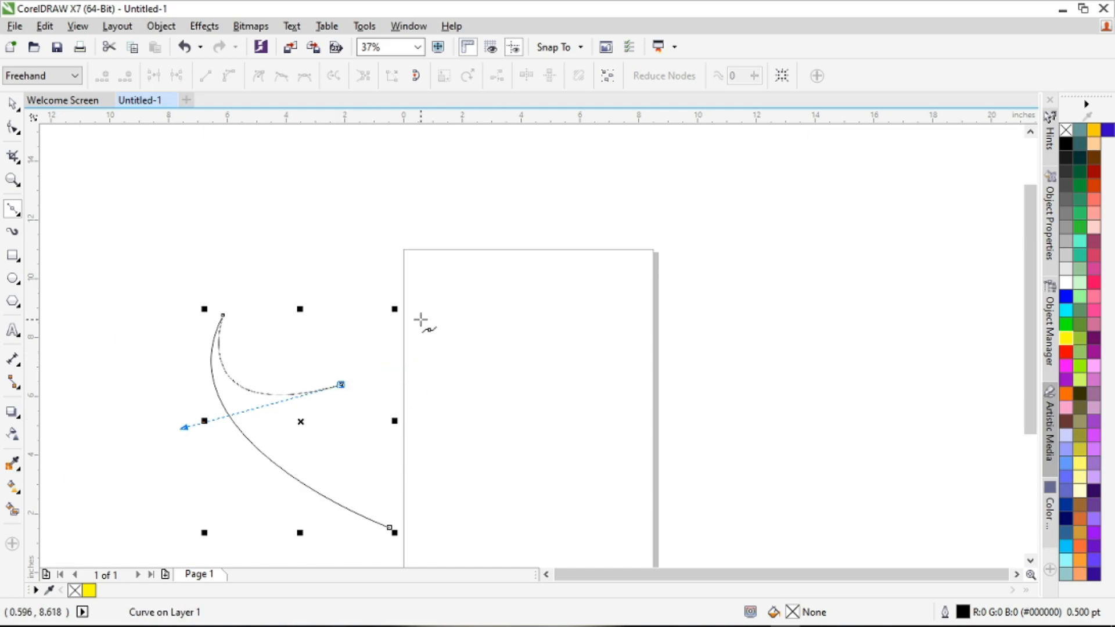
left_click_drag(439, 309, 429, 246)
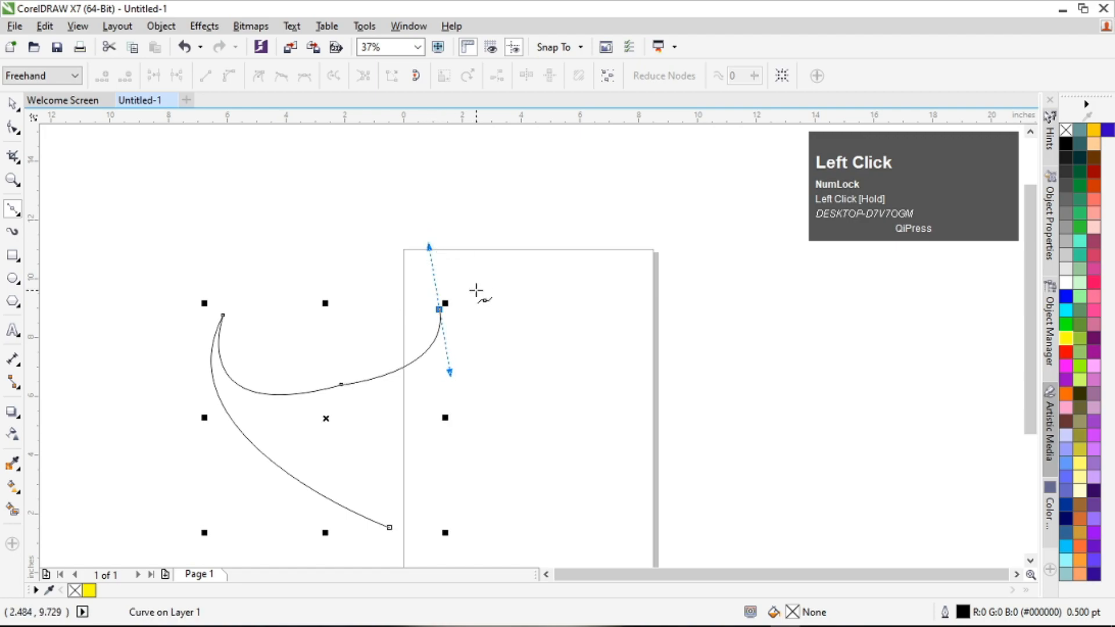
Try closing the outline with a curved segment ending on the start node, and undo it.
left_click(438, 309)
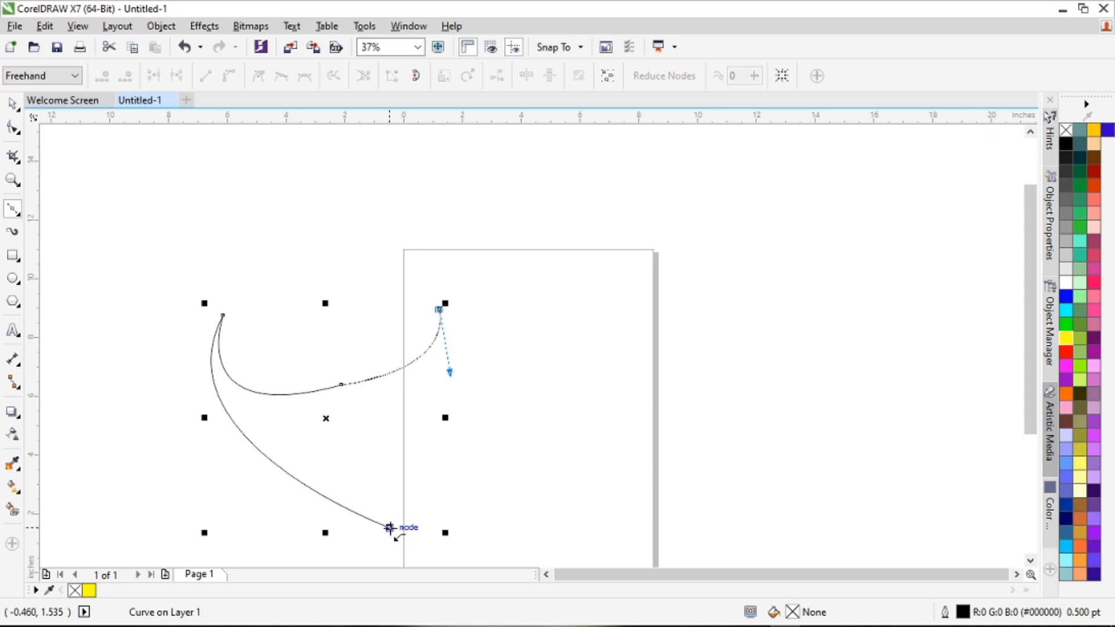
mouse_move(389, 527)
left_mouse_down()
mouse_move(430, 526)
mouse_move(546, 448)
mouse_move(559, 461)
mouse_move(411, 466)
mouse_move(542, 437)
mouse_move(480, 455)
left_mouse_up()
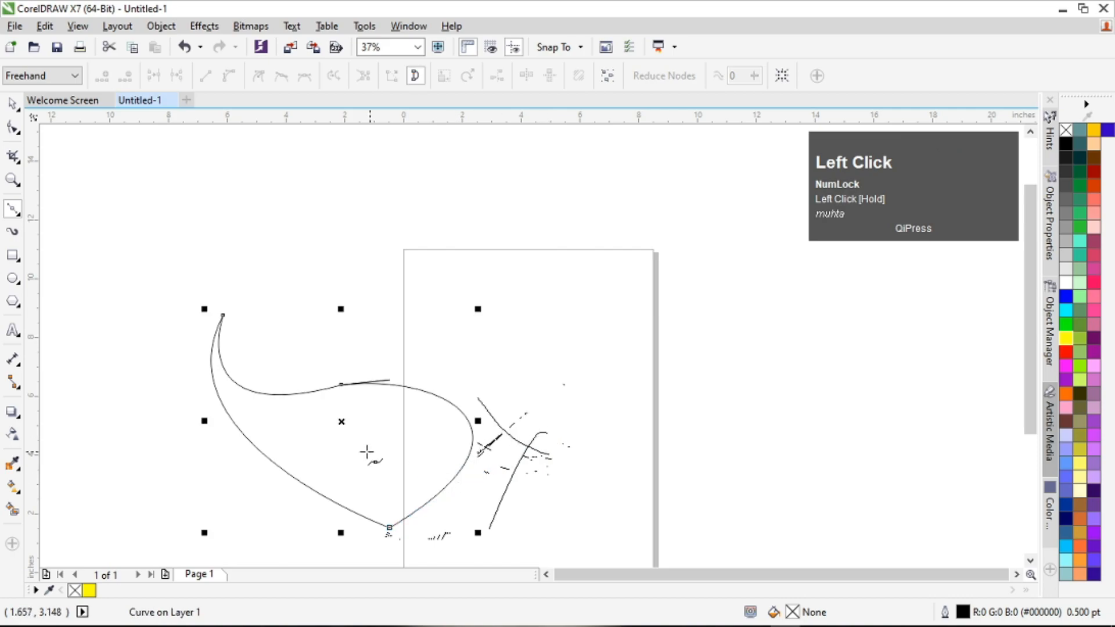
scroll(369, 452, "down", 1)
scroll(353, 446, "up", 1)
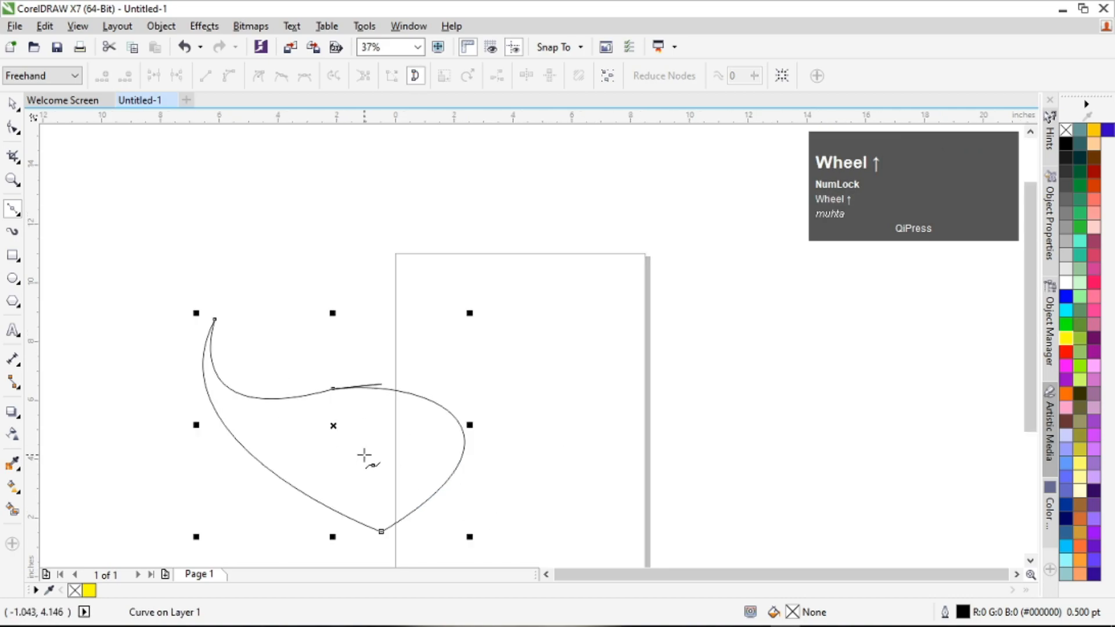
key("ctrl+z")
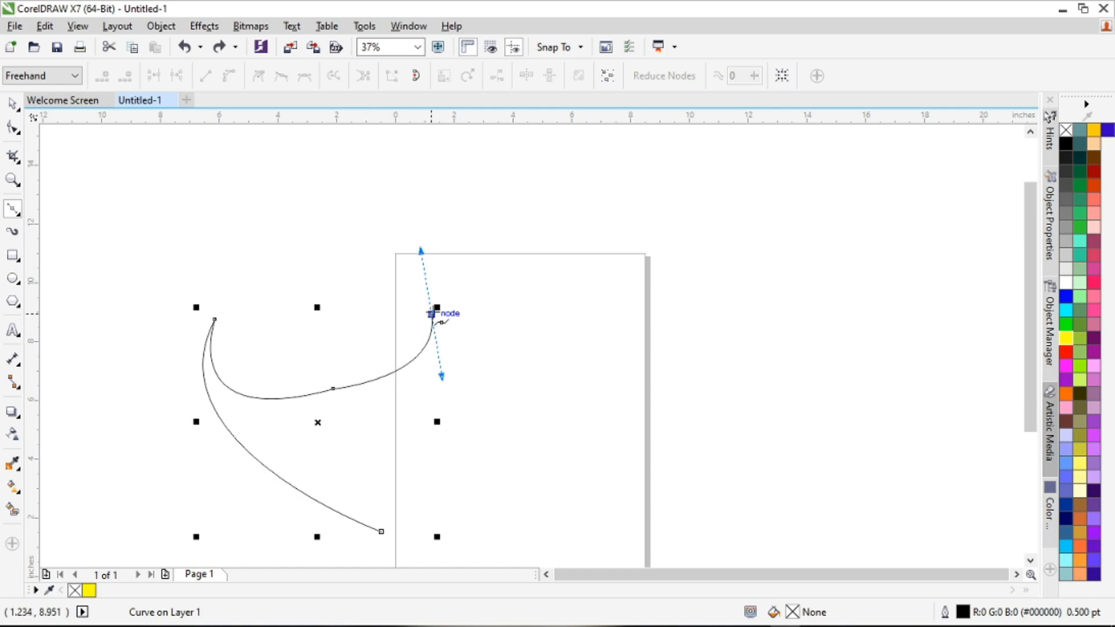
Retract the upper-right node's outgoing handle, draw a curved segment to about (-0.3, 1.7) in beside the start node, and undo it.
left_click(430, 314)
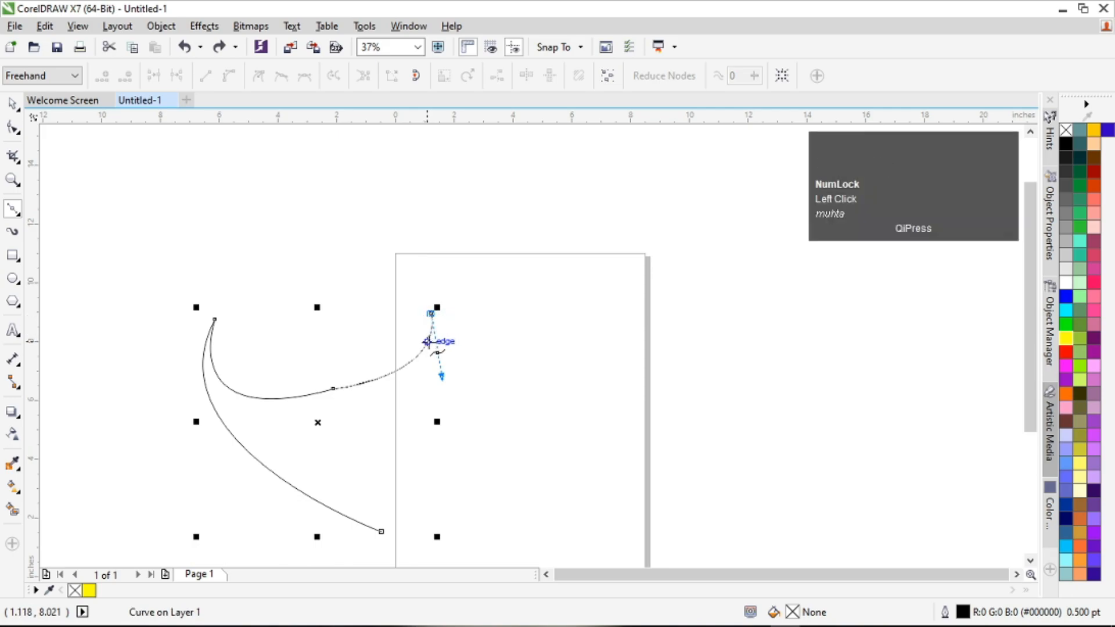
scroll(392, 526, "up", 2)
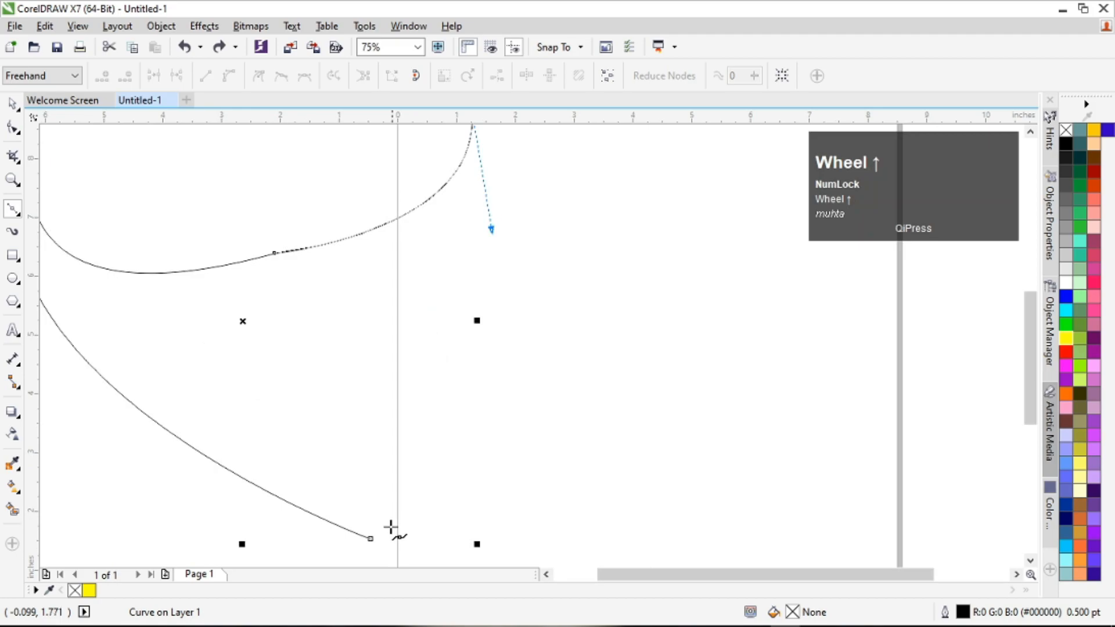
left_click_drag(381, 530, 179, 520)
scroll(278, 505, "down", 2)
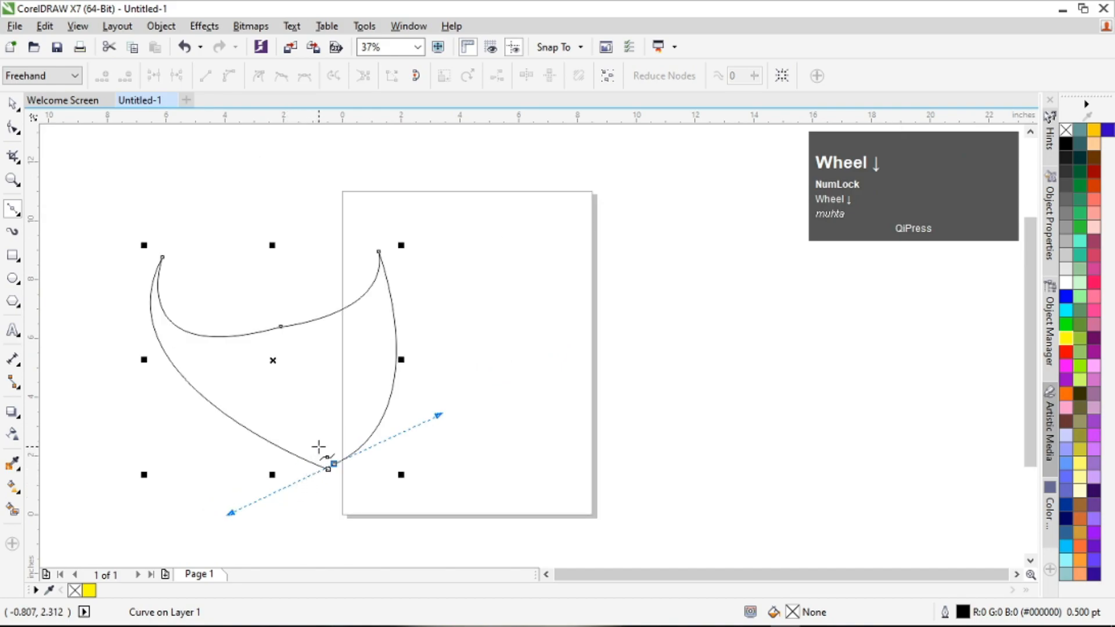
key("ctrl+z")
Draw a curved segment from the upper-right node, with its outgoing handle retracted, to about (0, 2.2) in near the start node.
left_click(379, 250)
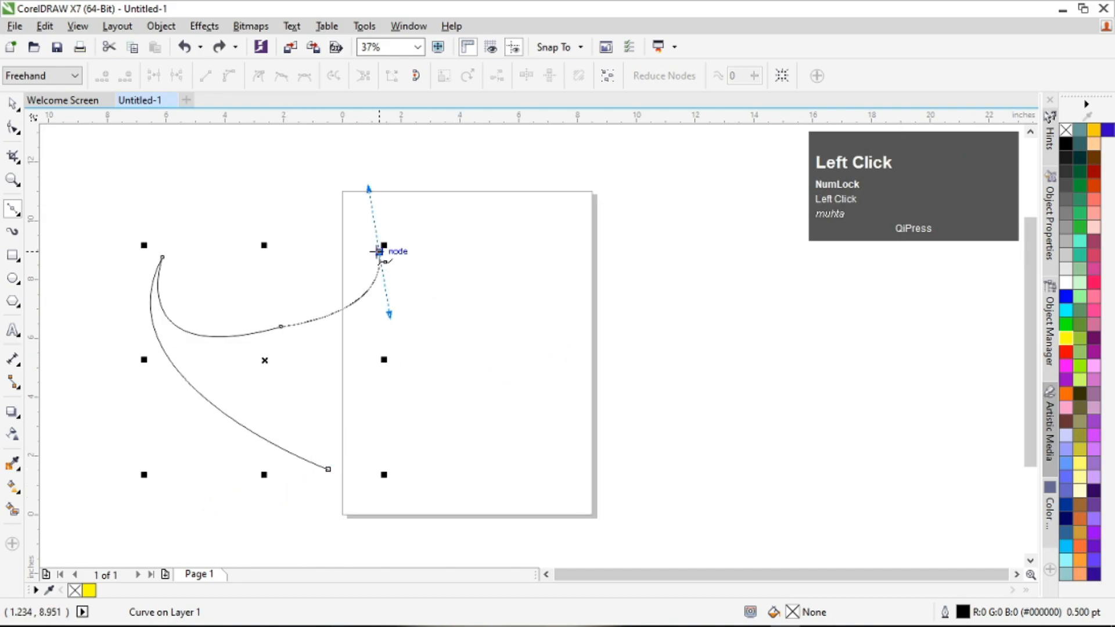
scroll(393, 294, "down", 1)
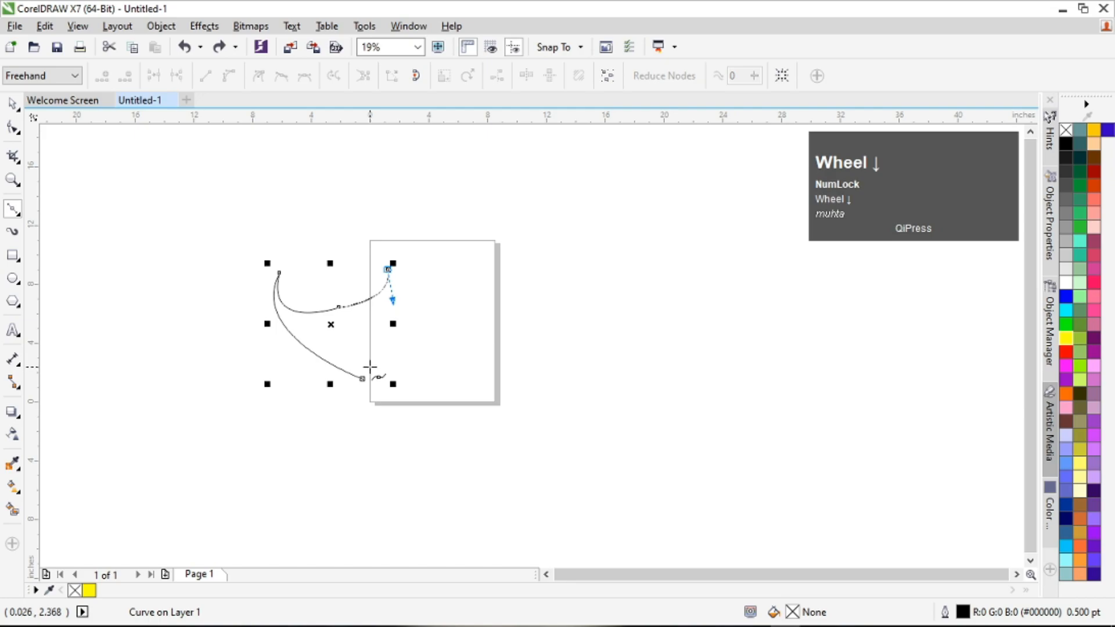
mouse_move(369, 369)
left_mouse_down()
mouse_move(283, 418)
mouse_move(301, 445)
left_mouse_up()
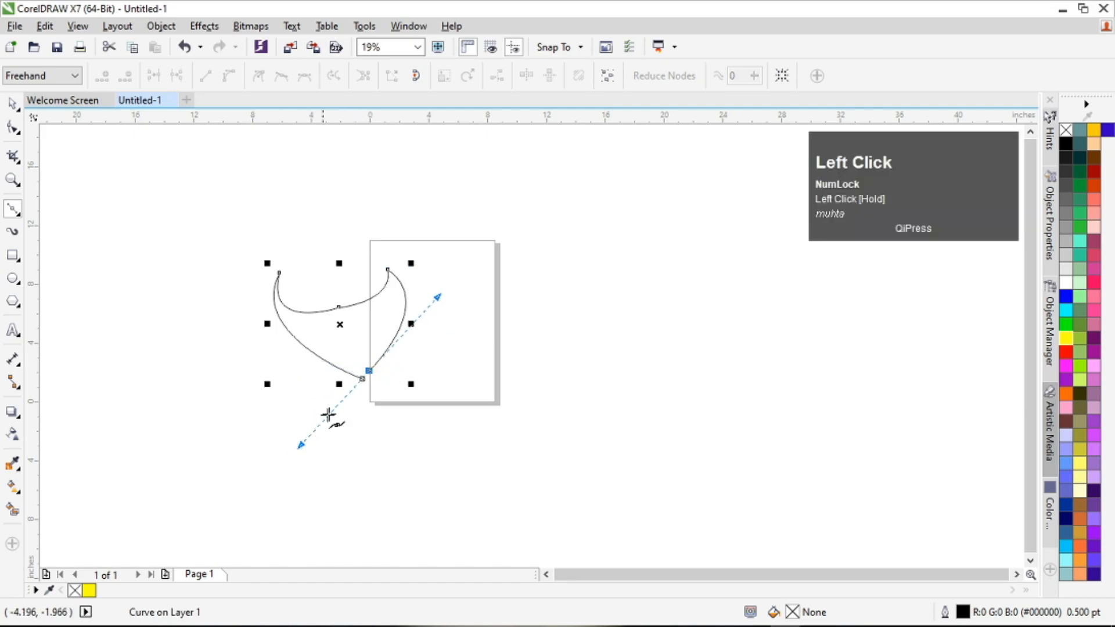
Join the outline's two open end nodes with the Shape tool and fill the closed shape with black.
scroll(305, 434, "up", 2)
key("F10")
left_click(338, 378)
mouse_move(433, 361)
left_mouse_down()
mouse_move(351, 388)
mouse_move(402, 378)
left_mouse_up()
left_click(154, 75)
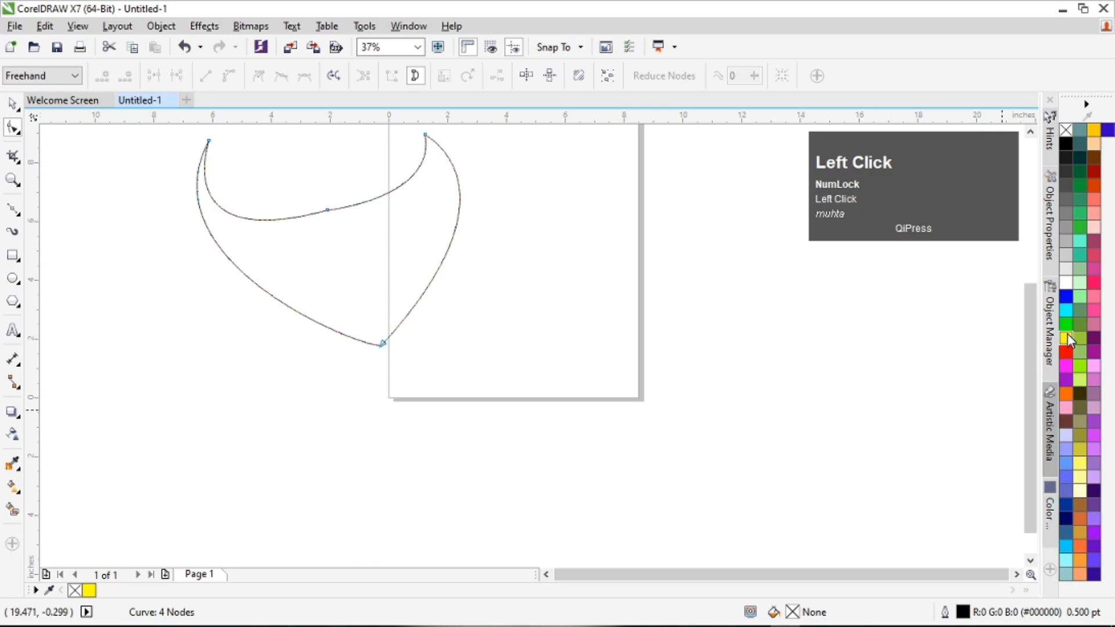
left_click(1066, 148)
scroll(653, 330, "down", 2)
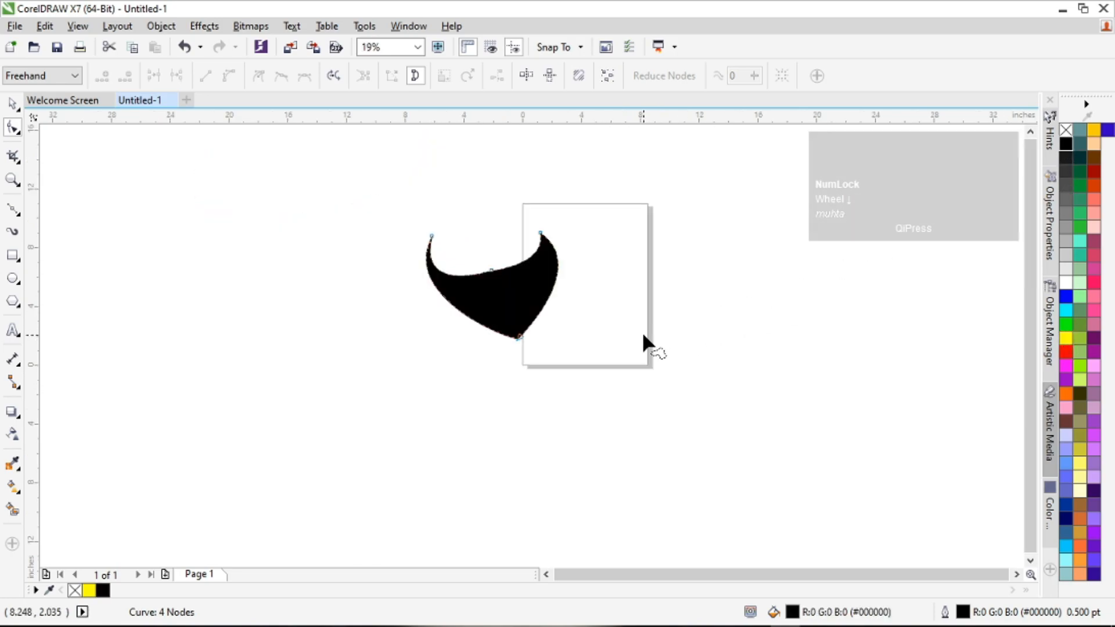
Undo the black fill, the node join and all the curve segments until the drawing is empty.
key("ctrl+z")
key("ctrl+z")
key("ctrl+z")
key("ctrl+z")
key("ctrl+z")
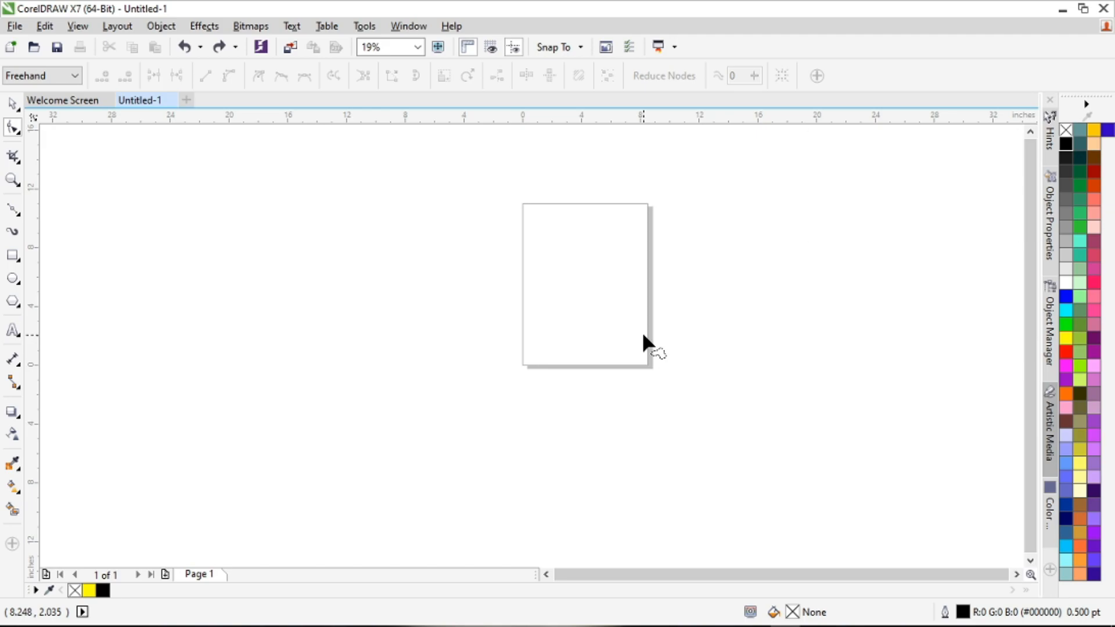
Switch to the Pen tool for drawing in the area beside the page.
left_click(16, 213)
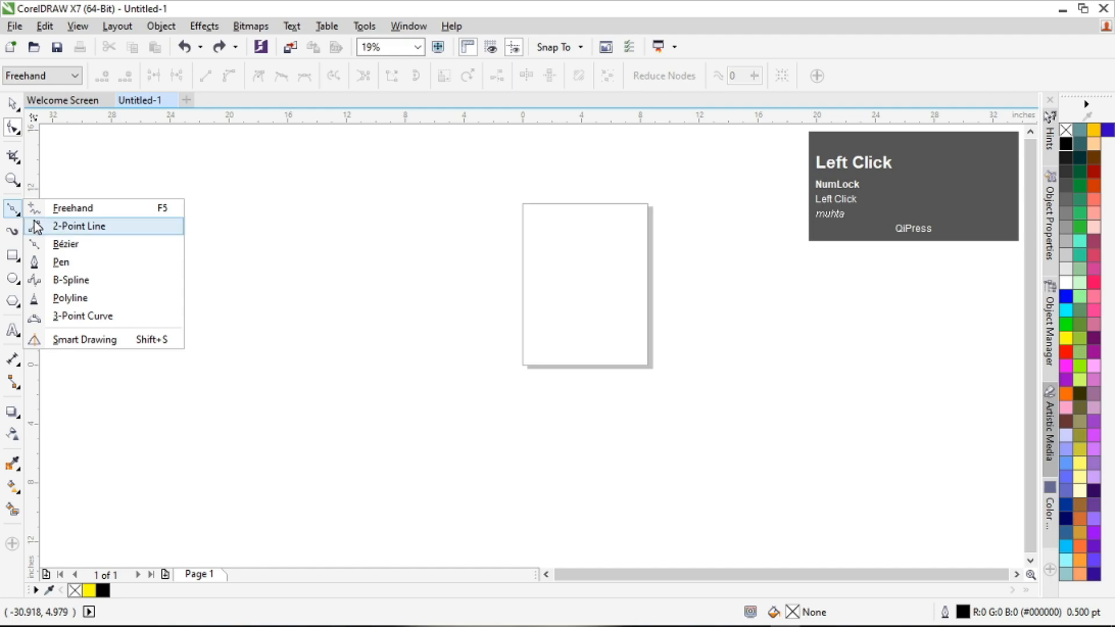
left_click(94, 270)
scroll(503, 306, "up", 1)
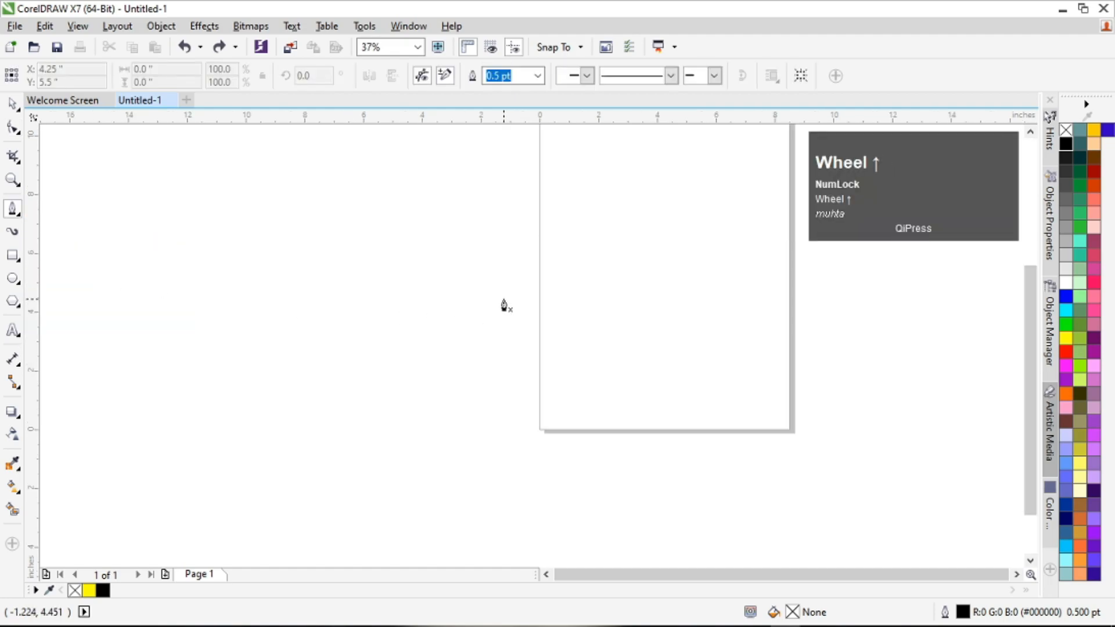
scroll(430, 313, "down", 1)
scroll(430, 304, "up", 1)
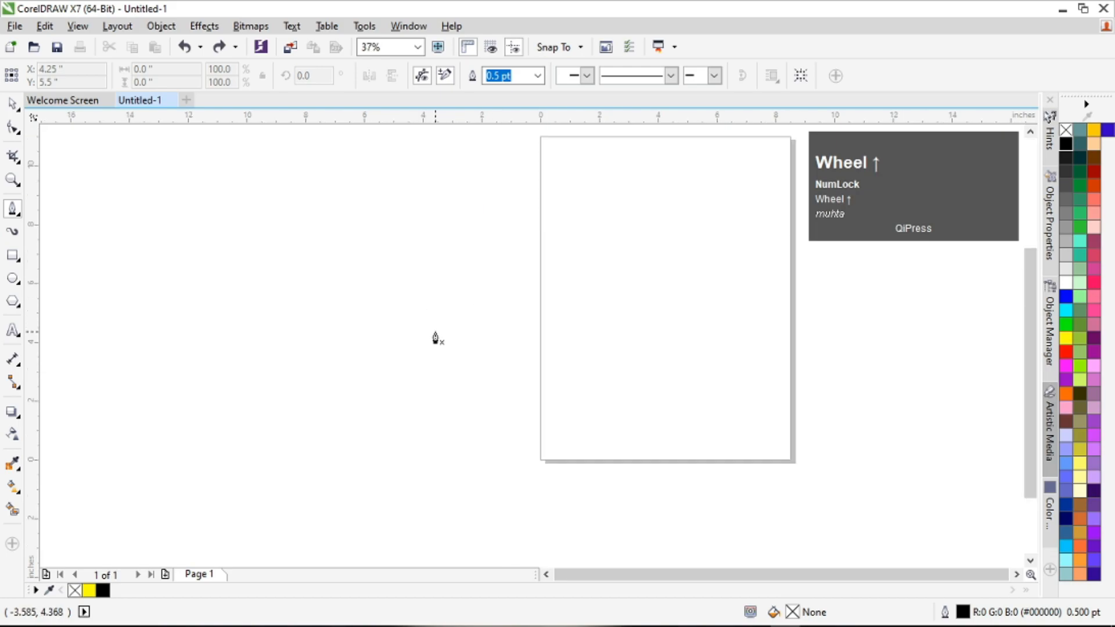
Draw a closed crown-like zigzag outline of straight segments, about 14.4 by 8.3 in, and fill it with black.
left_click(502, 439)
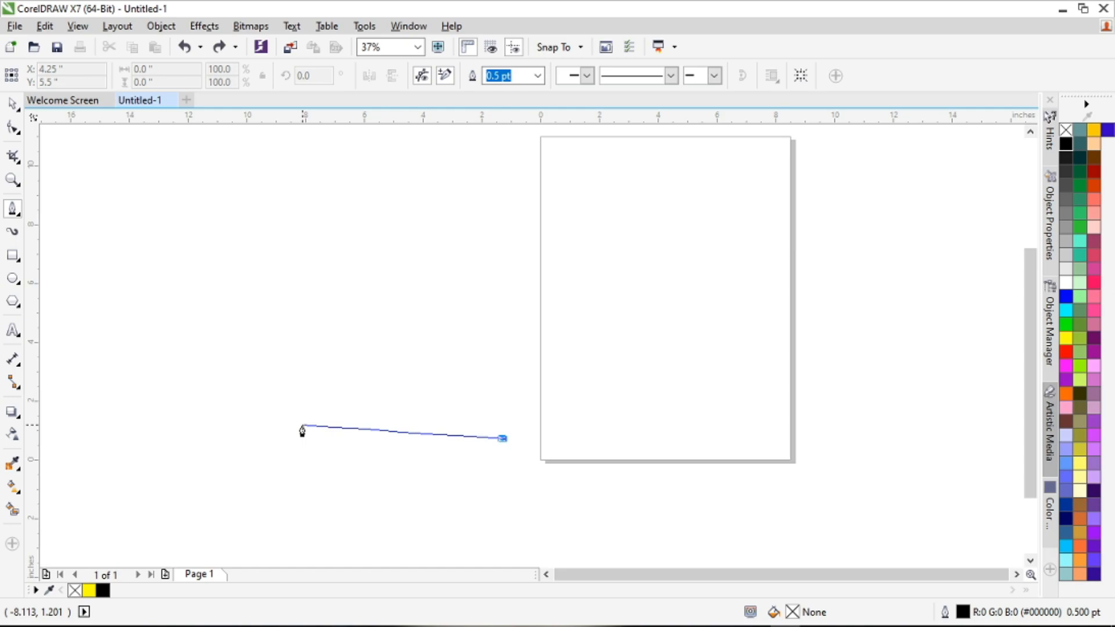
left_click(342, 258)
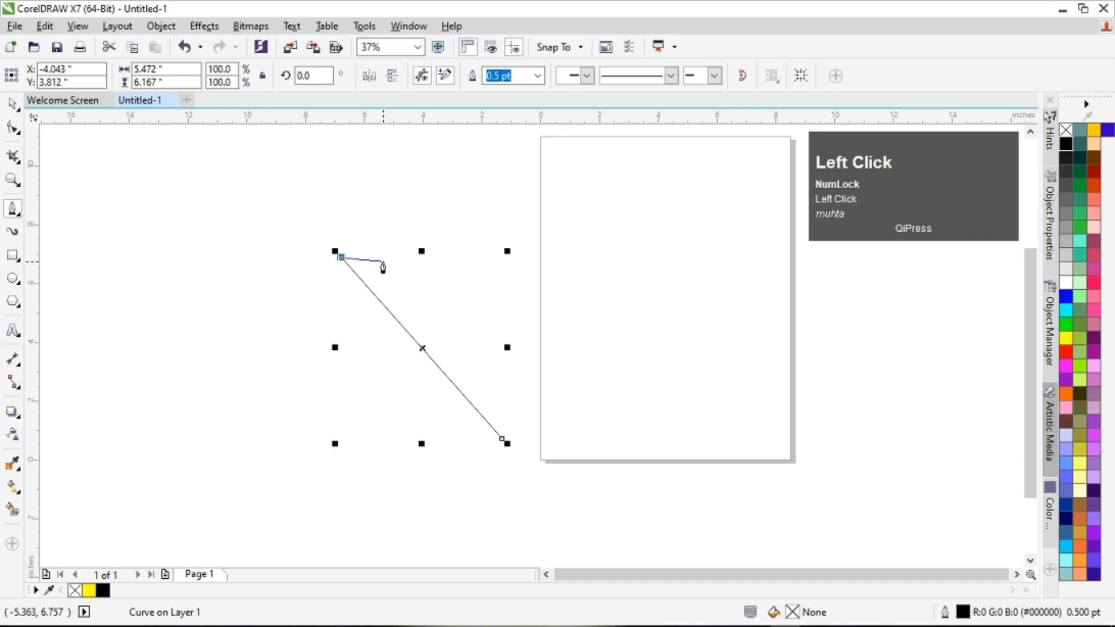
left_click(421, 294)
left_click(481, 218)
left_click(504, 300)
left_click(556, 202)
left_click(579, 307)
left_click(640, 206)
left_click(645, 301)
left_click(766, 193)
left_click(698, 345)
left_click(586, 438)
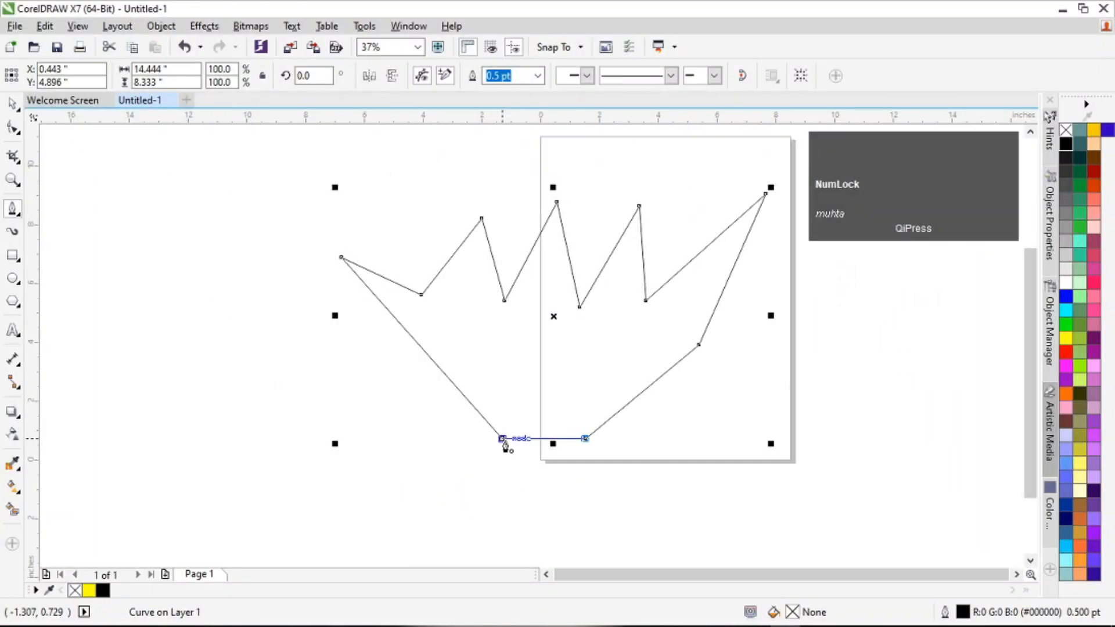
left_click(503, 441)
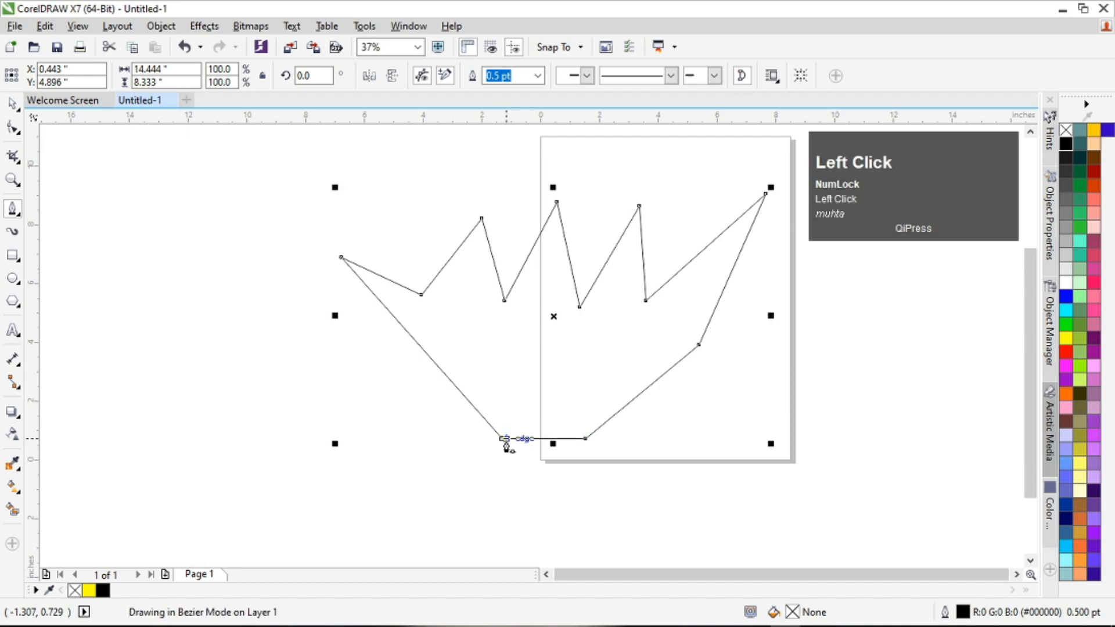
left_click(1066, 143)
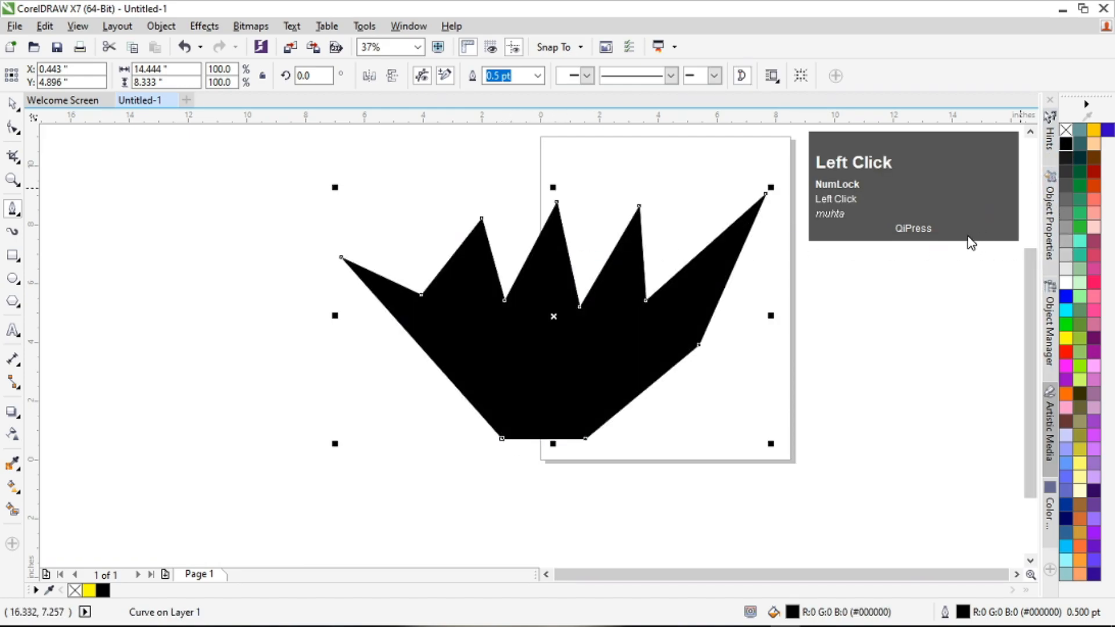
Undo the black fill and every straight segment of the crown outline until the drawing is empty.
key("ctrl+z")
key("ctrl+z")
key("ctrl+z")
key("ctrl+z")
key("ctrl+z")
key("ctrl+z")
key("ctrl+z")
key("ctrl+z")
key("ctrl+z")
key("ctrl+z")
key("ctrl+z")
key("ctrl+z")
key("ctrl+z")
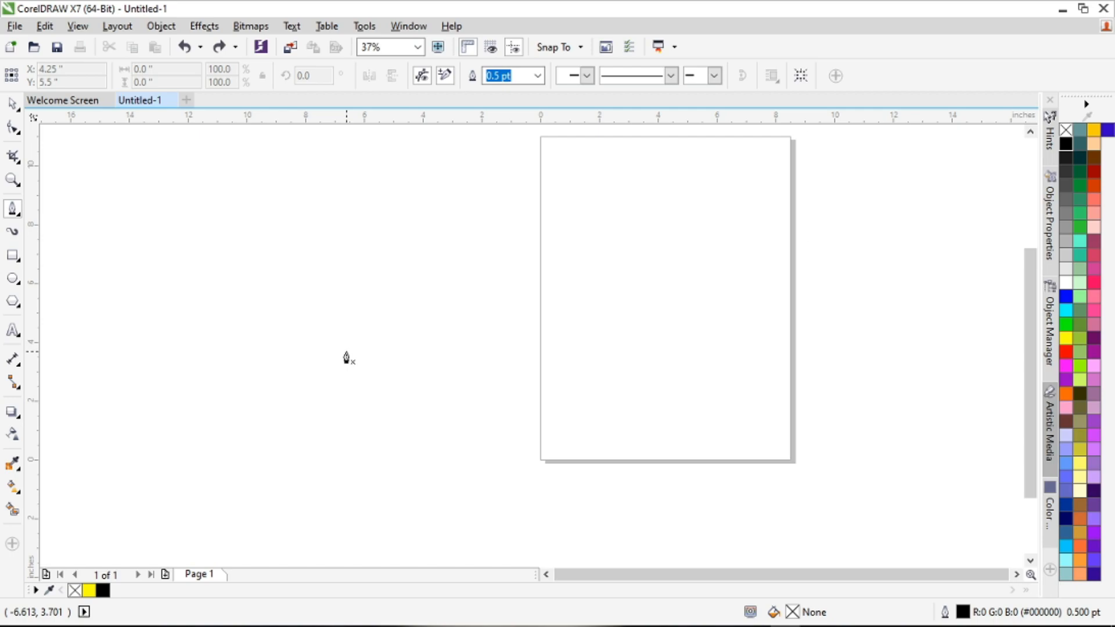
Draw a curved segment from about (-1.4, 0.8) to about (-7.1, 7.3) in with a steep upward handle.
left_click(499, 437)
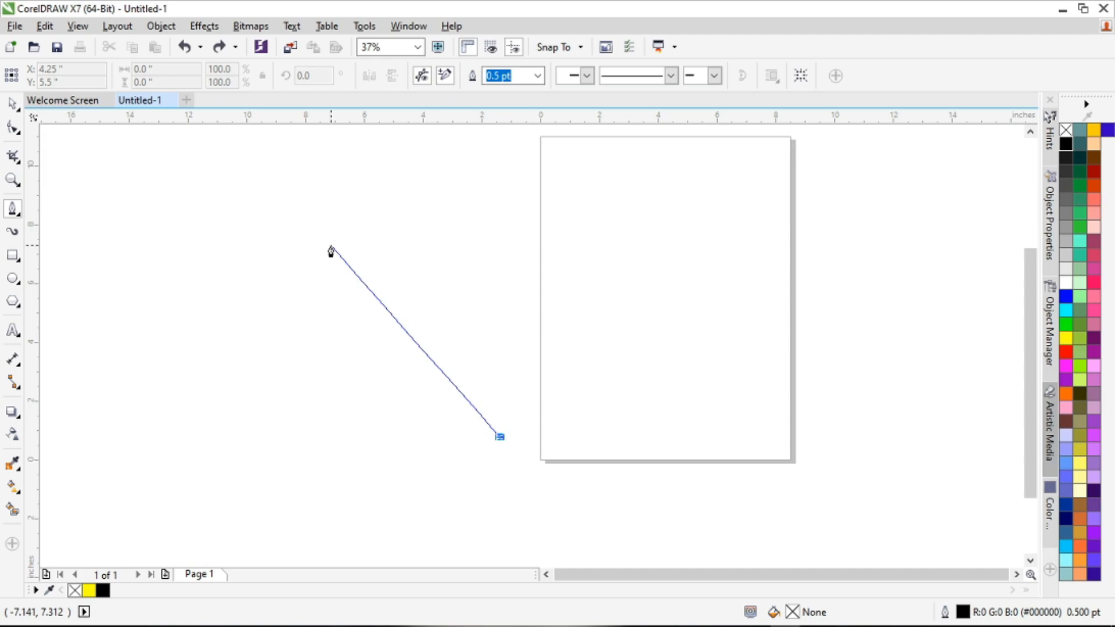
left_click_drag(331, 251, 345, 190)
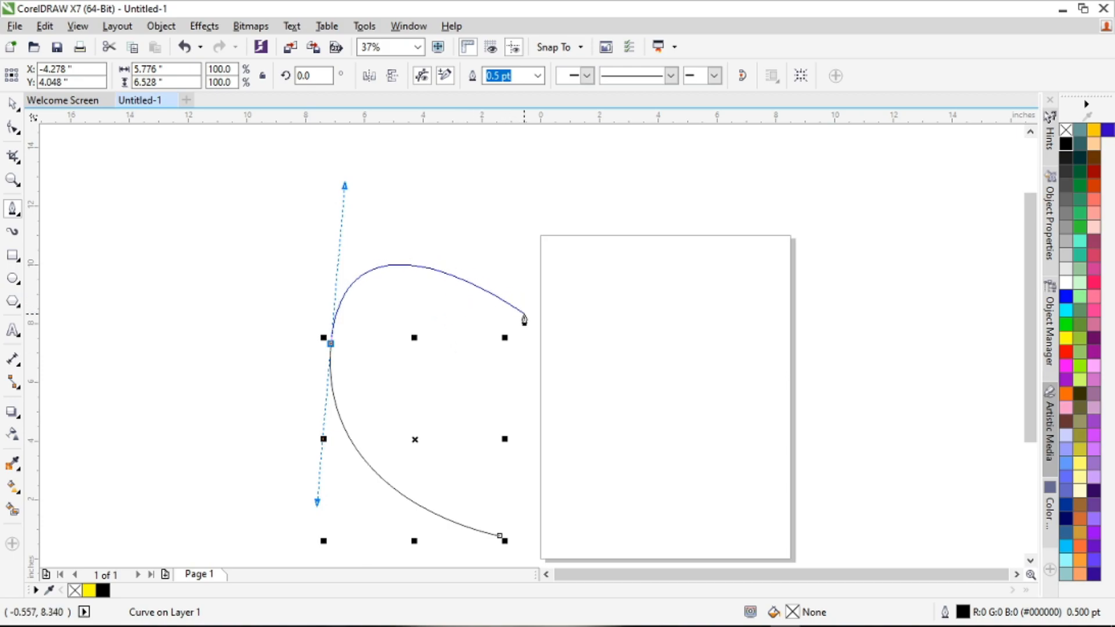
Try a curved continuation from the upper-left node to about (-1.4, 5.8) in, and undo the added segments.
left_click_drag(499, 388, 517, 448)
key("ctrl+z")
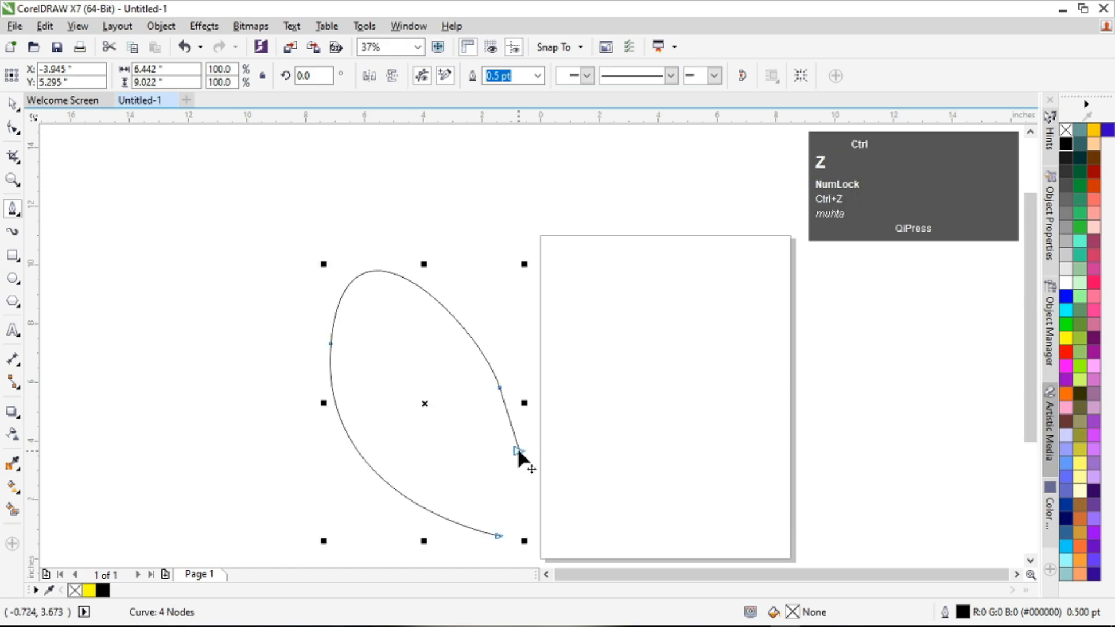
left_click(557, 378)
key("ctrl+z")
key("ctrl+z")
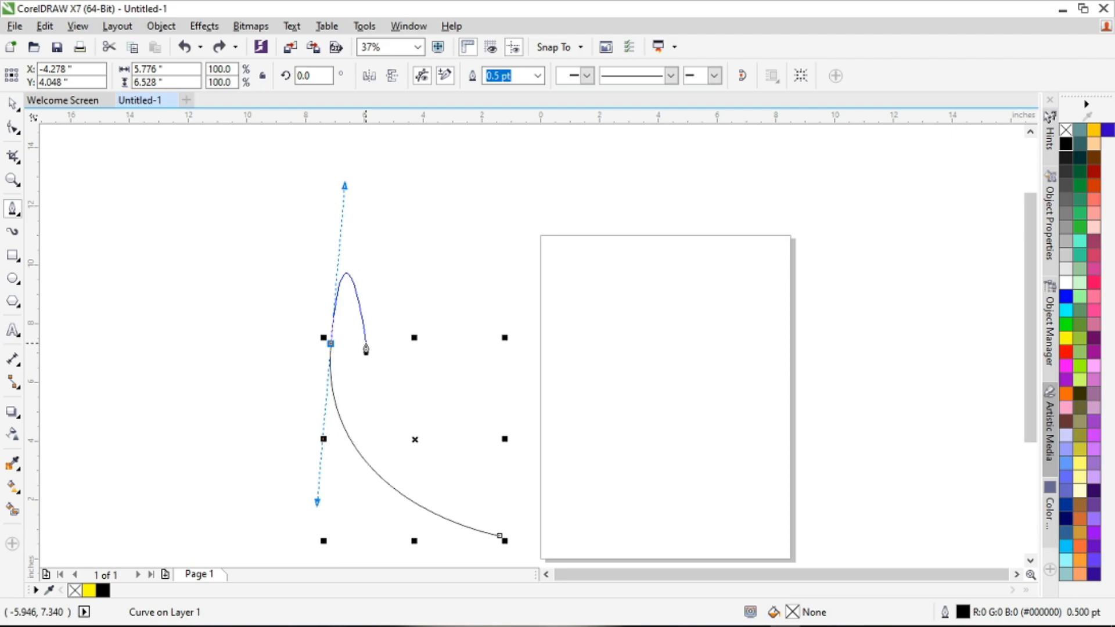
Interrupt the drawing, delete the extra node in the middle of the curve, and resume from its upper end node.
key("alt")
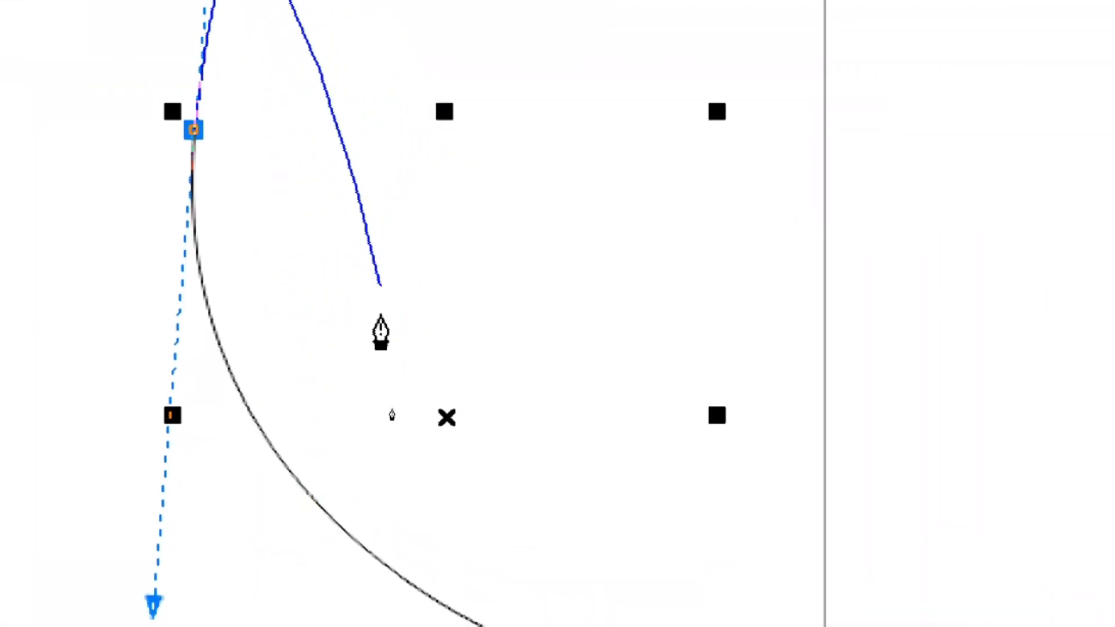
key("Escape")
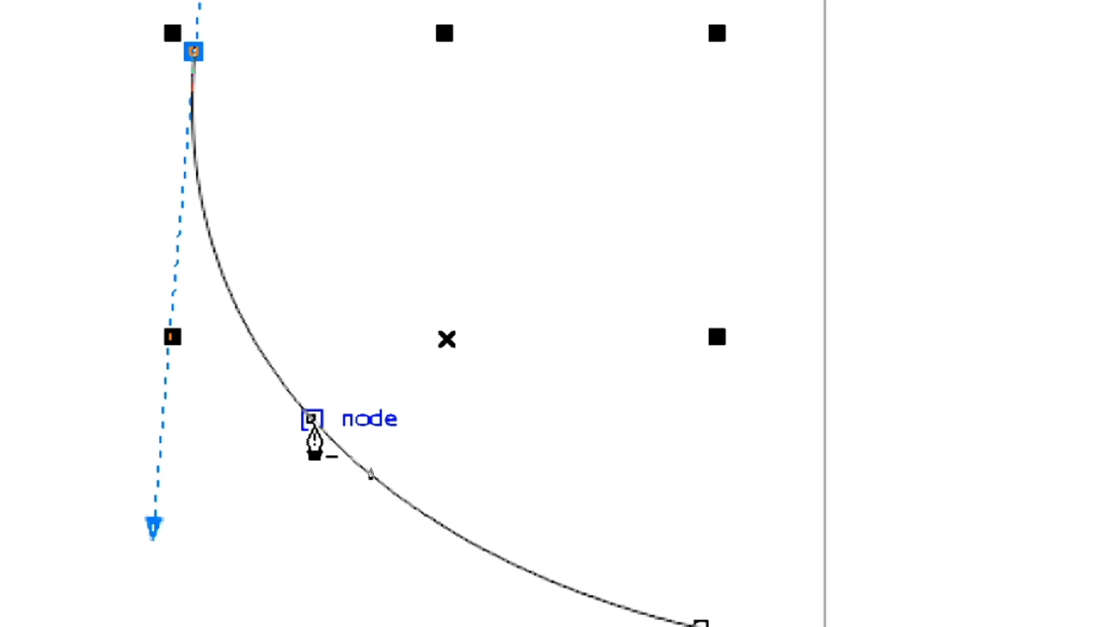
left_click(311, 419)
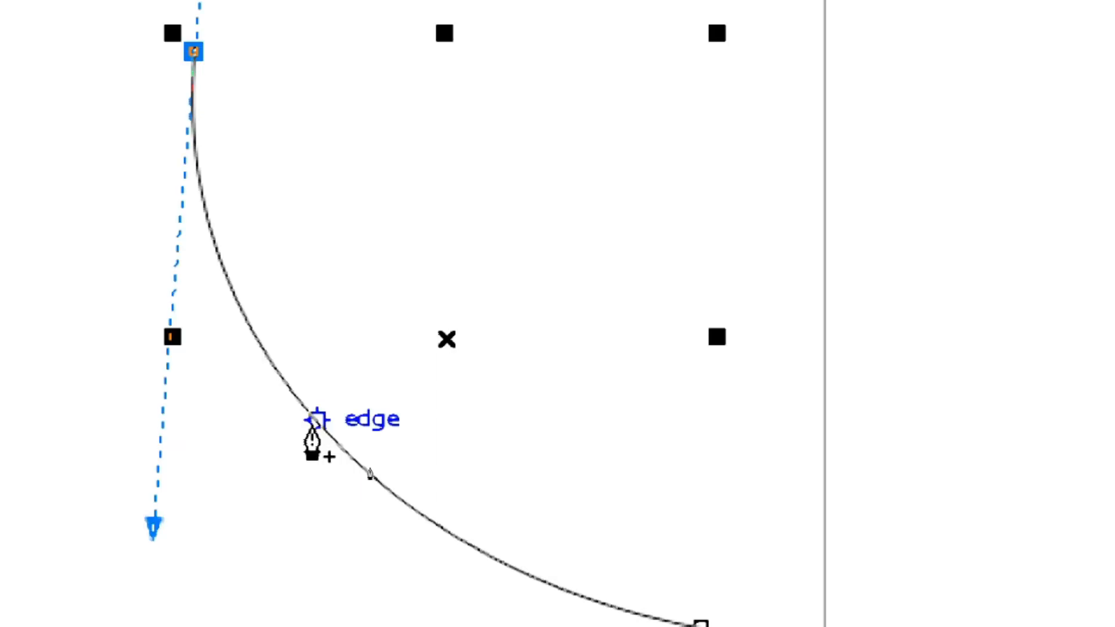
scroll(316, 105, "up", 5)
scroll(358, 168, "up", 4)
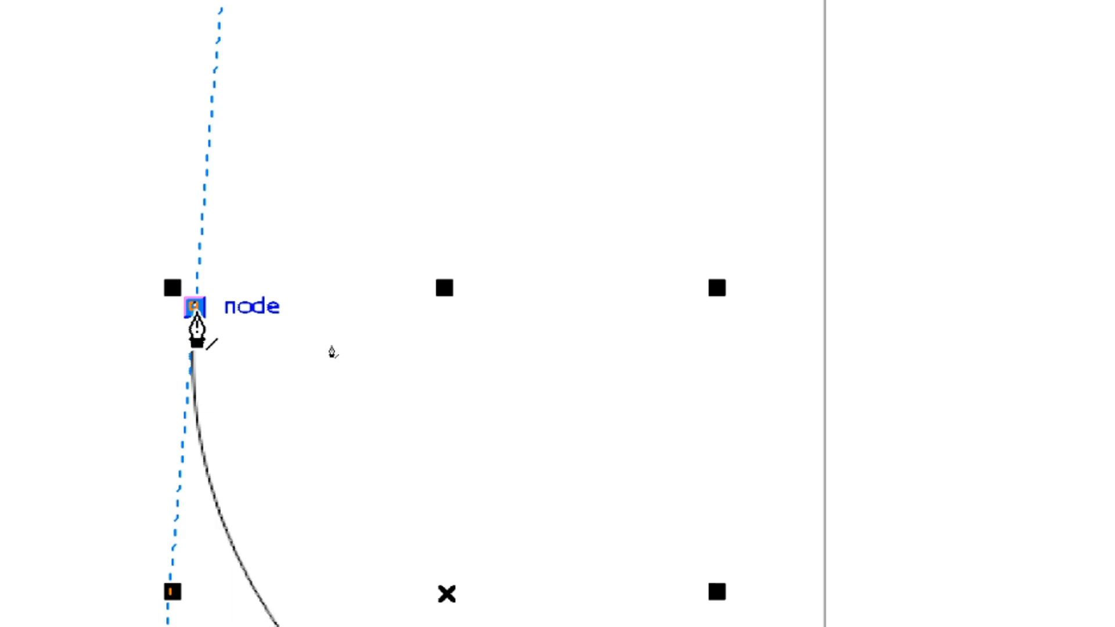
left_click(195, 308)
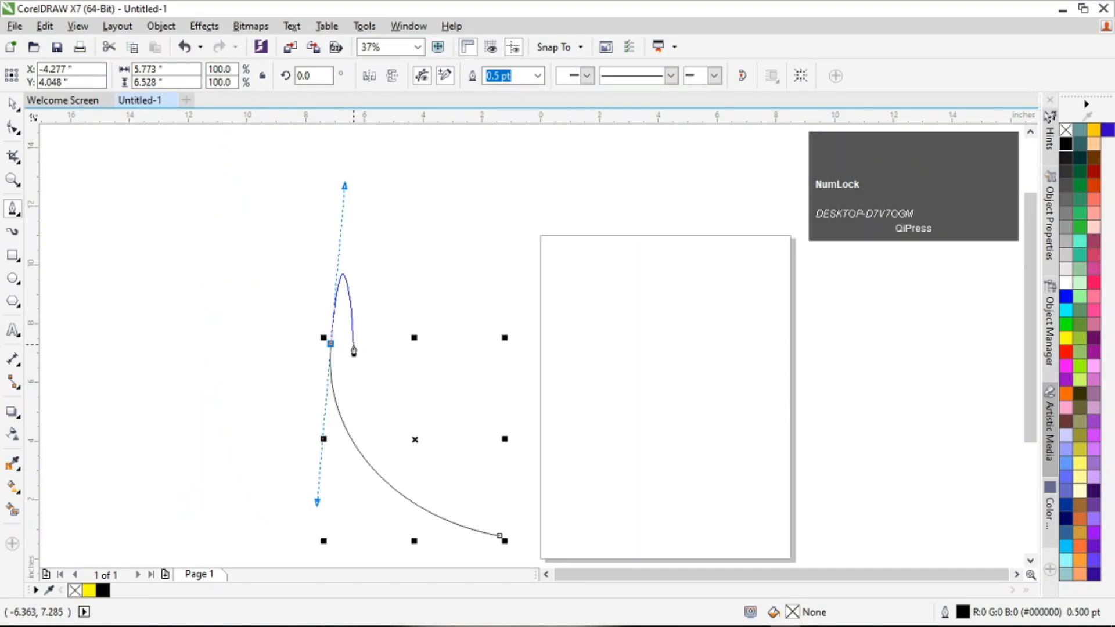
Try retracting the outgoing handle of the curve's upper end node, and undo the change.
key("alt")
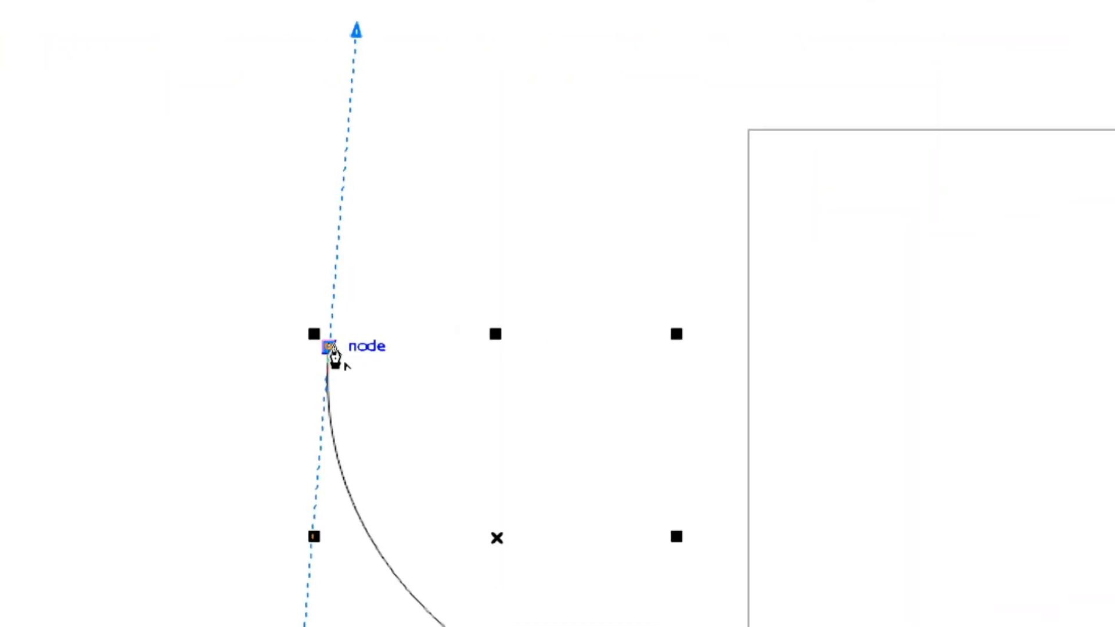
left_click(328, 347)
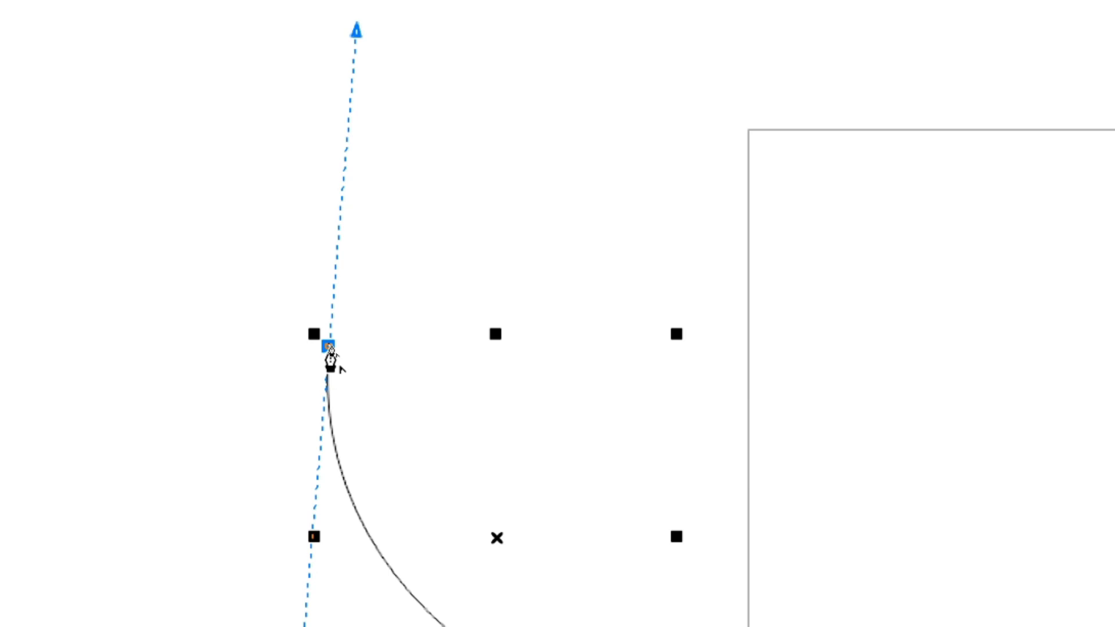
left_click_drag(328, 347, 335, 311)
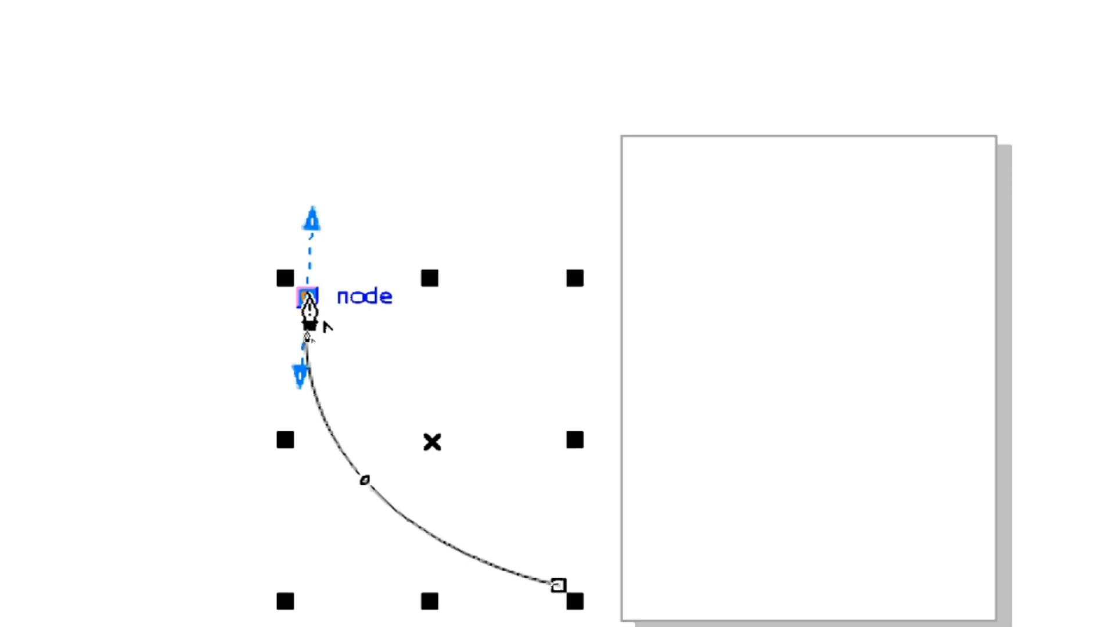
left_click(308, 298)
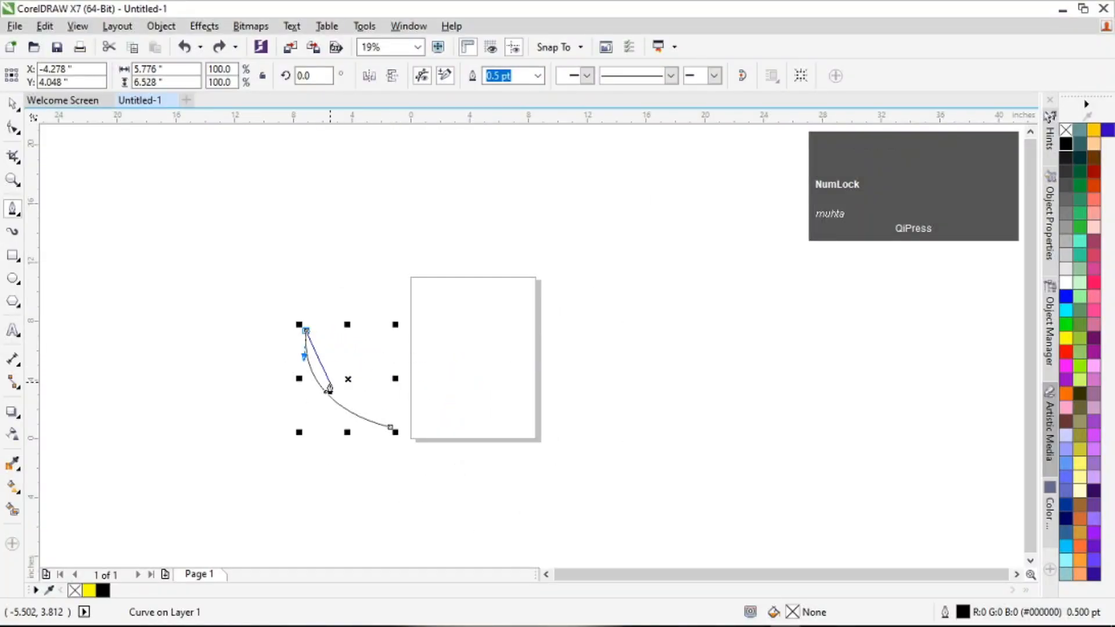
scroll(329, 389, "up", 2)
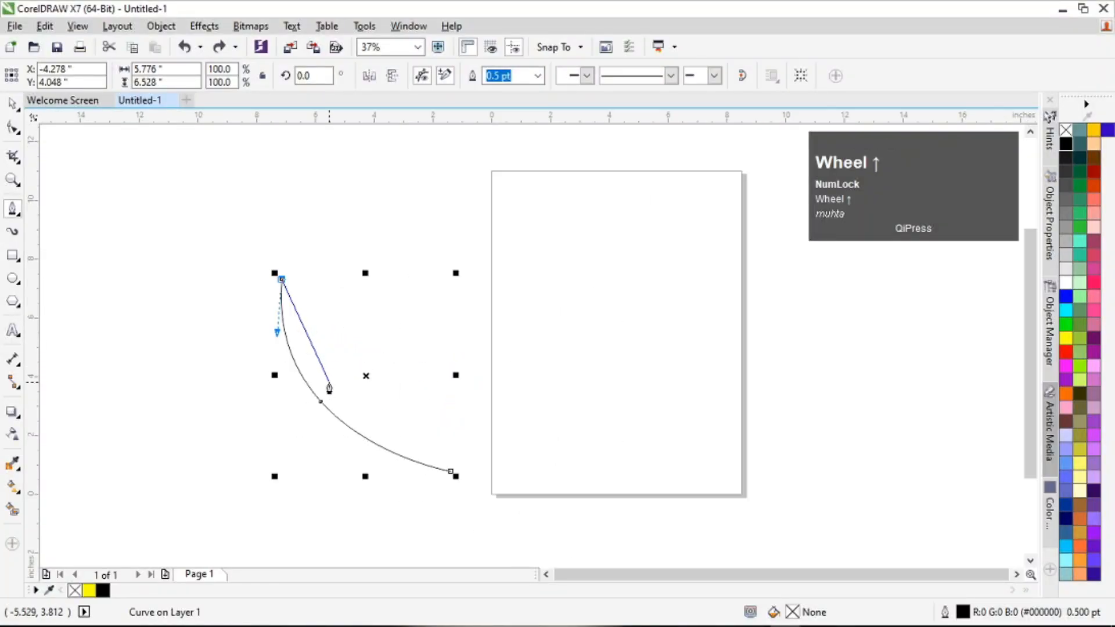
key("ctrl+z")
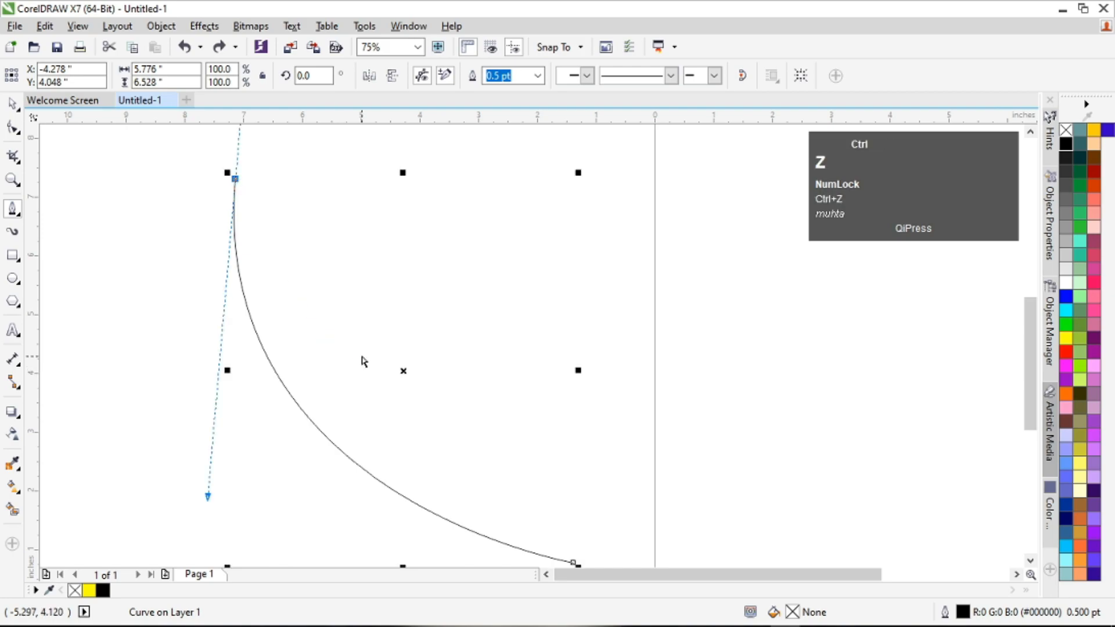
Try a straight segment from the upper node, with its outgoing handle retracted, to about (-2.7, 4.9) in, and undo it and the retraction.
scroll(365, 360, "down", 1)
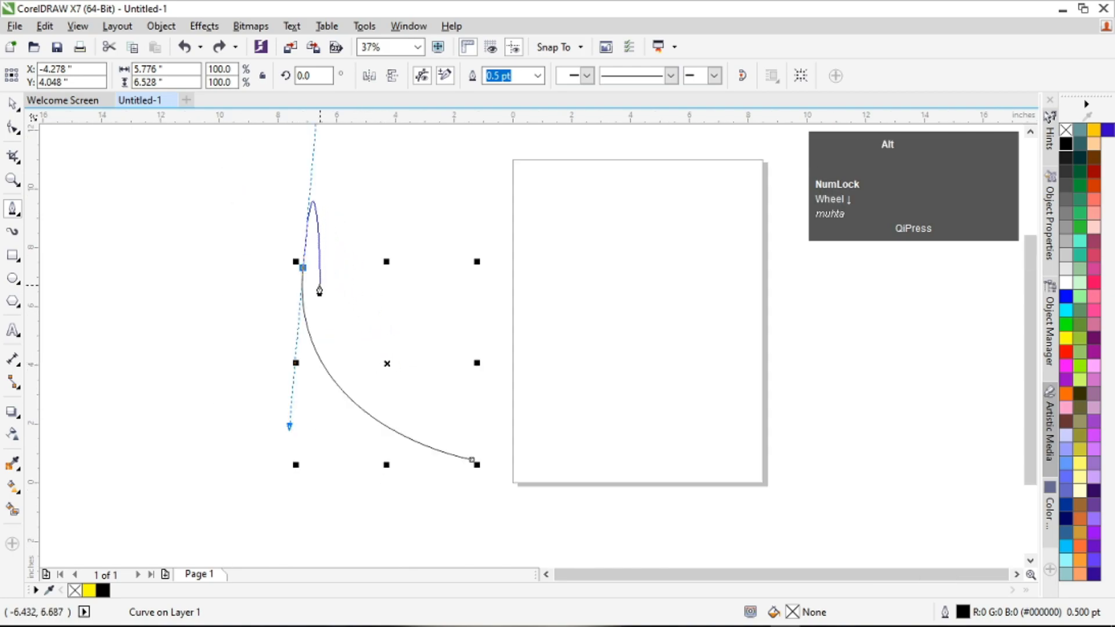
left_click(303, 271)
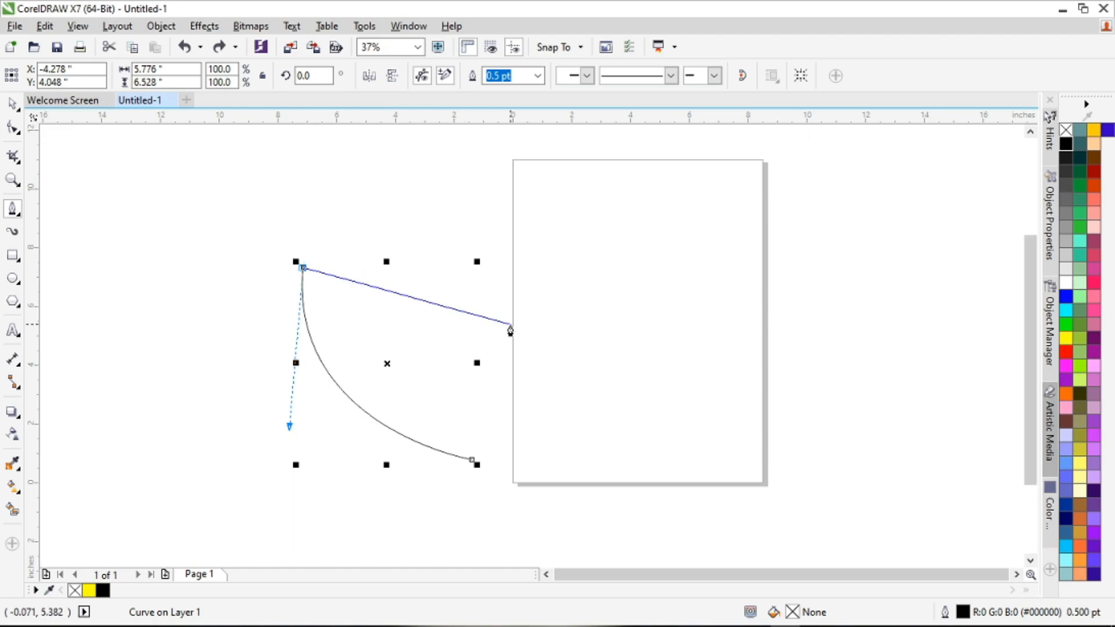
left_click(433, 343)
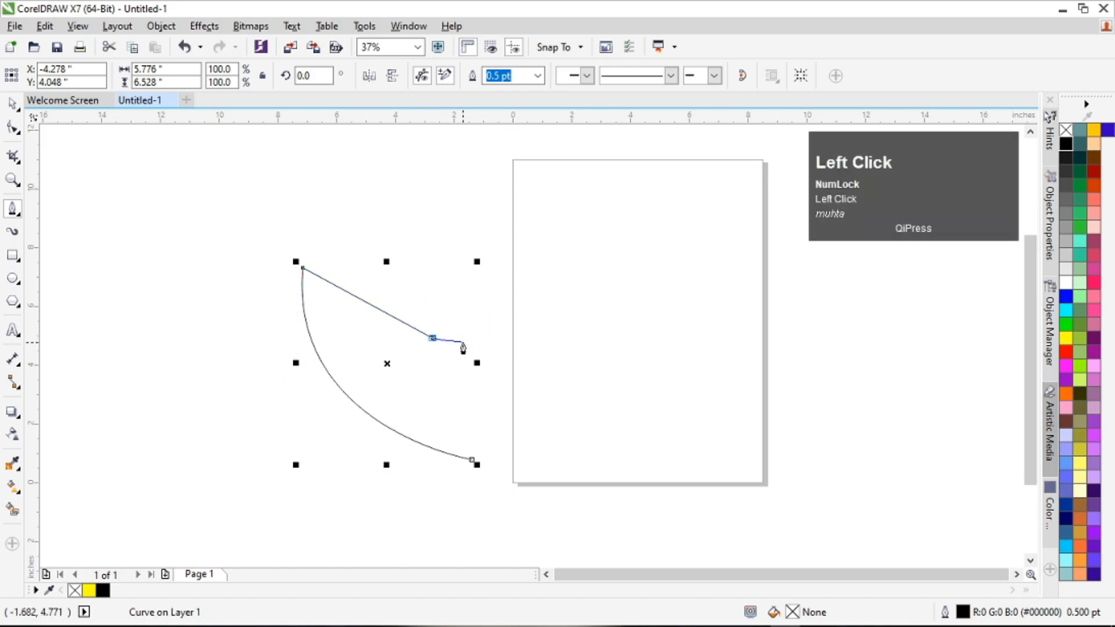
key("ctrl+z")
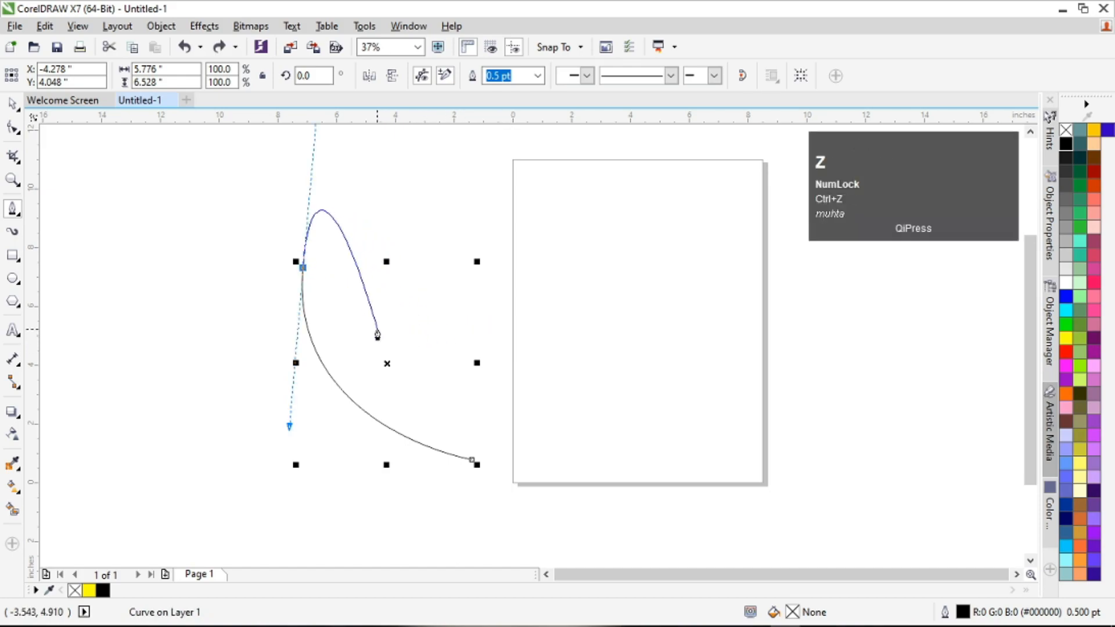
left_click(304, 269, "alt")
key("ctrl+z")
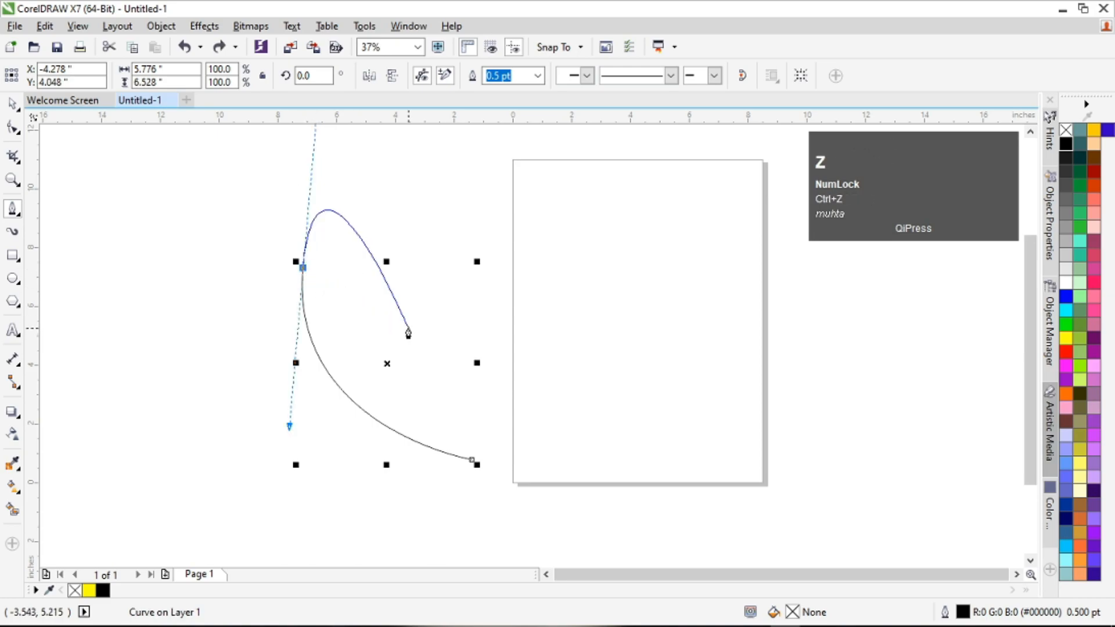
Extend the curve with curved segments to about (-2.8, 4.7) and (1.1, 12.4) in, retracting the outgoing handle at each starting node.
left_click(305, 275, "alt")
left_click_drag(430, 347, 547, 316)
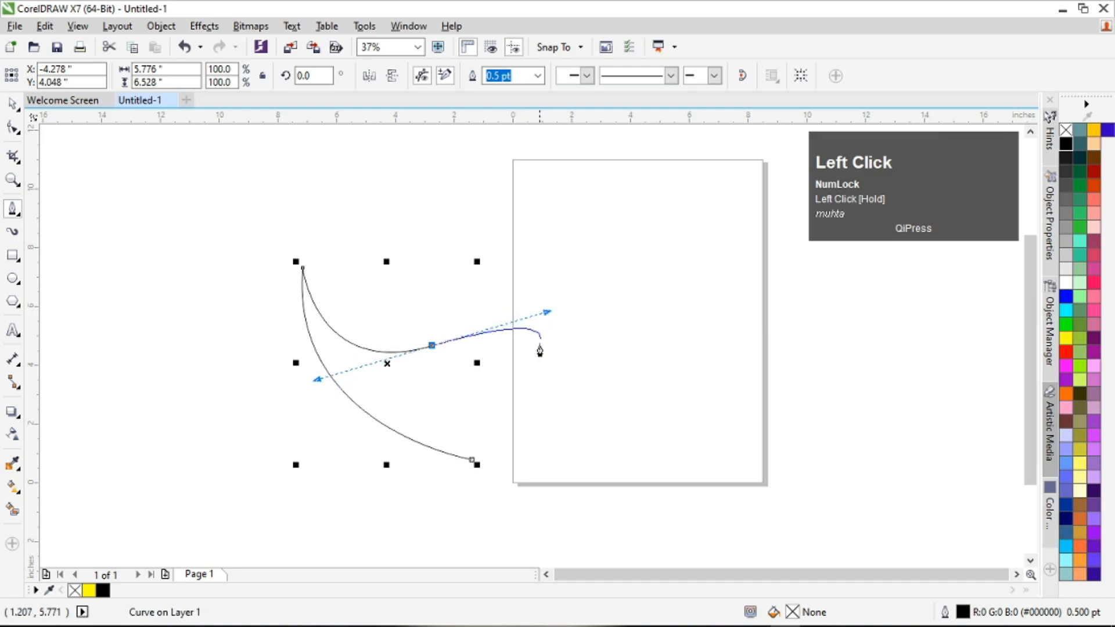
scroll(532, 316, "down", 1)
scroll(531, 313, "up", 1)
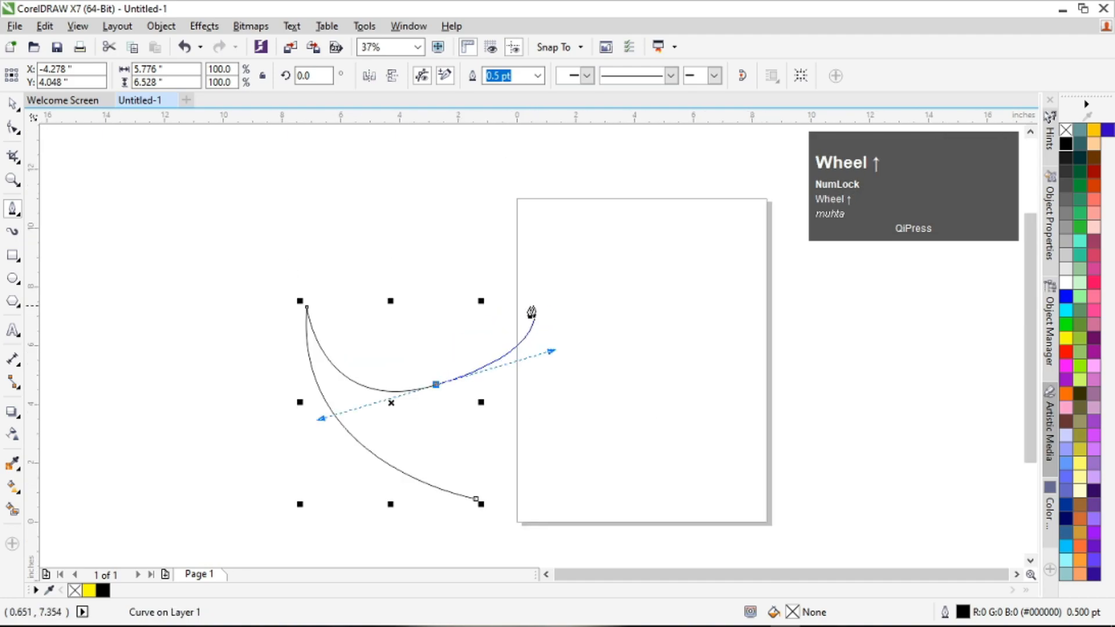
left_click(436, 384, "alt")
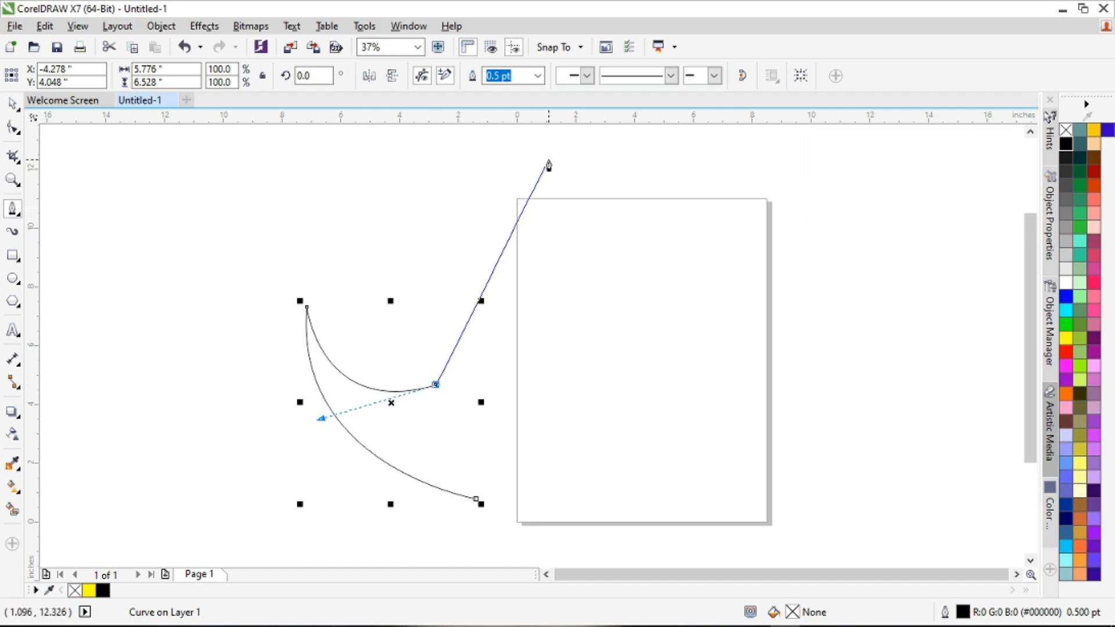
left_click(512, 106)
left_click_drag(512, 107, 510, 203)
Move the curve's upper-right end node down to about (1, 9) in while staying in the Pen tool.
scroll(512, 239, "down", 2)
scroll(529, 273, "up", 1)
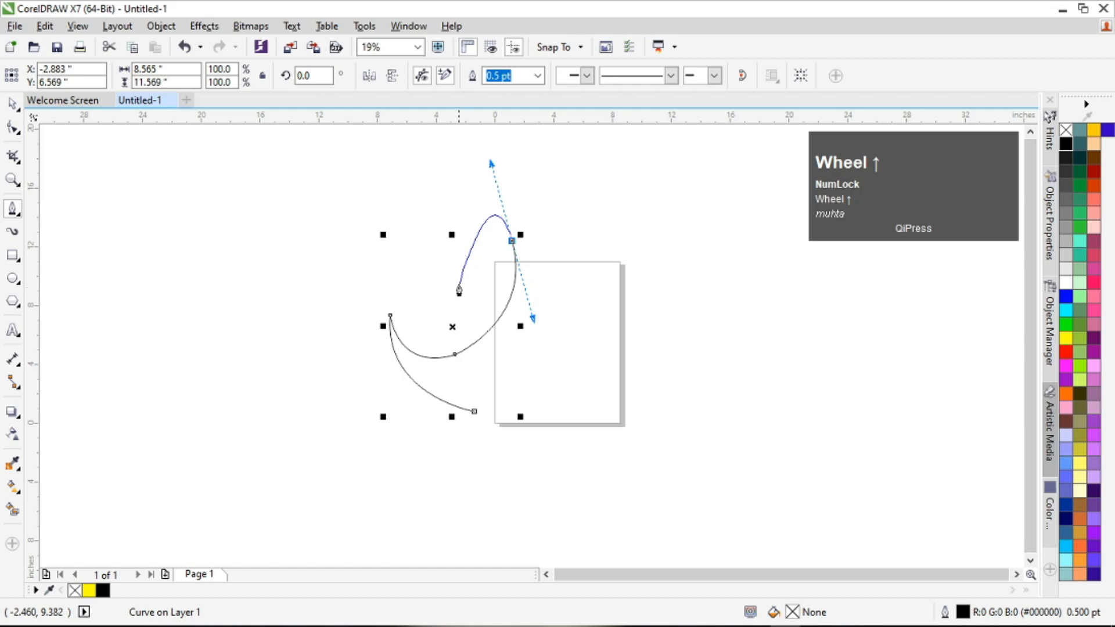
scroll(456, 285, "up", 1)
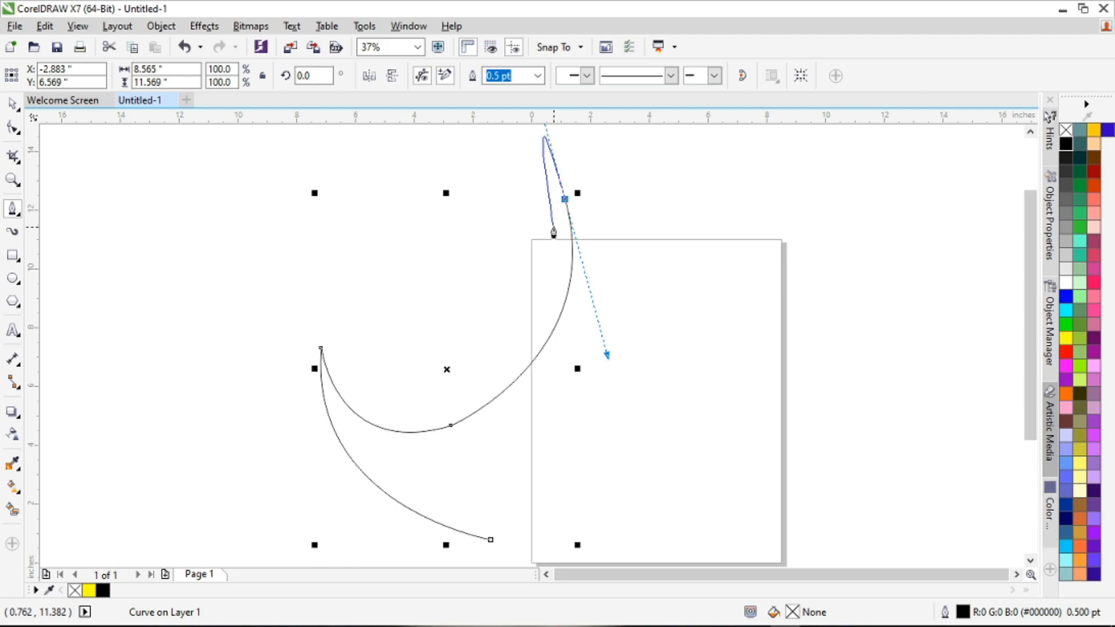
key("ctrl")
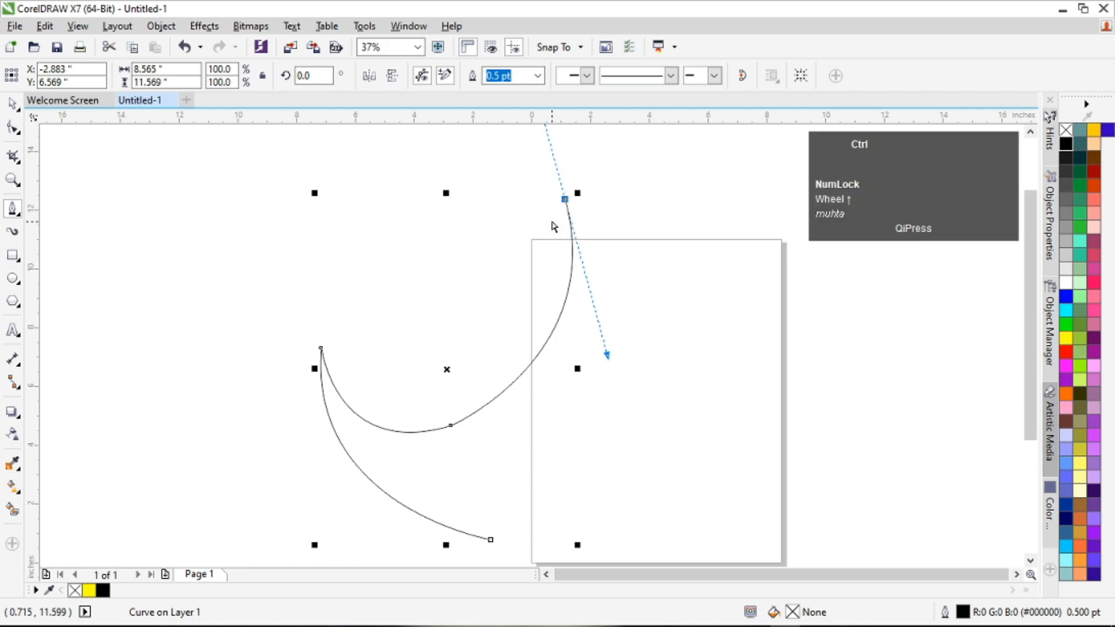
key("ctrl")
key("ctrl")
key("ctrl")
key("ctrl")
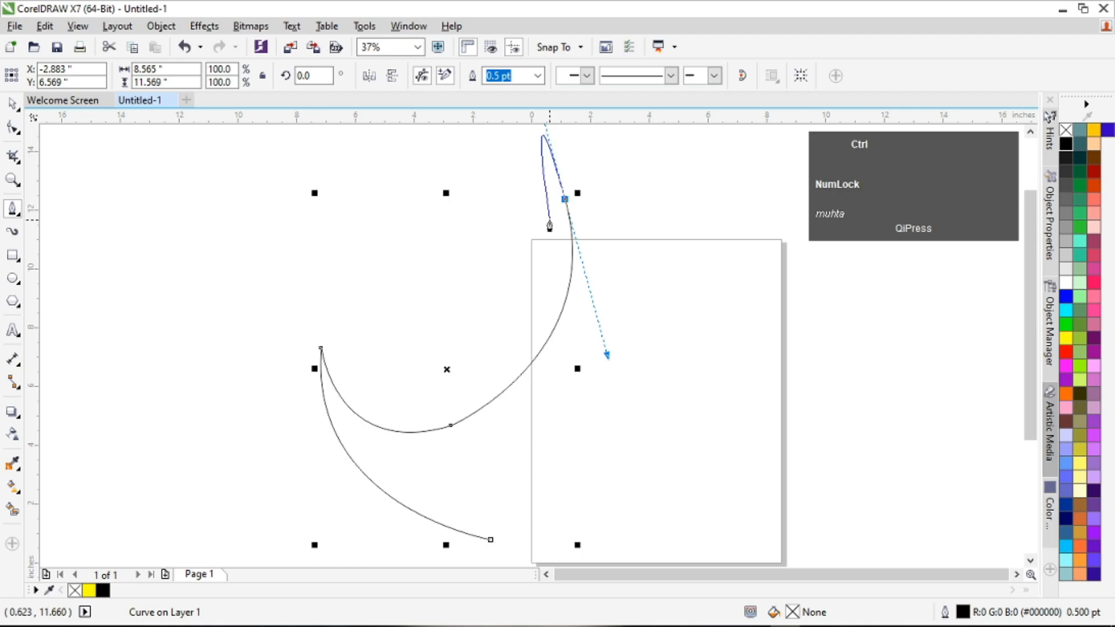
left_click_drag(561, 198, 563, 300)
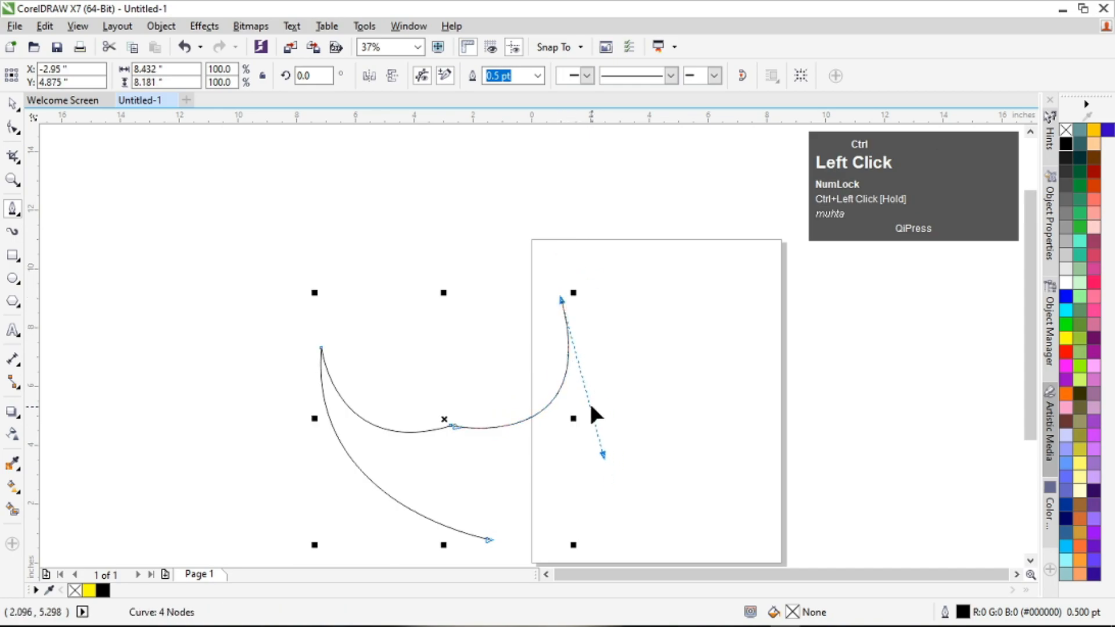
left_click(99, 253)
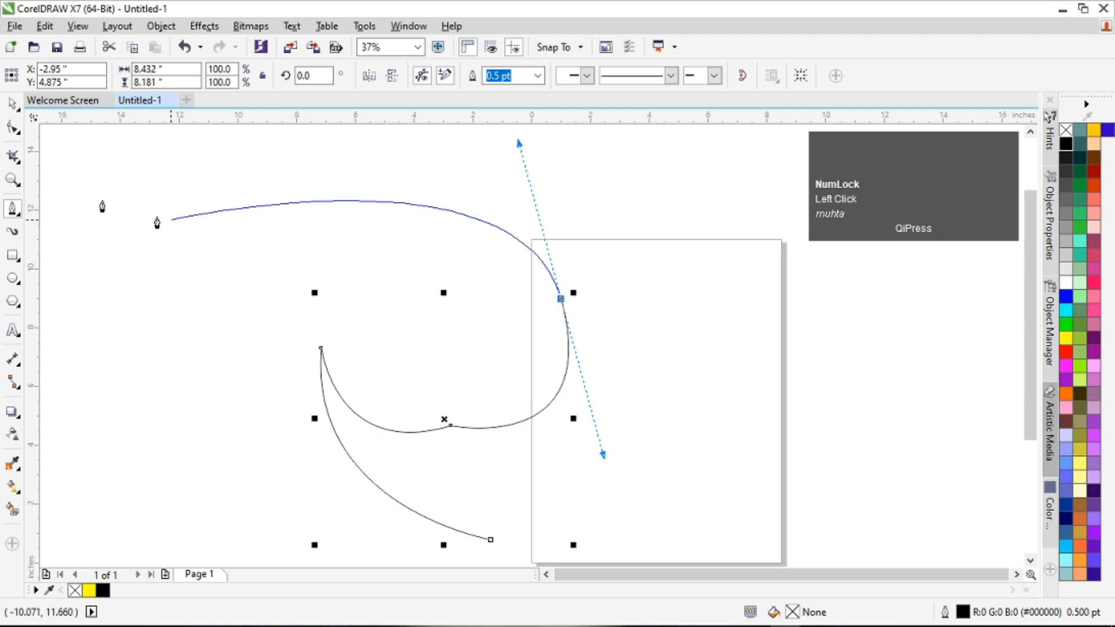
Move the curve's upper-right end node down to about (1, 8) in and its handle to about (0.6, 3.7) in with the Shape tool.
left_click(15, 131)
mouse_move(559, 298)
left_mouse_down()
mouse_move(551, 336)
mouse_move(559, 328)
left_mouse_up()
left_click_drag(599, 492, 547, 449)
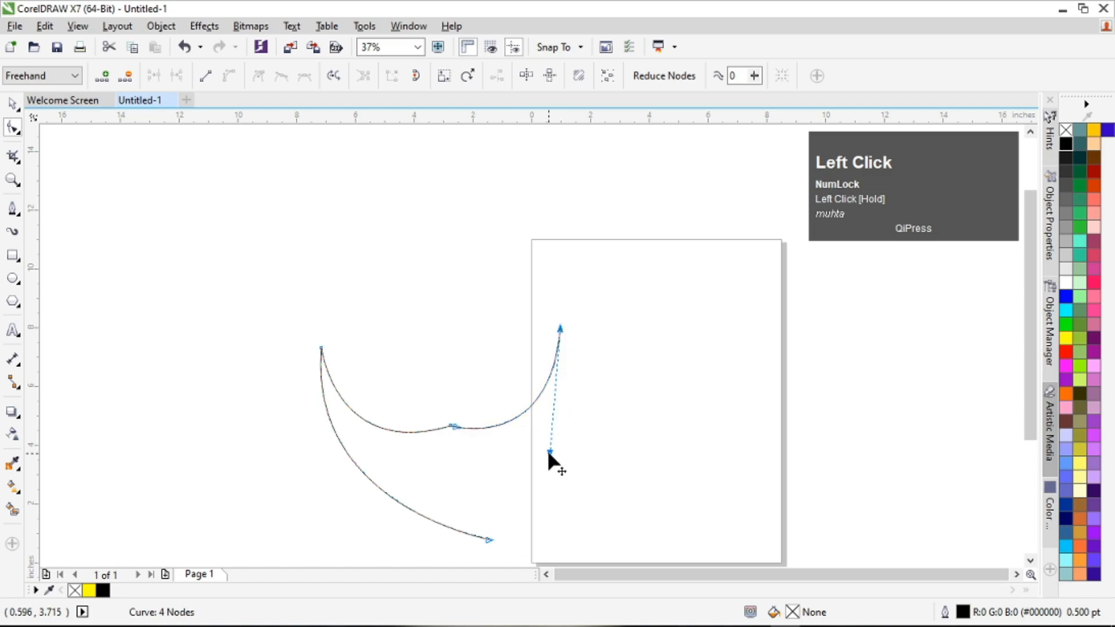
Try resuming the curve from its upper-right end node with the Pen tool, and return to node editing without adding a segment.
left_click(14, 212)
left_click(563, 336)
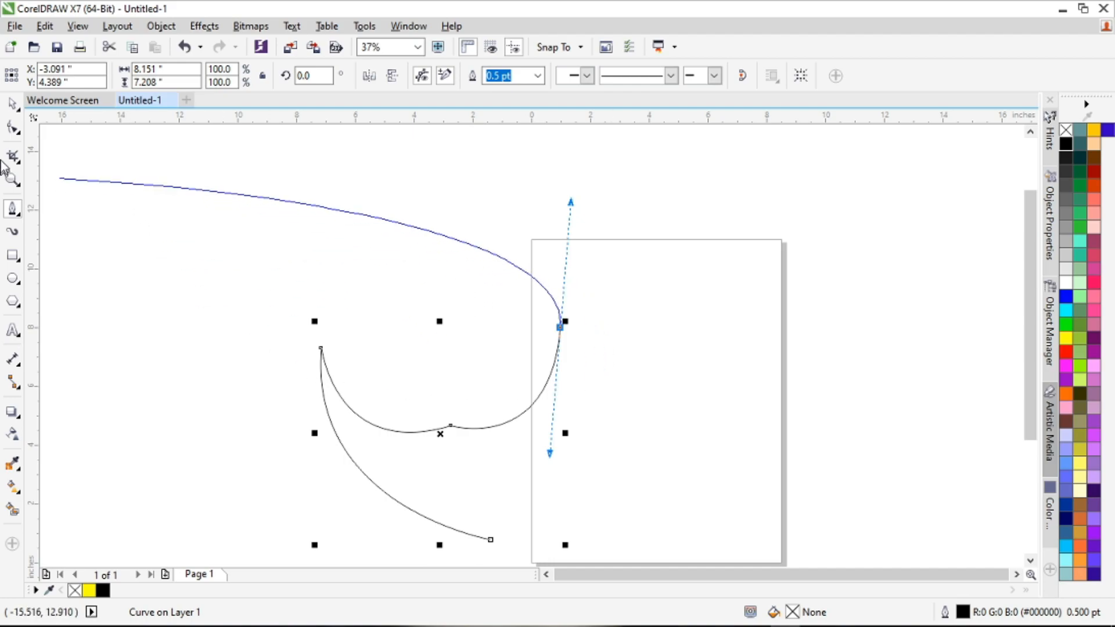
left_click(13, 127)
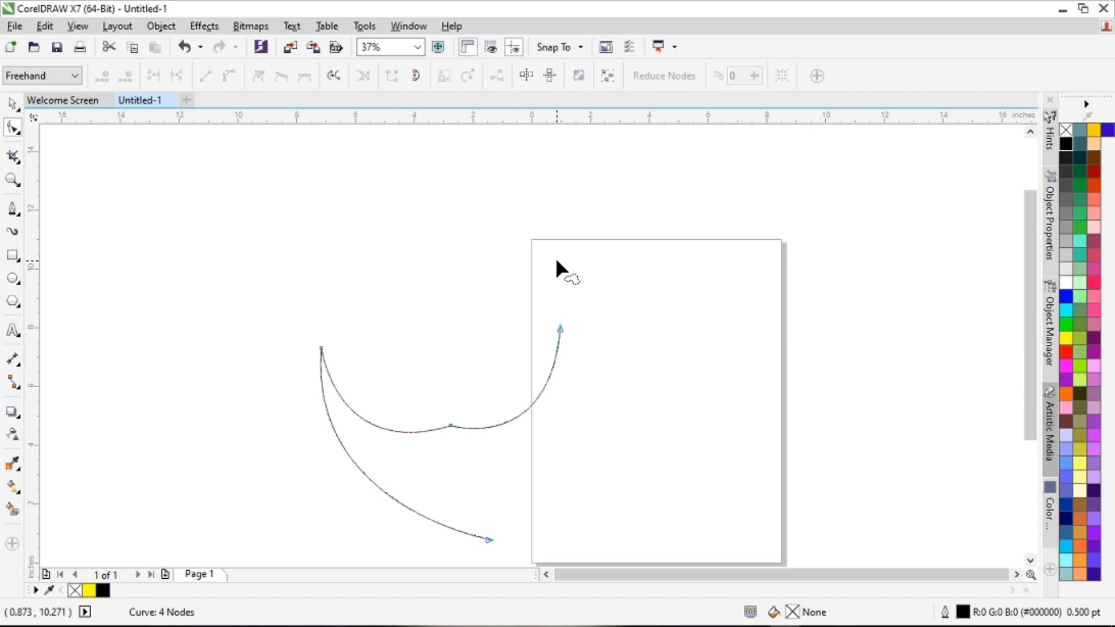
left_click(580, 251)
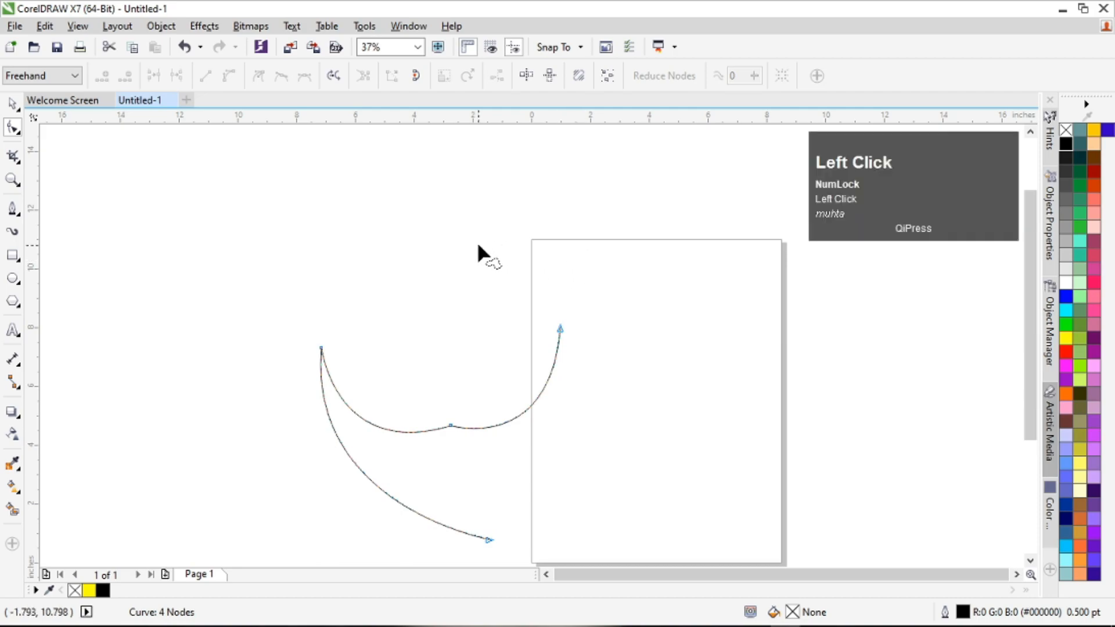
Move the curve's upper-right end node to about (0.6, 7.4) in and its handle to about (-0.5, 3.6) in.
left_click(560, 328)
left_click_drag(560, 329, 545, 376)
left_click_drag(535, 465, 516, 458)
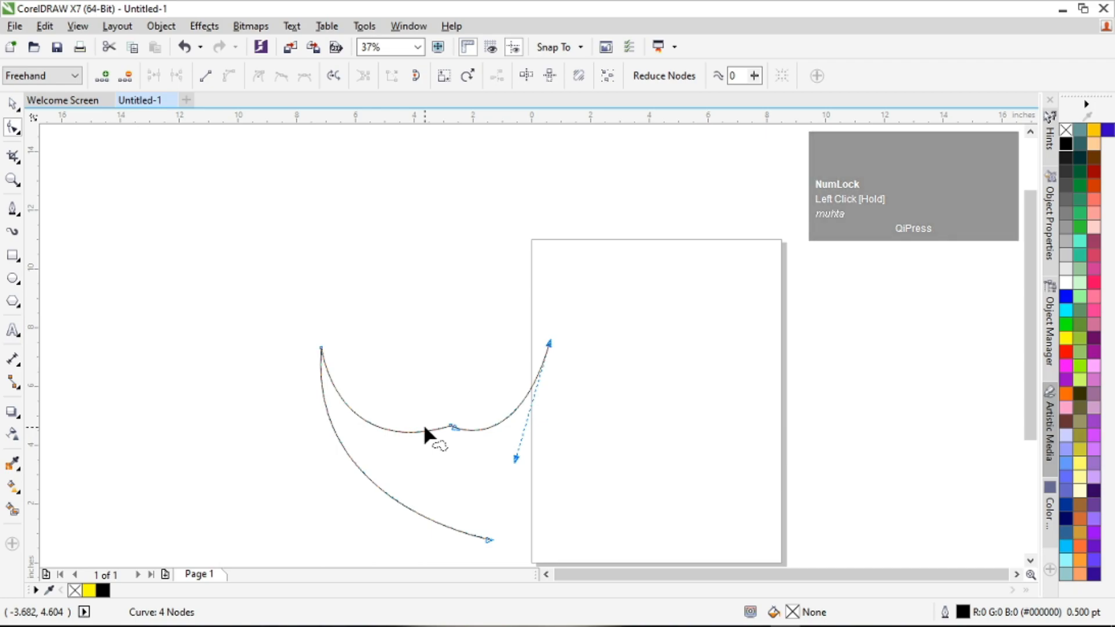
Try a separate straight Pen segment from about (2.8, 4.7) to (8.1, 7.8) in, and undo it.
left_click(12, 209)
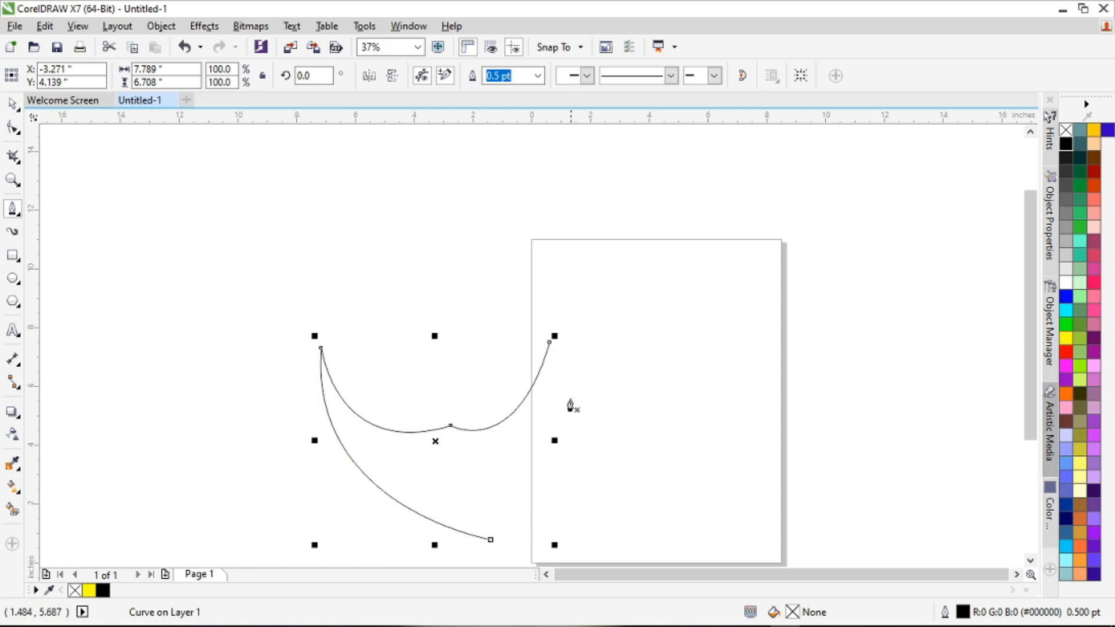
left_click(612, 425)
left_click(767, 334)
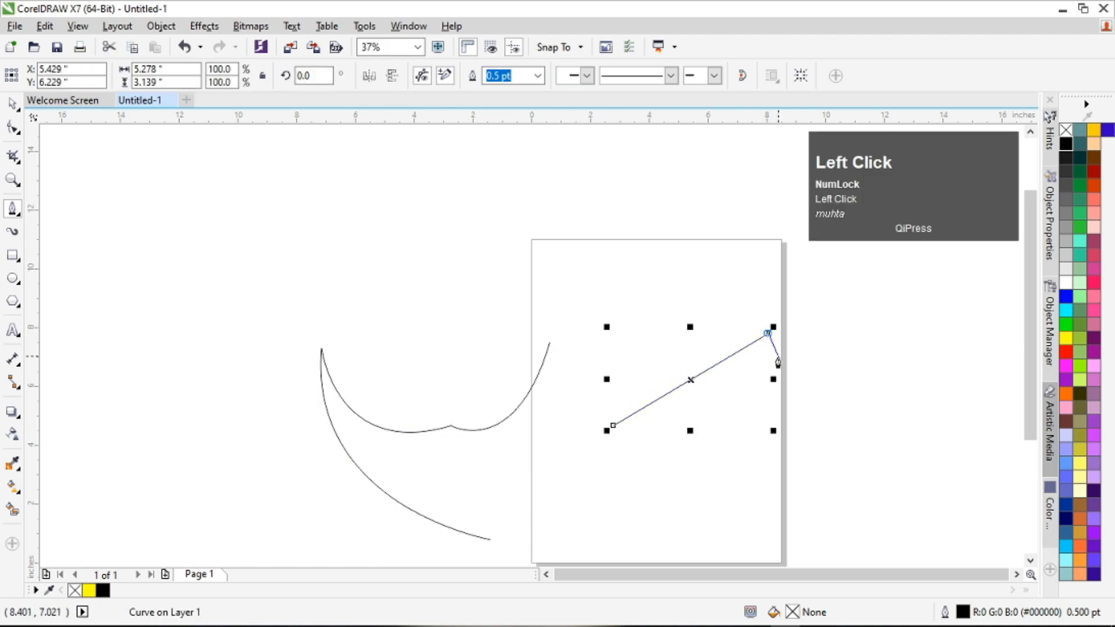
key("ctrl+z")
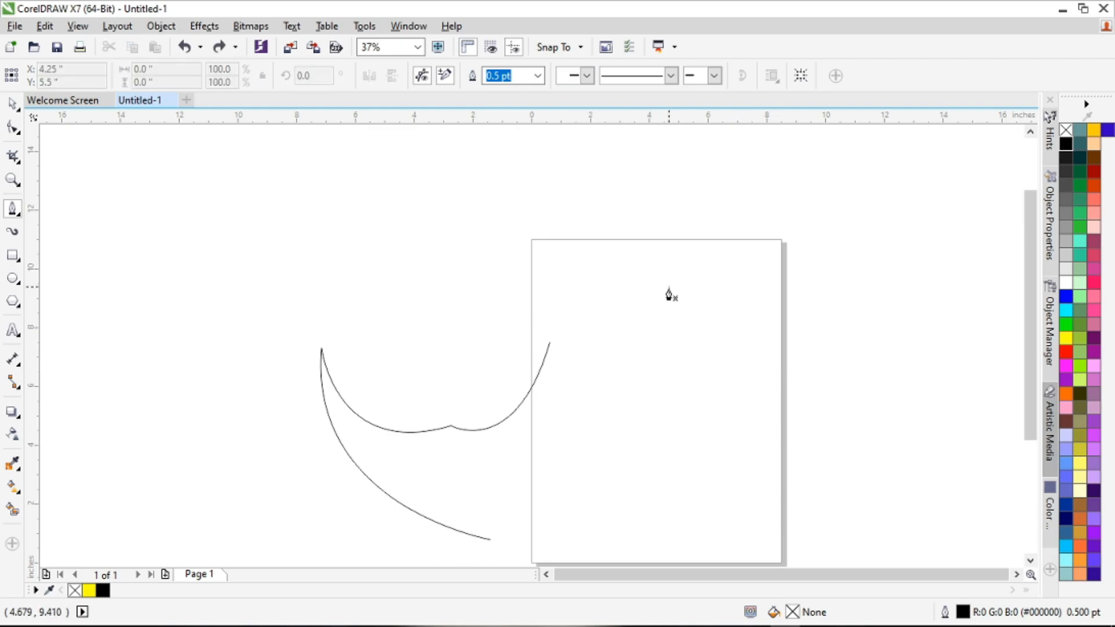
key("Num_Lock")
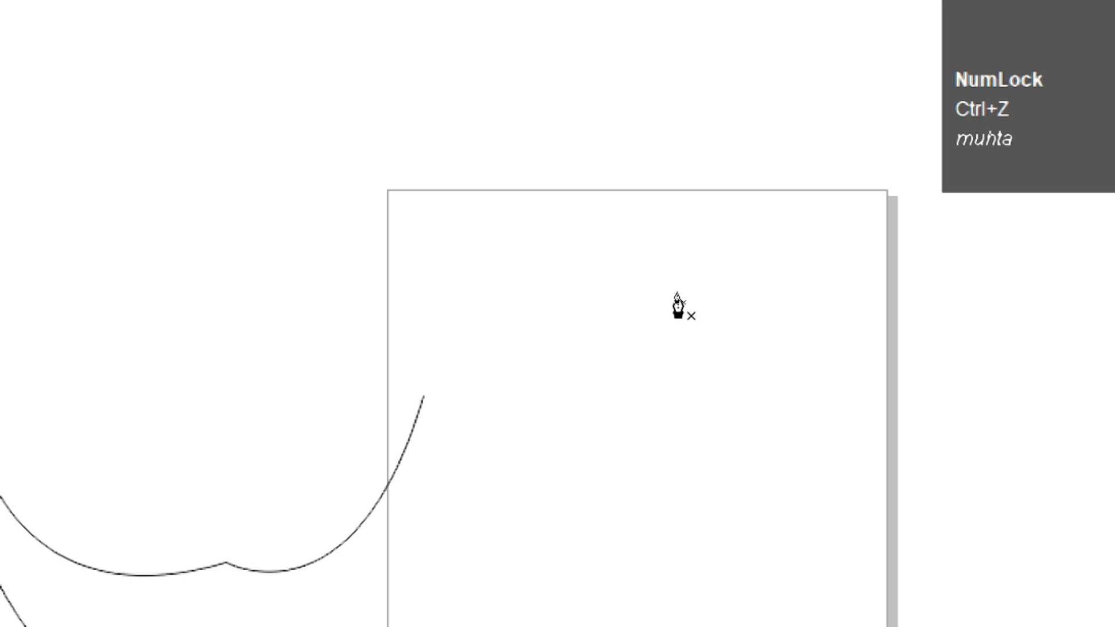
Resume the curve from its upper-right end node, retract the outgoing handle, and close the shape with a curved segment to the lower start node.
left_click(425, 401)
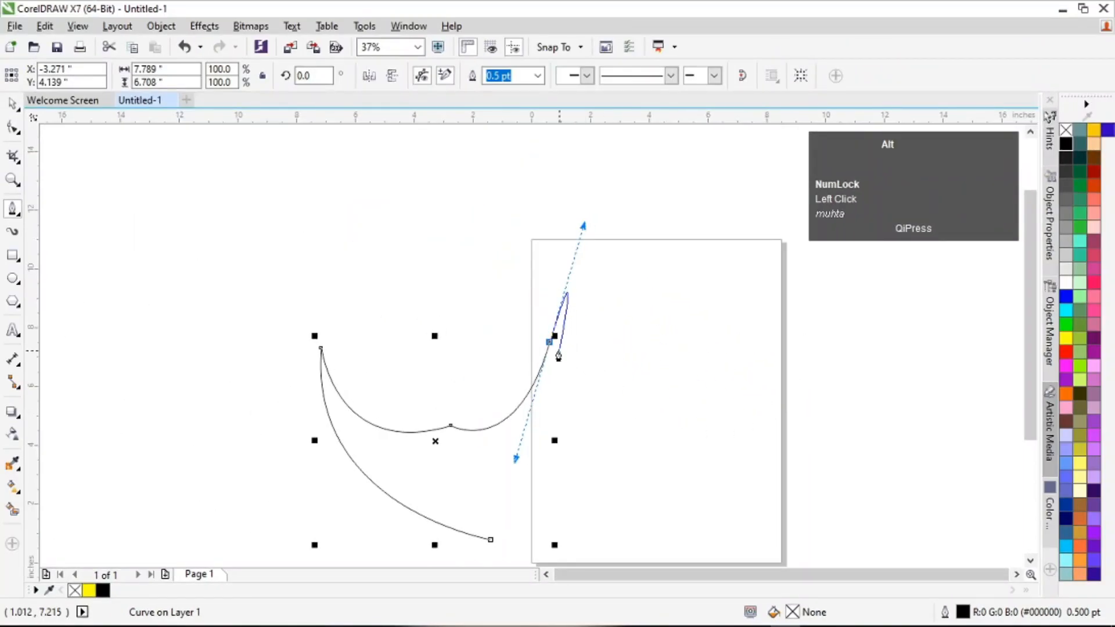
left_click(360, 230, "alt")
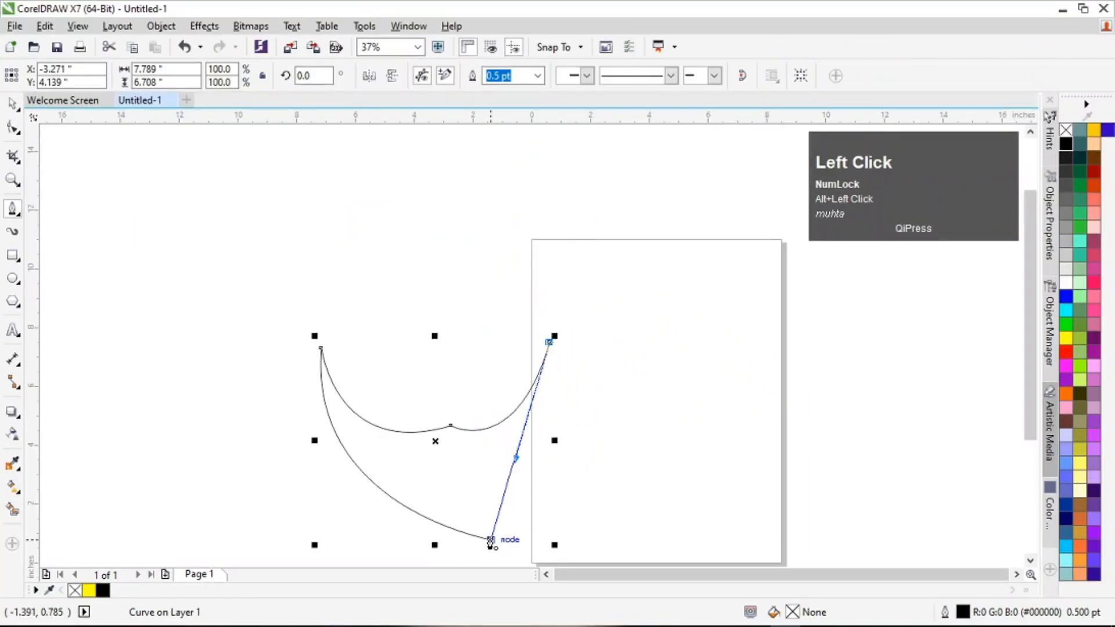
left_click_drag(491, 540, 630, 411)
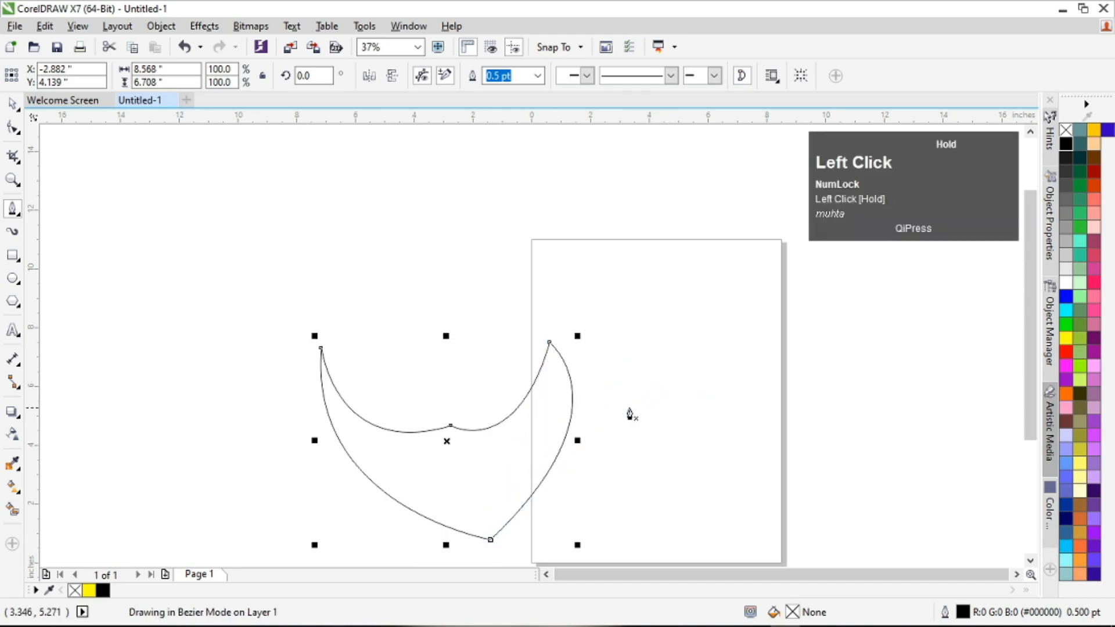
Try a separate straight segment starting at about (3.3, 5.3) in, beside the closed shape, and undo it.
left_click(630, 407)
left_click(712, 467)
key("ctrl+z")
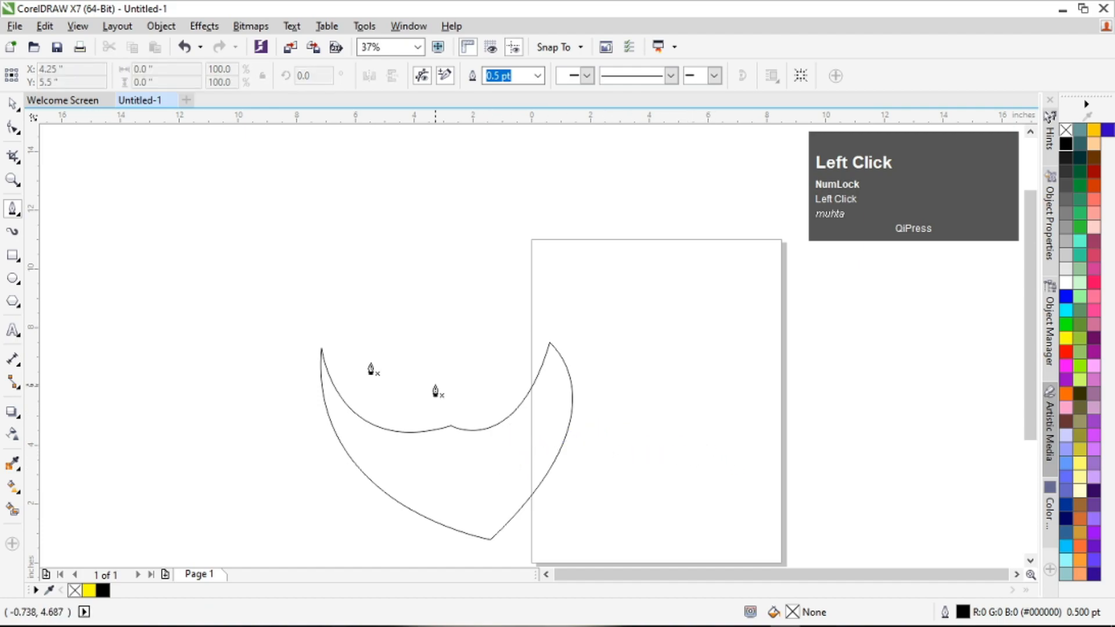
Reshape the closed shape by moving its upper-right node to about (0.4, 8.1) in and adjusting the handles of the two segments meeting there.
left_click(13, 127)
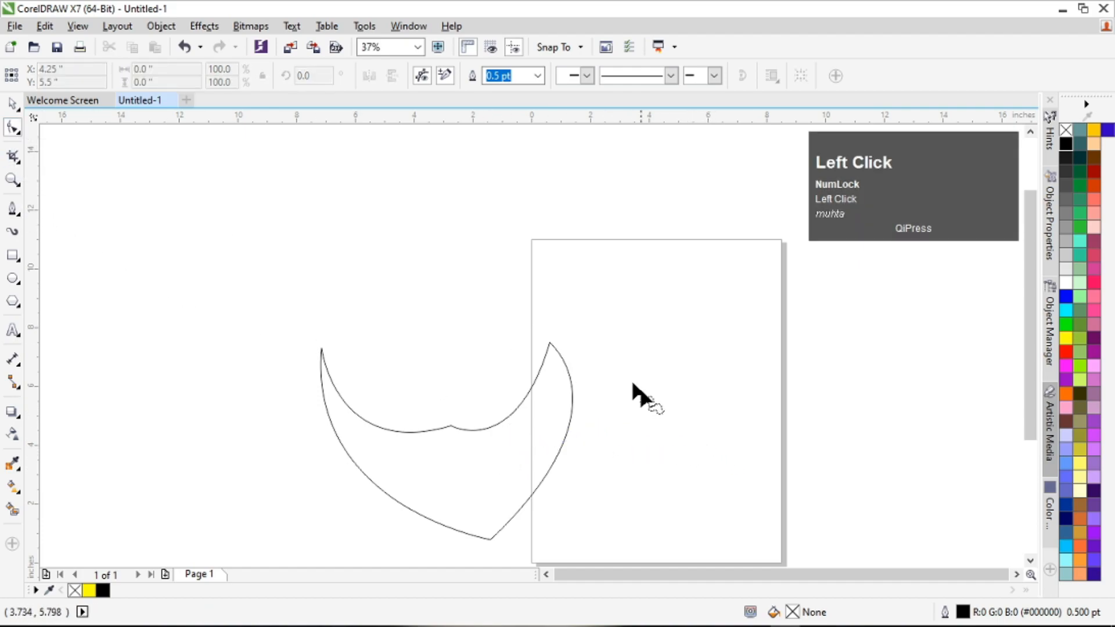
left_click_drag(549, 344, 544, 323)
left_click_drag(627, 409, 575, 425)
left_click(543, 322)
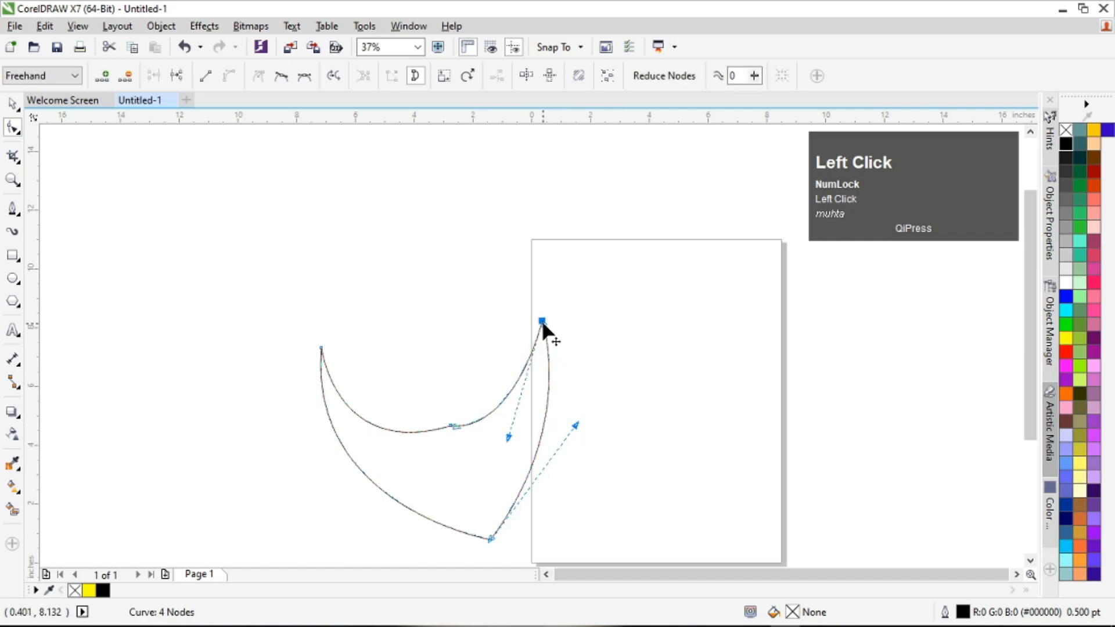
left_click_drag(509, 439, 540, 443)
left_click(619, 344)
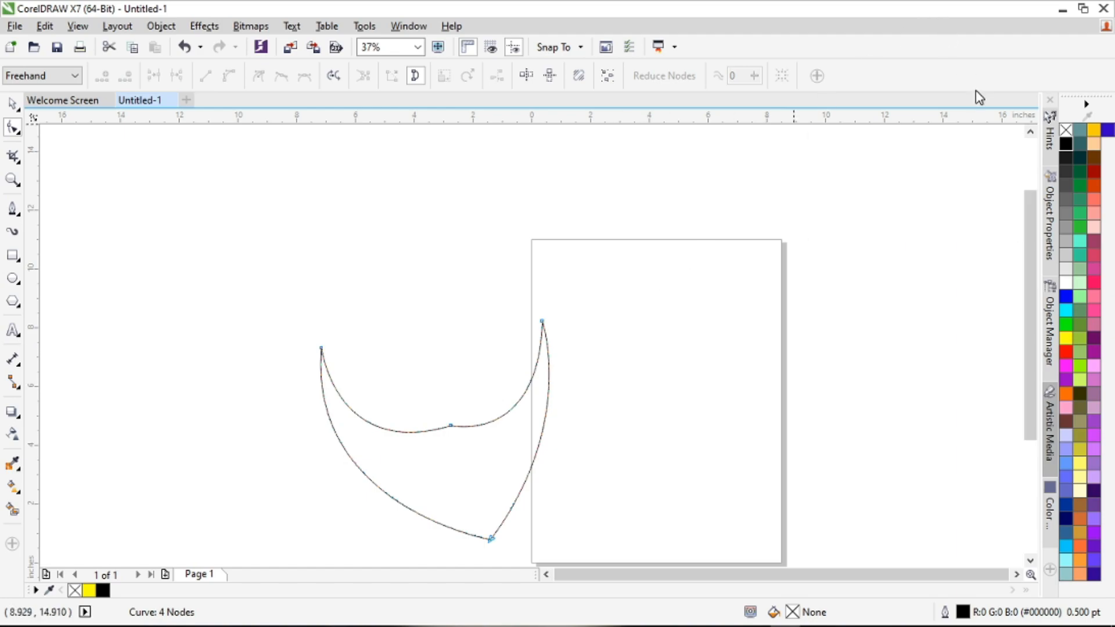
Fill the closed shape with black, and delete the whole shape.
left_click(1068, 146)
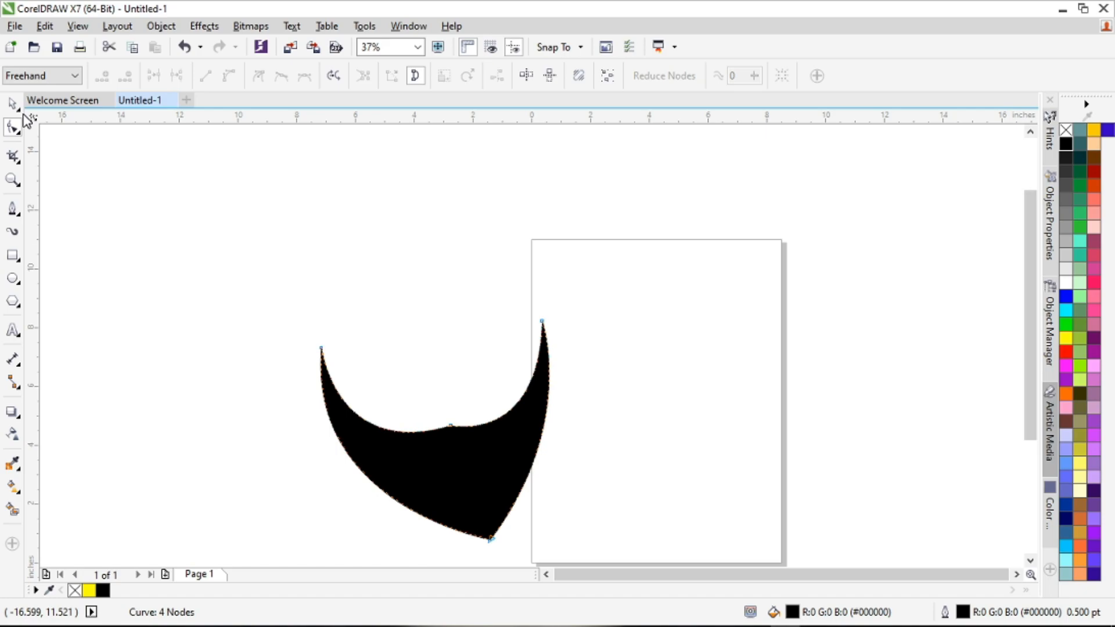
left_click(13, 103)
left_click_drag(182, 231, 619, 576)
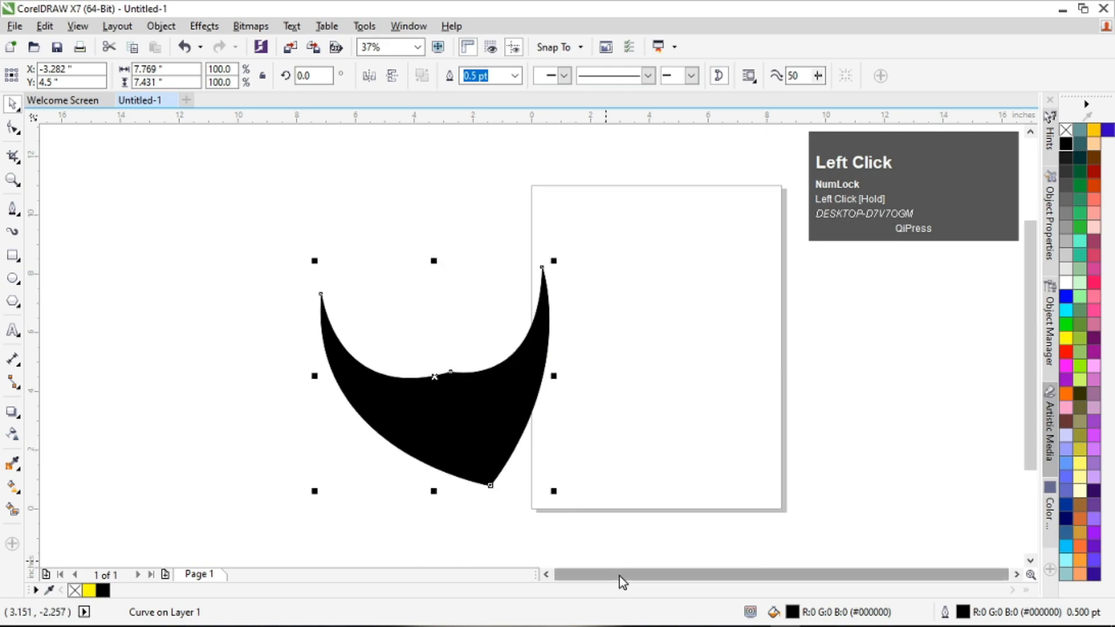
key("Delete")
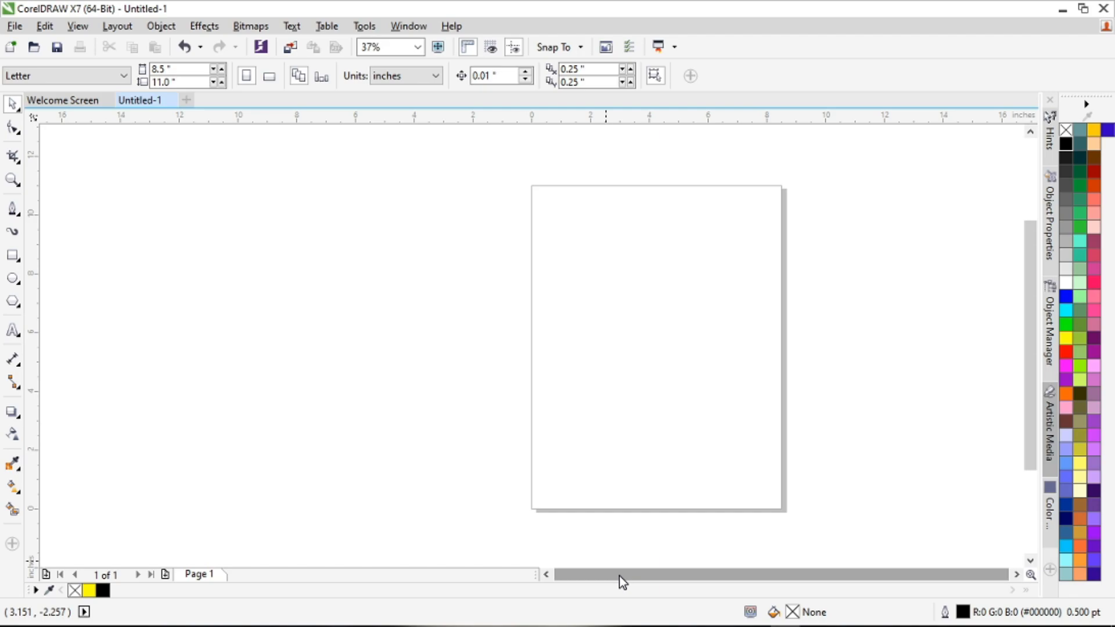
left_click(10, 217)
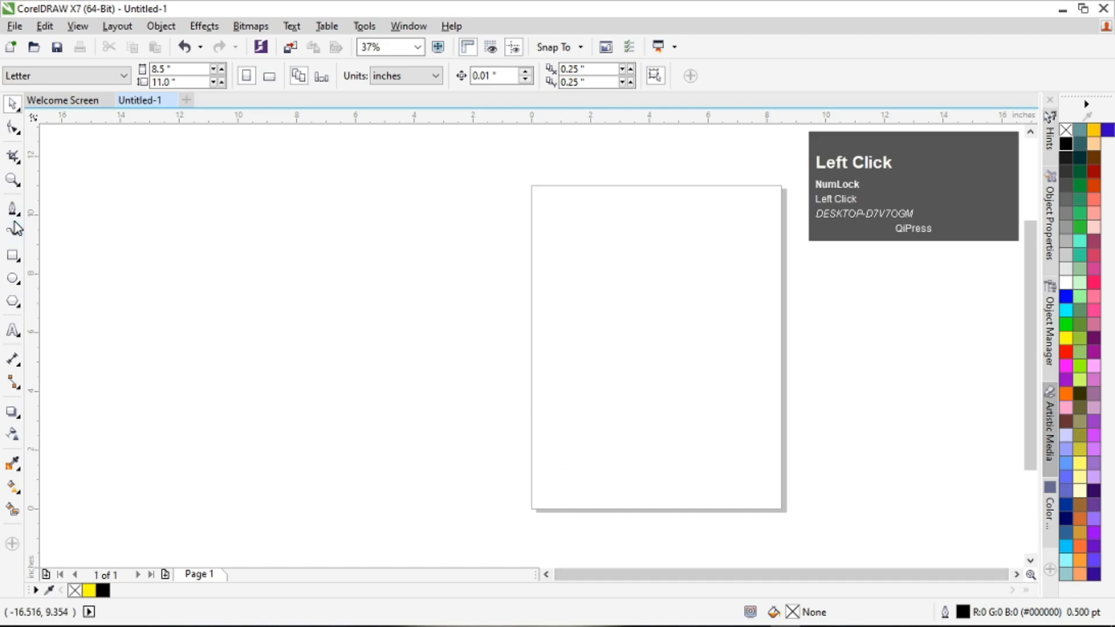
left_click(333, 384)
left_click_drag(393, 248, 575, 201)
key("Escape")
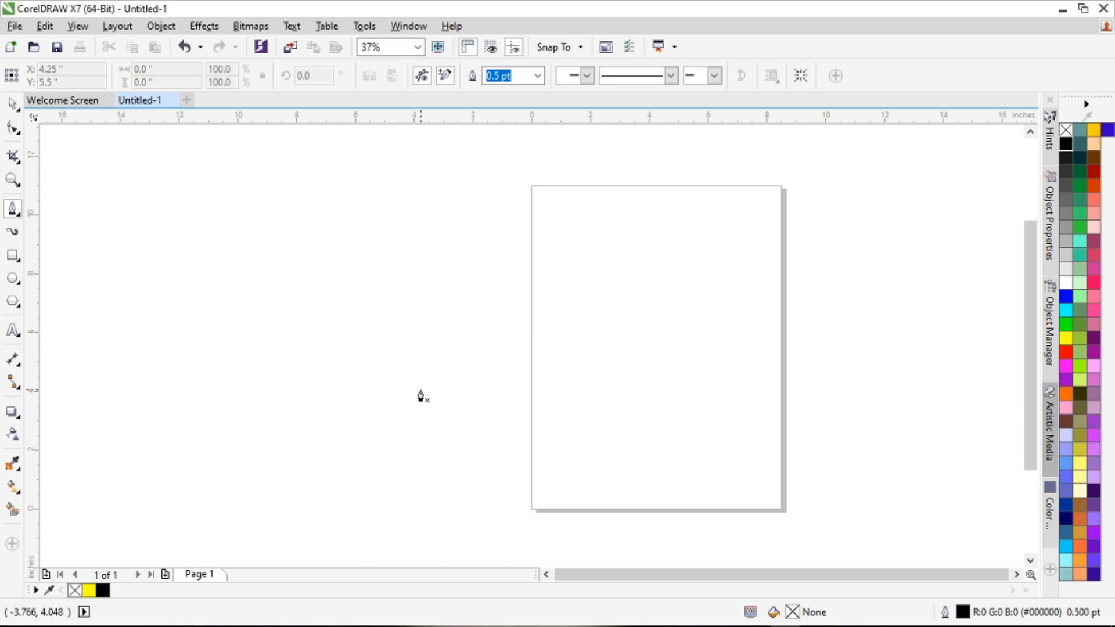
Start a Pen curve at about (-2.1, 7.8) in with a curved segment up to about (-2.4, 11.7) in, retracting the outgoing handle there.
mouse_move(11, 626)
left_click(470, 280)
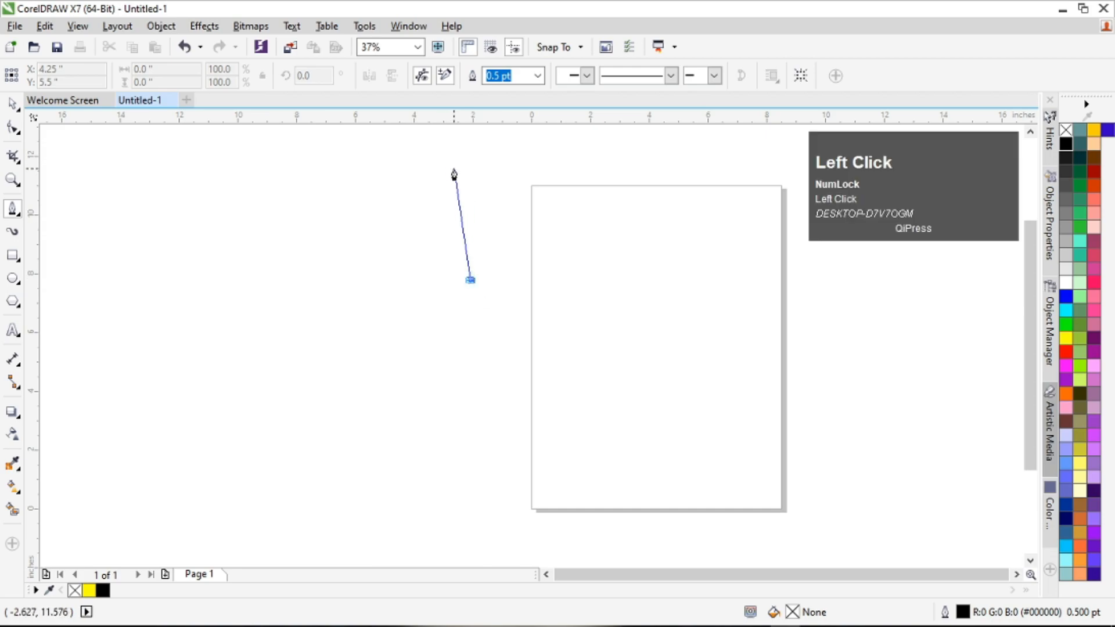
left_click_drag(461, 170, 513, 157)
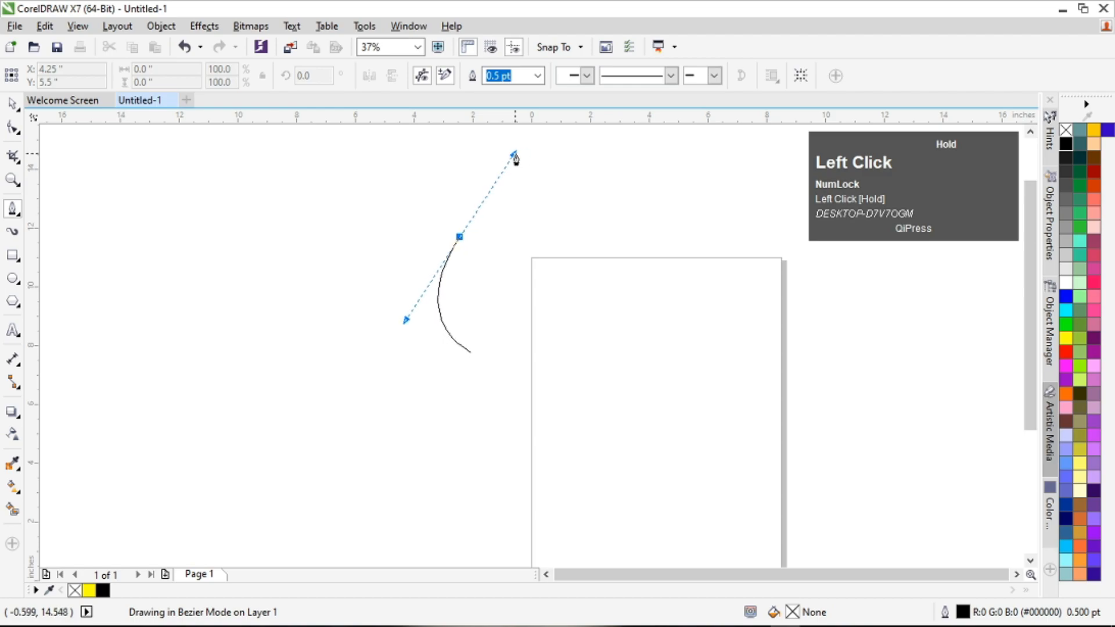
left_click(461, 238, "alt")
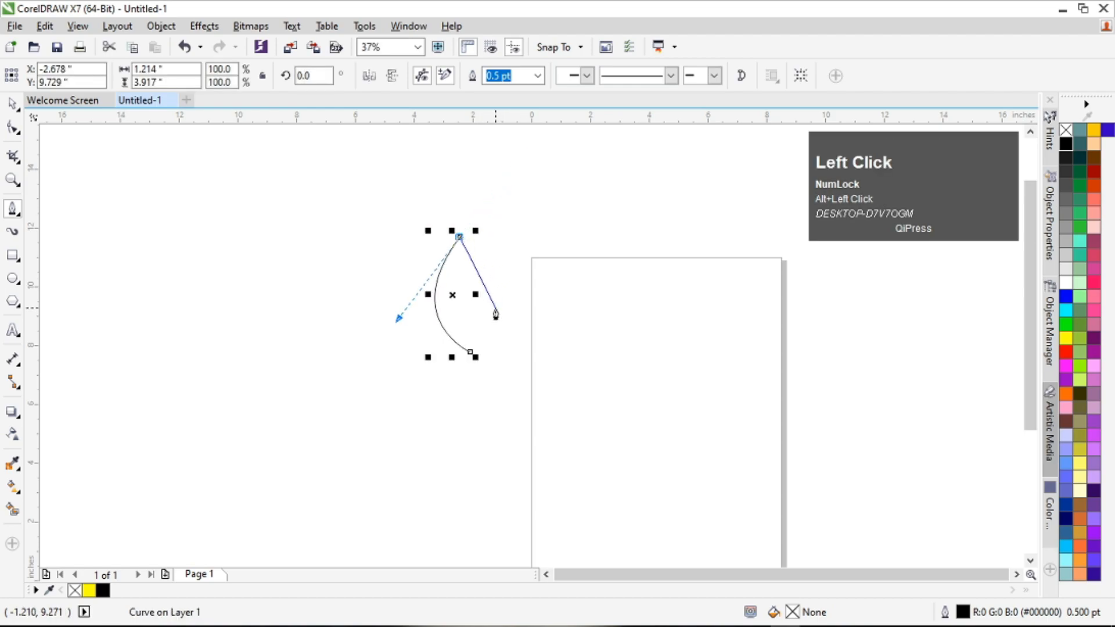
Extend the curve with curved segments to about (-1.2, 8.9) and (0.3, 9.1) in, retracting the outgoing handle at each node, and end it.
left_click(494, 317)
left_click_drag(494, 321, 466, 357)
left_click(494, 318, "alt")
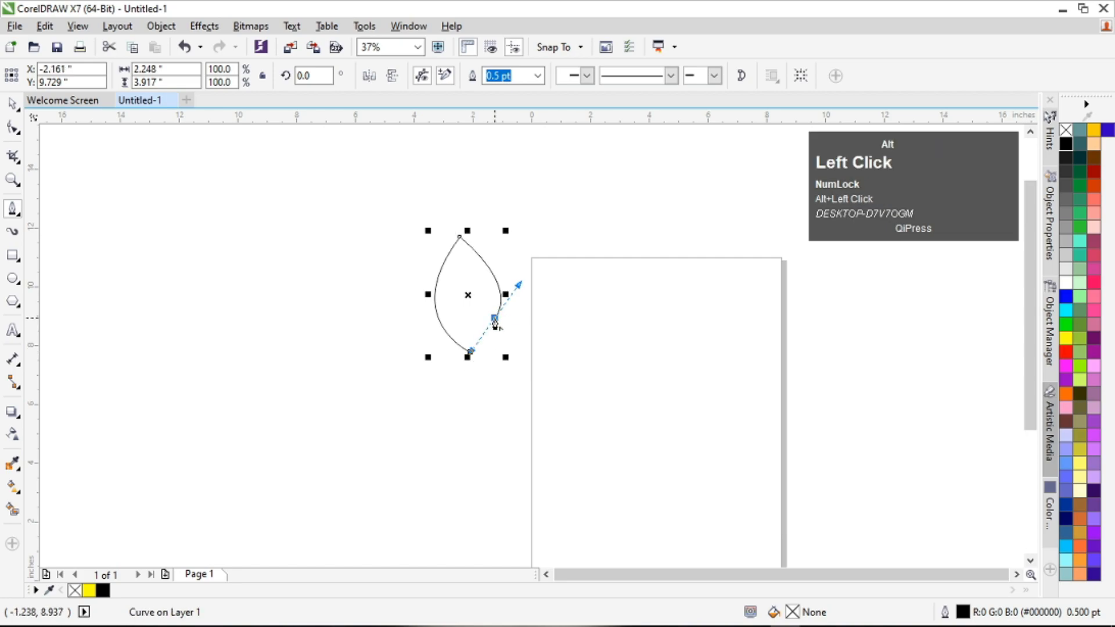
left_click_drag(540, 313, 564, 328)
left_click(540, 314, "alt")
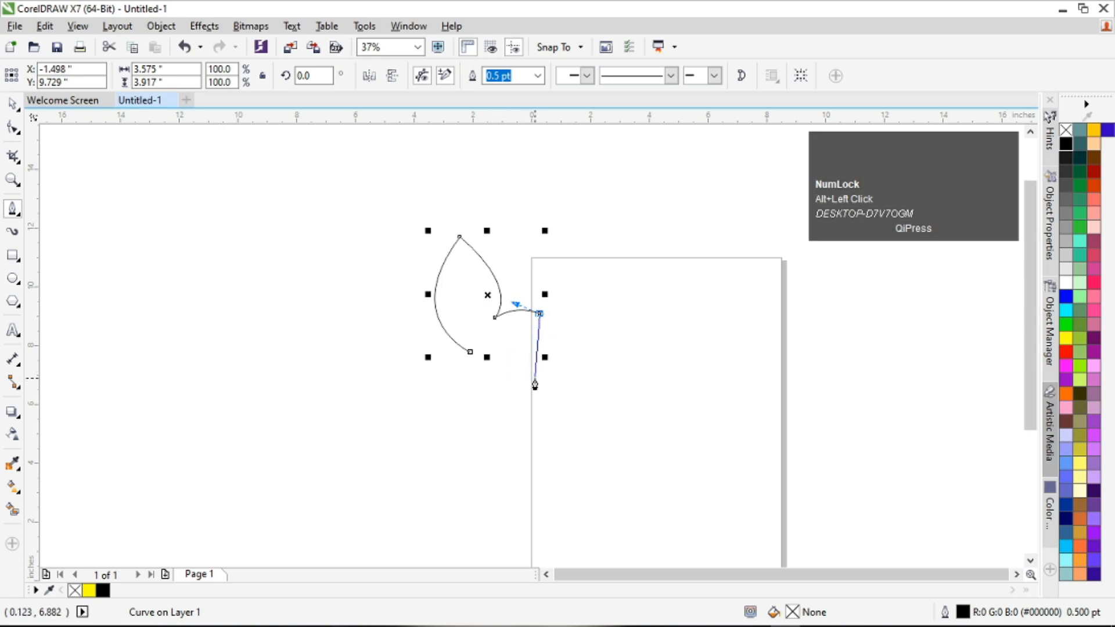
left_click(13, 127)
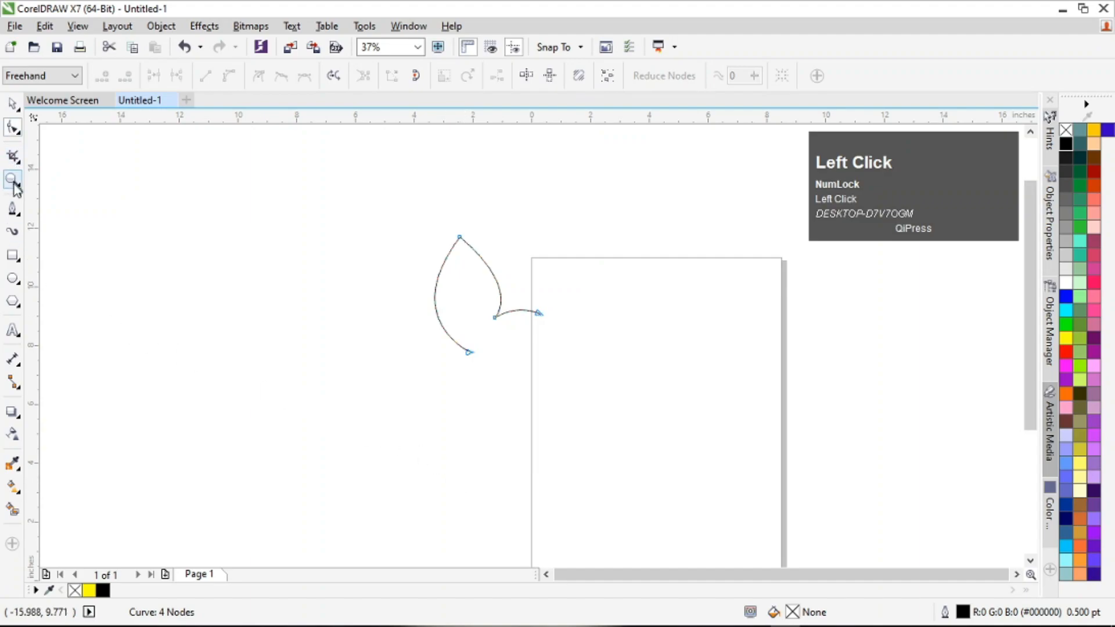
left_click(13, 208)
Hide the rulers and show them again.
scroll(553, 374, "up", 2)
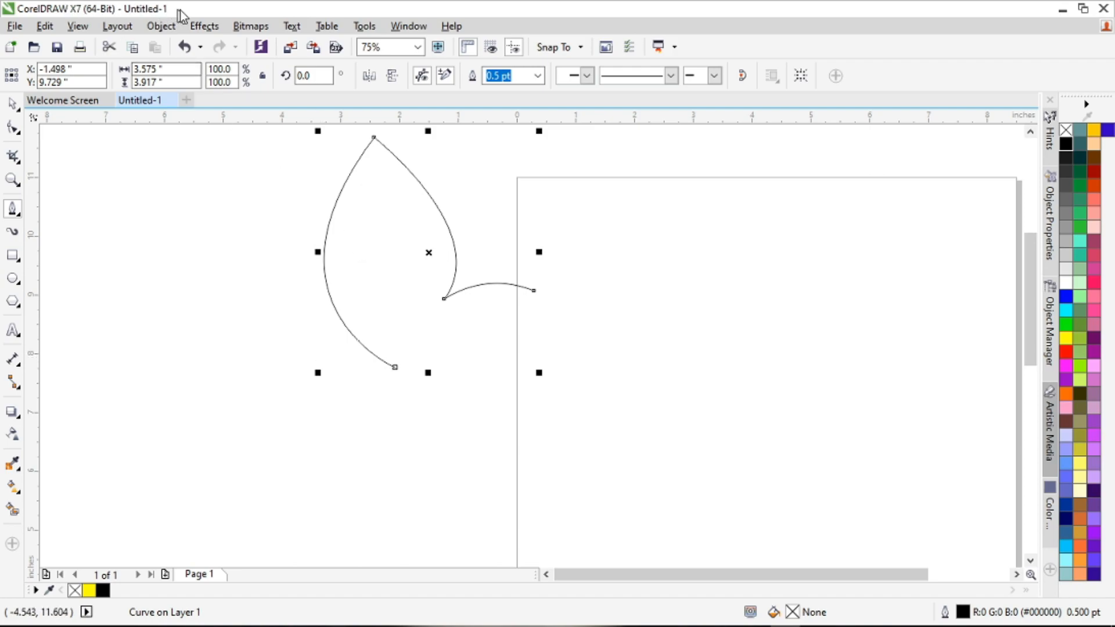
left_click(77, 26)
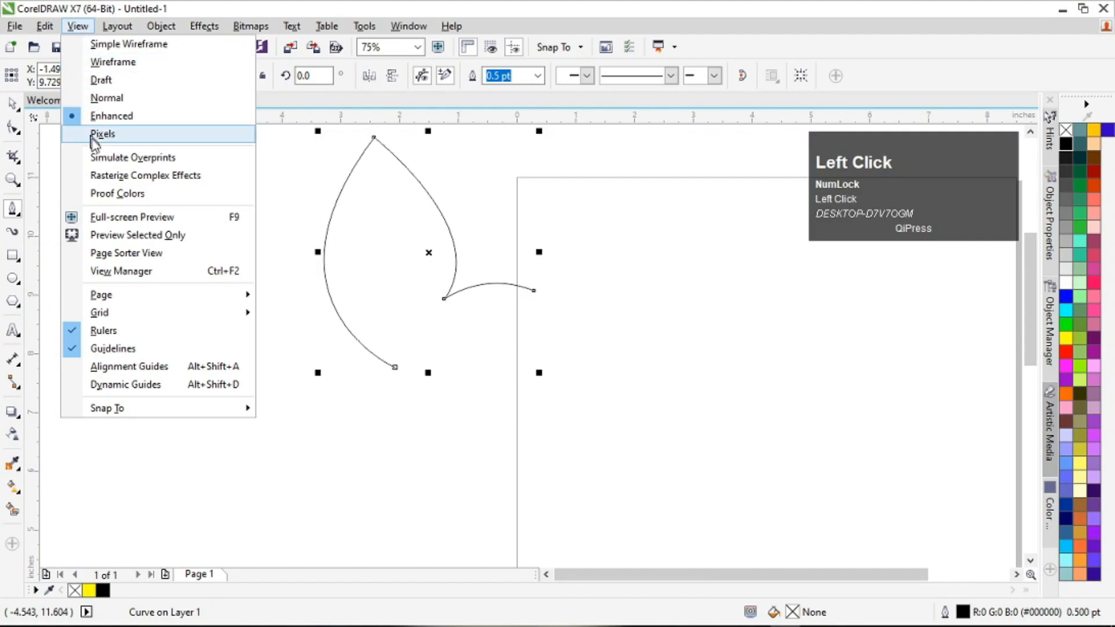
left_click(120, 337)
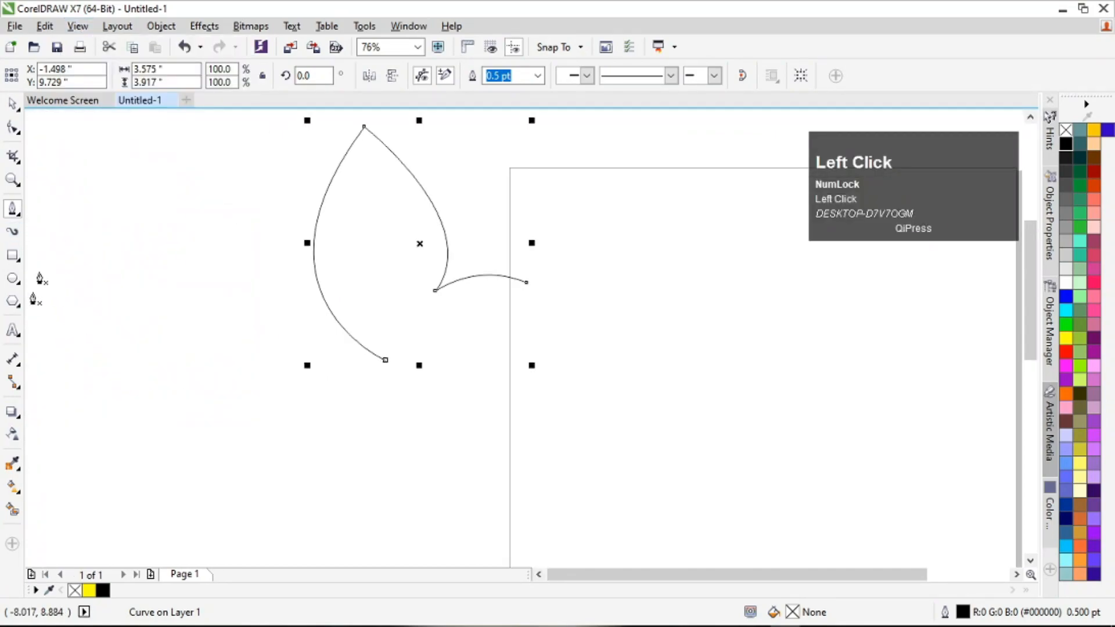
left_click(77, 26)
left_click(116, 335)
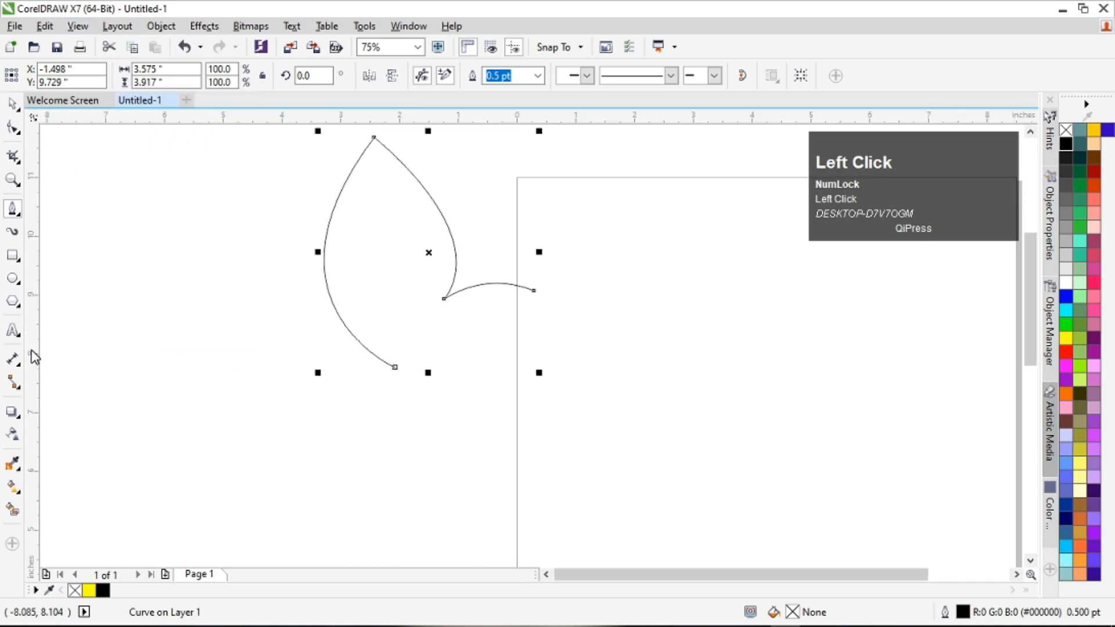
Place a vertical guideline at X 0.29 in, through the right end node of the curve.
left_click_drag(33, 358, 534, 339)
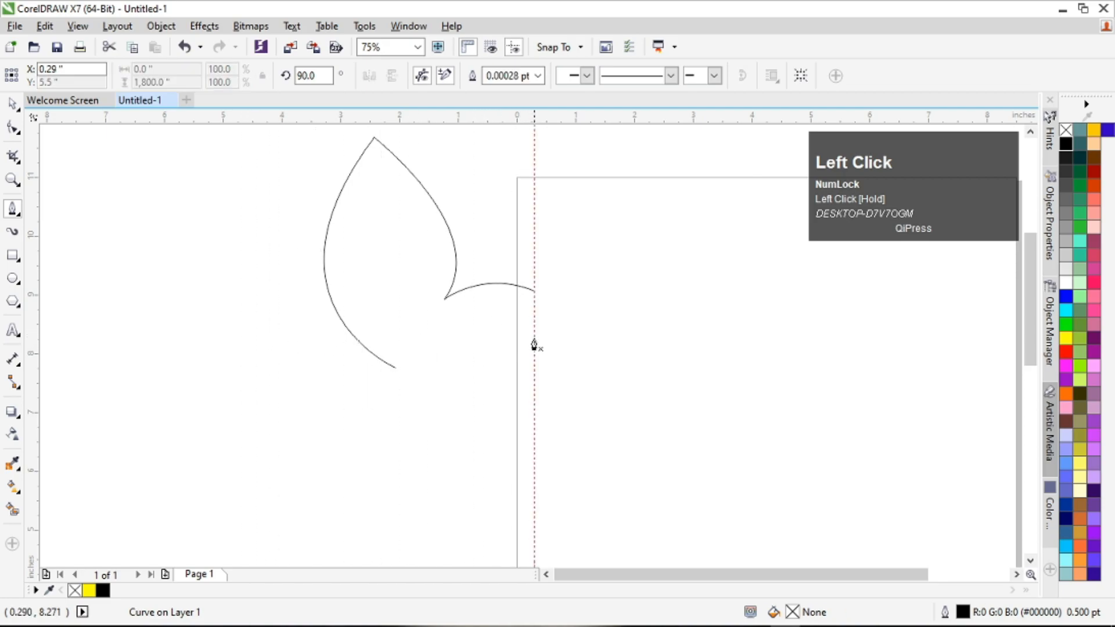
scroll(535, 290, "up", 2)
scroll(545, 315, "up", 2)
scroll(528, 304, "down", 2)
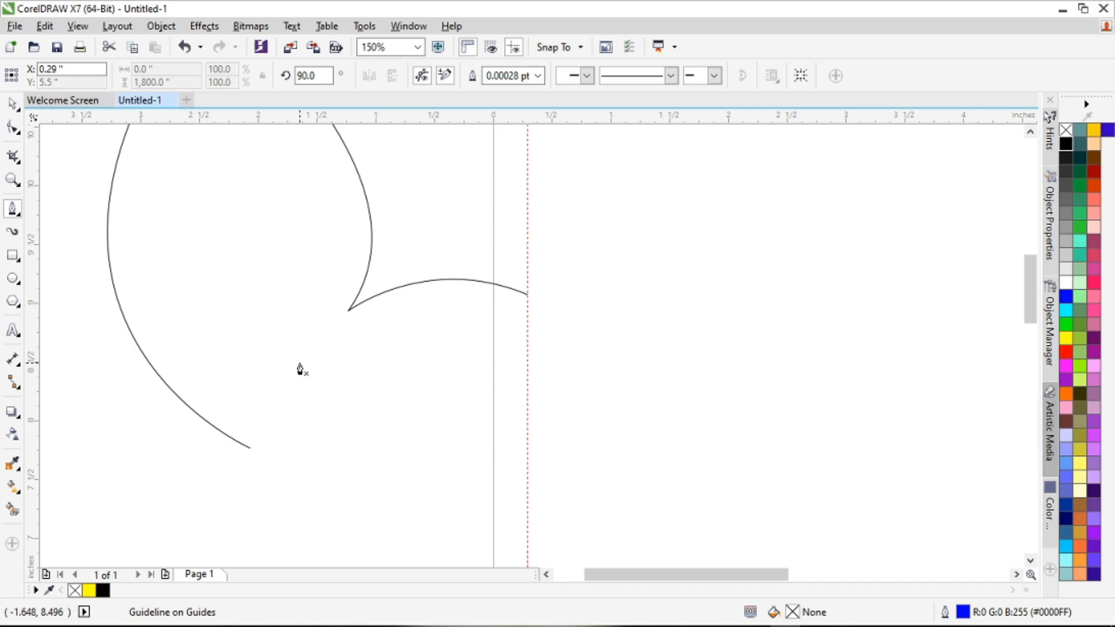
Continue the open curve from its lower-left end node with a curved segment to the guideline at about (0.29, 6.4) in, and end it.
left_click(250, 448)
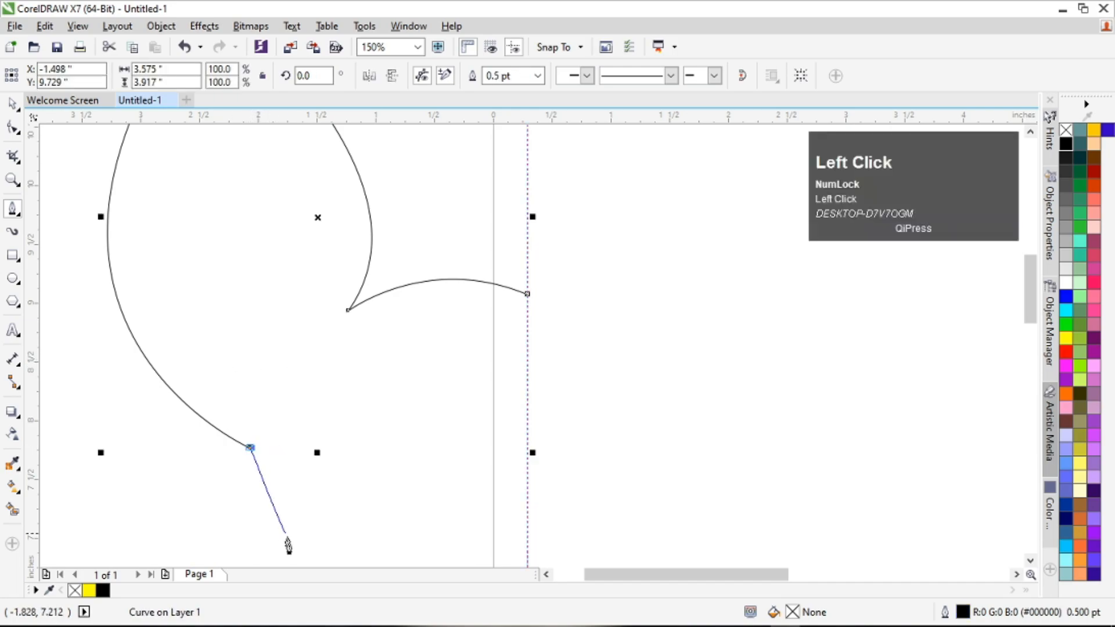
scroll(284, 539, "down", 3)
scroll(291, 465, "up", 1)
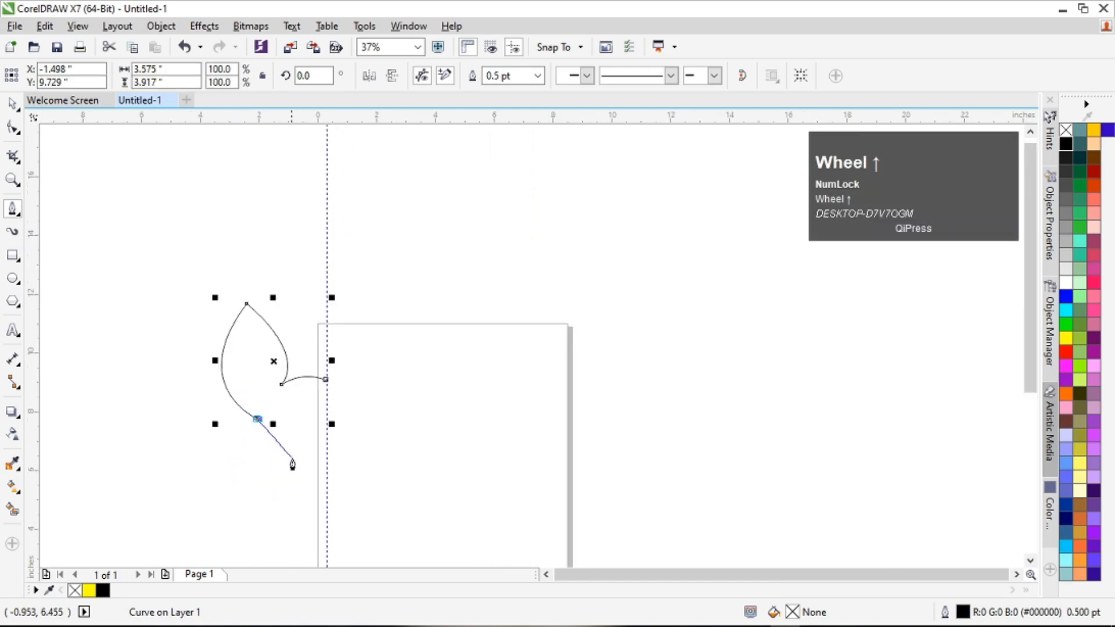
scroll(316, 460, "up", 2)
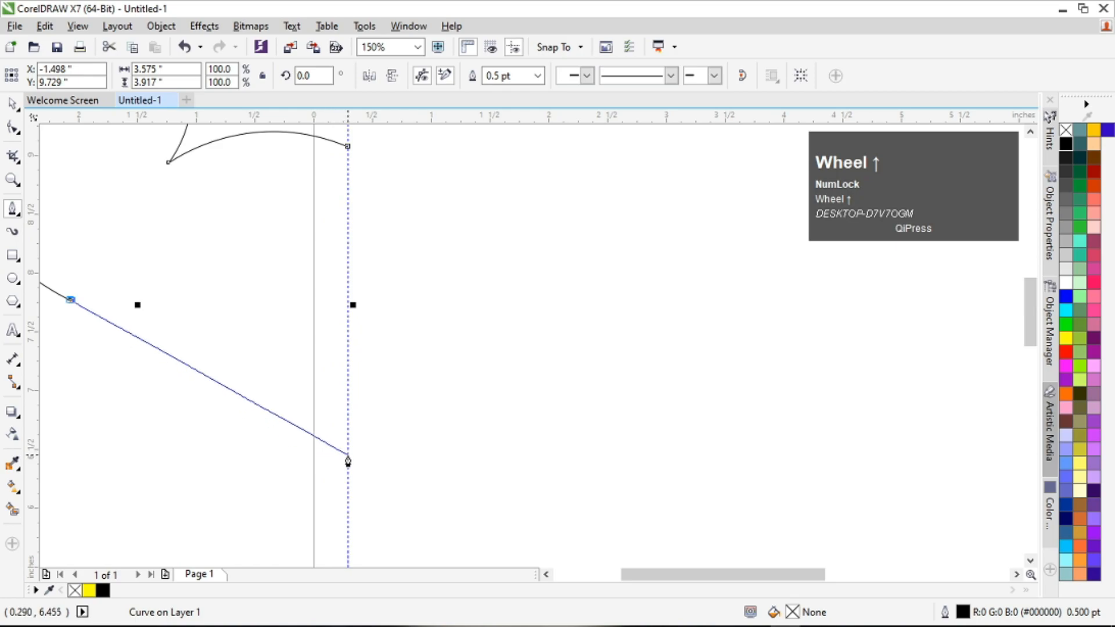
scroll(347, 460, "down", 1)
left_click_drag(346, 457, 411, 443)
left_click(347, 464)
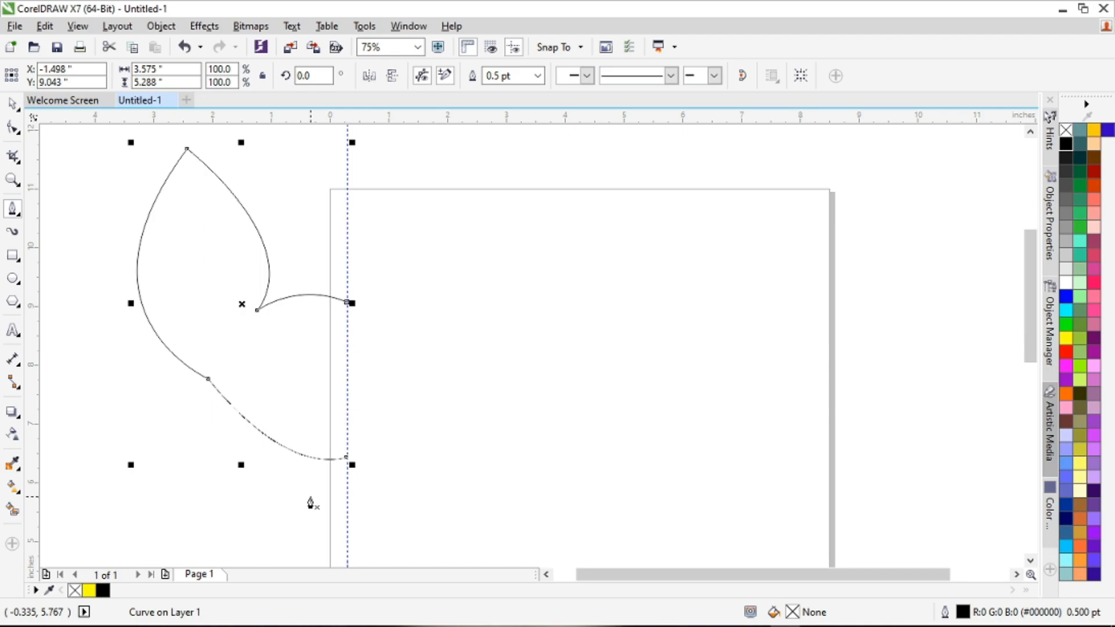
scroll(531, 450, "down", 1)
scroll(410, 400, "up", 1)
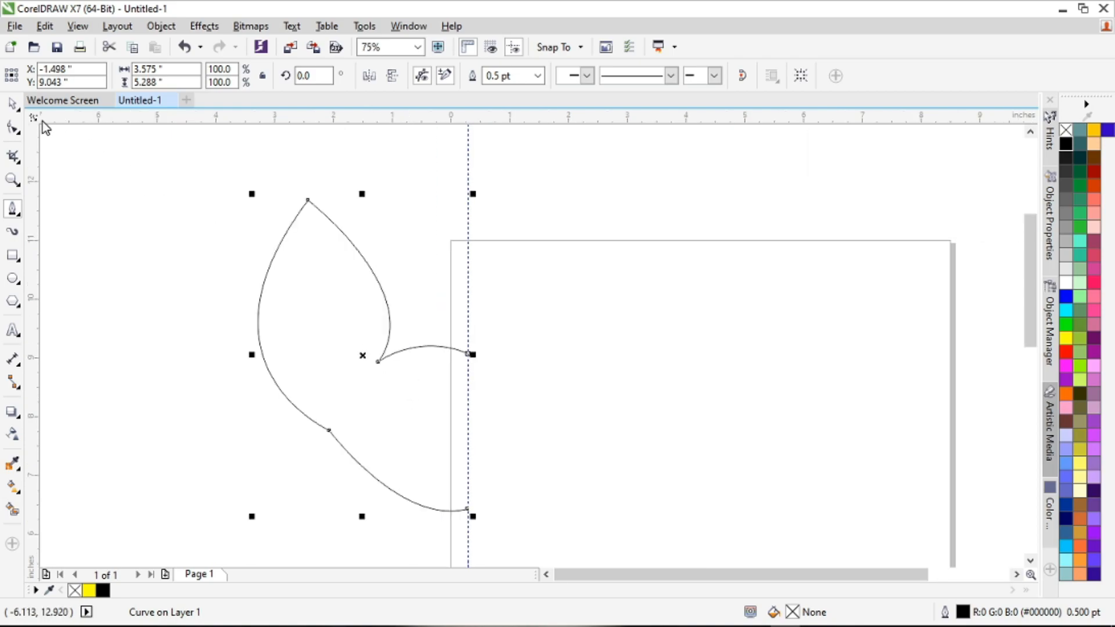
Create a mirrored copy of the curve on the other side of the guideline and combine both halves into one curve.
left_click(12, 105)
left_click_drag(251, 355, 520, 365)
right_click(512, 366)
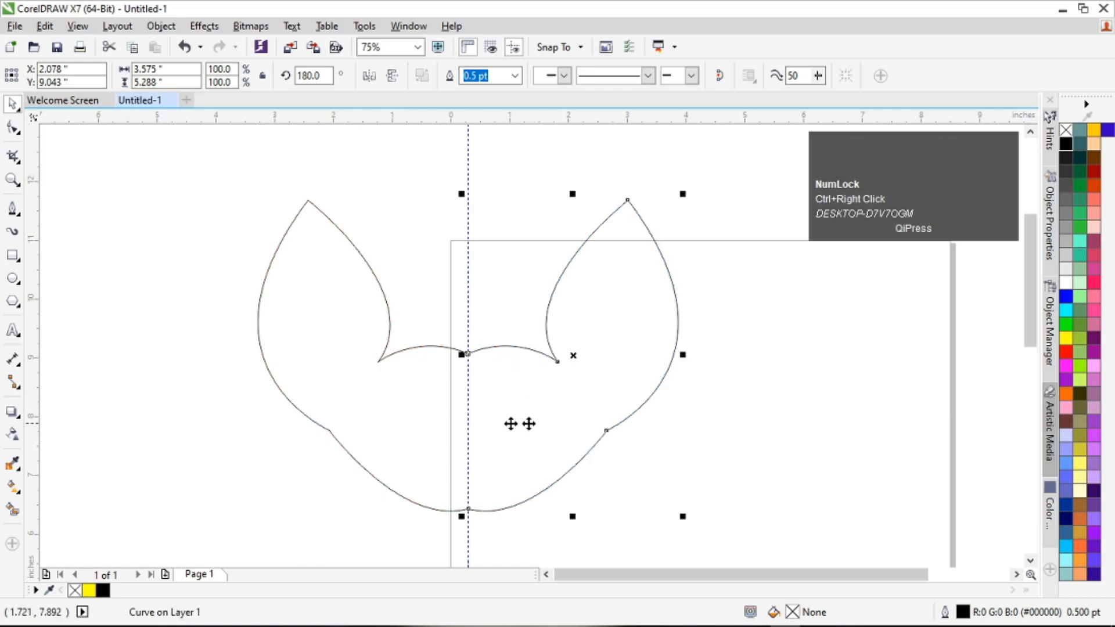
left_click_drag(133, 144, 813, 558)
left_click(12, 126)
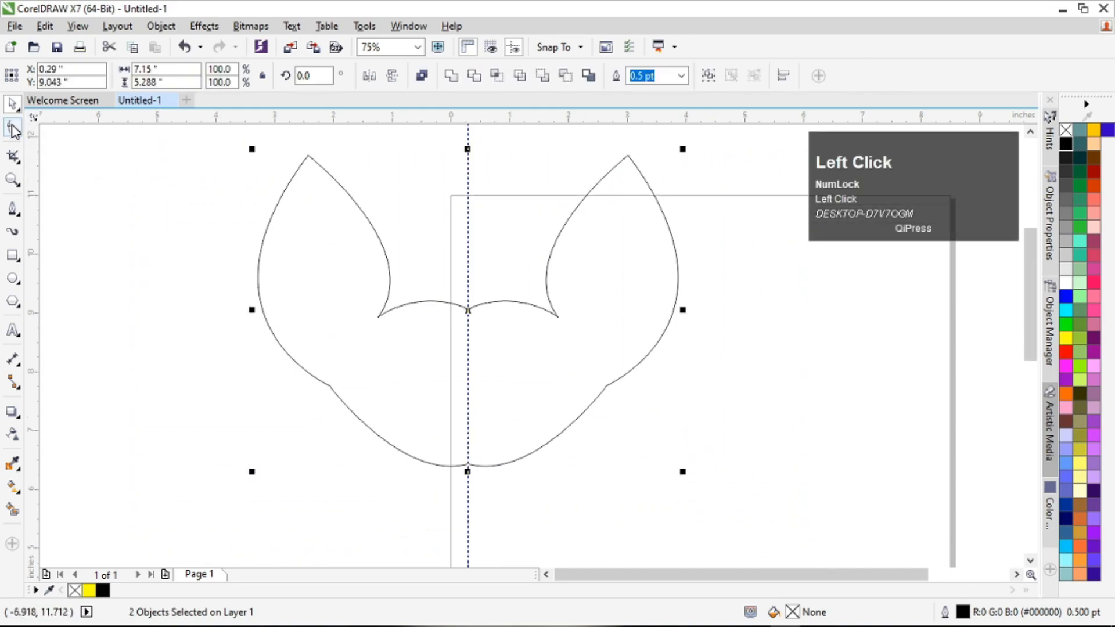
key("ctrl+l")
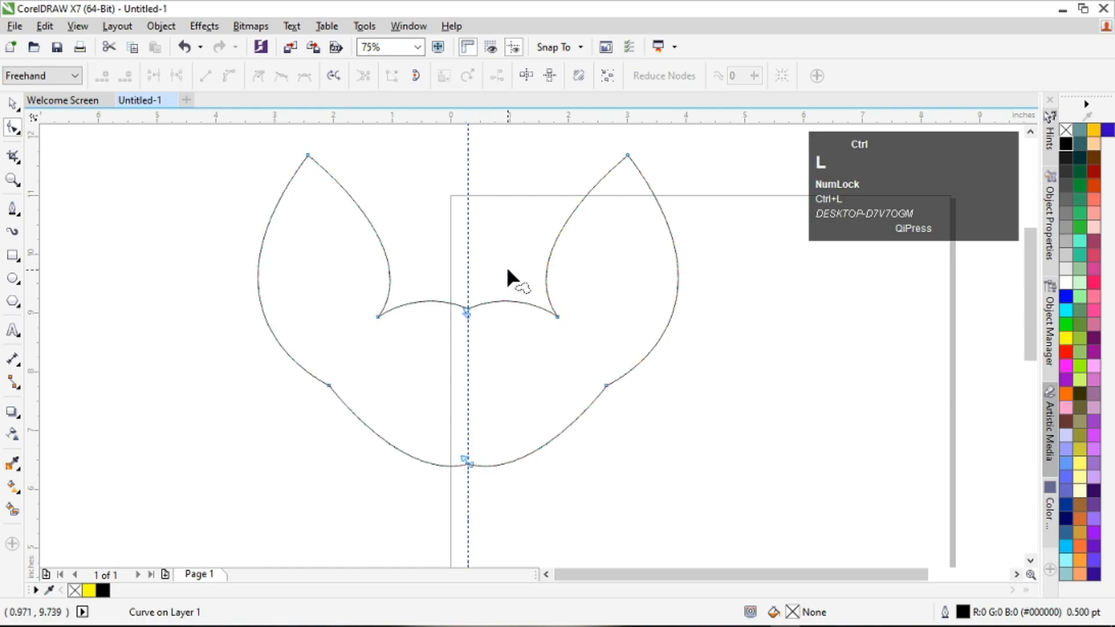
Join the two overlapping end nodes at the upper centre and the two at the lower centre of the shape.
scroll(506, 312, "up", 3)
left_click_drag(283, 238, 221, 321)
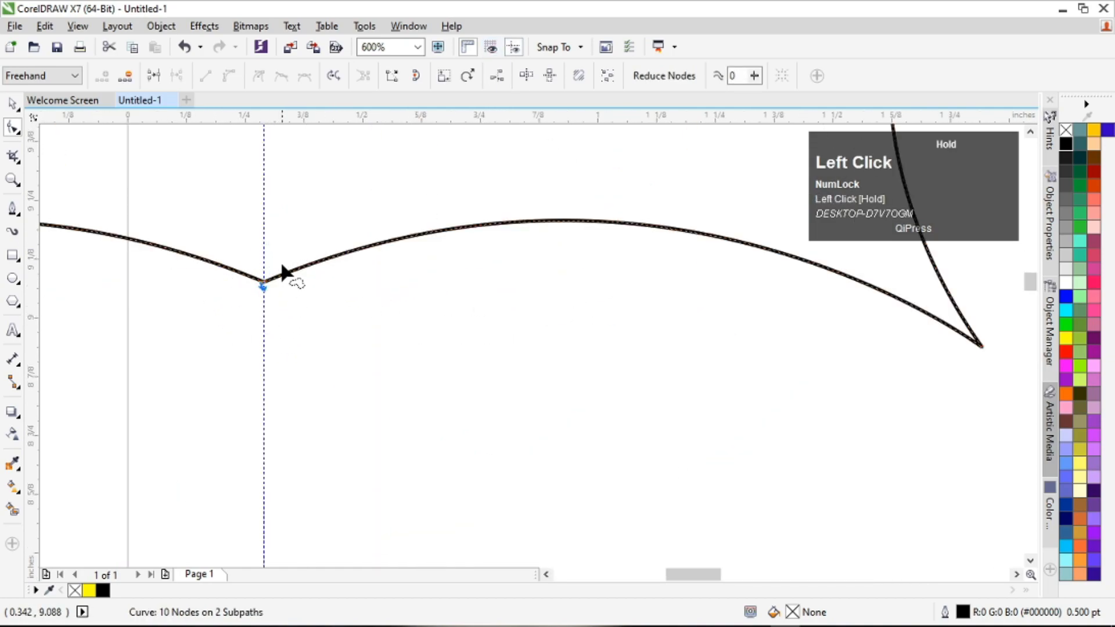
left_click(153, 78)
scroll(384, 223, "down", 1)
scroll(366, 325, "down", 2)
scroll(331, 325, "up", 3)
left_click_drag(331, 325, 331, 398)
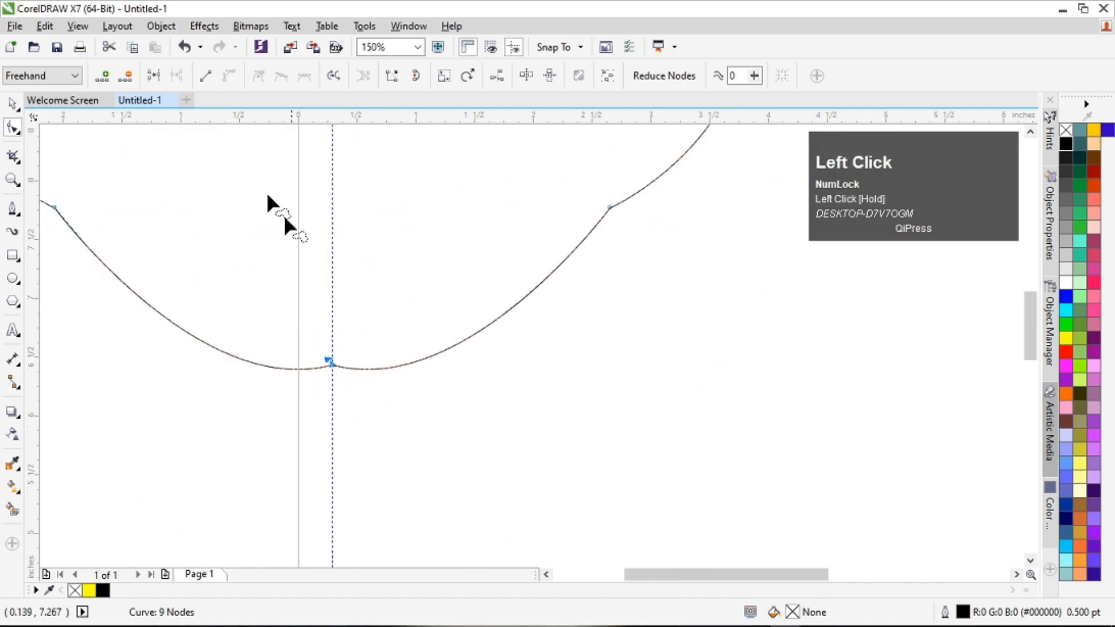
left_click(179, 75)
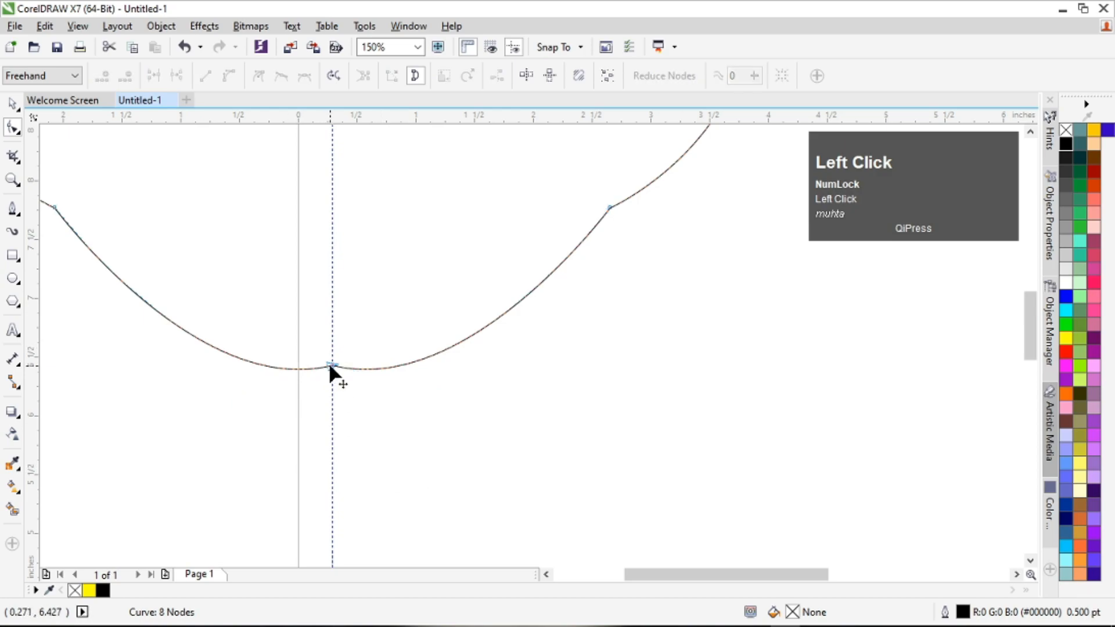
Nudge the shape's bottom centre node straight down by 0.17 in along the guideline.
left_click(330, 364)
key("Down")
key("Down")
key("Down")
key("Down")
key("Down")
key("Down")
key("Down")
key("Down")
key("Down")
key("Down")
key("Down")
key("Down")
key("Down")
key("Down")
key("Down")
key("Down")
key("Down")
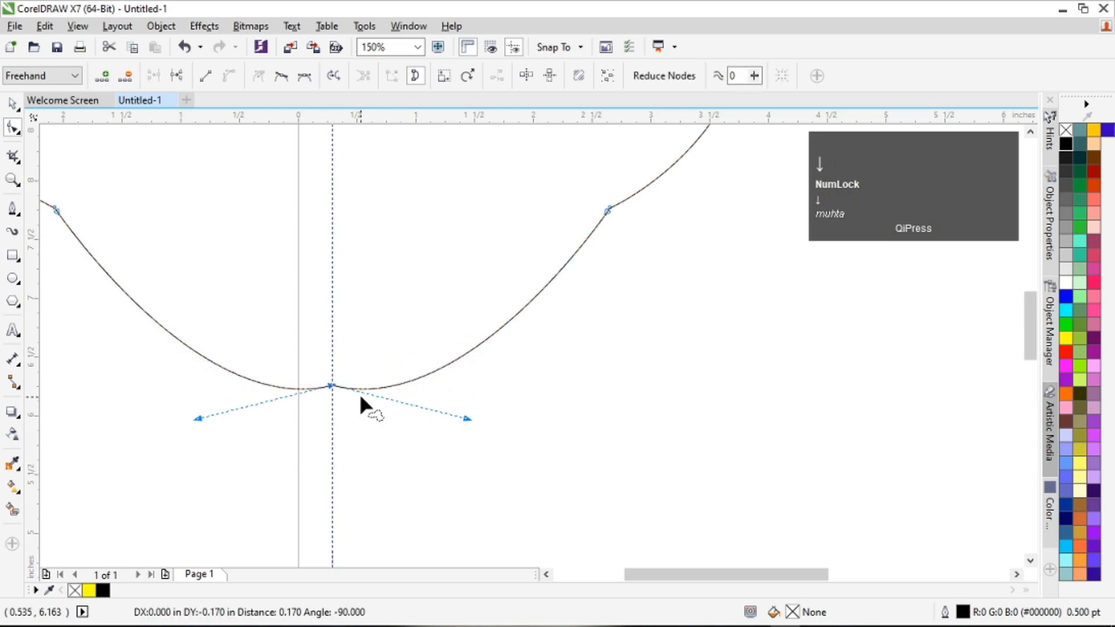
Raise both control handles of the bottom centre node so the lower edges meet in a downward point, and deselect the node.
left_click_drag(465, 412, 458, 350)
left_click_drag(198, 417, 201, 356)
scroll(383, 392, "down", 2)
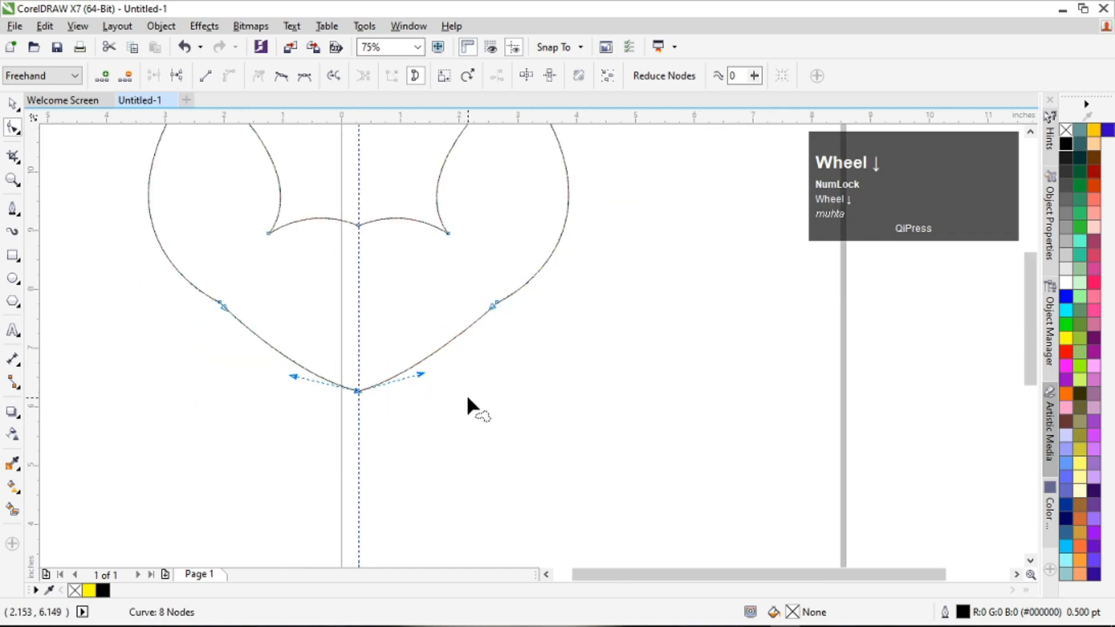
scroll(466, 400, "down", 1)
left_click(506, 398)
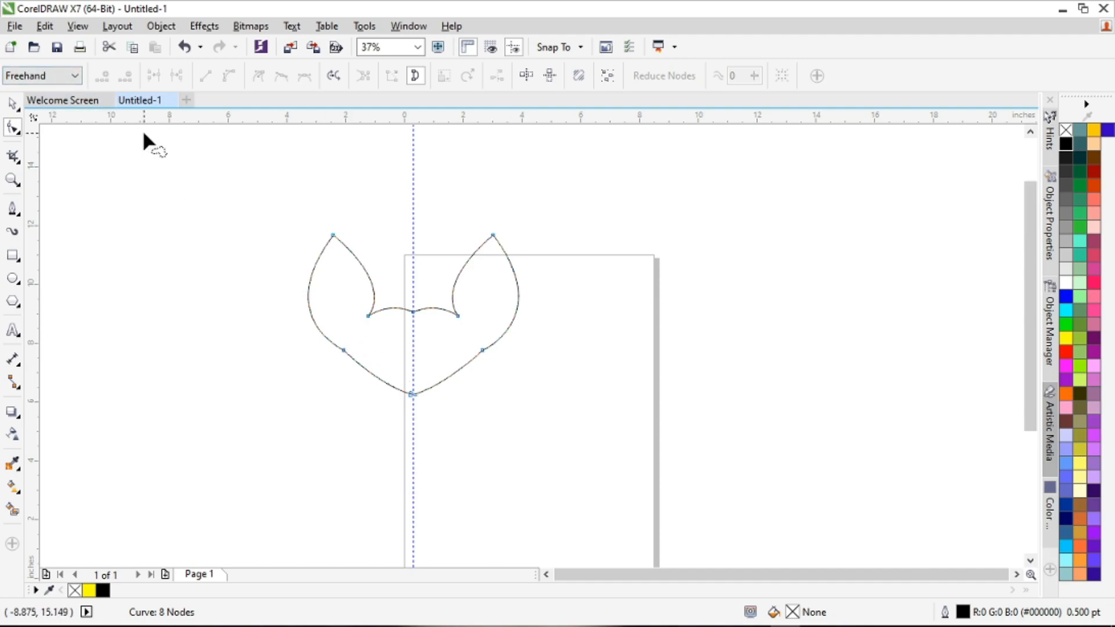
Draw a straight-segment Pen path from about (0.3, 7.5) to (-2.8, 4.2) and down to about (0.2, -14) in, and end it.
scroll(271, 192, "up", 1)
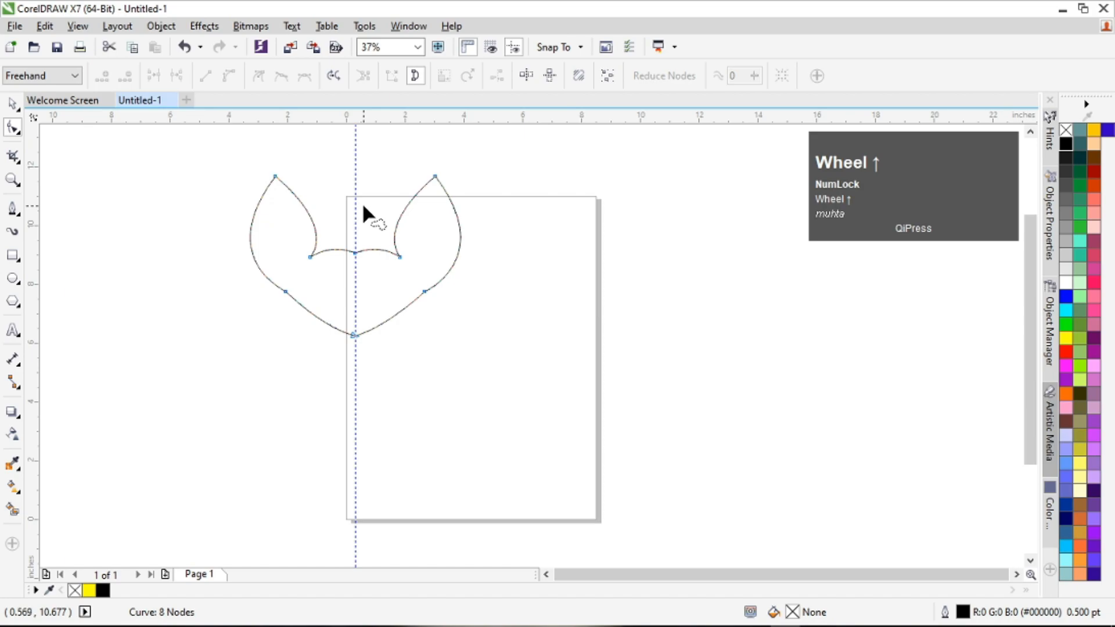
left_click(355, 348)
scroll(334, 209, "up", 1)
scroll(350, 206, "down", 2)
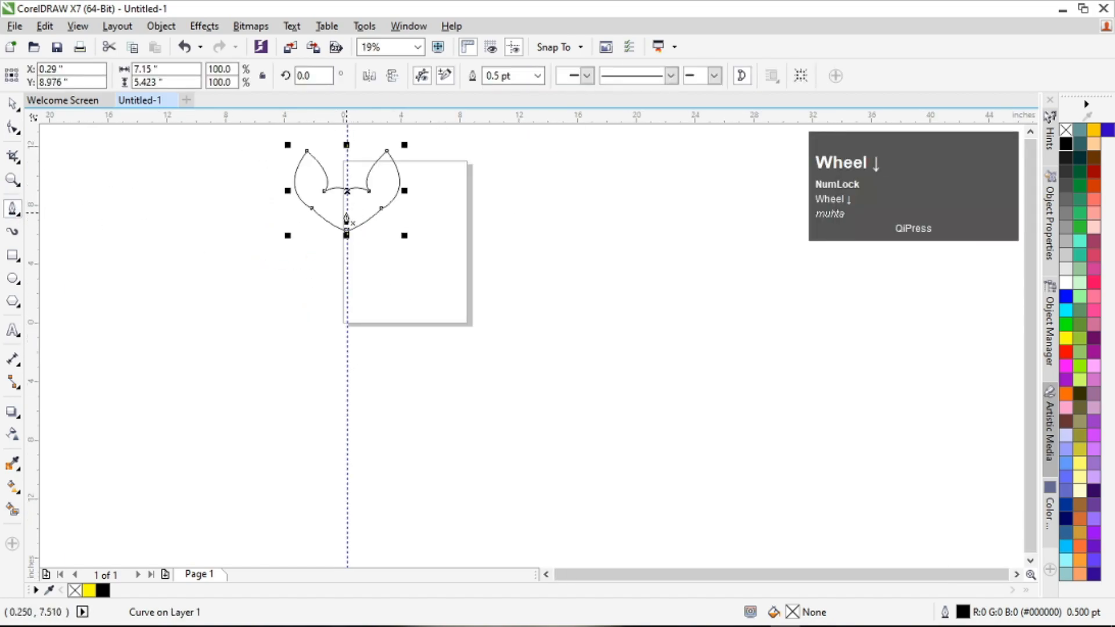
scroll(346, 219, "up", 2)
scroll(347, 219, "up", 1)
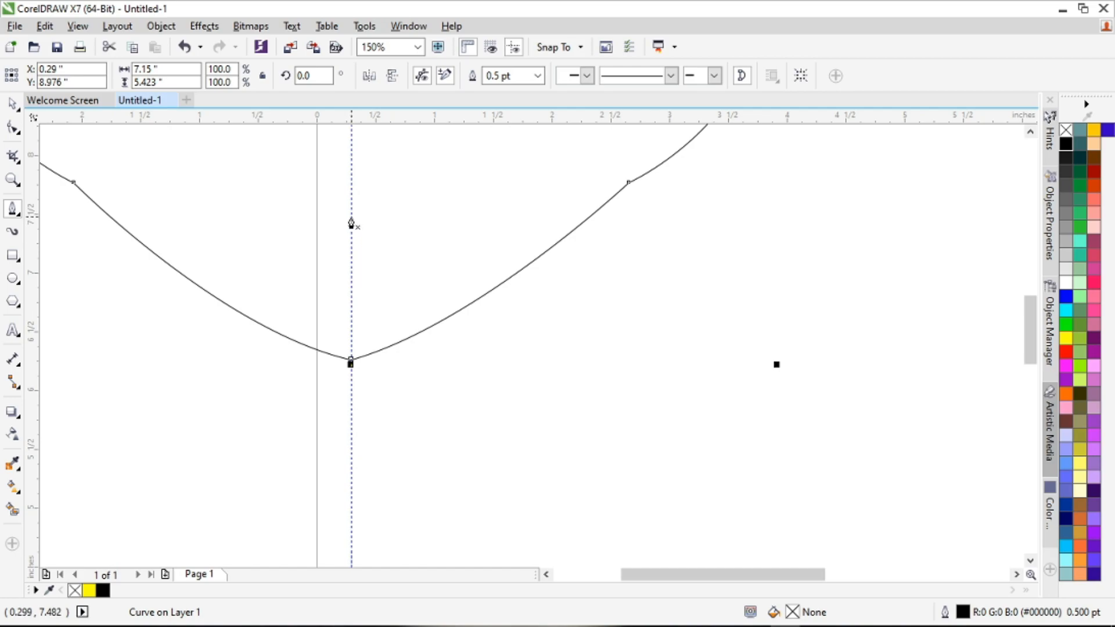
left_click(351, 224)
scroll(305, 233, "down", 2)
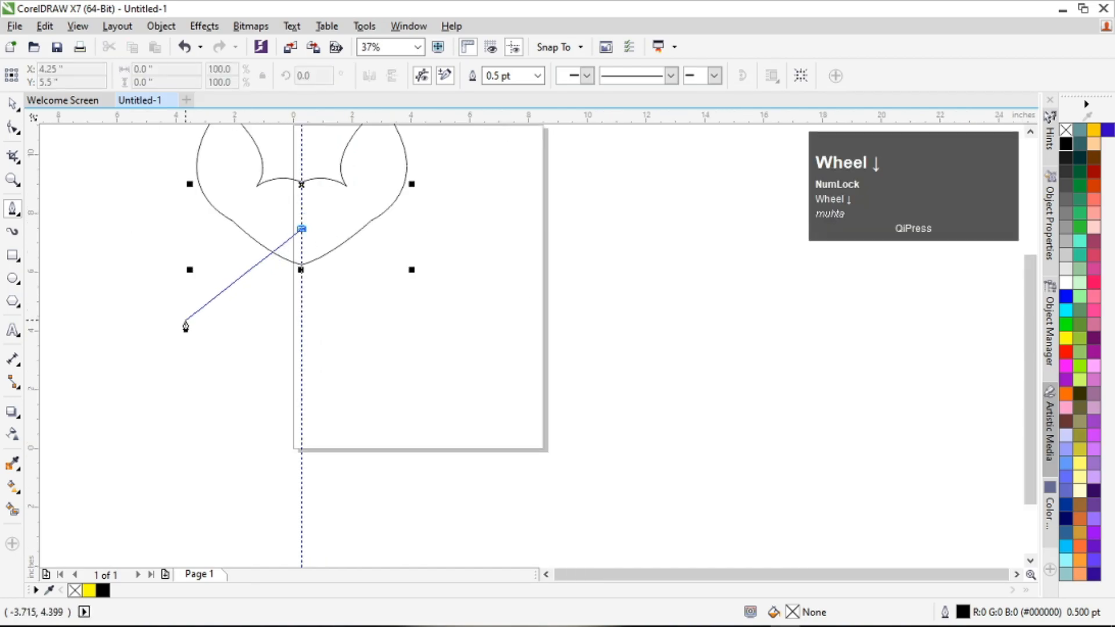
left_click(210, 328)
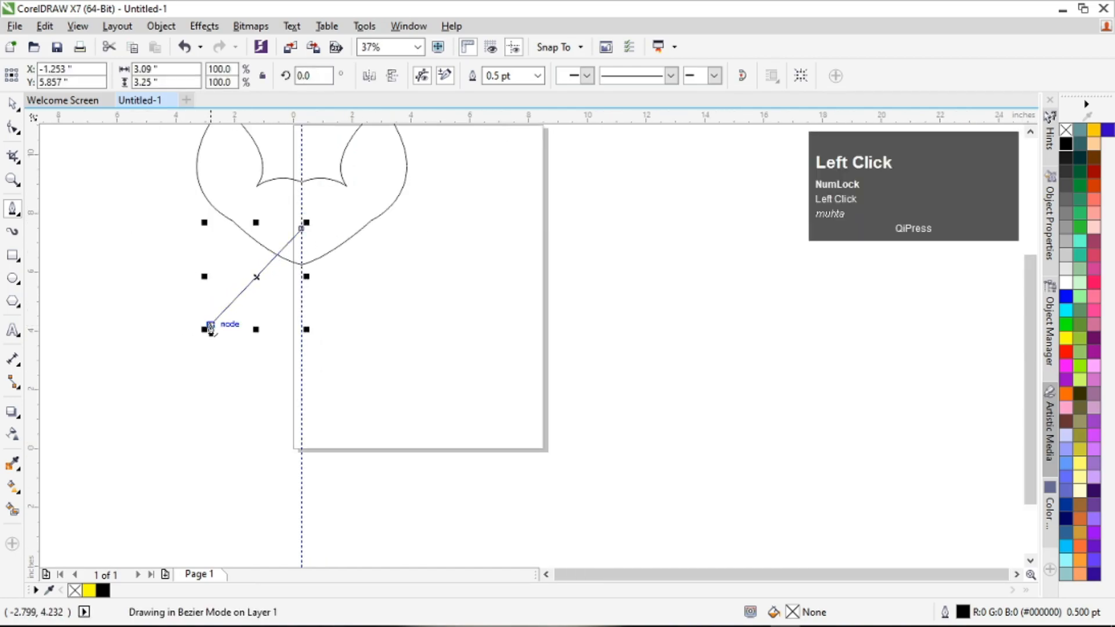
scroll(210, 329, "down", 2)
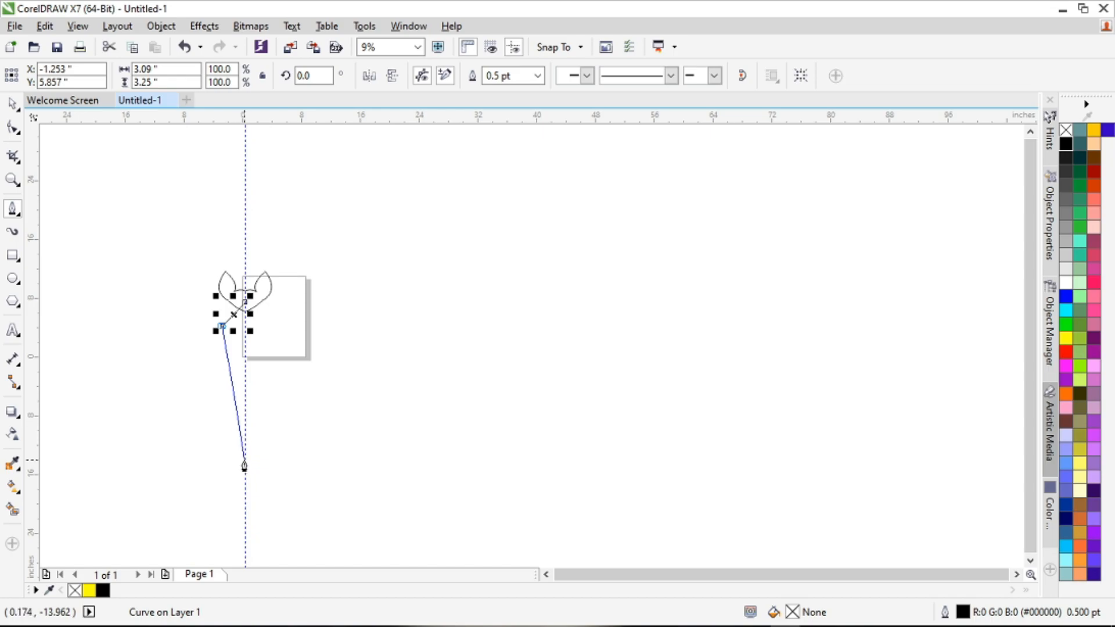
left_click(244, 462)
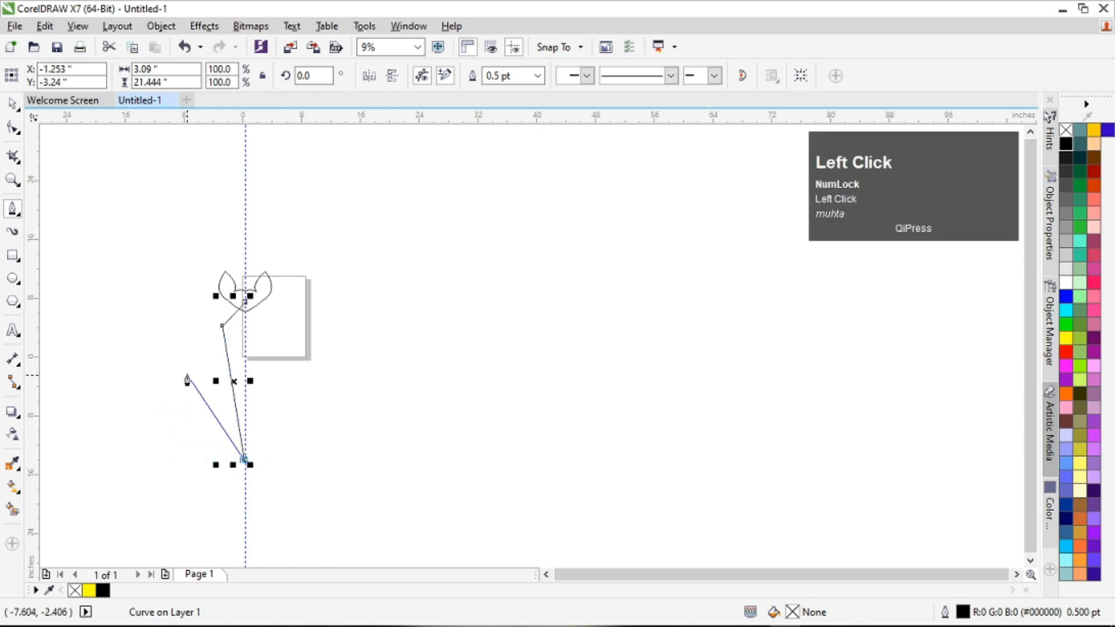
left_click(13, 128)
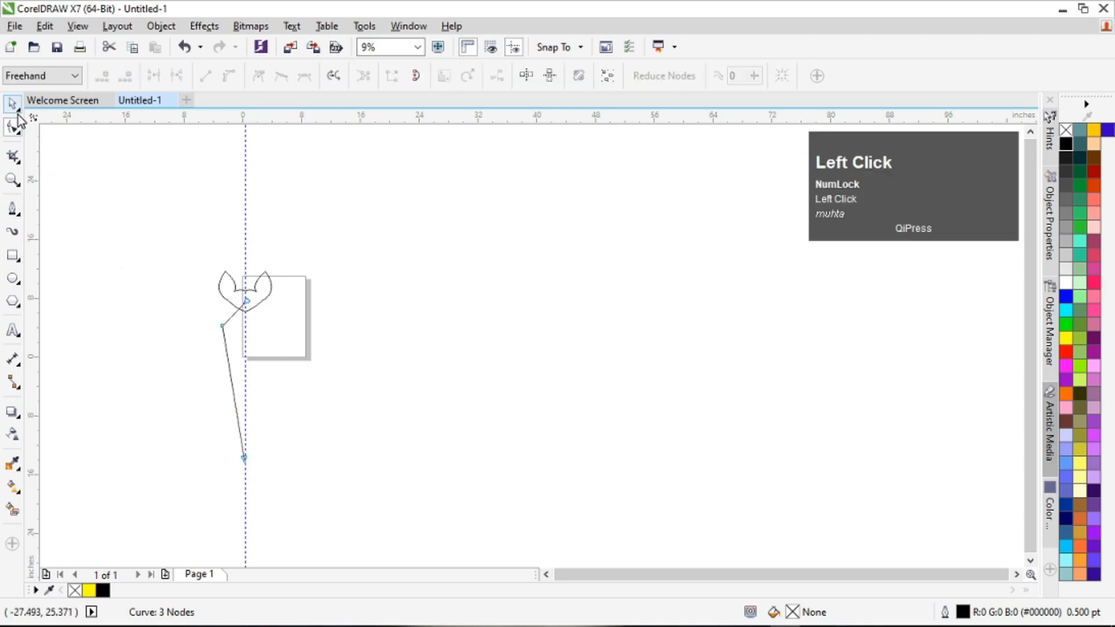
Create a mirrored copy of the long straight-segment path on the other side of the guideline.
left_click(12, 104)
key("ctrl")
left_click_drag(213, 380, 256, 391)
right_click(256, 390)
Select the long straight-segment path together with its mirrored copy and combine them into one curve.
scroll(249, 324, "up", 3)
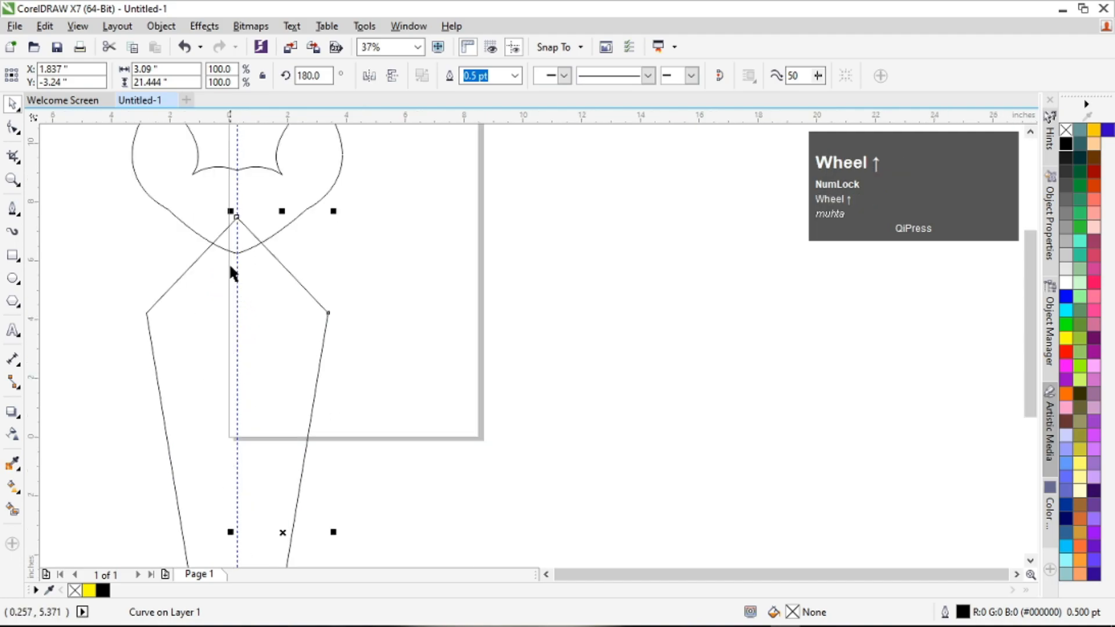
scroll(232, 271, "up", 4)
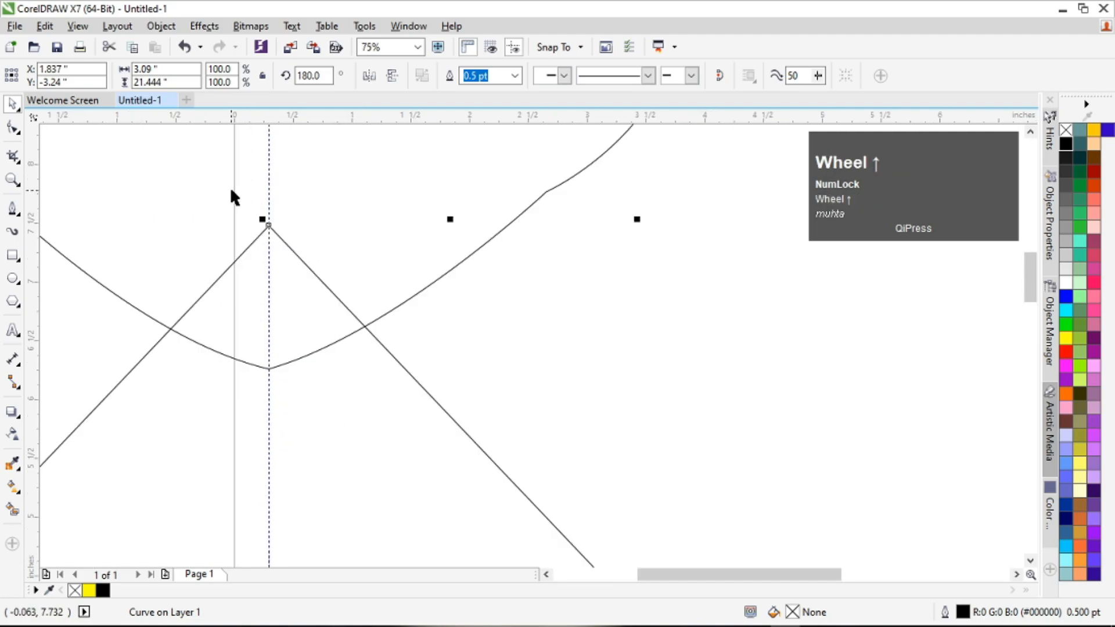
left_click(13, 127)
scroll(294, 248, "down", 4)
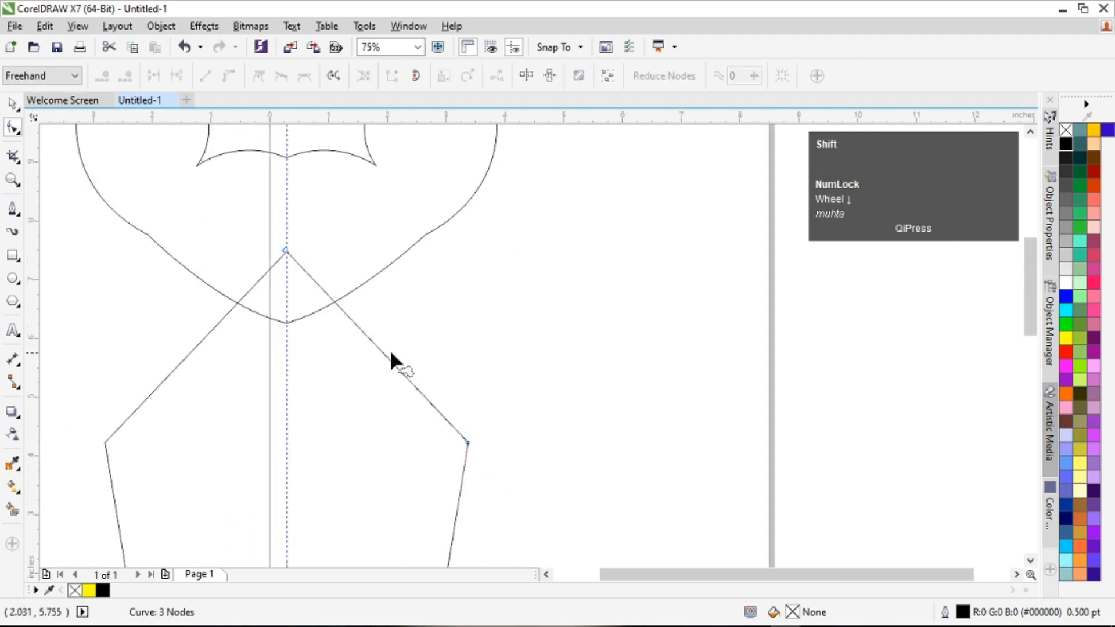
left_click(164, 379, "shift")
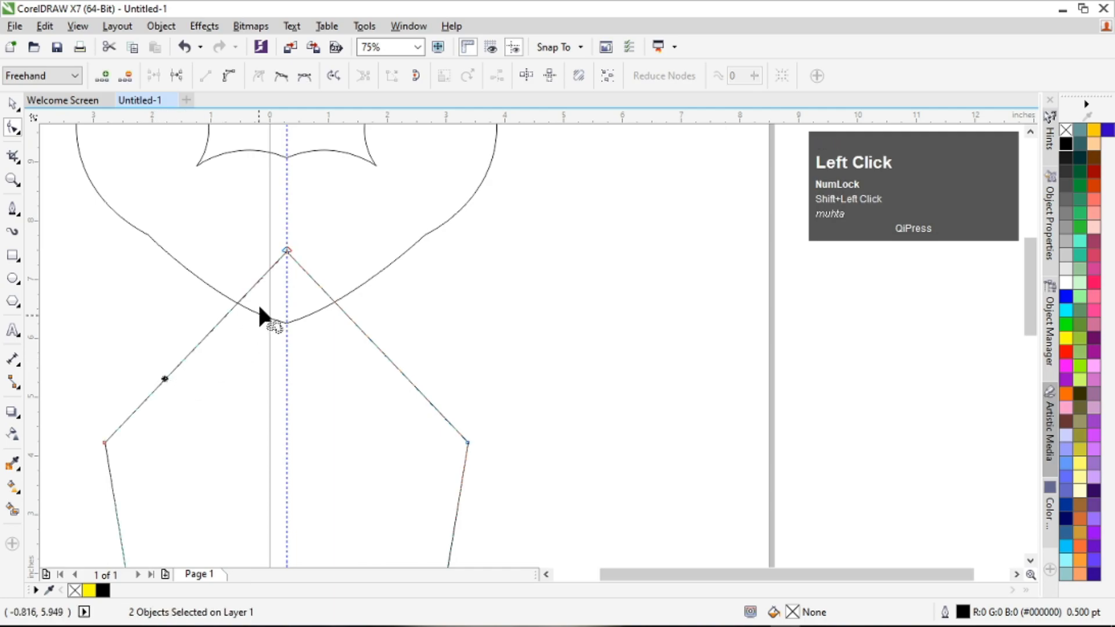
left_click(245, 203)
scroll(273, 232, "down", 1)
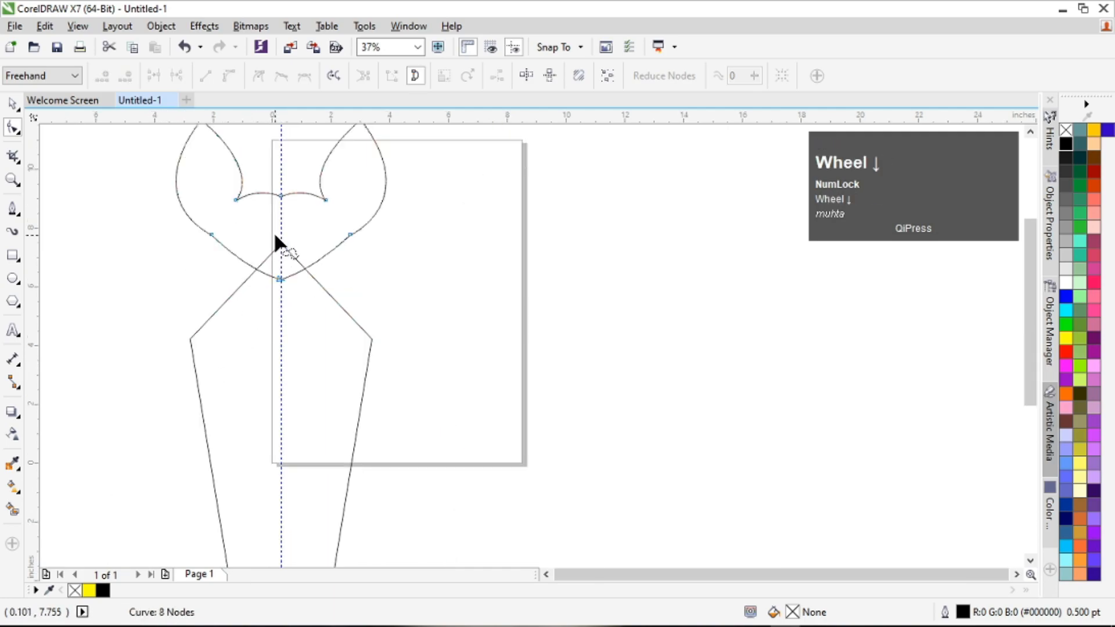
left_click(352, 319)
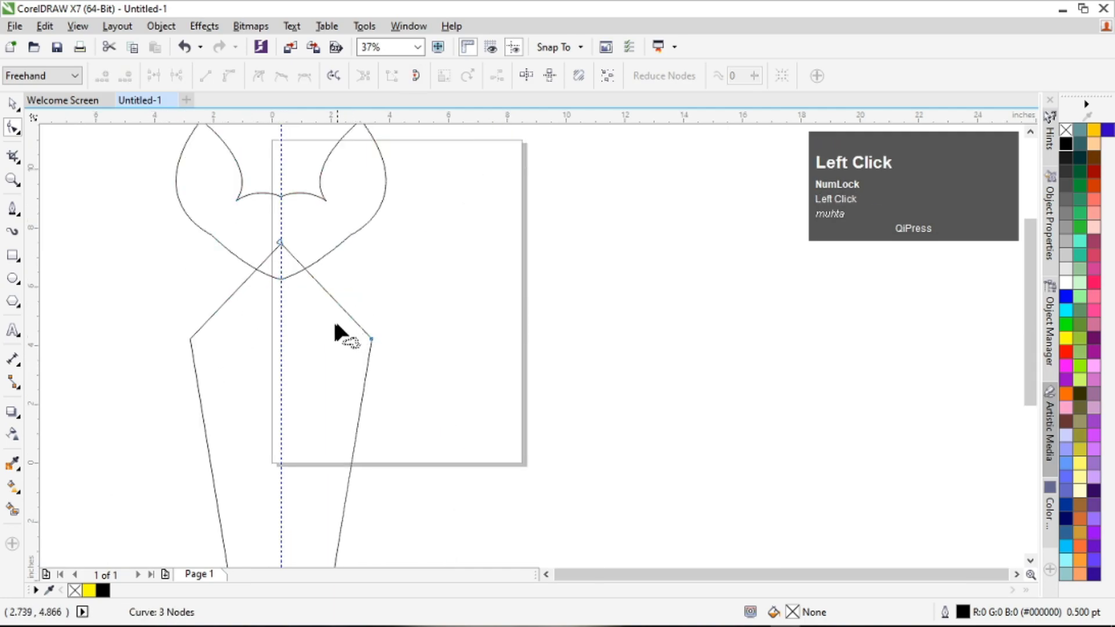
left_click(199, 329, "shift")
key("ctrl+l")
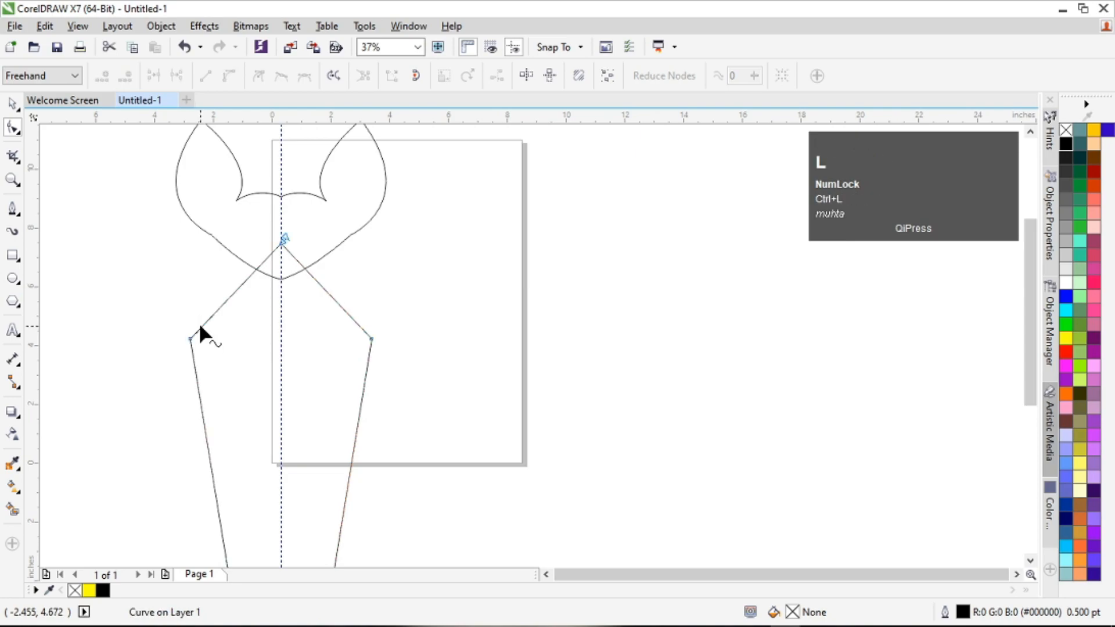
Join the two end nodes at the top of the long tapered outline.
left_click(256, 223)
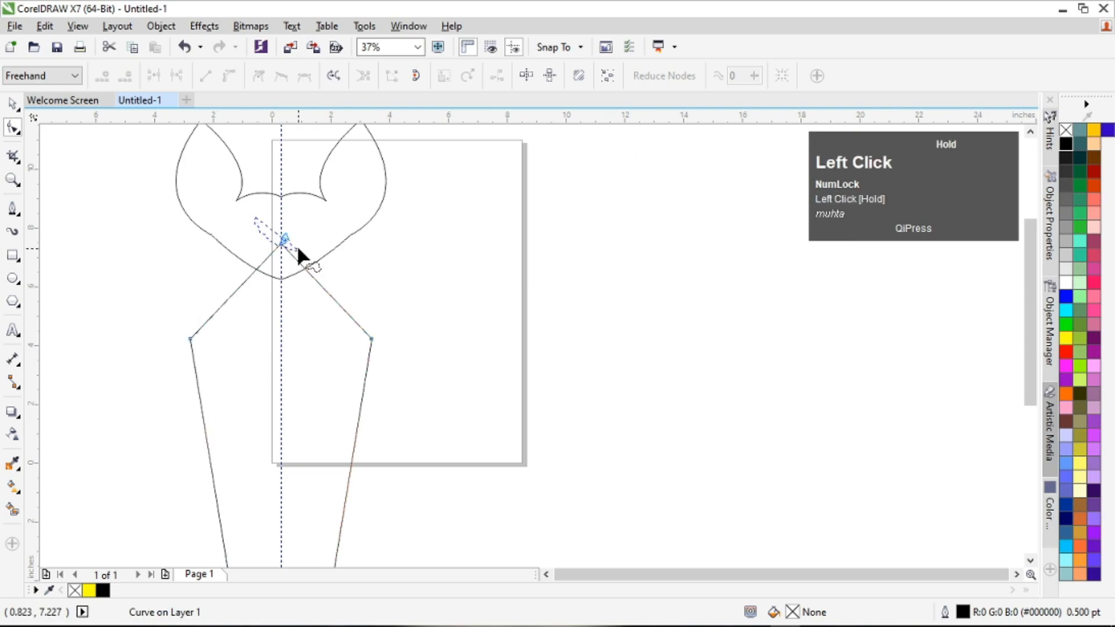
left_click_drag(295, 247, 296, 249)
left_click(152, 81)
Close the long outline by joining its two bottom end nodes at the guideline, and activate the Pen tool.
scroll(249, 248, "down", 3)
scroll(249, 397, "up", 8)
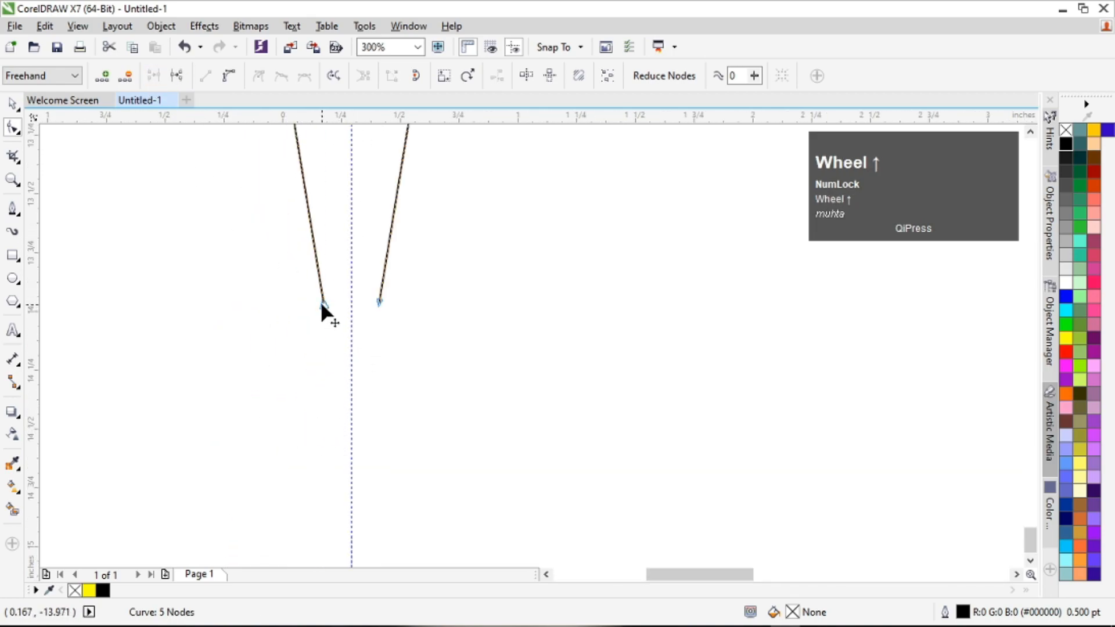
left_click_drag(322, 302, 350, 306)
scroll(377, 338, "down", 1)
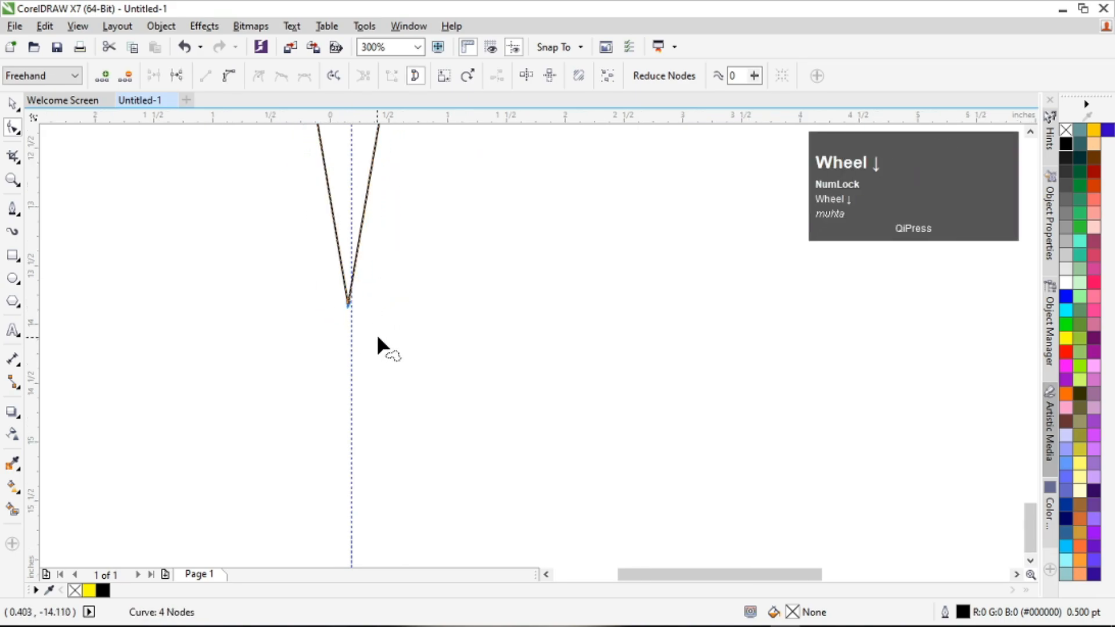
scroll(378, 338, "down", 5)
scroll(381, 293, "up", 1)
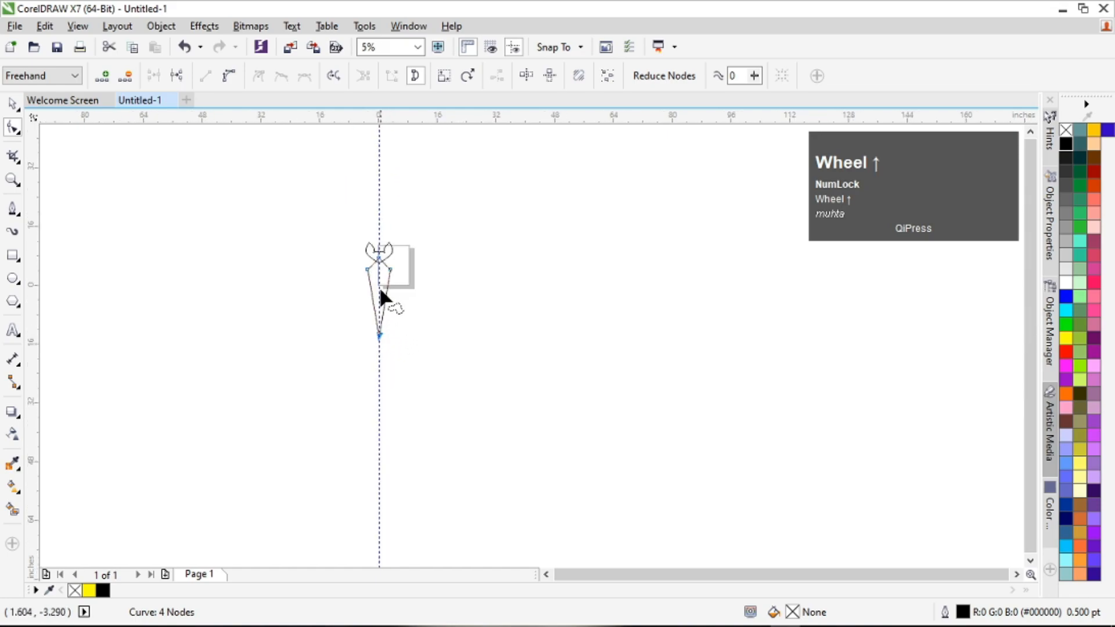
scroll(381, 299, "up", 2)
scroll(352, 273, "down", 1)
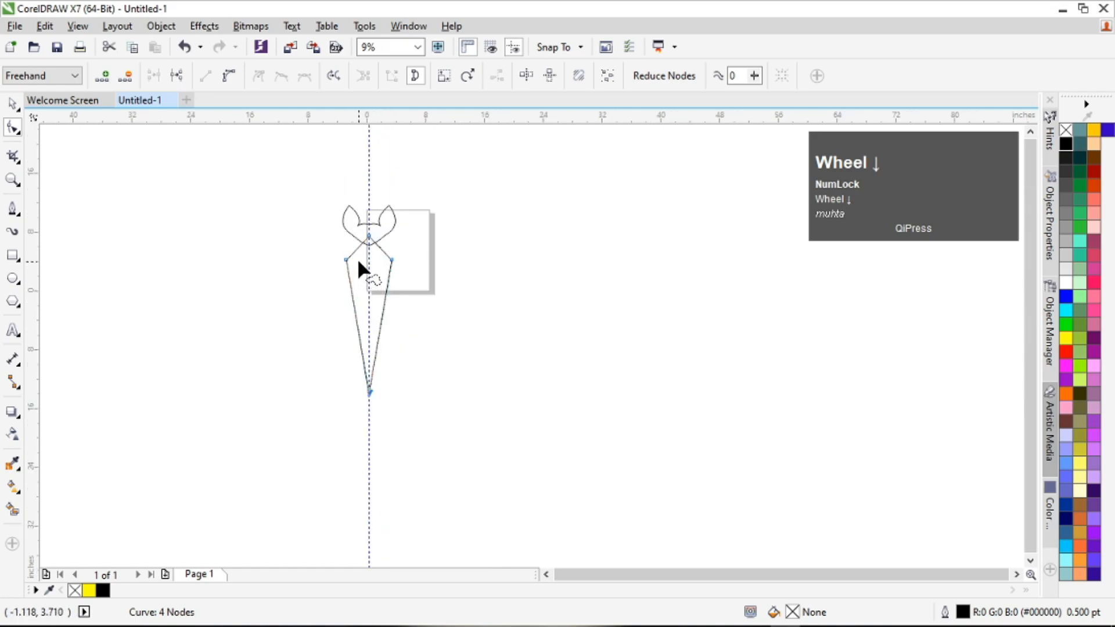
left_click(13, 208)
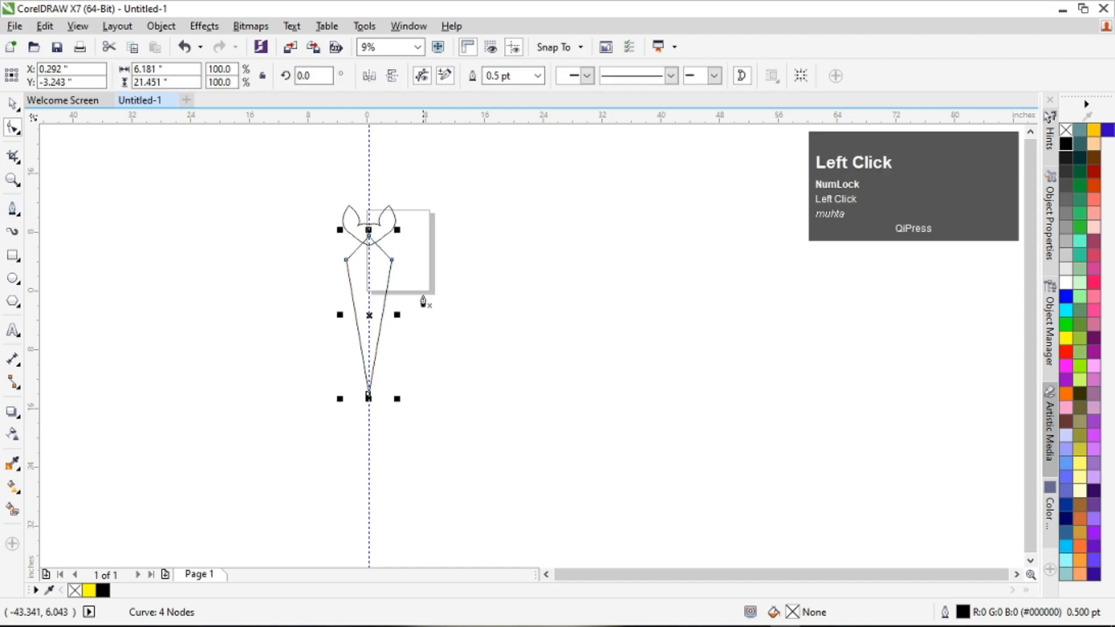
Draw the left wing's inner curve from the guideline to a high shoulder point, then a wide arc to the wingtip, spanning about 31 by 17 inches.
scroll(333, 256, "up", 1)
scroll(407, 317, "down", 1)
scroll(407, 267, "up", 1)
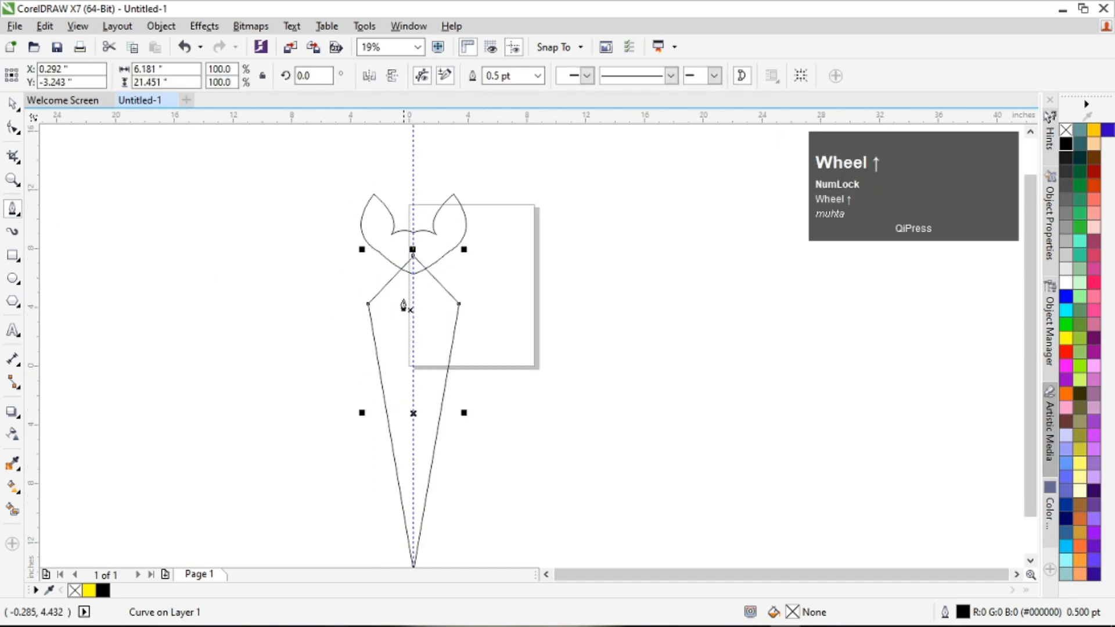
left_click(413, 296)
left_click_drag(310, 182, 319, 162)
left_click(311, 281, "alt")
scroll(438, 254, "down", 3)
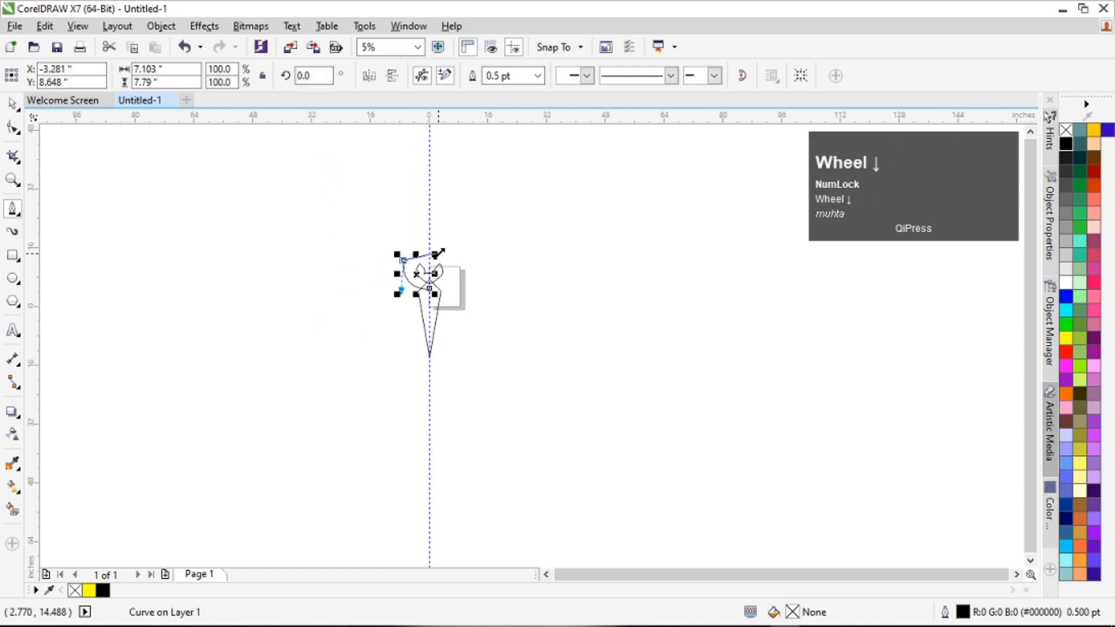
scroll(334, 331, "up", 1)
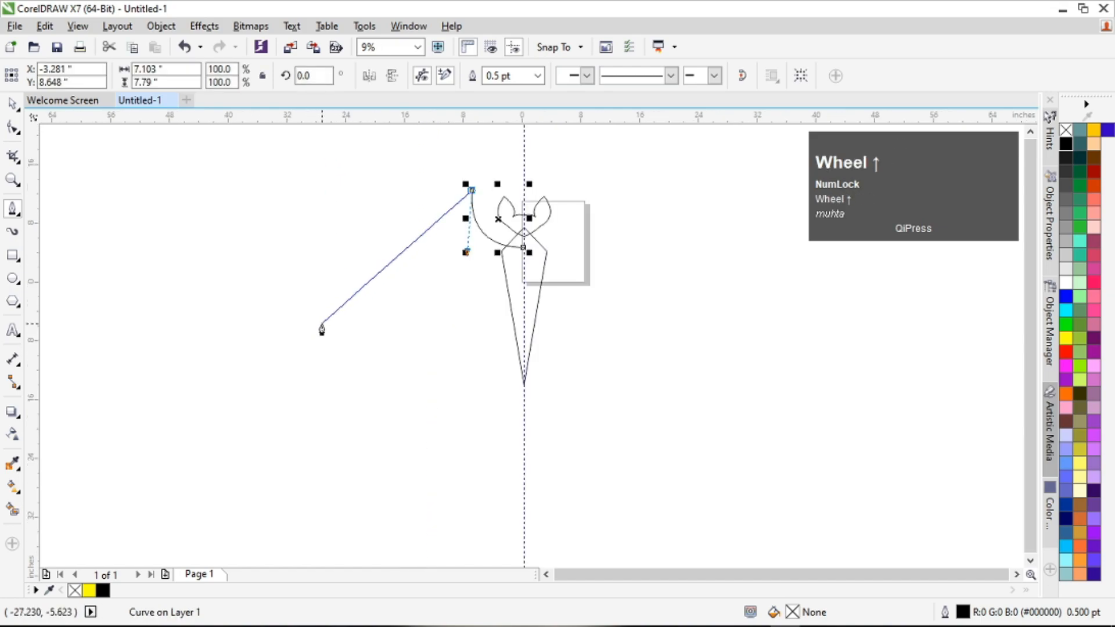
left_click_drag(294, 316, 267, 441)
left_click(295, 317, "alt")
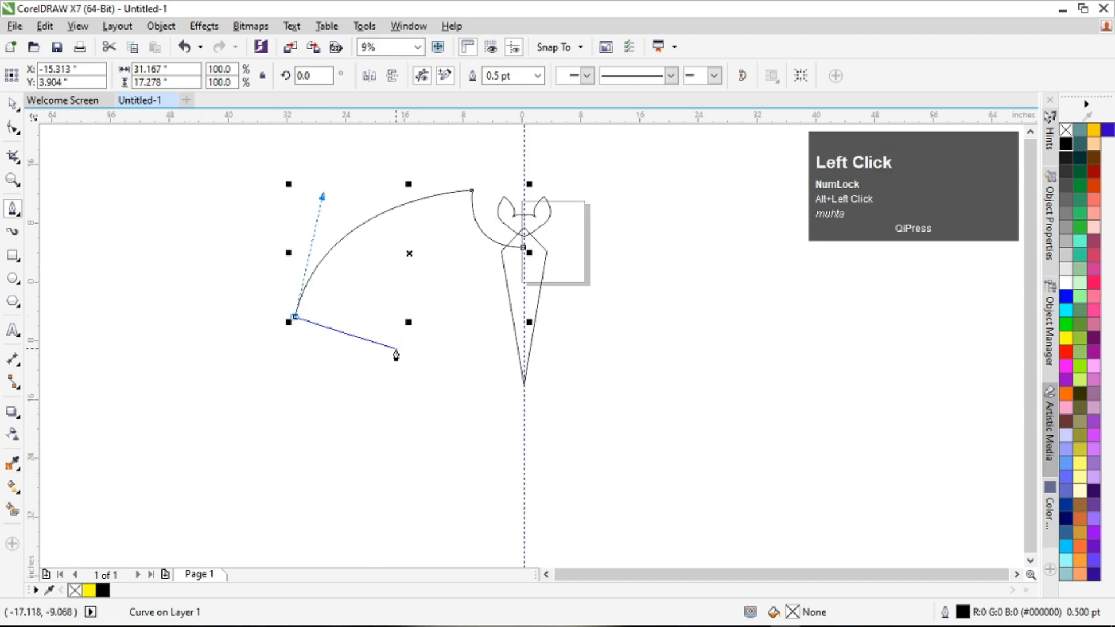
Continue the wing outline from the wingtip with two scalloped arcs toward the body, moving the cusp between them higher and closer to the body.
left_click_drag(393, 343, 418, 372)
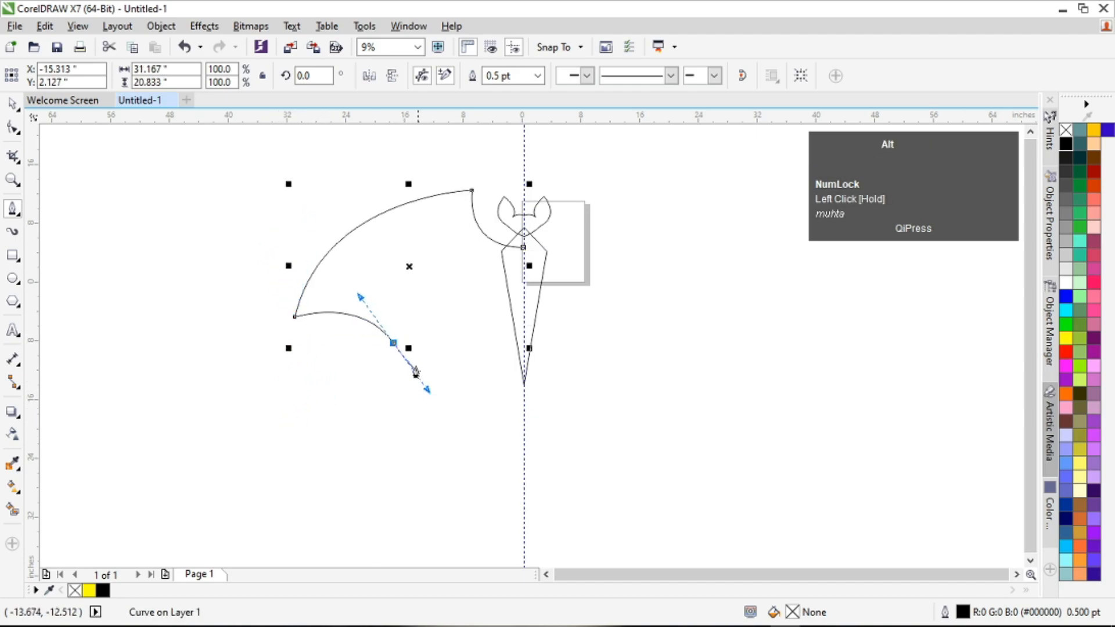
left_click_drag(478, 310, 481, 282)
left_click(479, 311, "ctrl")
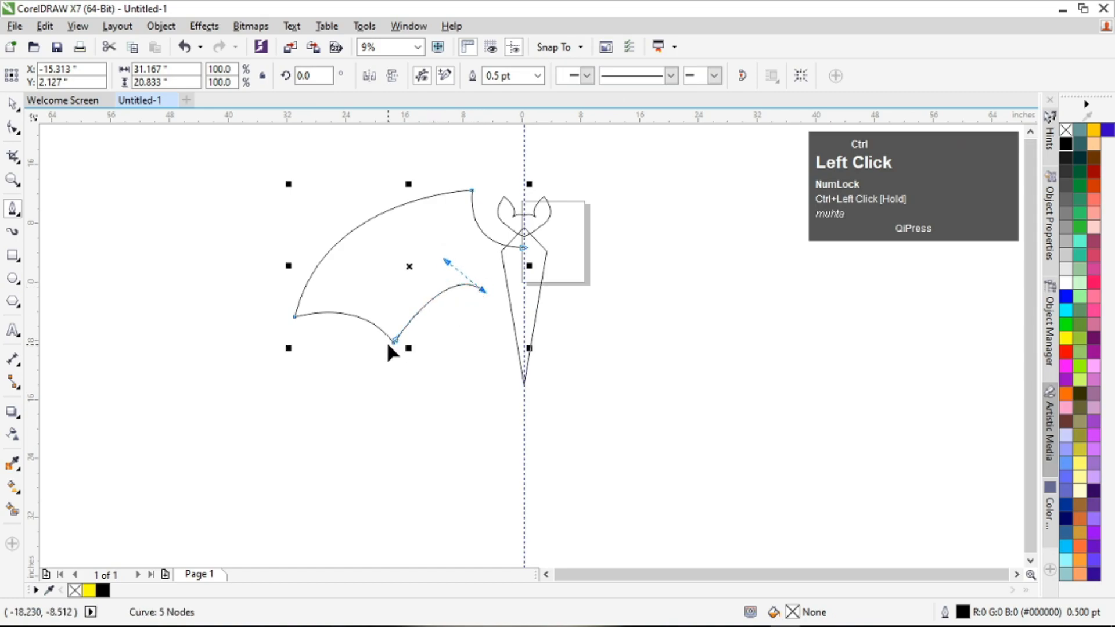
left_click_drag(395, 344, 415, 307)
left_click(482, 290)
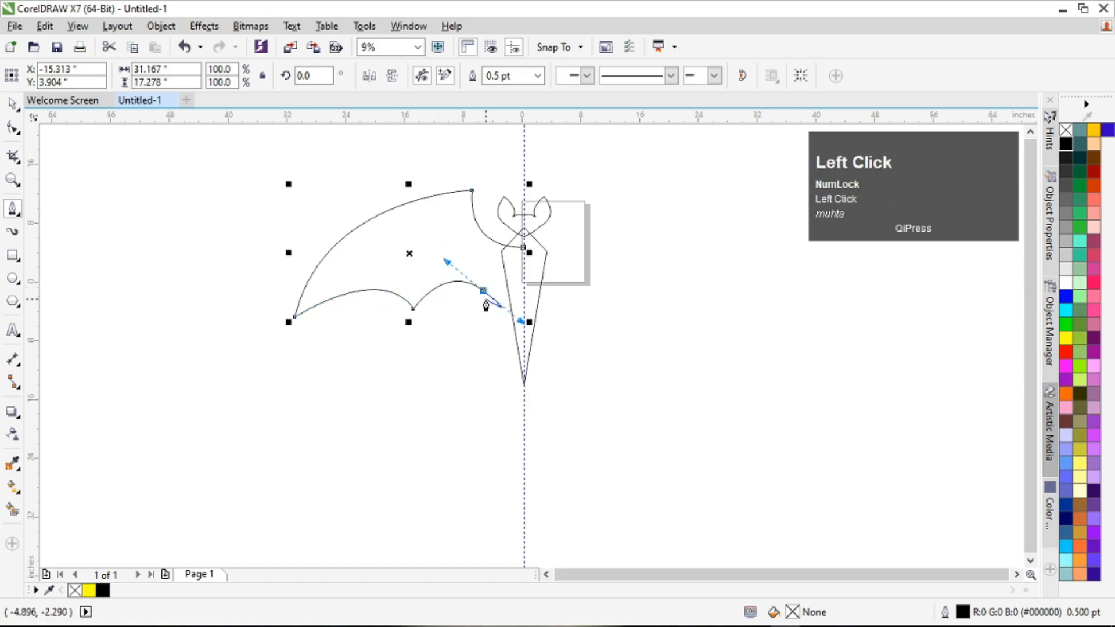
left_click(482, 292, "alt")
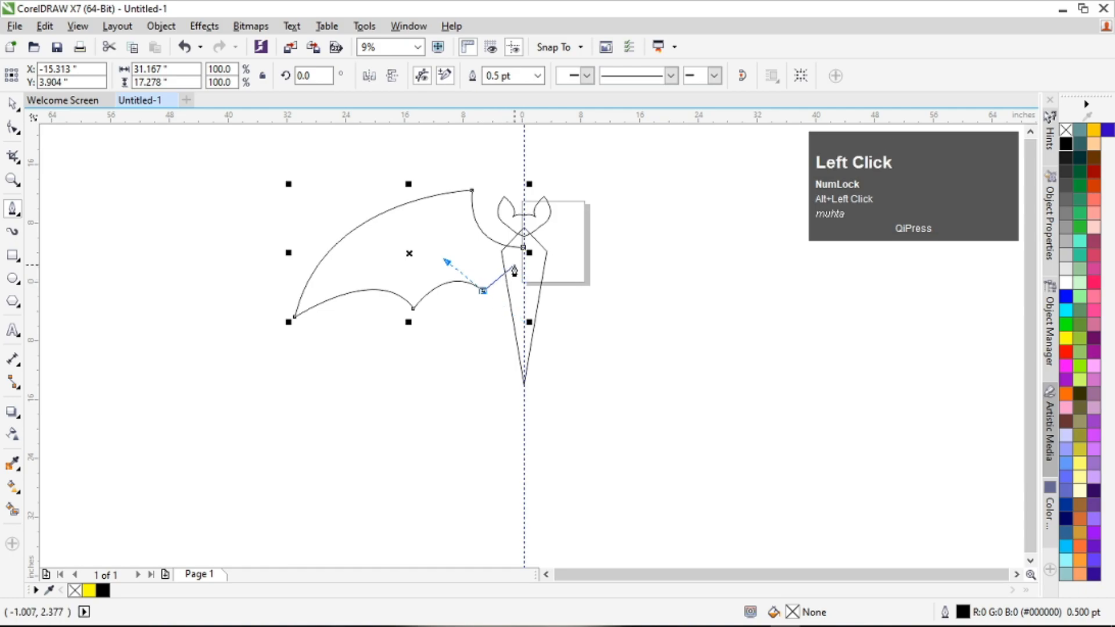
Draw a third scallop up to the guideline and close the wing outline at its starting node.
scroll(520, 276, "up", 2)
left_click_drag(542, 300, 668, 331)
key("alt")
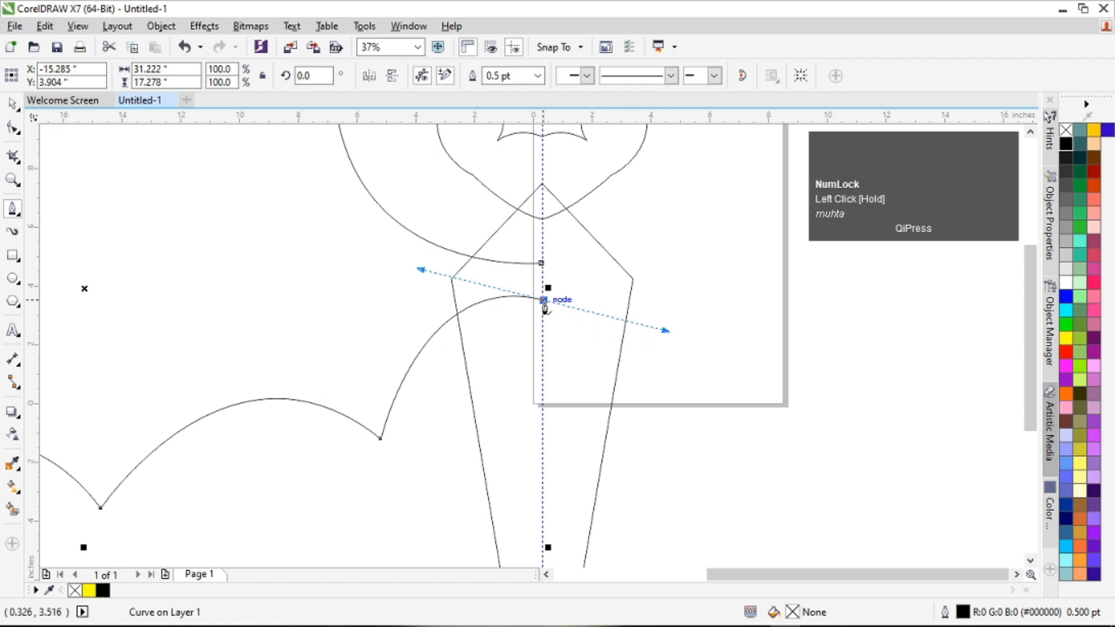
left_click(544, 300)
left_click(541, 263)
scroll(469, 330, "down", 2)
Create a mirrored copy of the wing on the opposite side of the guideline.
key("ctrl")
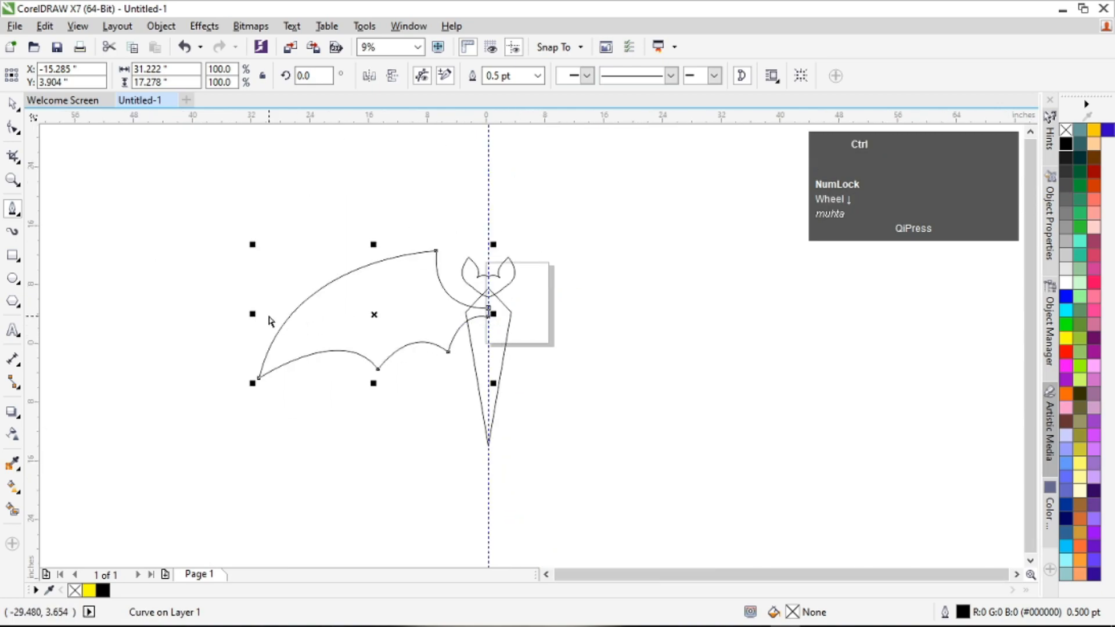
left_click_drag(250, 315, 535, 319)
right_click(535, 319)
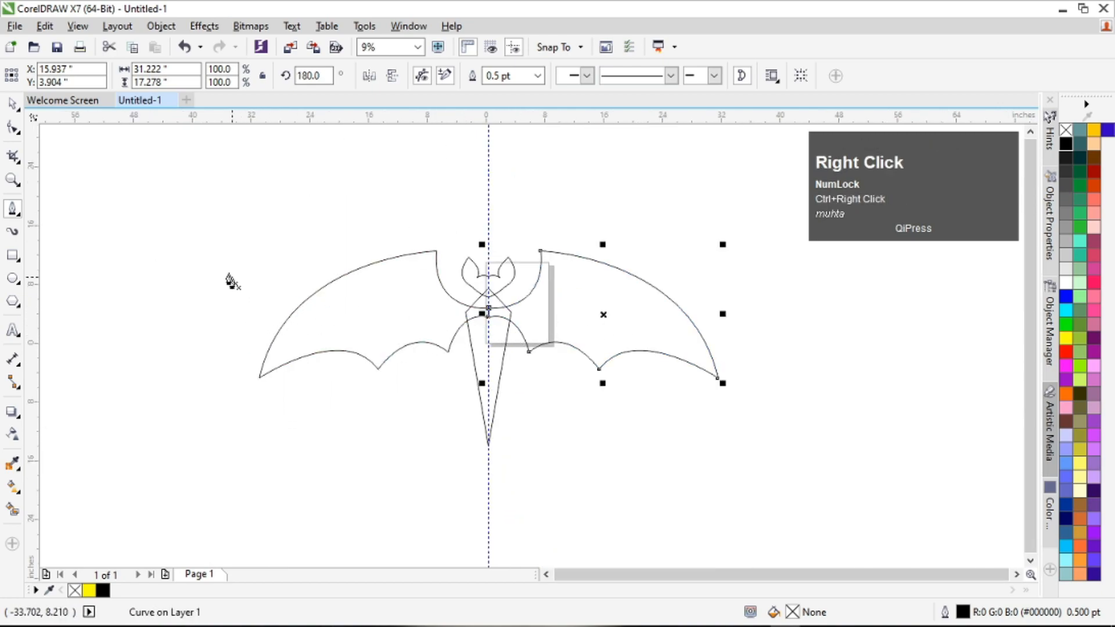
Remove the vertical centre guideline from the drawing.
left_click(13, 103)
scroll(157, 220, "down", 1)
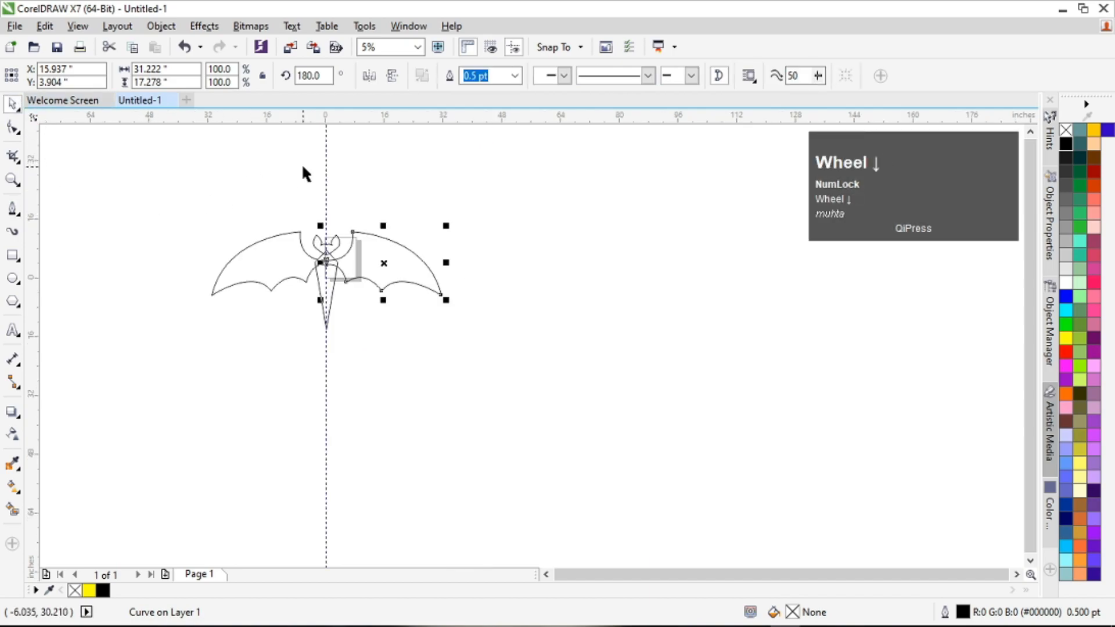
scroll(303, 167, "up", 1)
left_click_drag(348, 188, 30, 211)
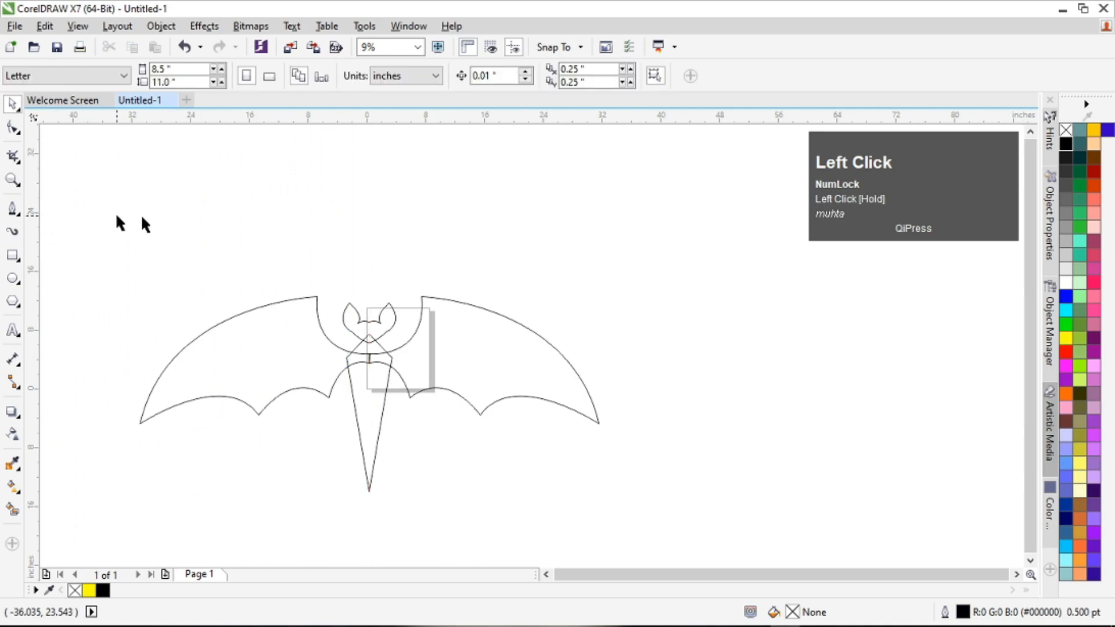
scroll(360, 254, "down", 1)
scroll(366, 255, "up", 1)
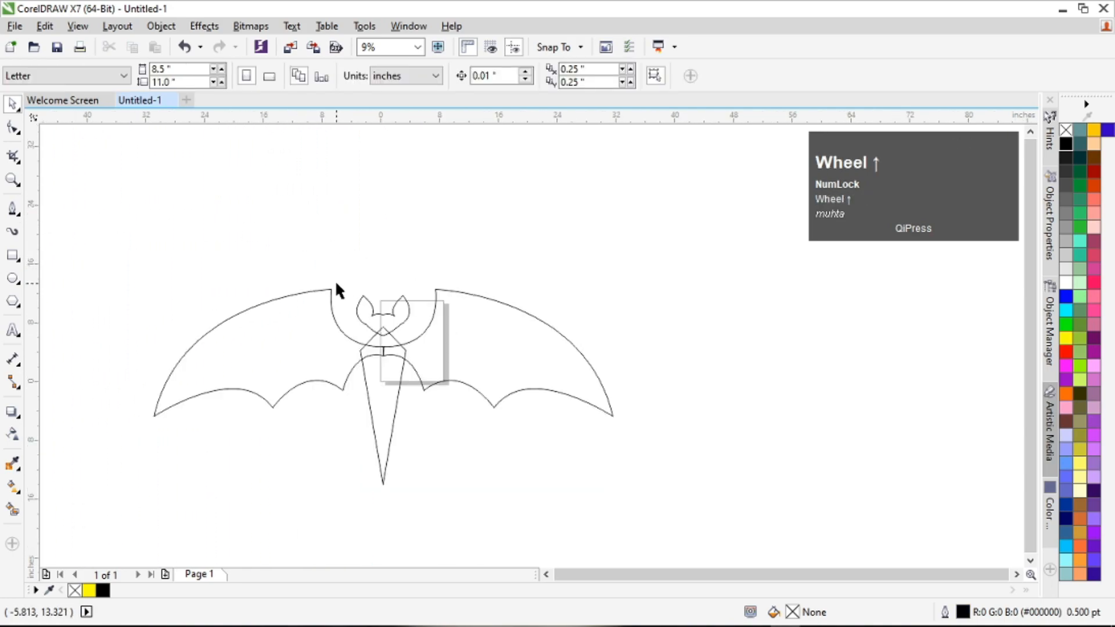
Select all four shapes of the bat, fill them with black and deselect them.
scroll(135, 207, "down", 1)
left_click_drag(112, 197, 463, 442)
left_click(1067, 143)
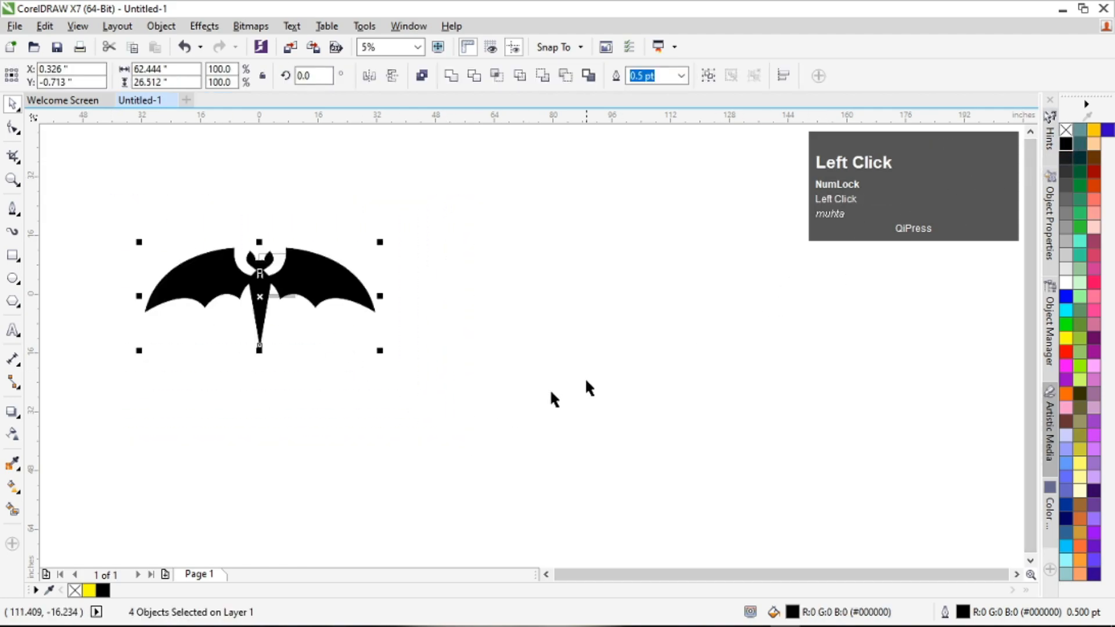
left_click(331, 350)
scroll(331, 349, "up", 1)
scroll(172, 273, "up", 1)
scroll(174, 276, "down", 1)
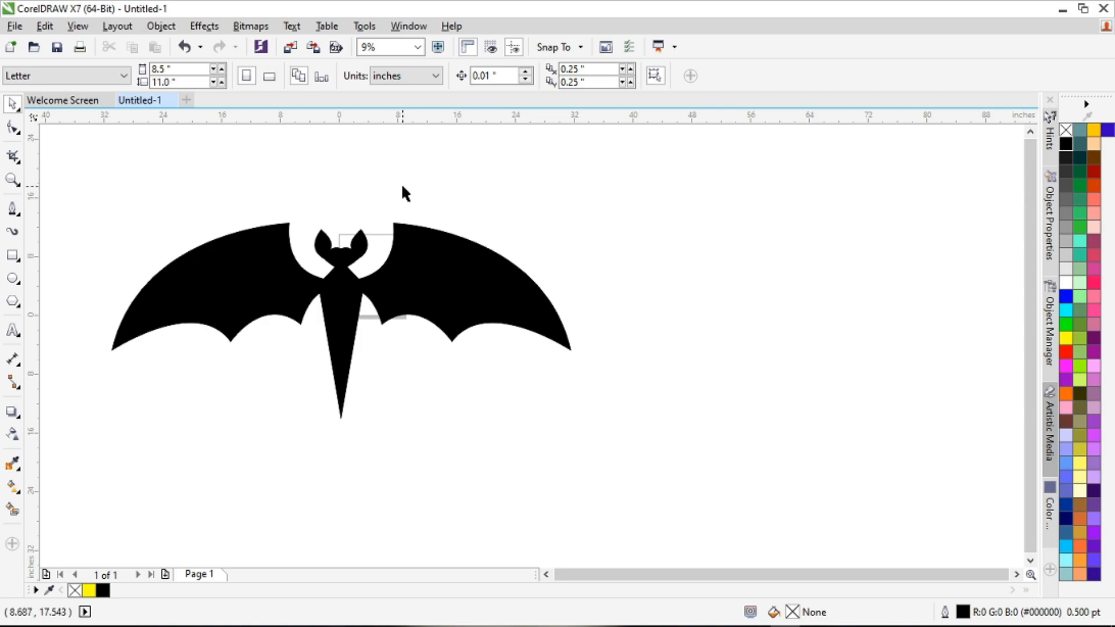
Move the right wing, the head and the tapered body apart from each other as separate pieces.
left_click_drag(482, 294, 724, 343)
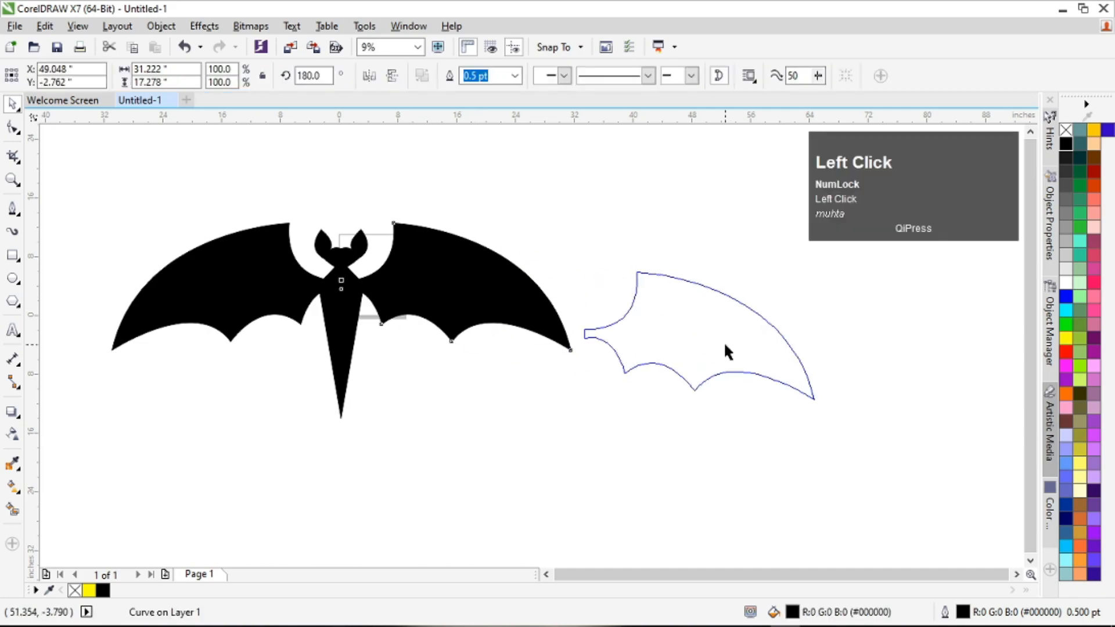
left_click_drag(347, 248, 378, 203)
left_click_drag(343, 316, 403, 356)
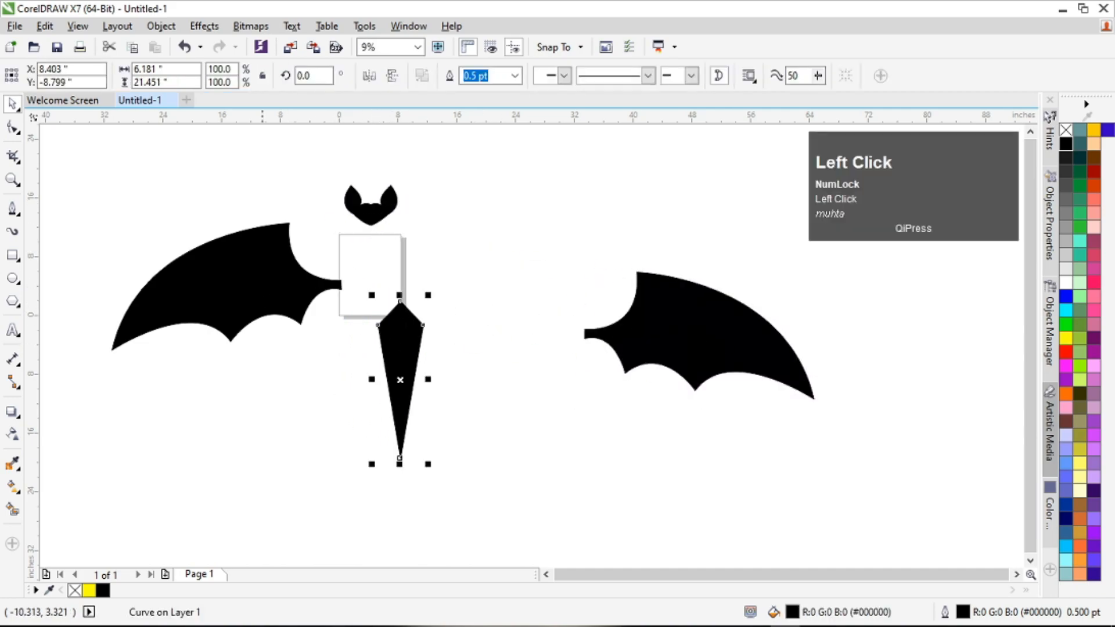
left_click(299, 302)
Undo the moves of the body, head and right wing, and clear the selection.
key("ctrl+z")
key("ctrl+z")
key("ctrl+z")
key("ctrl+z")
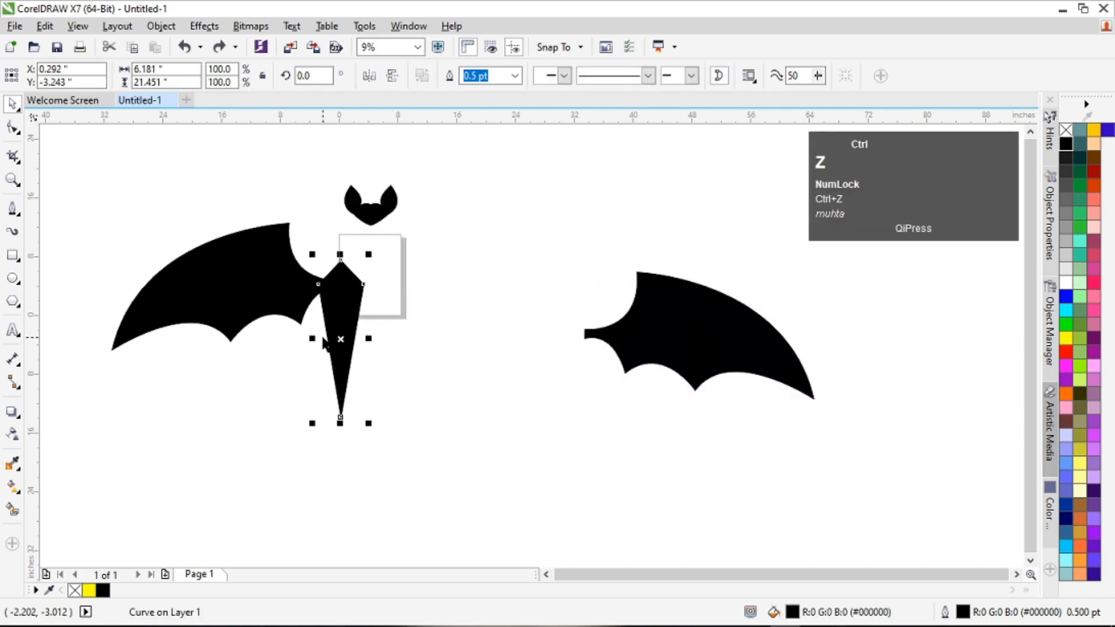
left_click(417, 378)
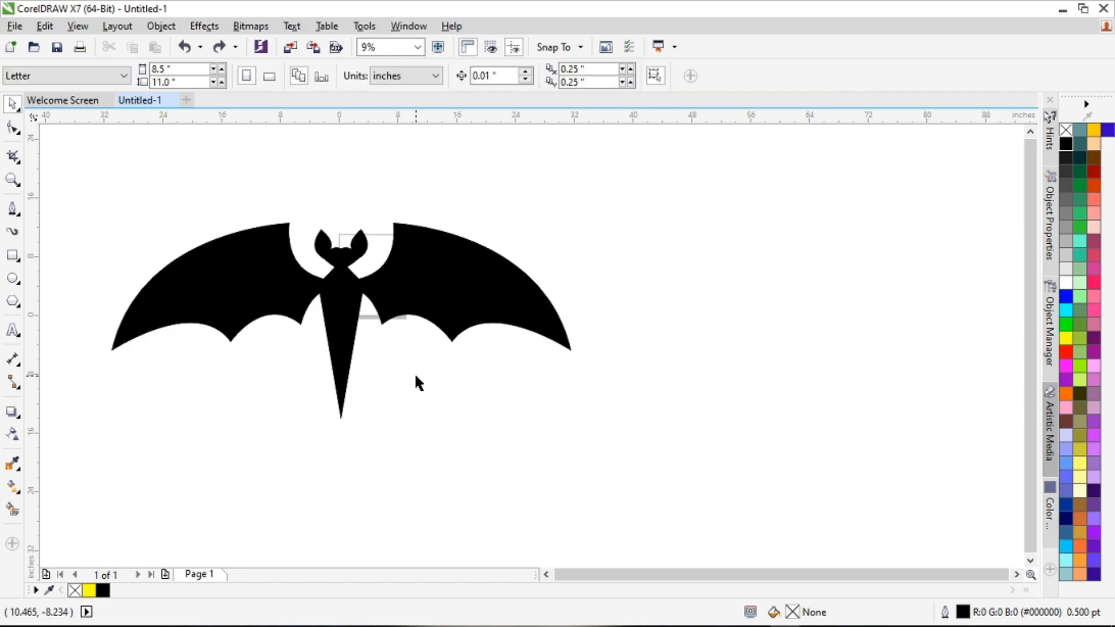
Lengthen the bat's ears by raising both ear tip nodes of the head about 1.3 inches.
left_click(13, 128)
scroll(318, 232, "up", 1)
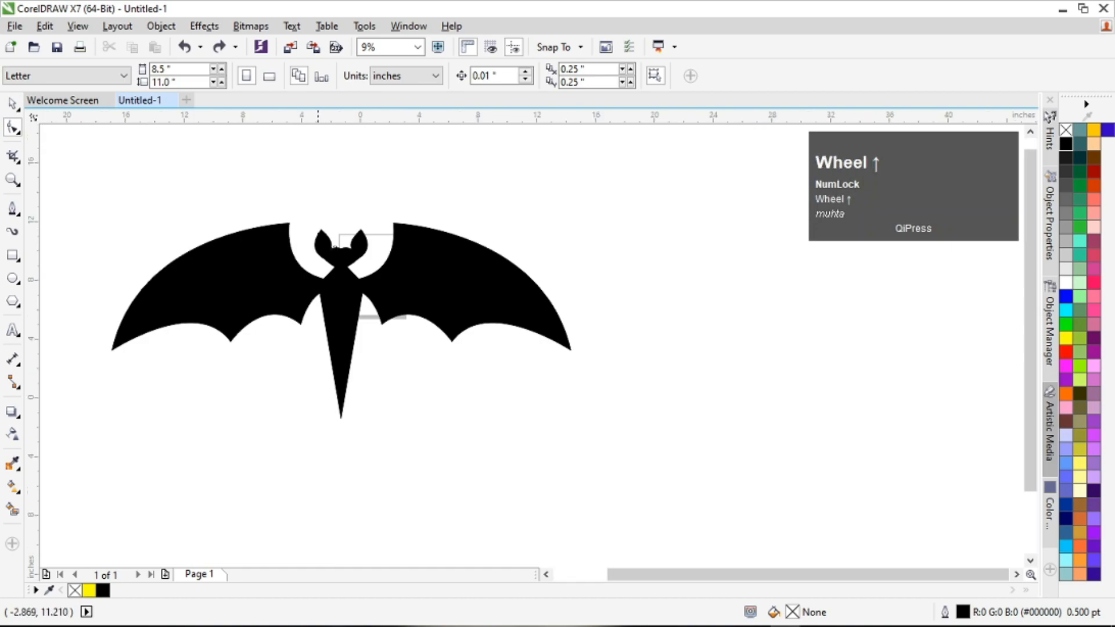
left_click(331, 262)
mouse_move(333, 190)
left_mouse_down()
mouse_move(314, 231)
mouse_move(389, 238)
mouse_move(422, 207)
left_mouse_up()
key("Up")
key("Up")
key("Up")
key("Up")
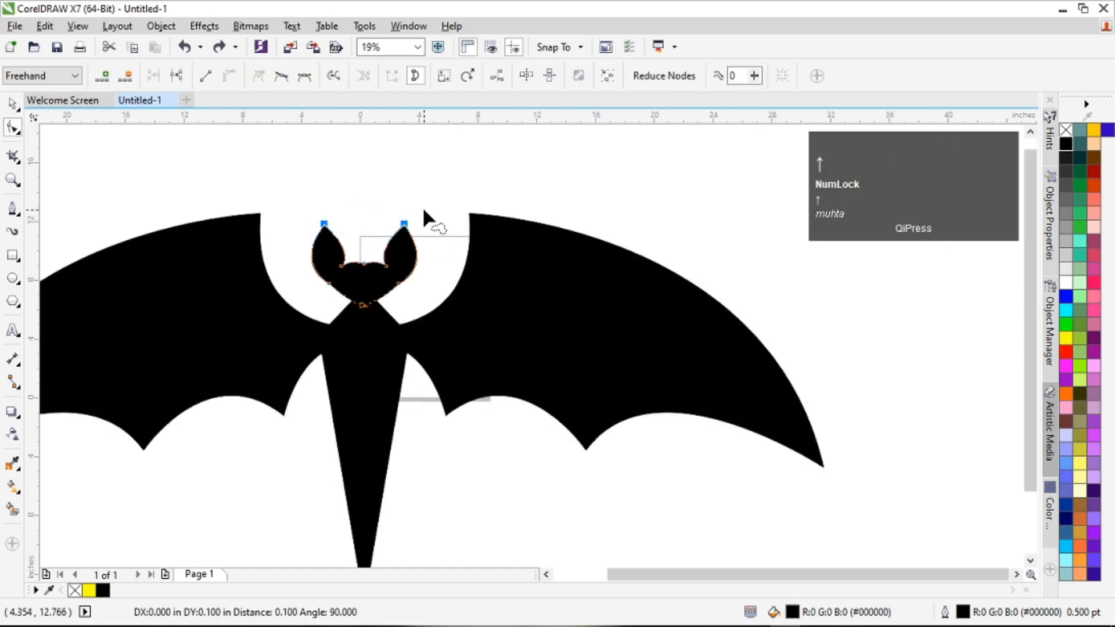
key("Up")
key("Up")
key("Up")
key("Up")
key("Up")
key("Up")
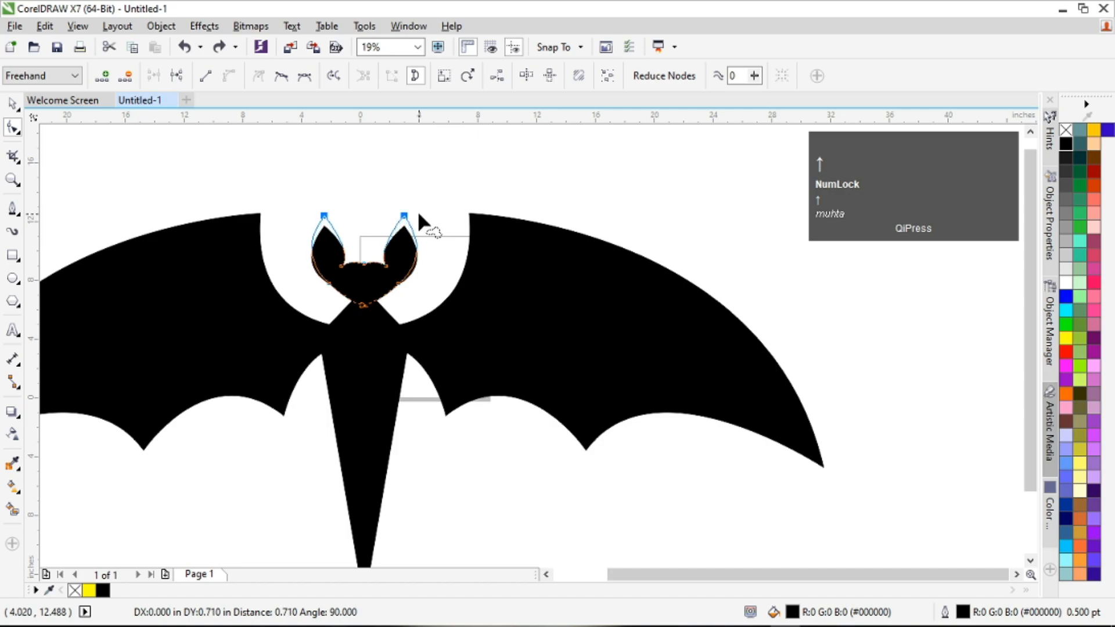
key("Up")
key("Up")
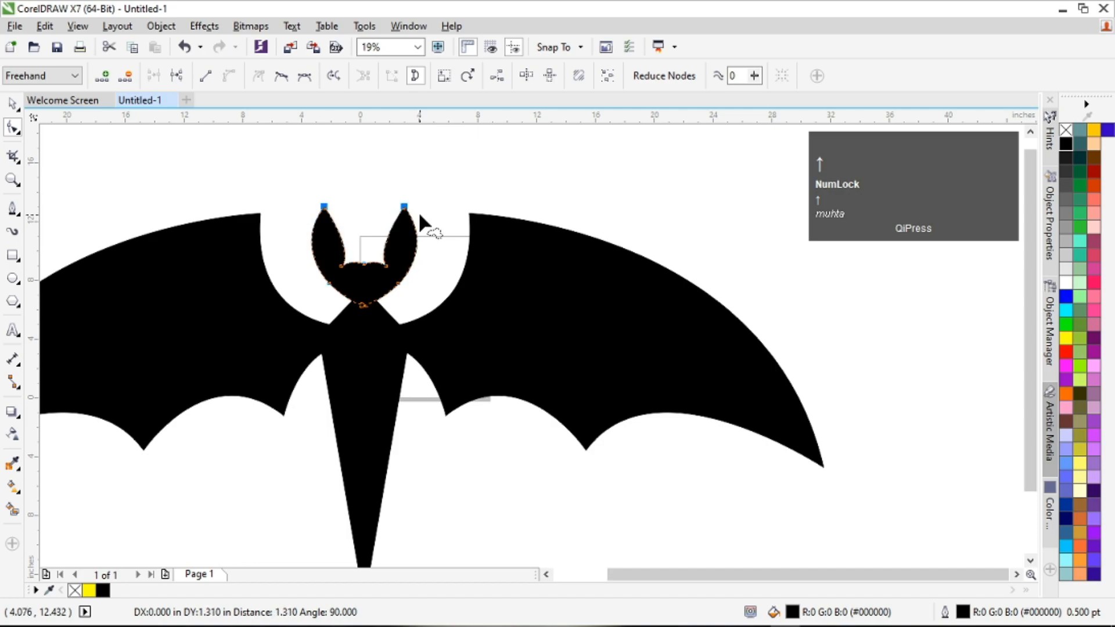
left_click(418, 212)
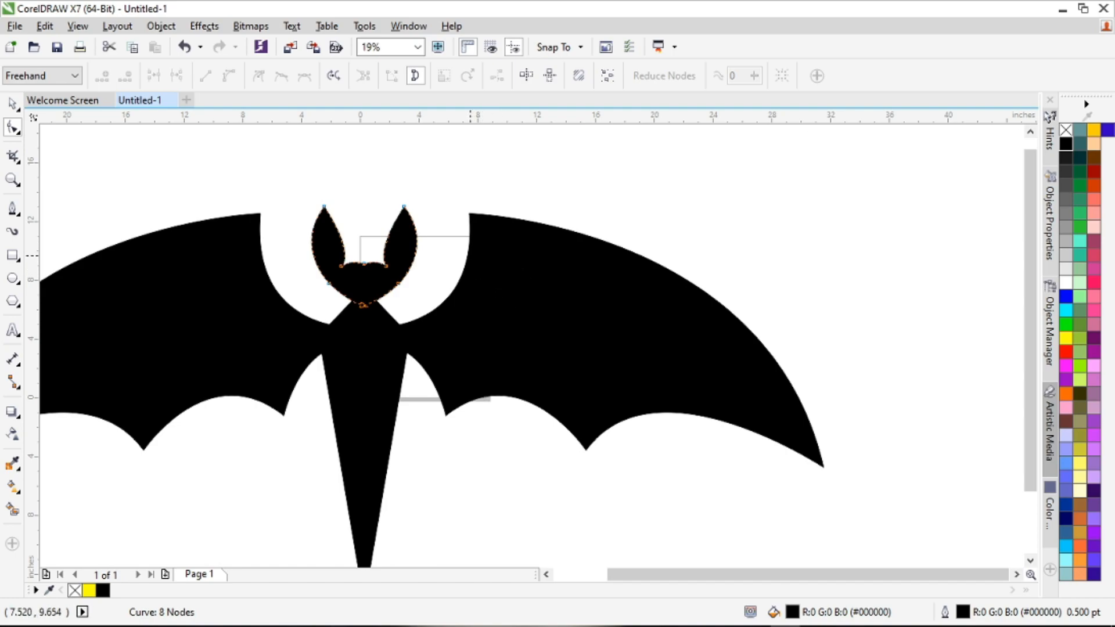
Add a node on the right wing's inner edge just below the shoulder tip and pull it outward to form a hook.
left_click(472, 251)
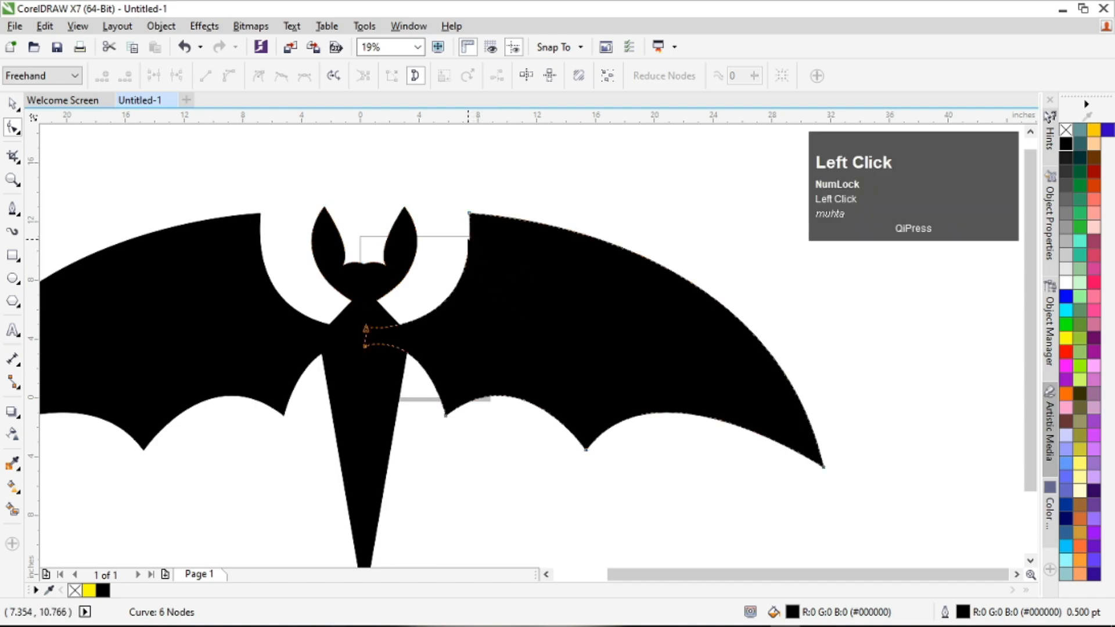
double_click(469, 238)
left_click_drag(469, 238, 491, 242)
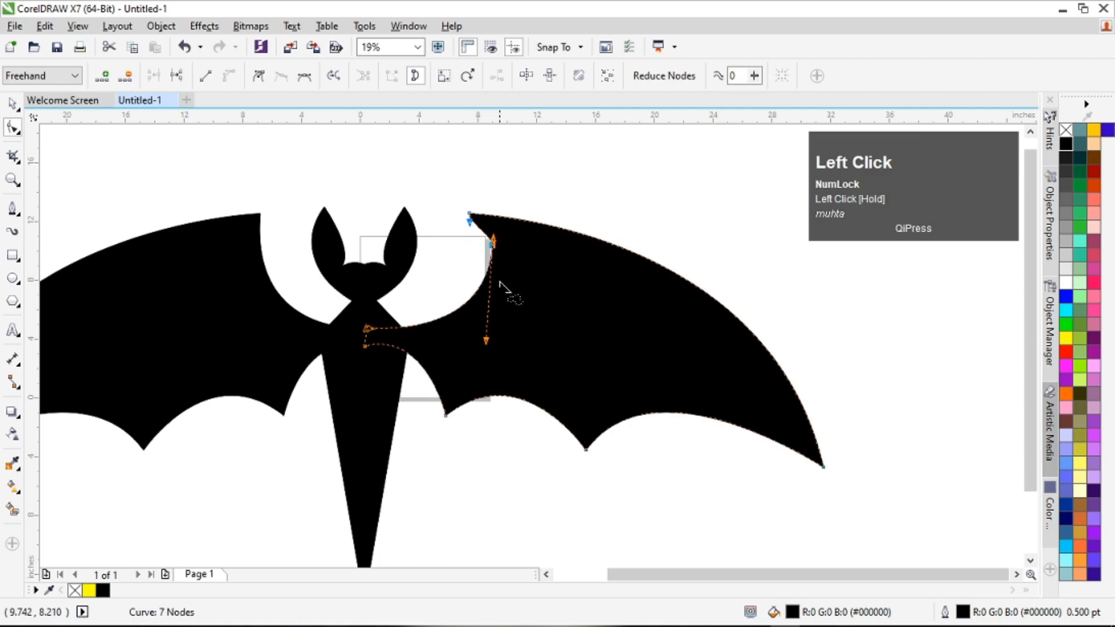
Add a matching node on the left wing's inner edge, pull it outward into a hook, and deselect the wing.
left_click(269, 270)
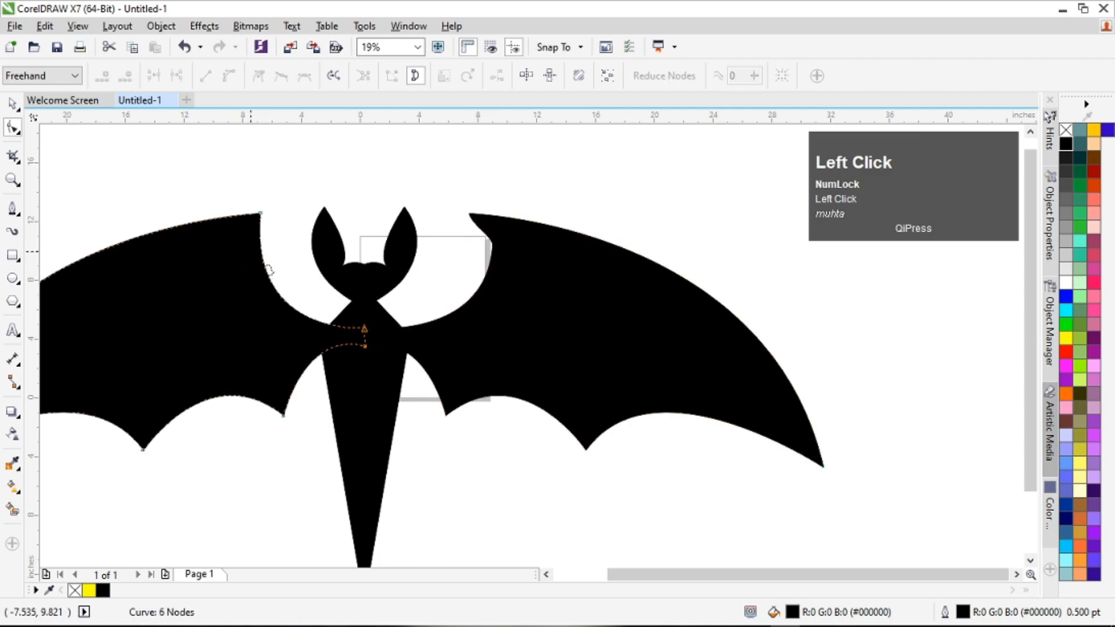
double_click(264, 260)
left_click_drag(264, 260, 232, 256)
scroll(492, 220, "down", 4)
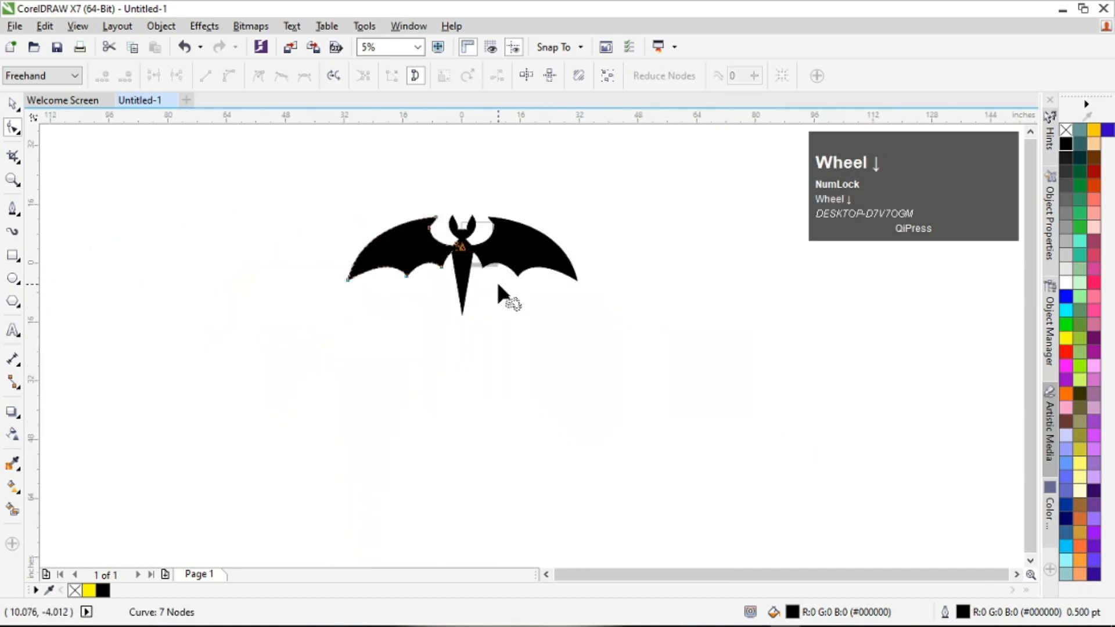
left_click(513, 313)
left_click(11, 105)
left_click(511, 327)
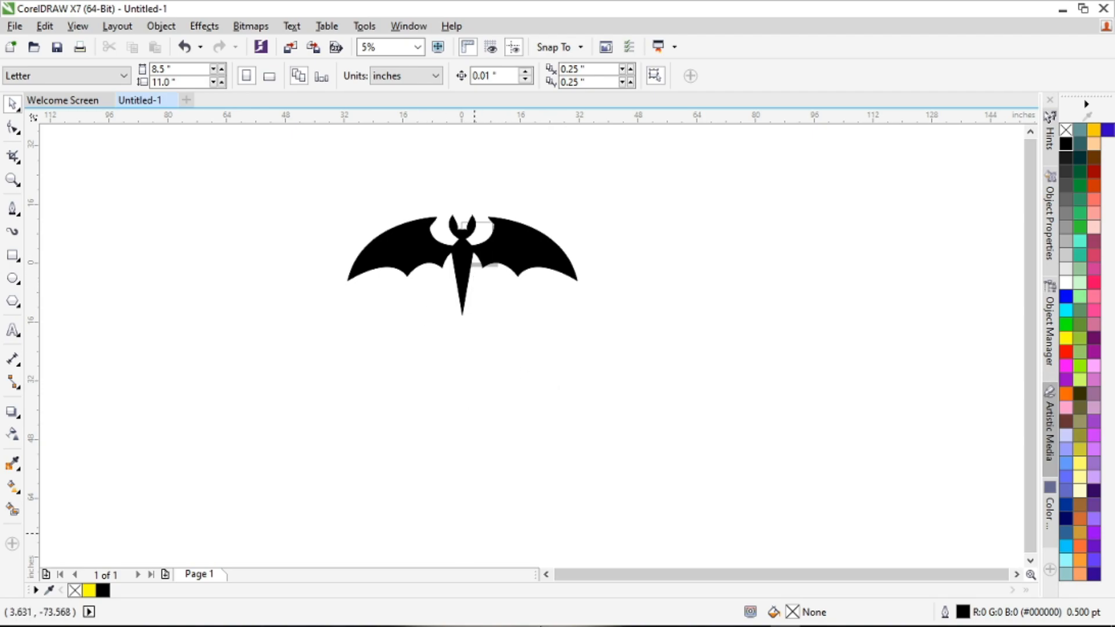
Switch to Google Chrome and search Google for "bats black icon".
mouse_move(559, 593)
left_click(391, 620)
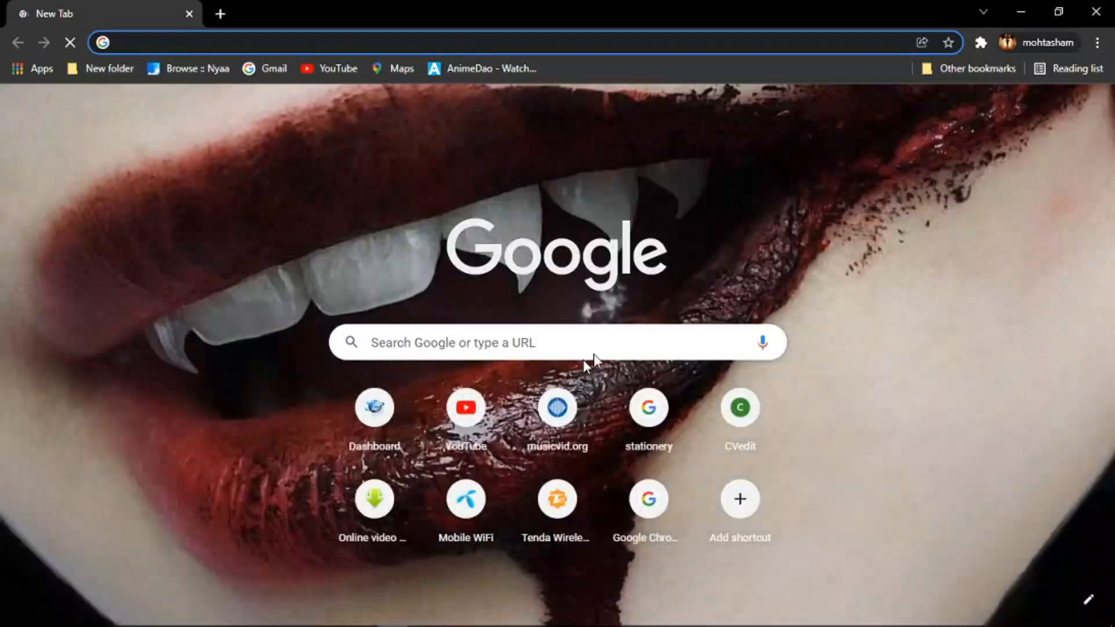
left_click(577, 338)
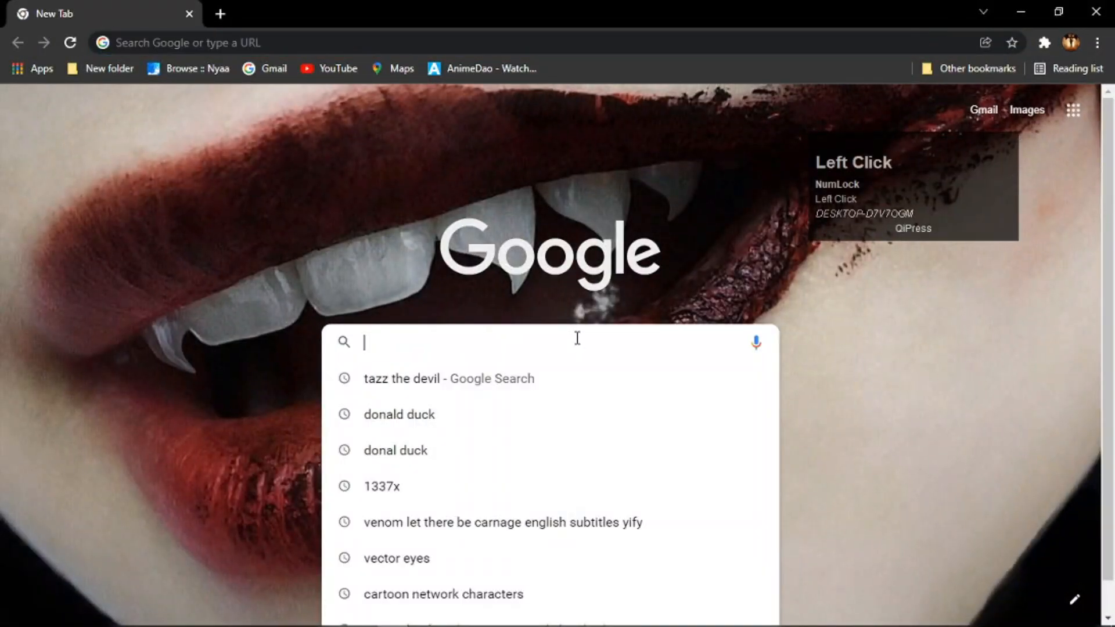
type("bats b")
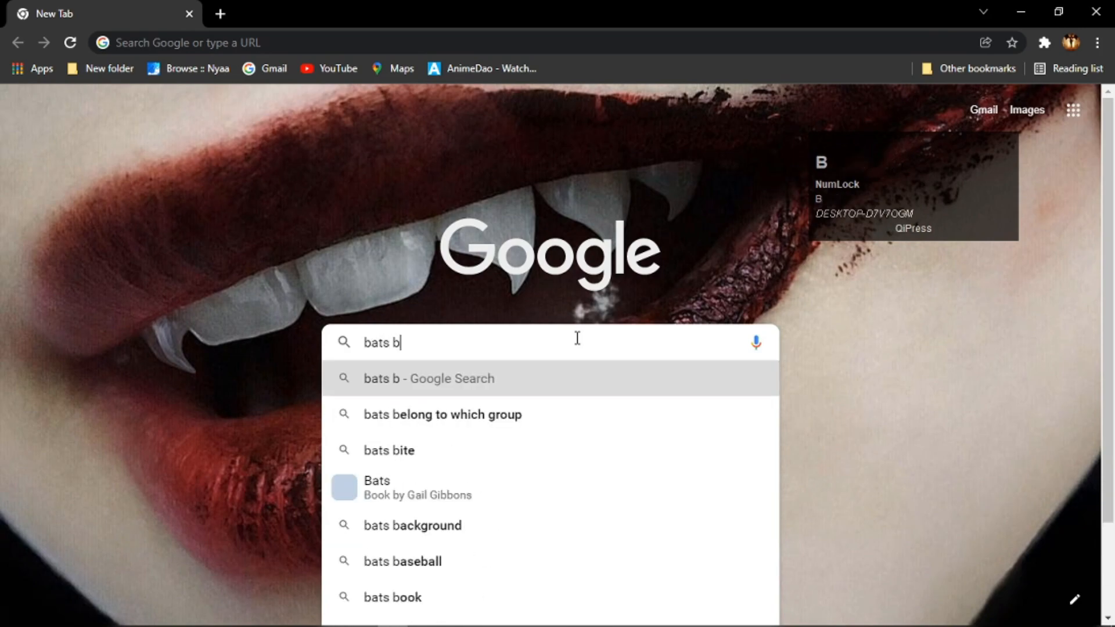
type("lack icon")
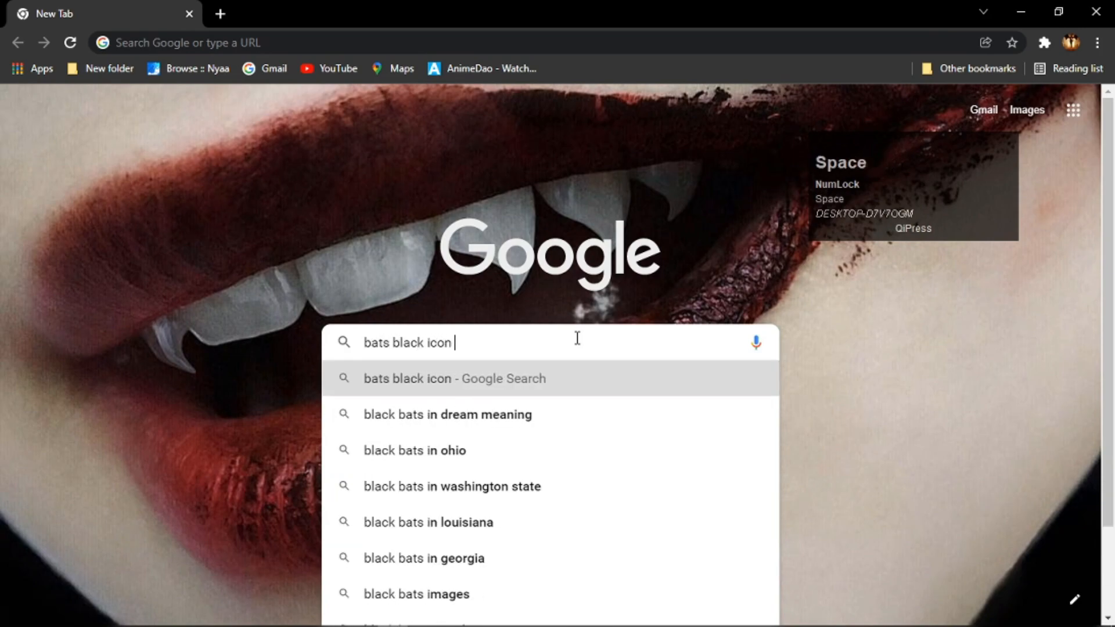
key("Return")
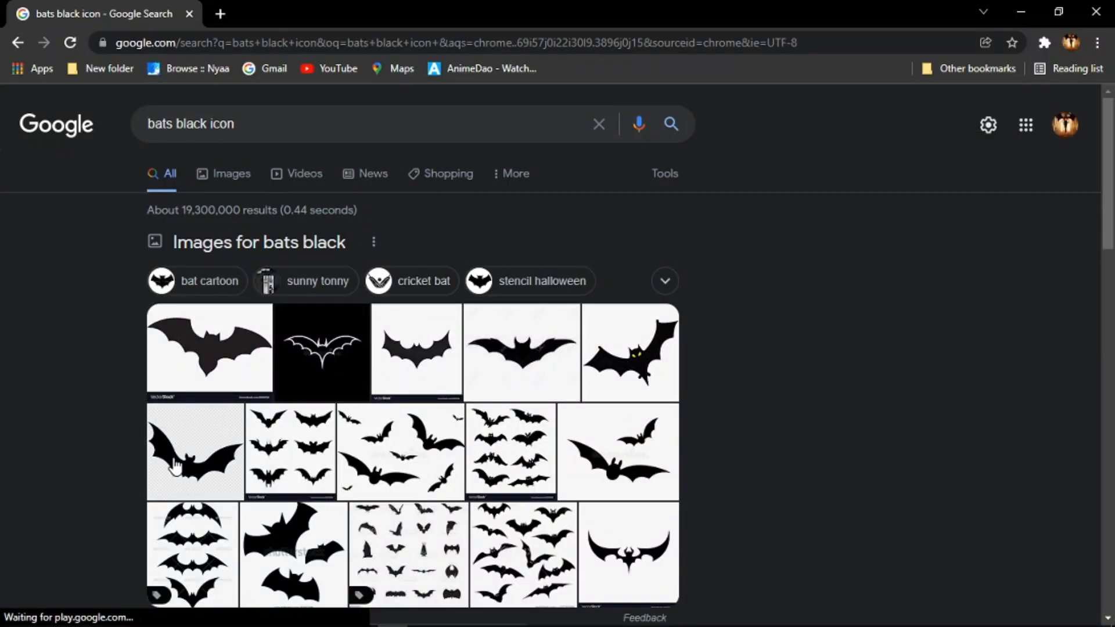
Look over the bat icon results, and search Google in a new tab for images of "wolf black icon".
scroll(259, 473, "down", 1)
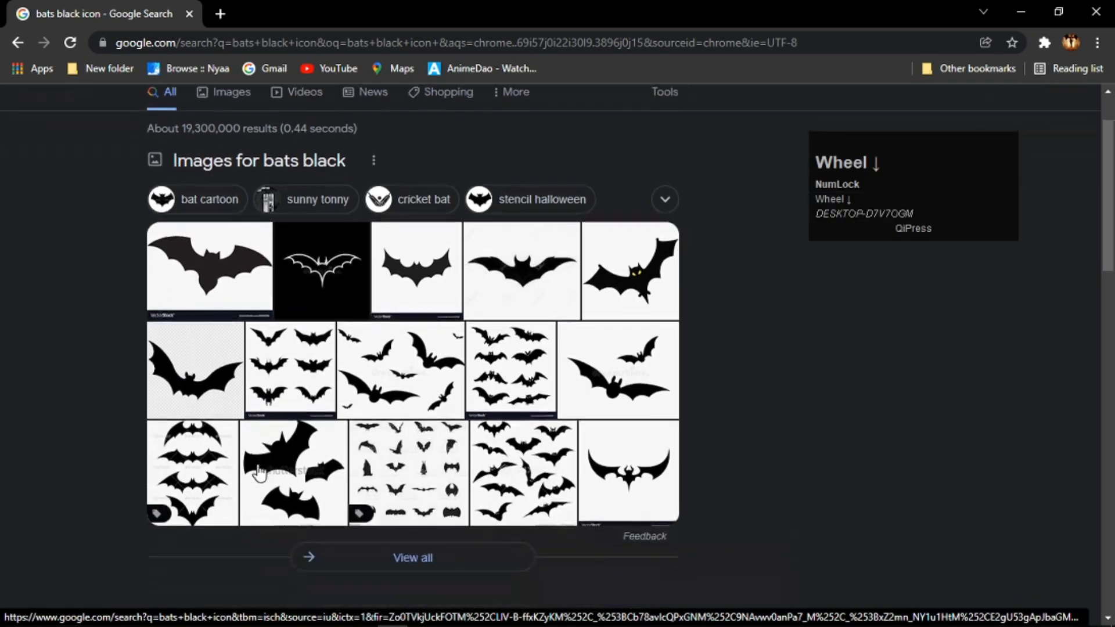
scroll(258, 453, "down", 1)
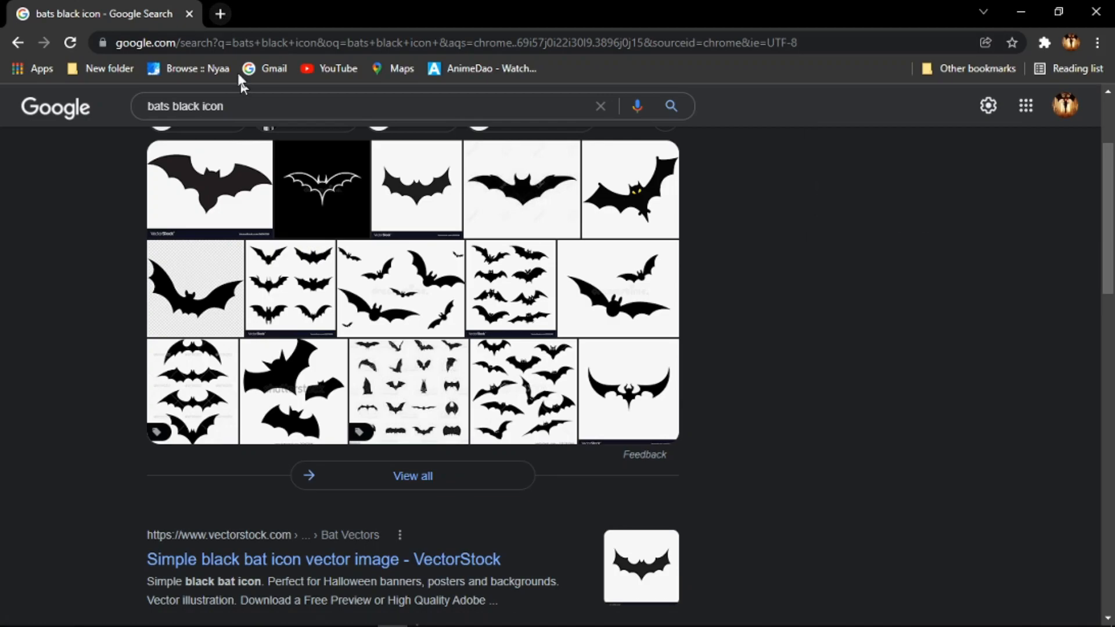
left_click(220, 13)
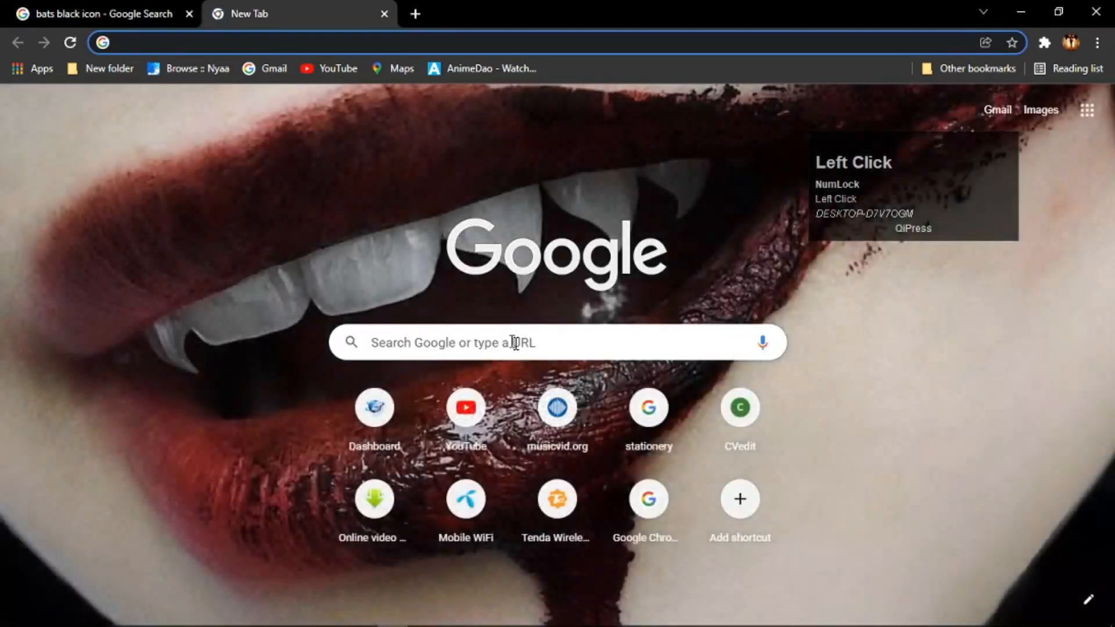
left_click(523, 341)
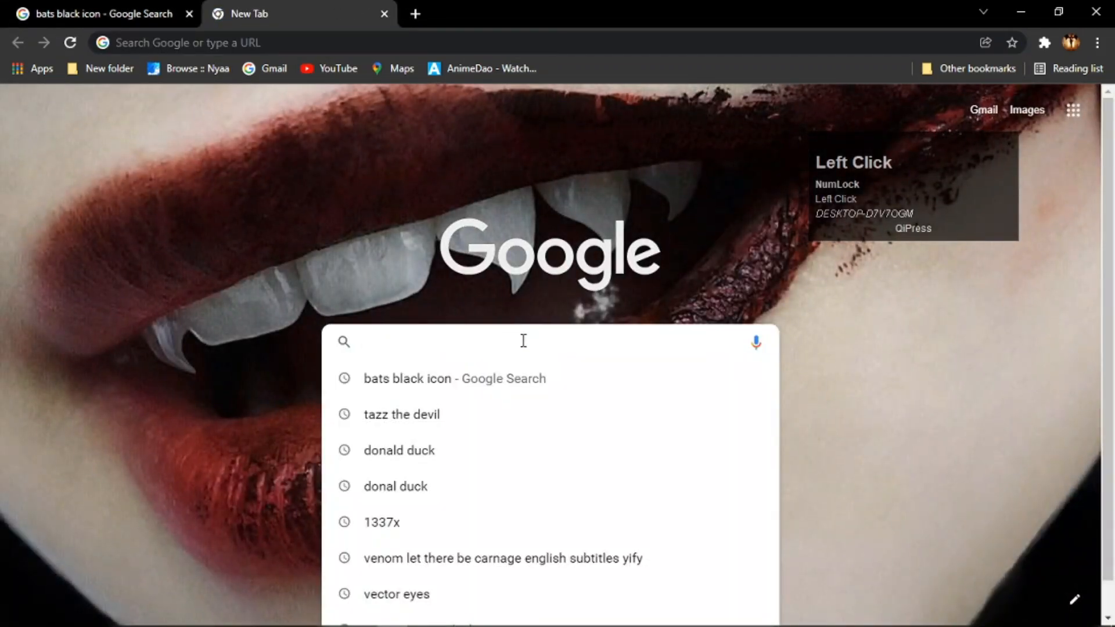
type("wolf ")
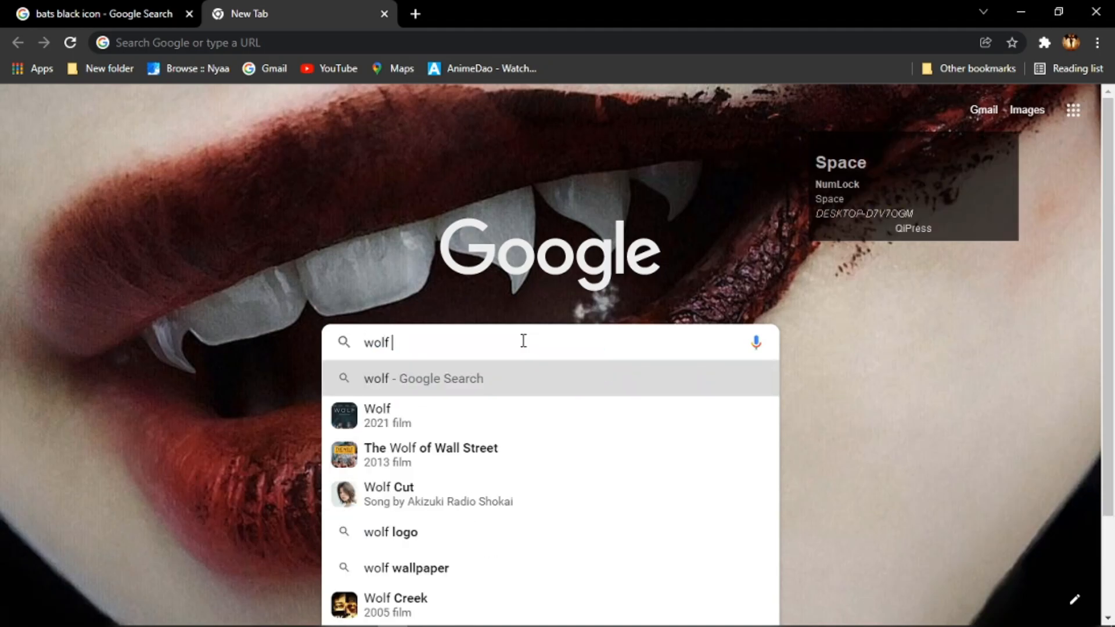
type("black icon")
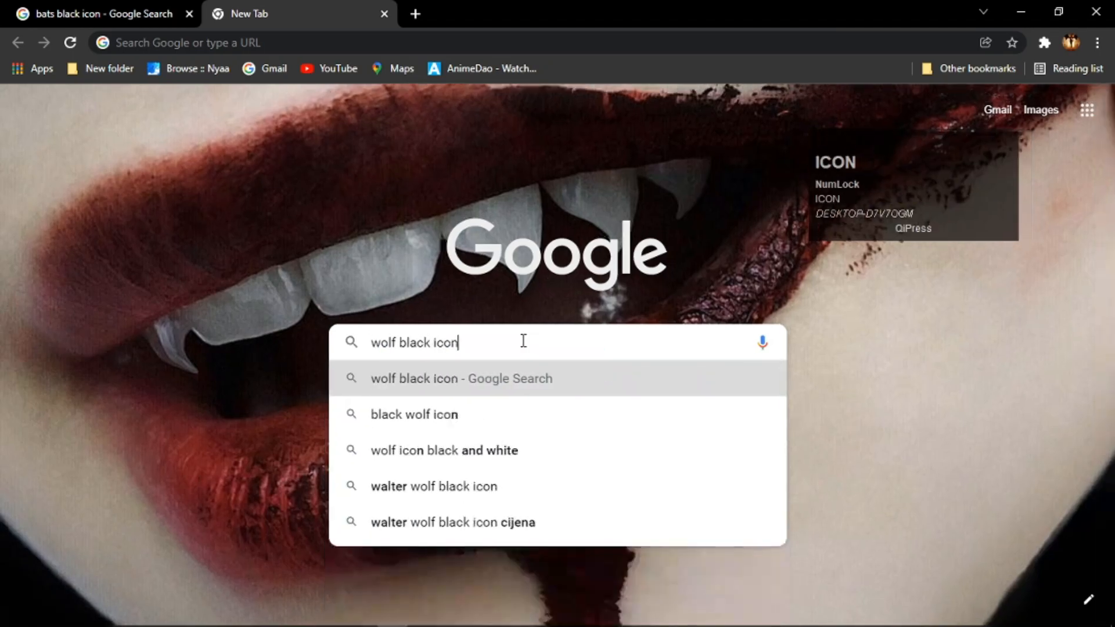
key("Return")
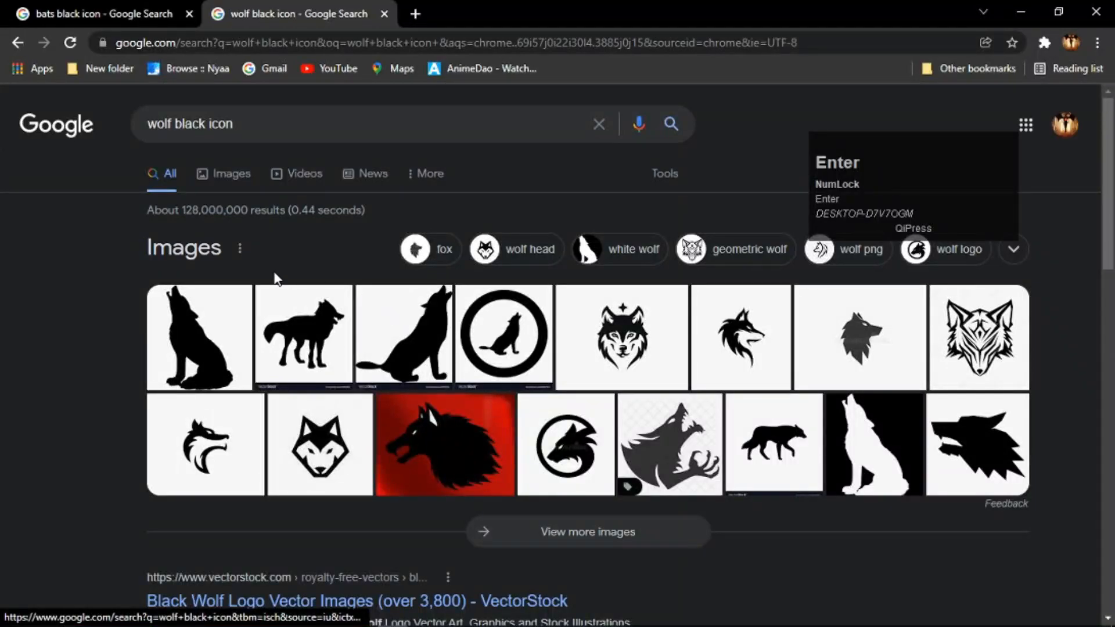
left_click(229, 185)
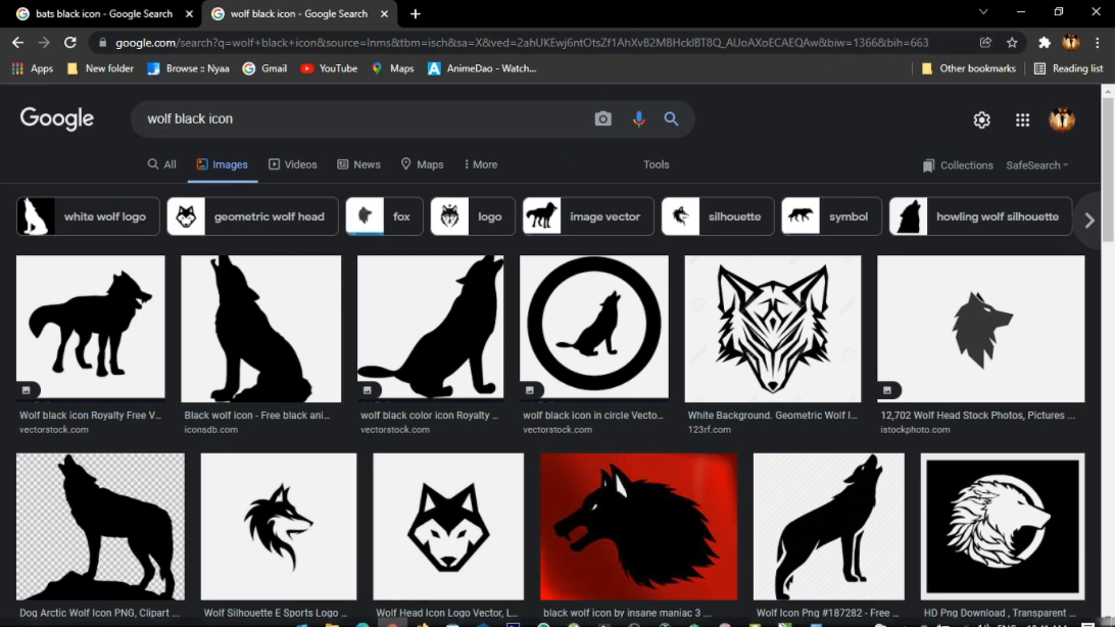
Switch back to CorelDRAW and move the bat's left wing away from the body to an empty area below it.
left_click(784, 614)
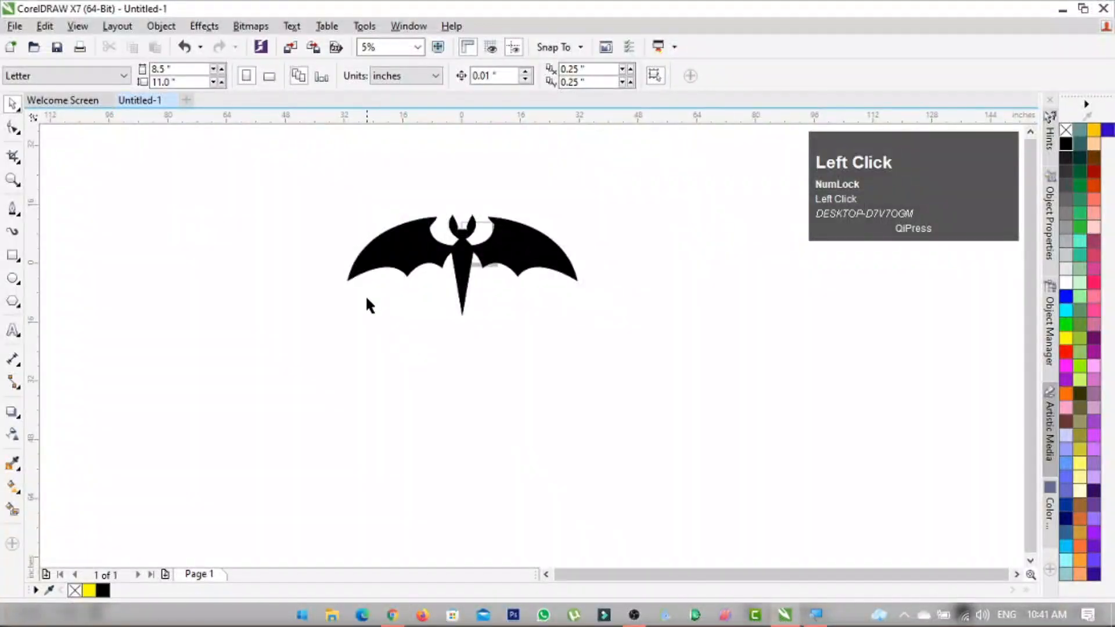
left_click(434, 267)
left_click_drag(406, 248, 336, 434)
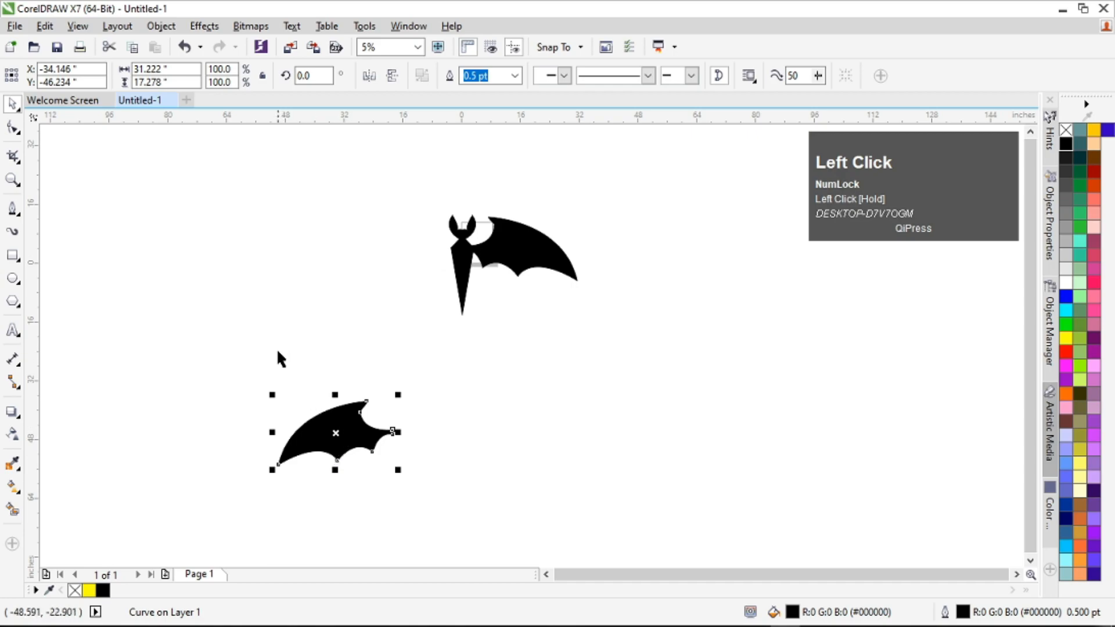
scroll(279, 355, "down", 1)
scroll(336, 465, "up", 3)
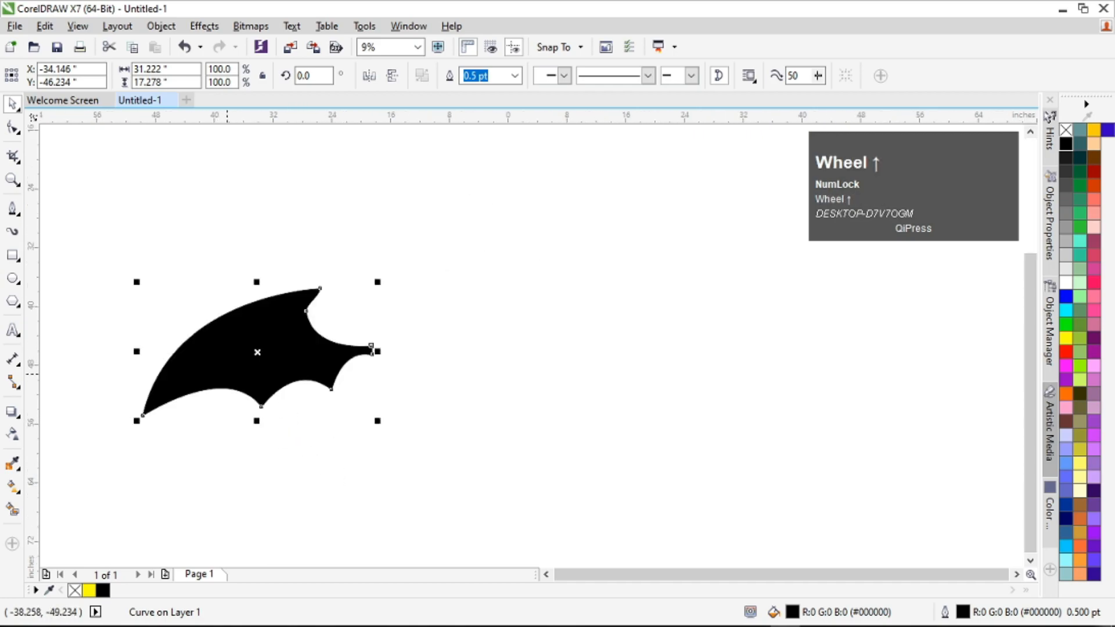
Mirror the separated wing horizontally and vertically, and flip it back to its original orientation.
left_click(369, 76)
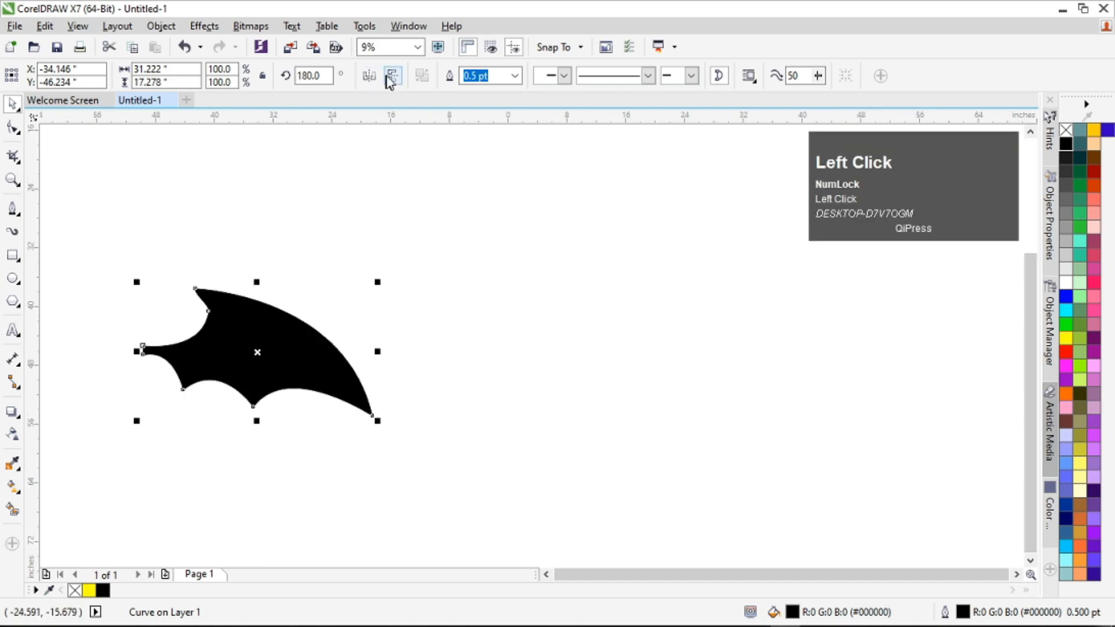
left_click(388, 77)
left_click(370, 77)
left_click(391, 77)
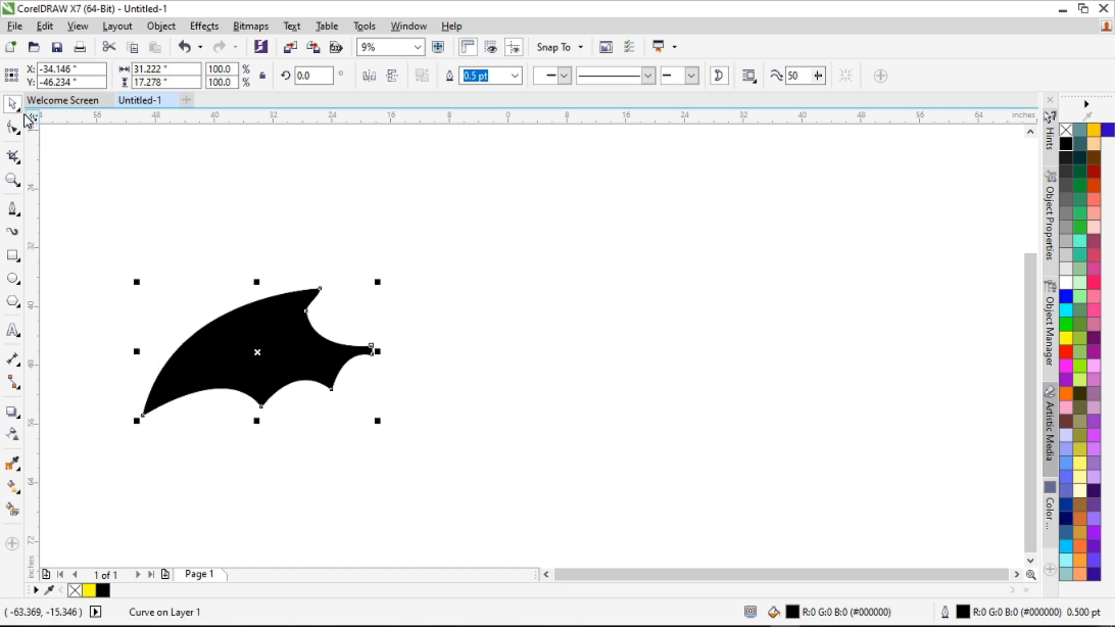
Try to flip the wing by stretching it freely past its opposite edges, horizontally and vertically, and undo both changes.
left_click_drag(137, 351, 615, 348)
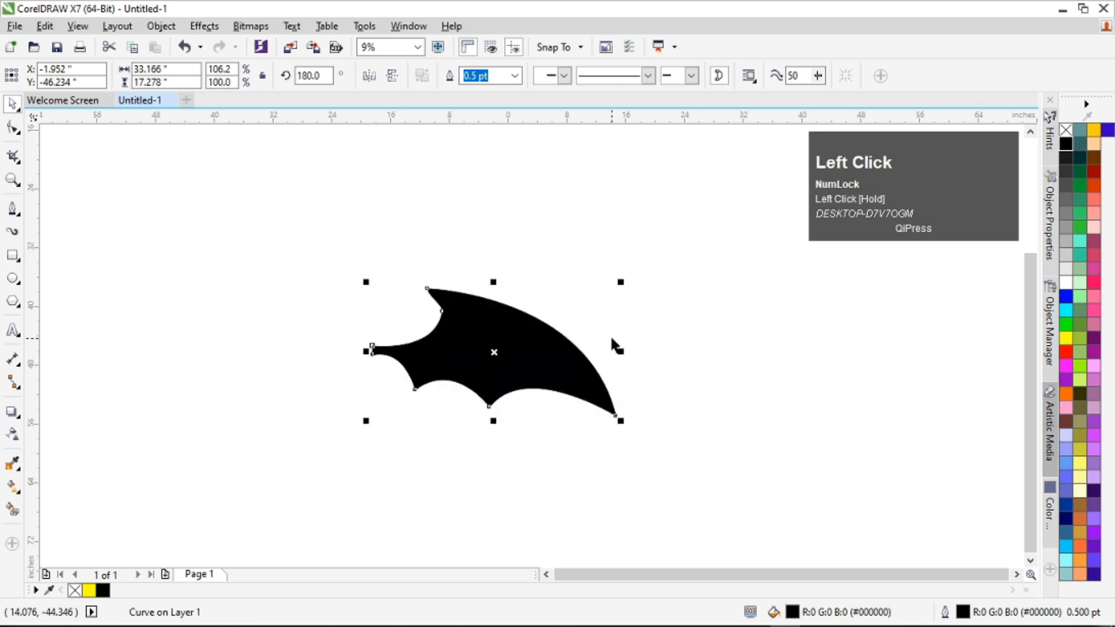
left_click_drag(493, 282, 515, 539)
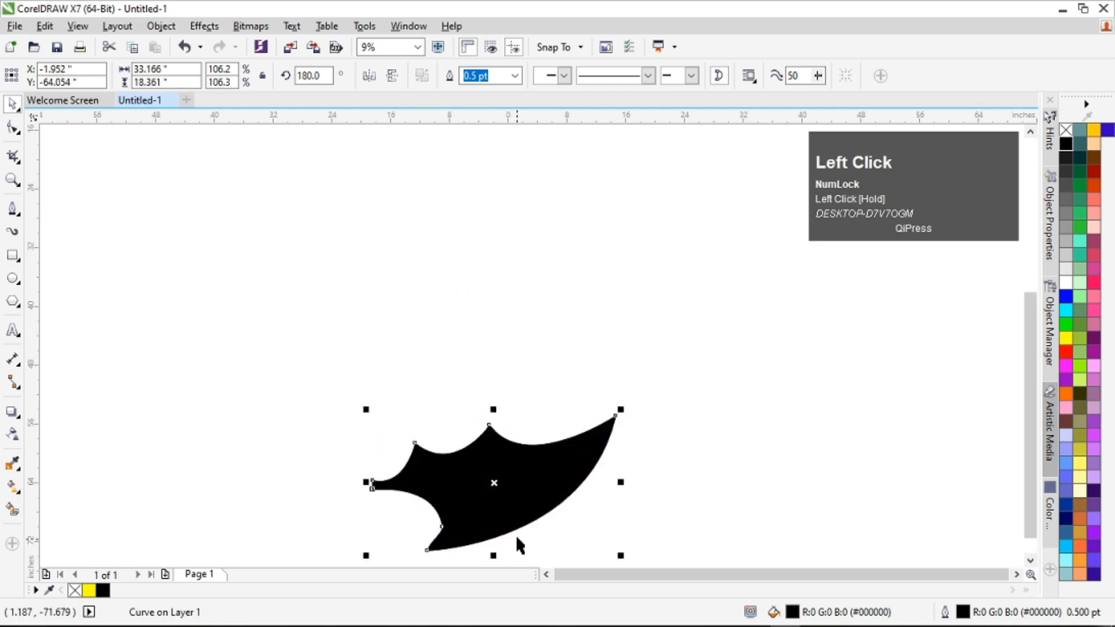
key("ctrl+z")
key("ctrl+z")
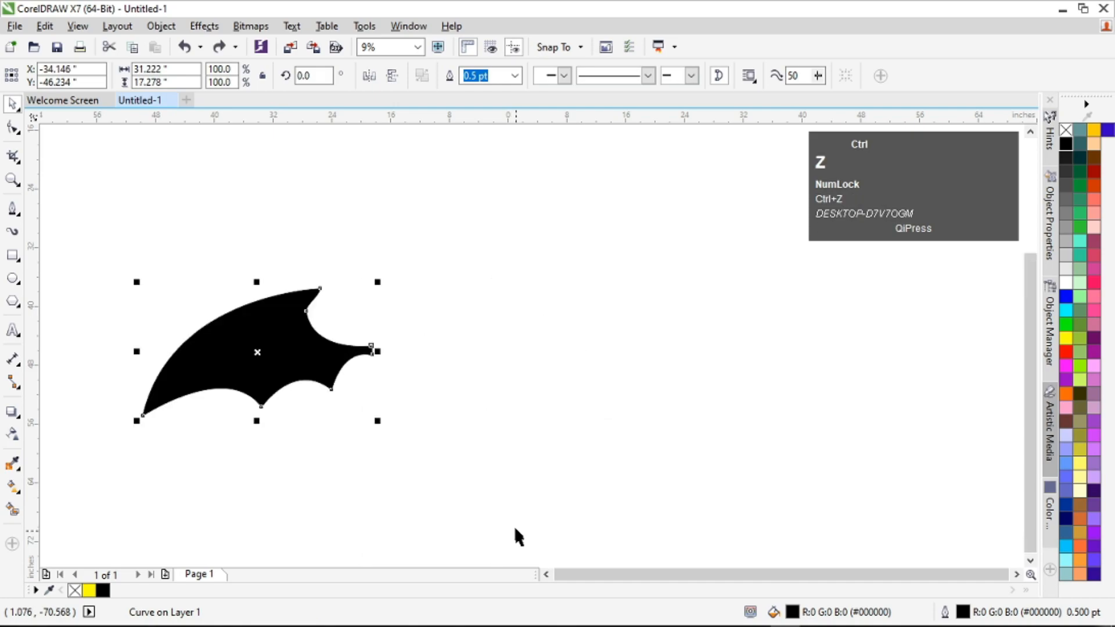
Stretch the wing far past its inner end to about 85.5 inches wide, and undo the stretch.
left_click(138, 353)
left_click_drag(138, 353, 1007, 351)
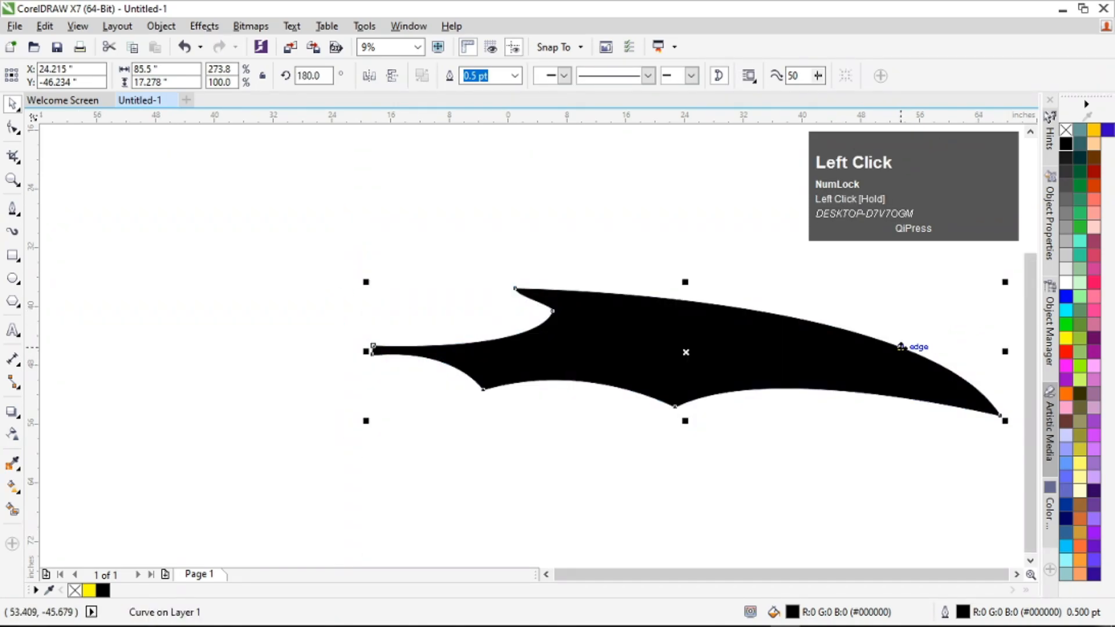
key("ctrl+z")
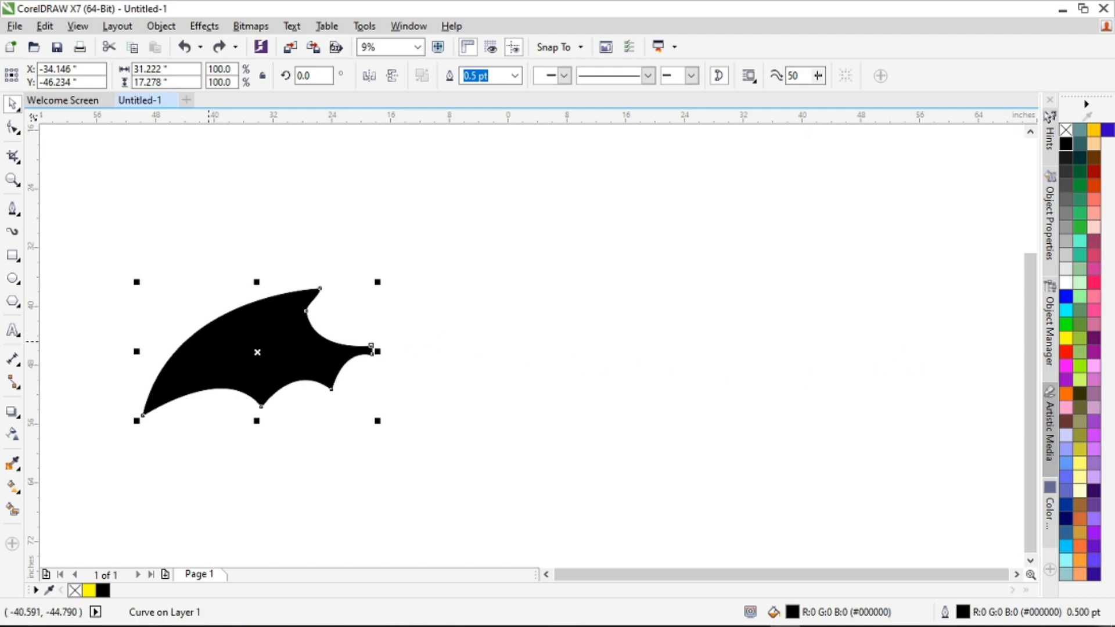
Flip the wing across its inner end with its proportions constrained to 100%, and undo the flip.
key("ctrl")
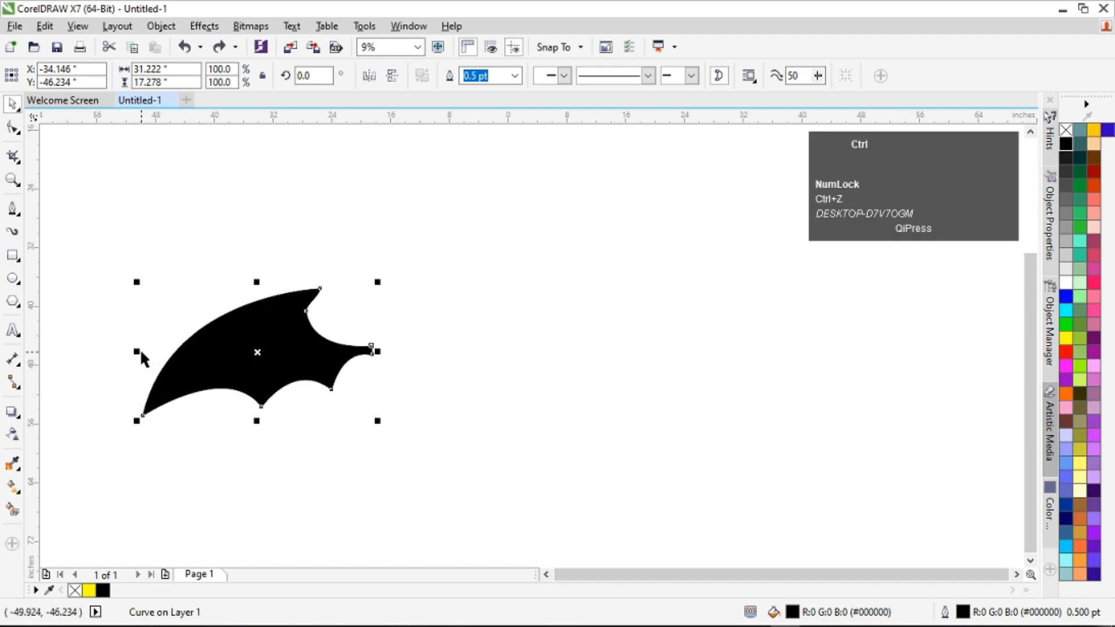
left_click(143, 357, "ctrl")
left_click(239, 356)
left_click_drag(372, 351, 540, 355)
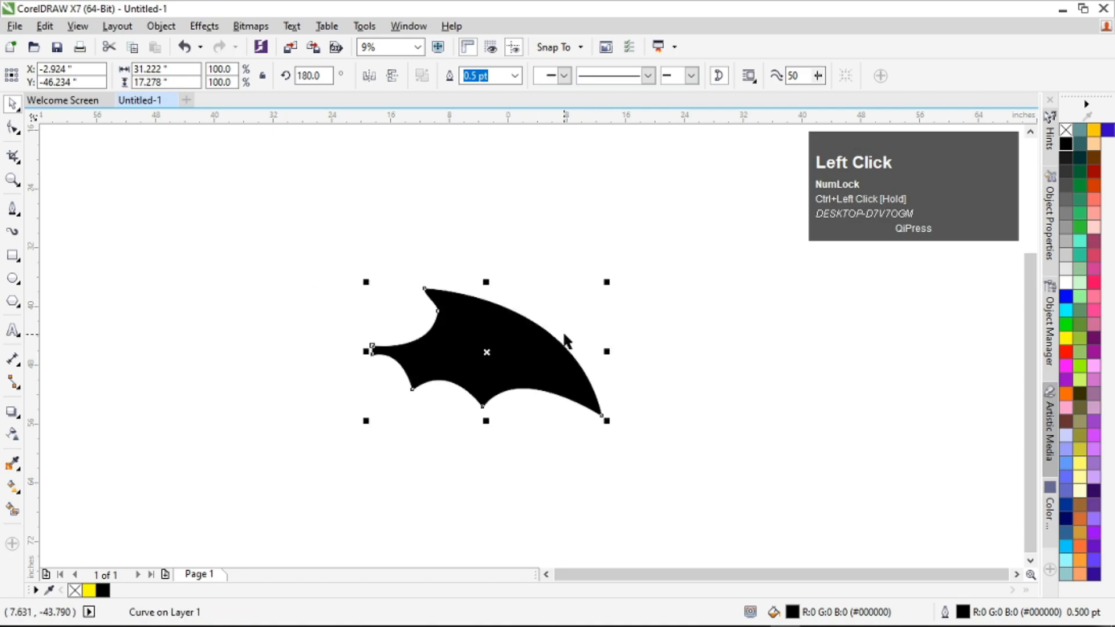
key("ctrl+z")
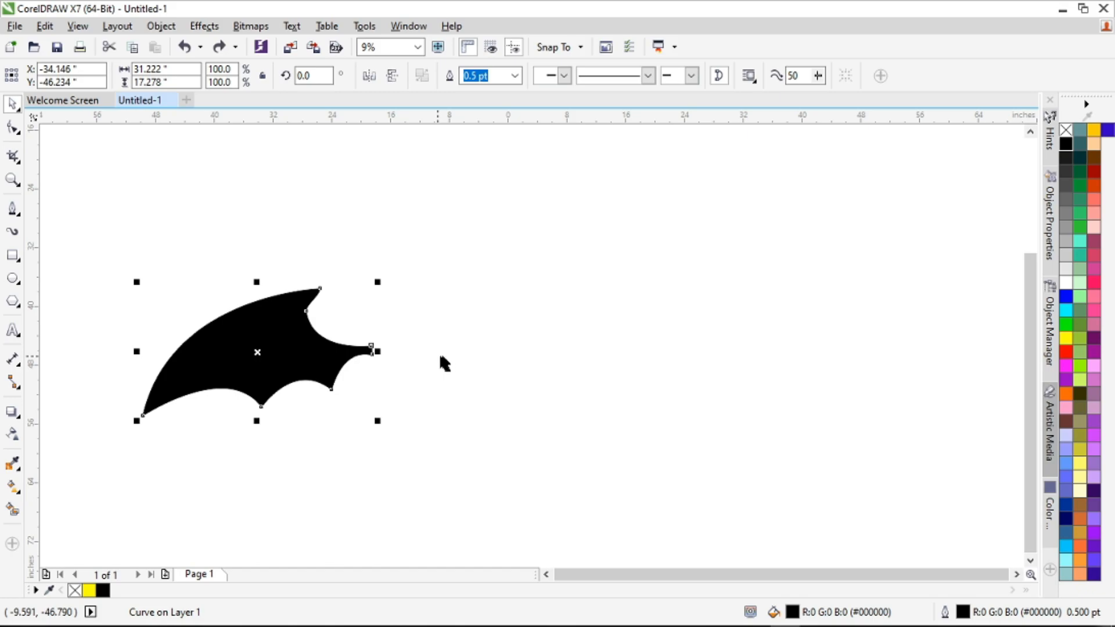
Mirror a single copy of the wing across its inner end at 100% size, and undo the copy.
key("ctrl")
left_click_drag(137, 350, 470, 368)
right_click(471, 368)
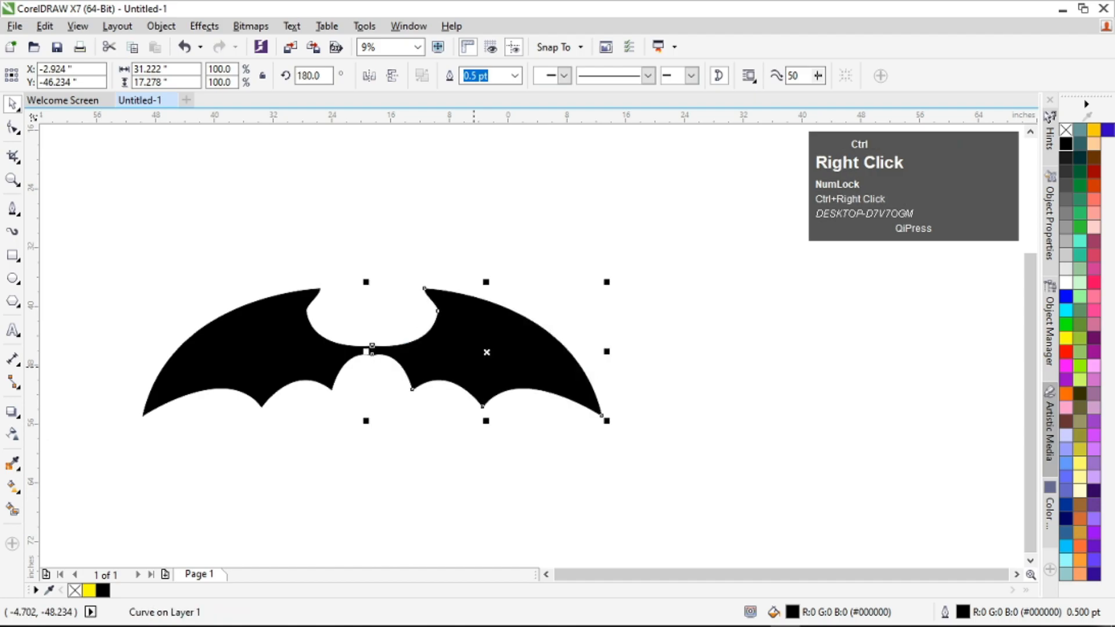
key("ctrl+z")
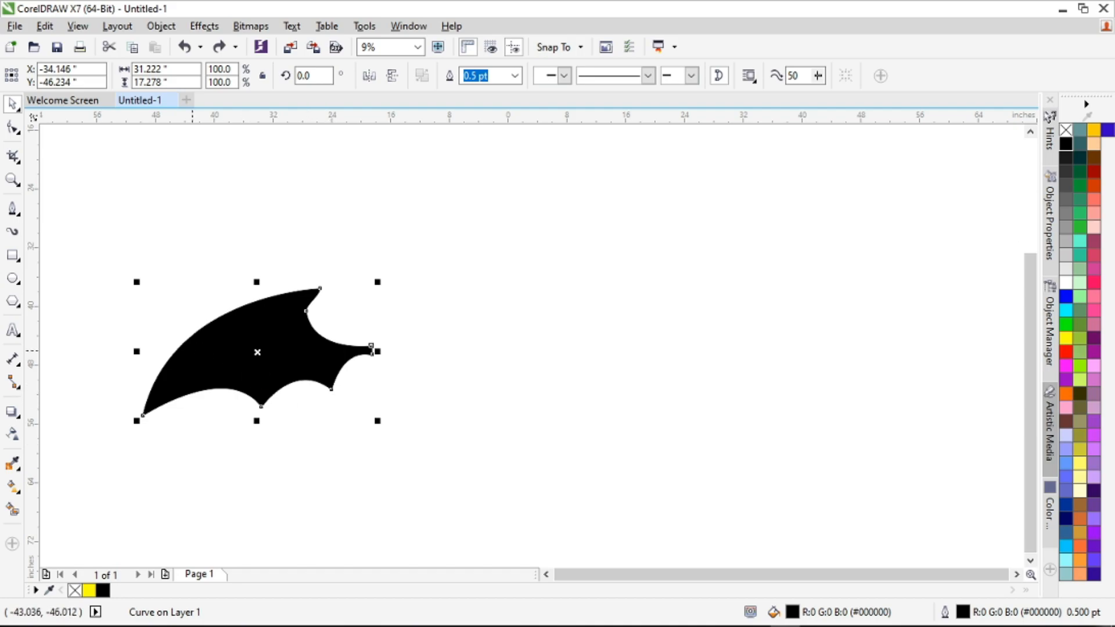
Mirror duplicates of the wing across its inner end while keeping the original, and remove the mirrored duplicates.
key("ctrl")
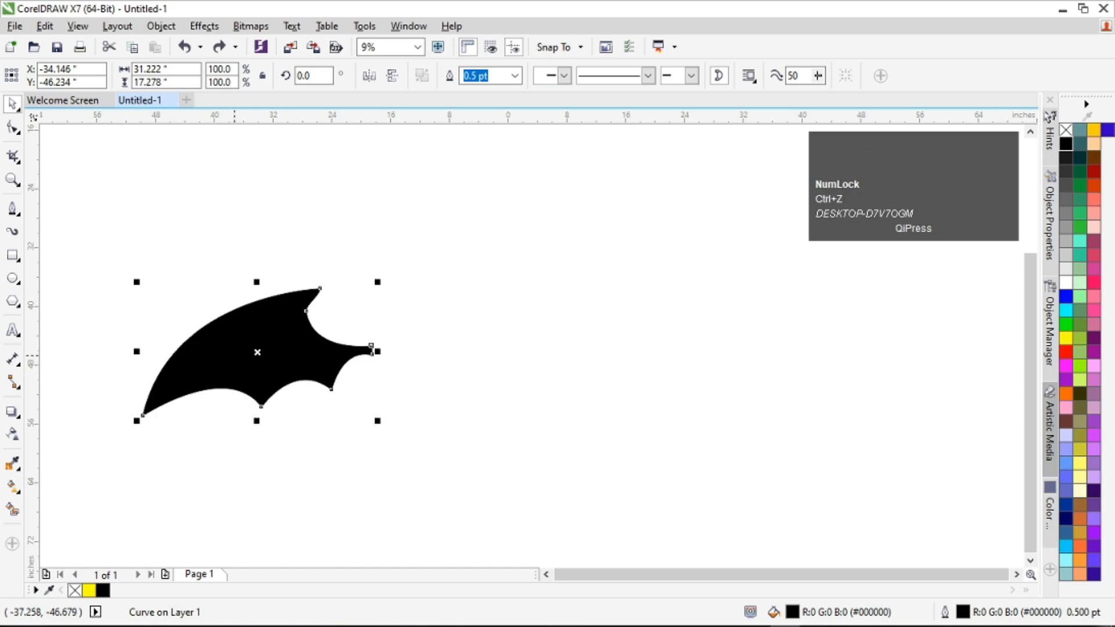
left_click_drag(137, 351, 520, 357)
key("space")
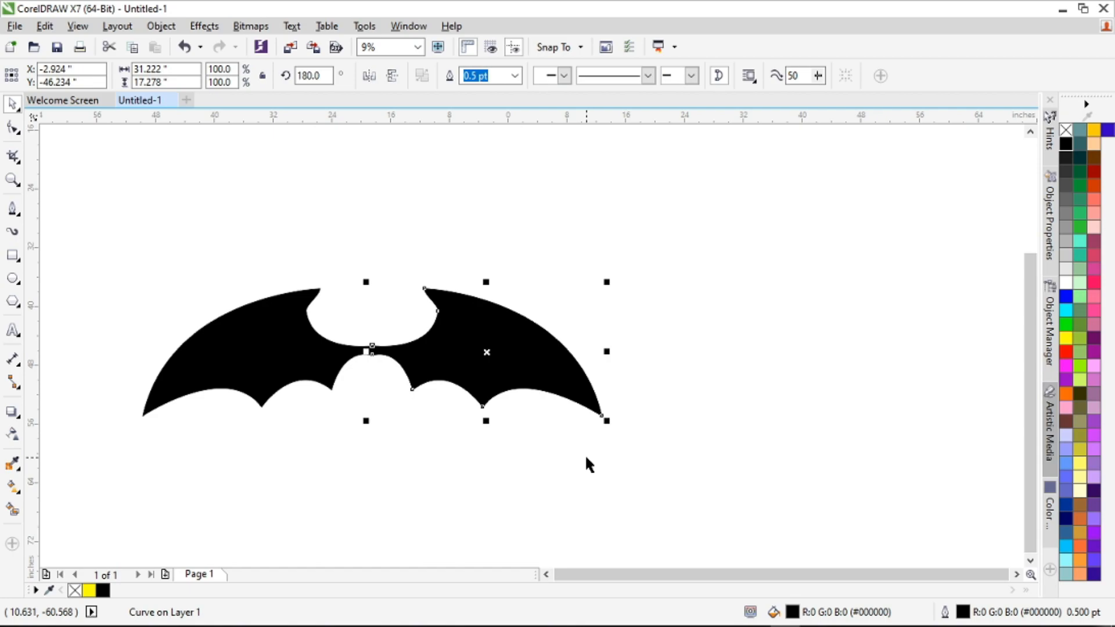
key("ctrl+z")
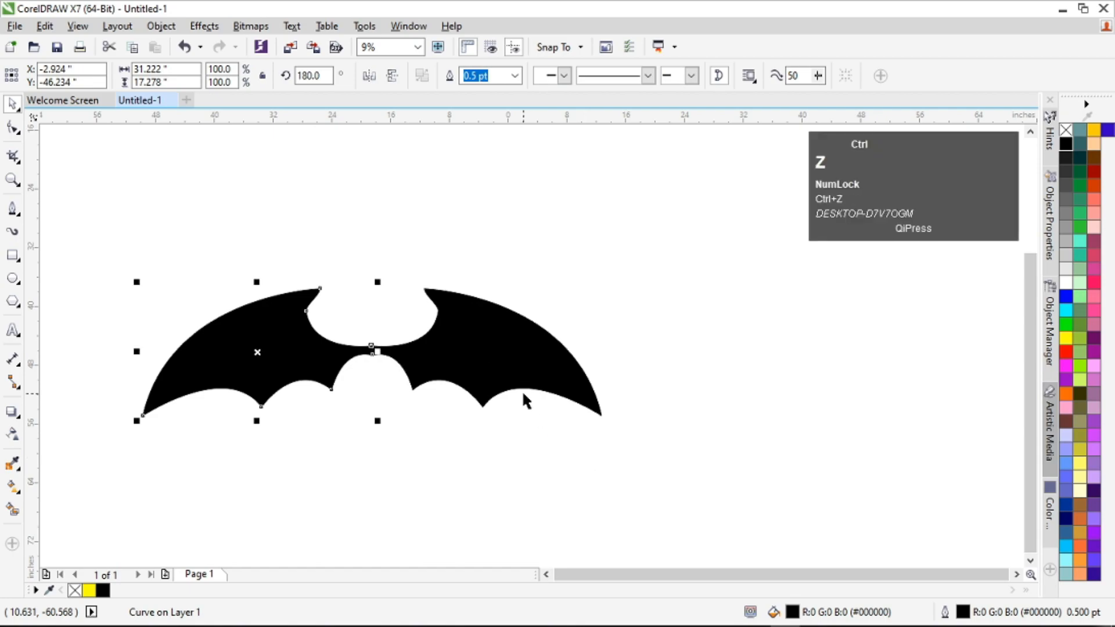
left_click(454, 356)
key("Delete")
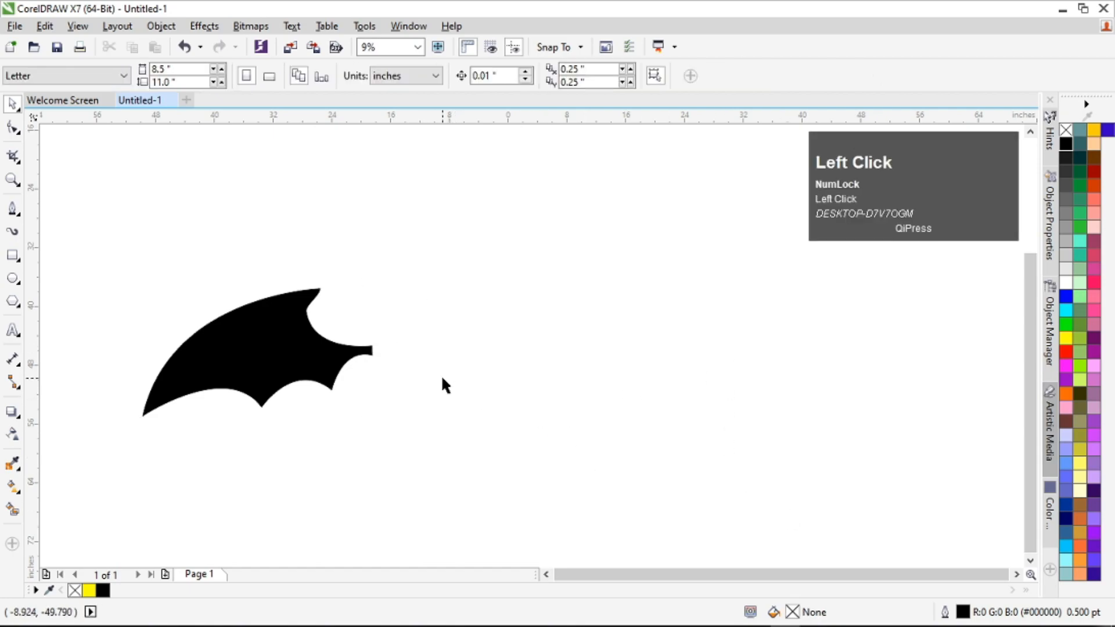
Mirror duplicates of the wing across its inner end to form a matching pair, and move one spare duplicate about 35 inches outward.
left_click(203, 364, "ctrl")
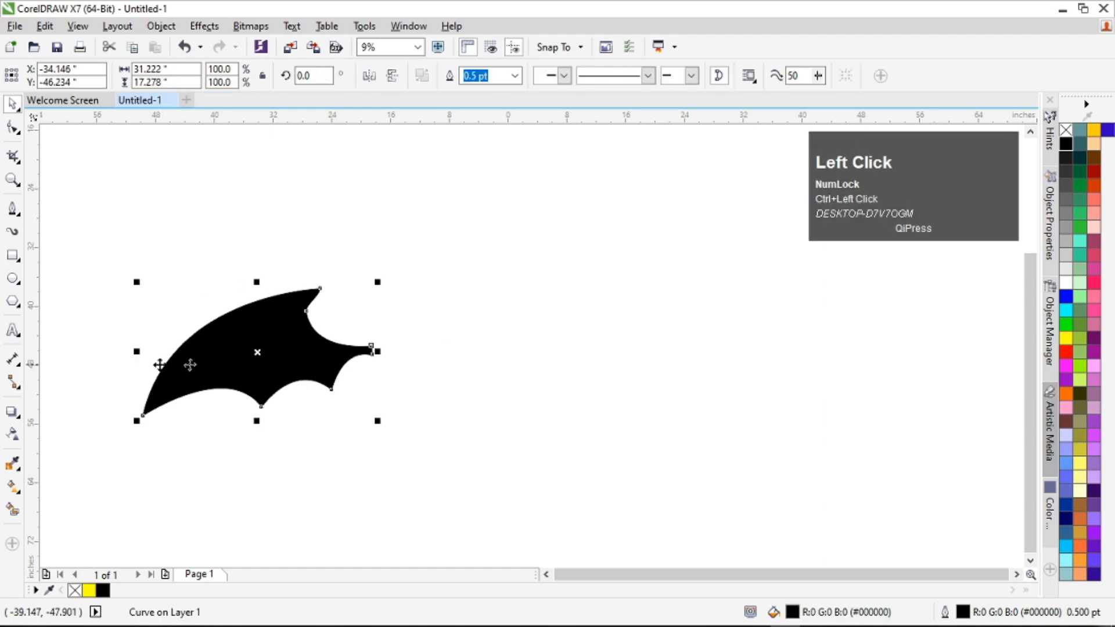
left_click_drag(373, 351, 413, 342)
key("space")
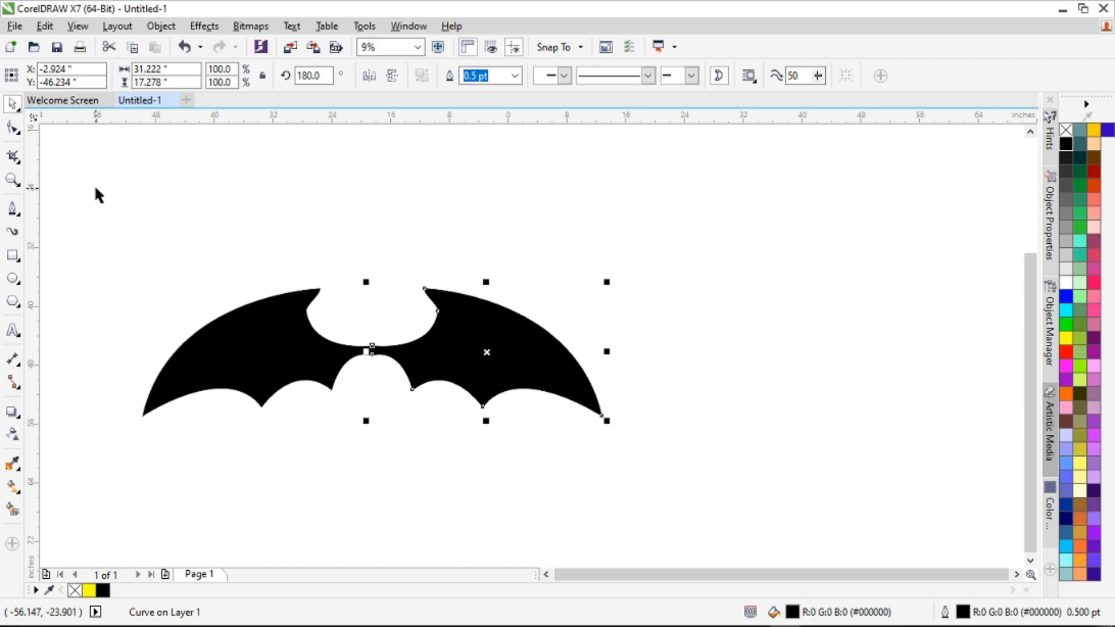
left_click(564, 284)
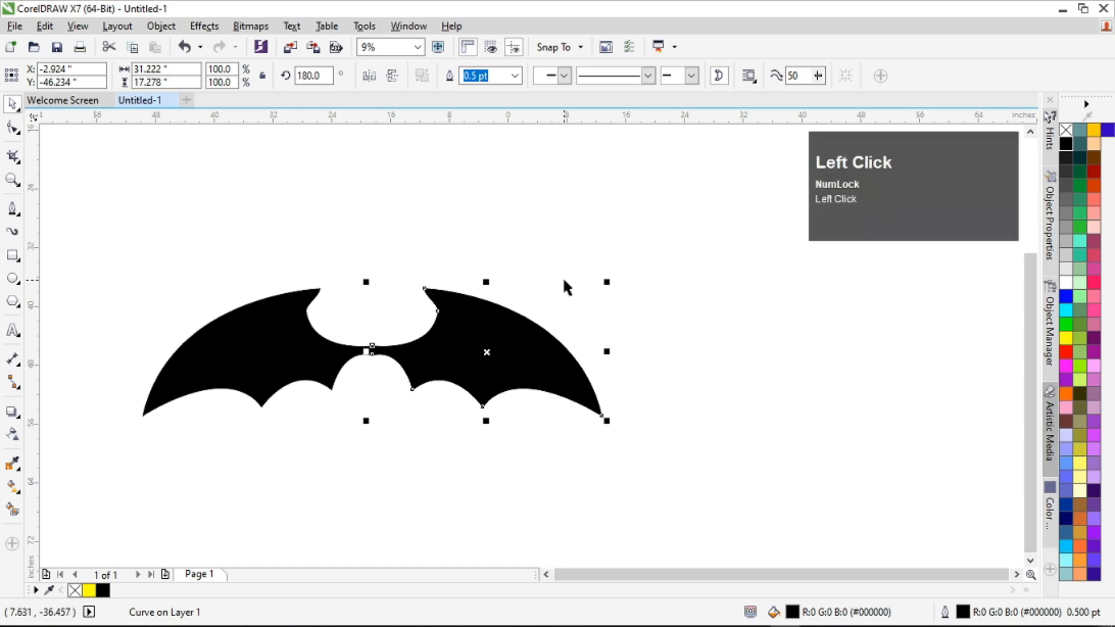
left_click_drag(484, 345, 753, 353)
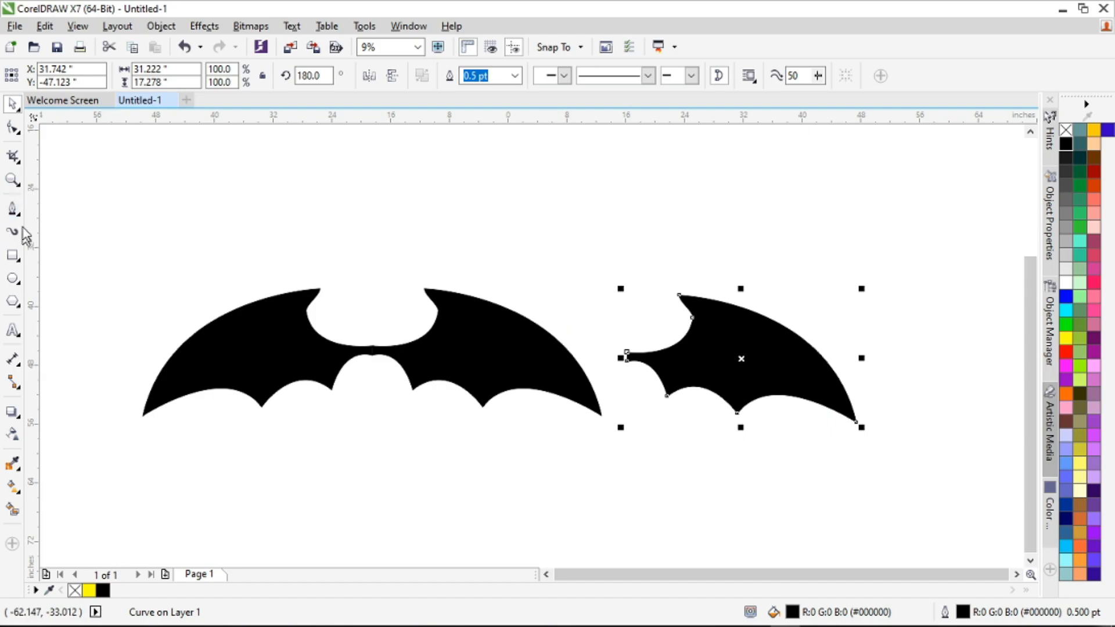
Draw an open Pen tool curve about 19 by 15 inches along the spare wing's outer edge, and delete it.
left_click(13, 209)
left_click(782, 284)
left_click_drag(921, 394, 939, 475)
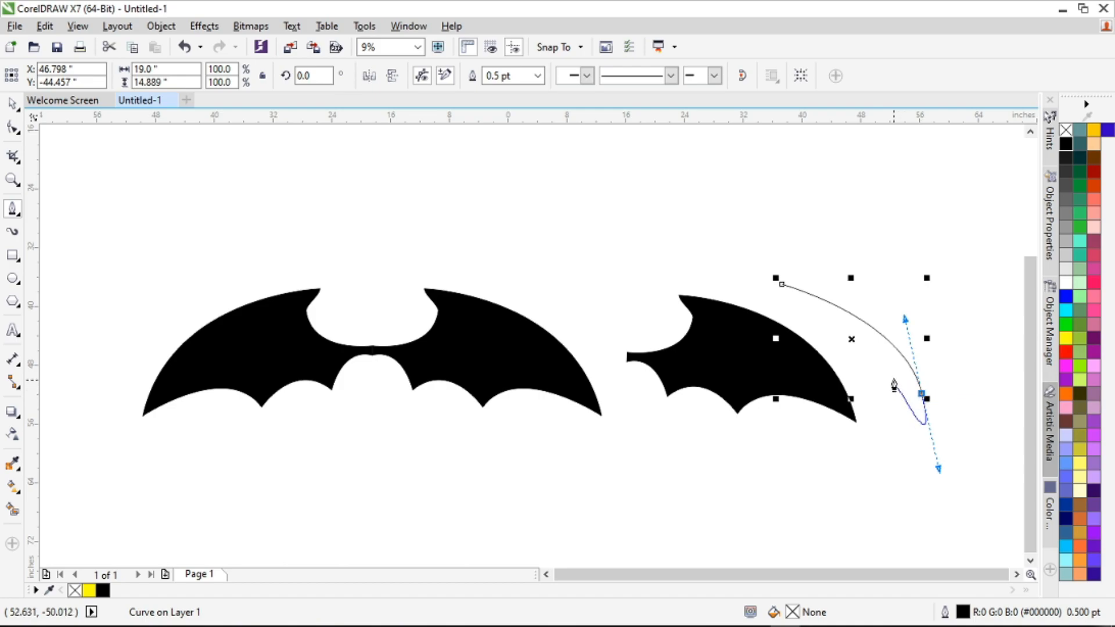
scroll(859, 365, "up", 1)
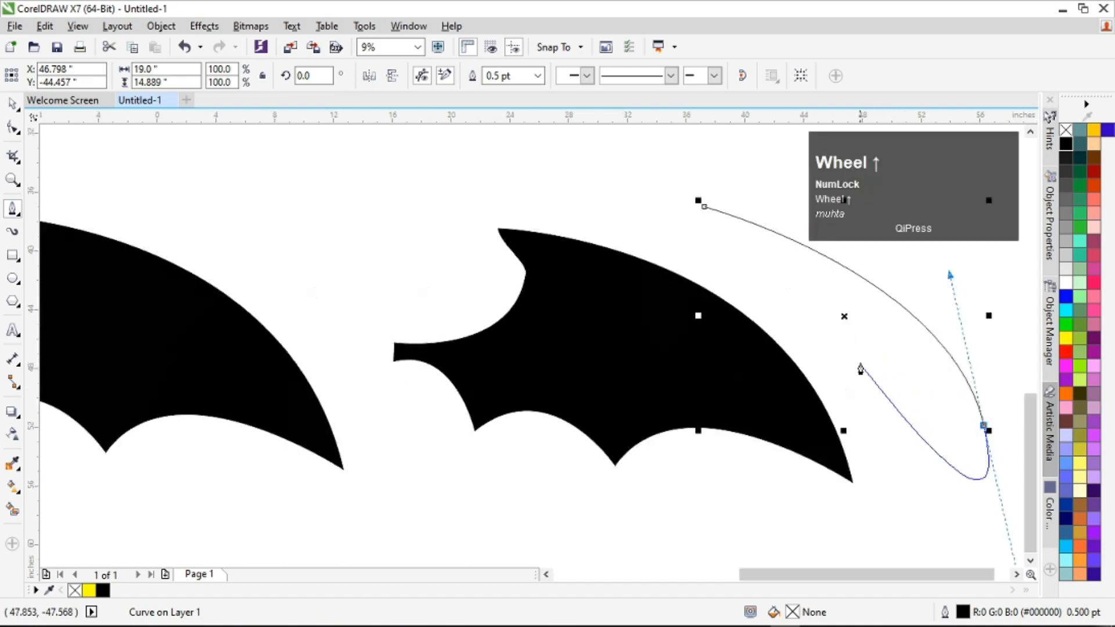
left_click(897, 303)
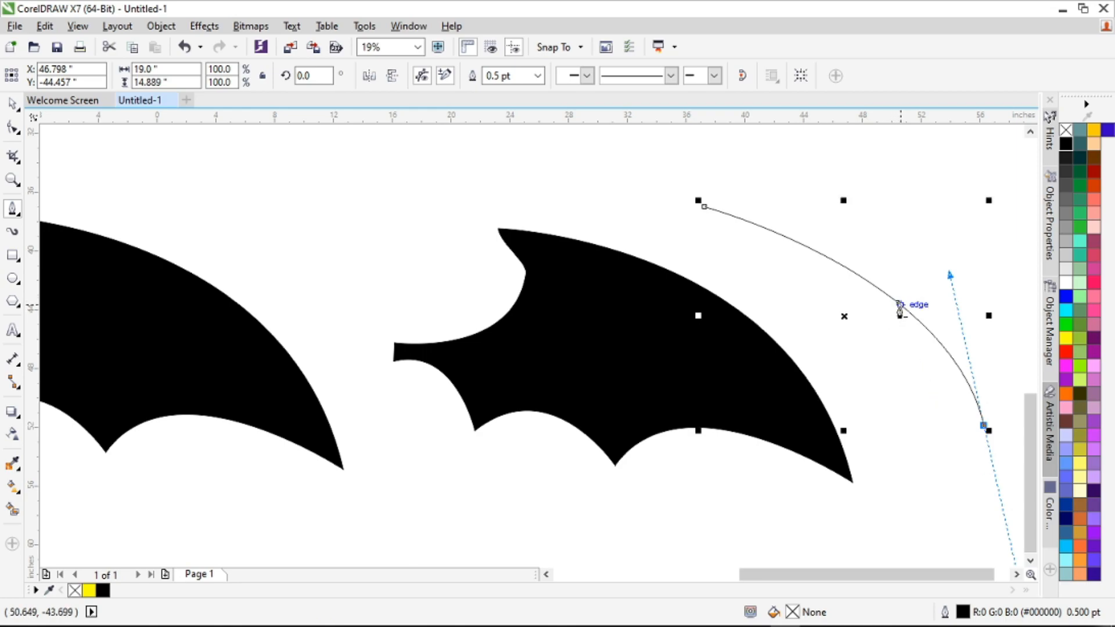
key("Delete")
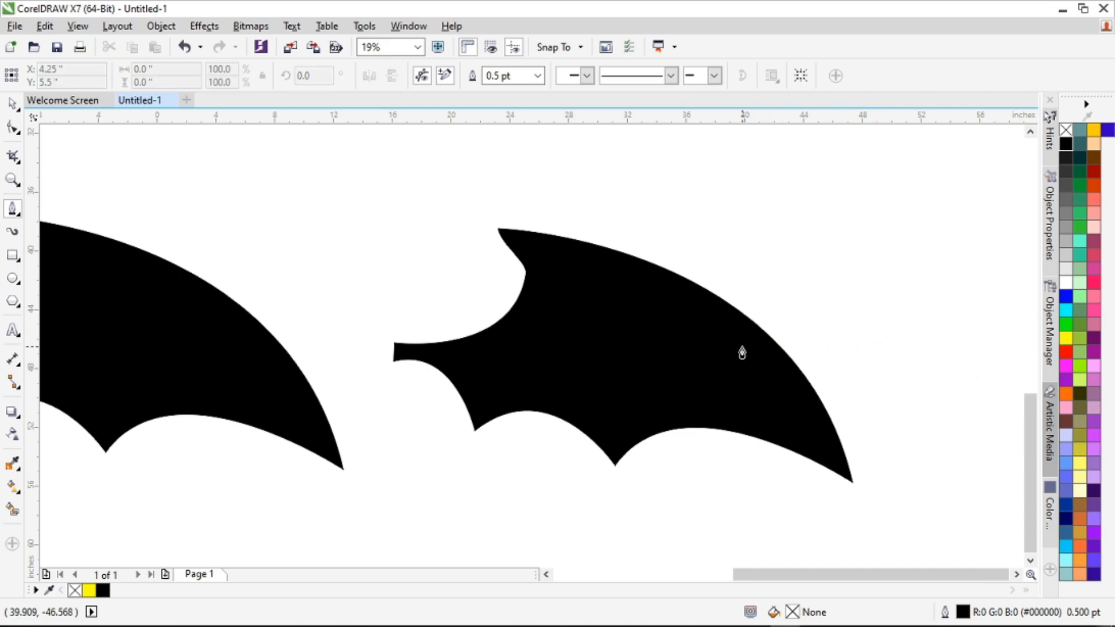
Add a node partway along the spare wing's convex outer edge with the Pen tool.
left_click(13, 126)
left_click_drag(639, 325, 729, 349)
left_click_drag(593, 378, 577, 340)
left_click(13, 208)
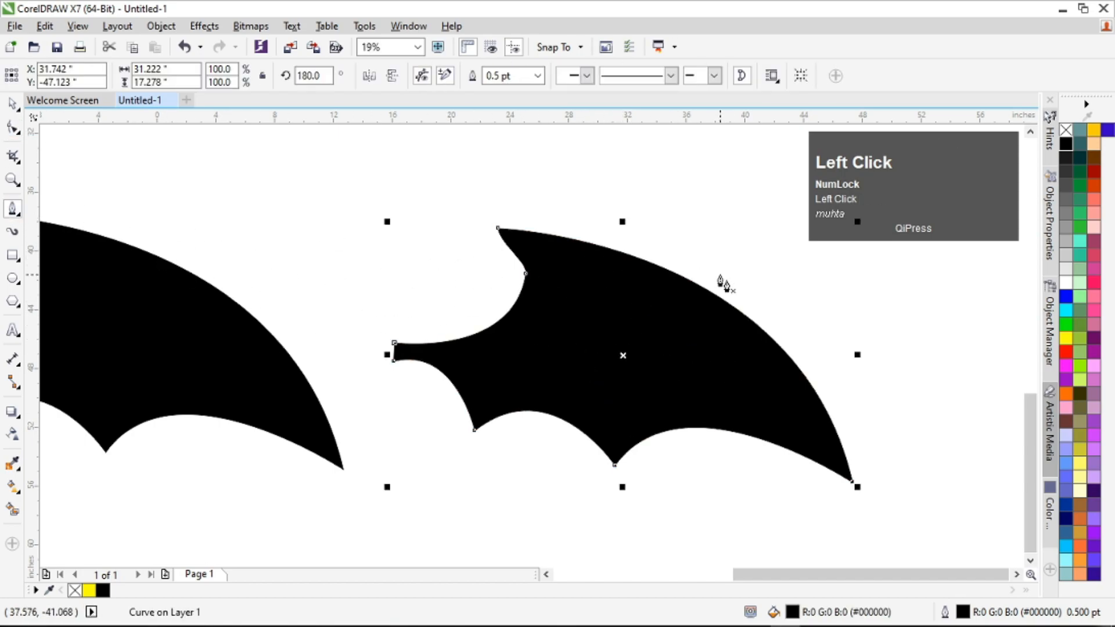
key("ctrl+alt")
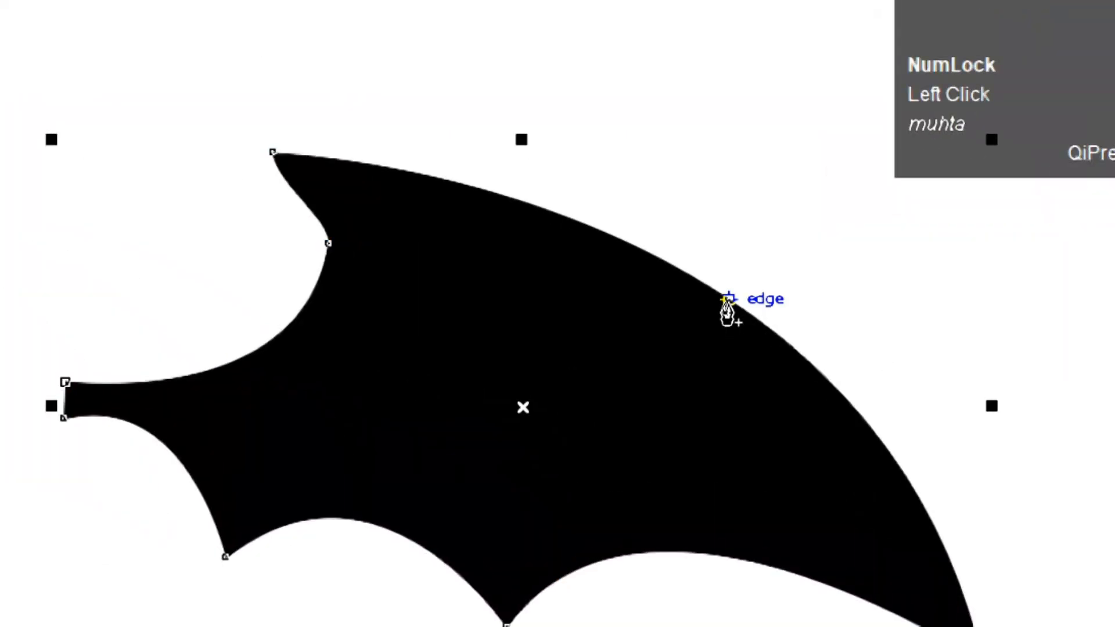
left_click(728, 300)
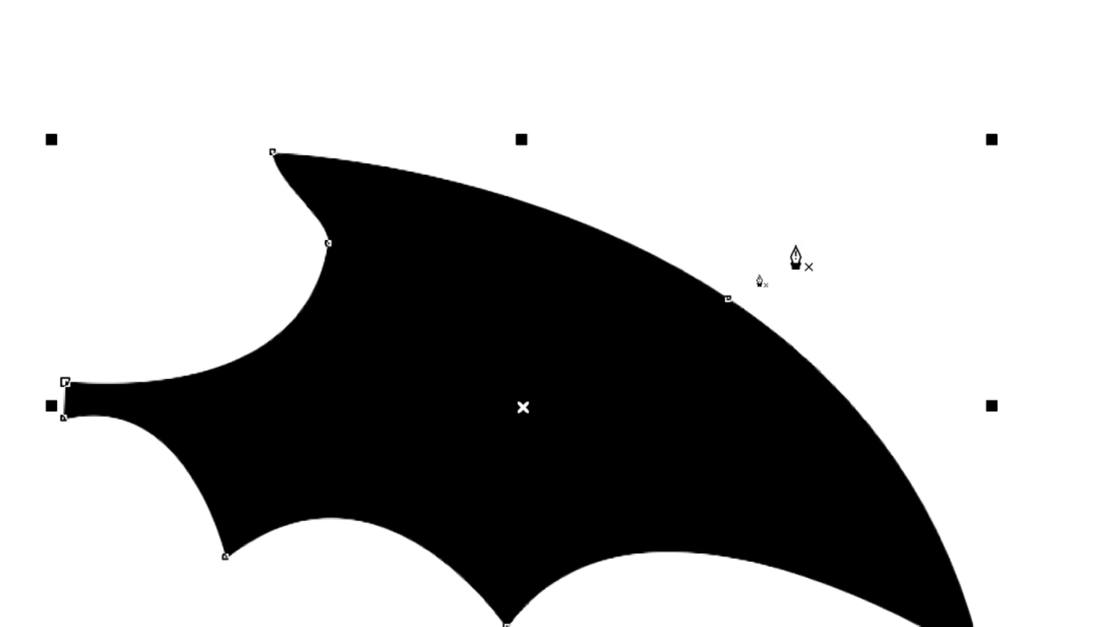
scroll(807, 348, "down", 3, "ctrl+super")
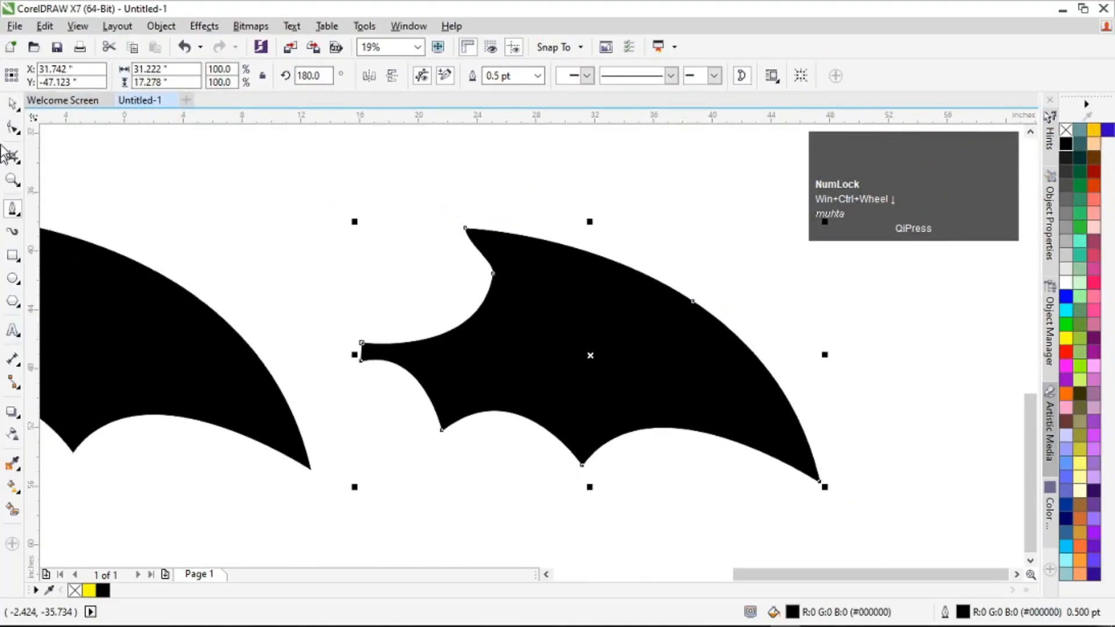
Delete the spare wing and the mirrored wing, keeping only the original wing.
left_click(12, 105)
scroll(490, 269, "down", 1)
left_click(520, 264)
scroll(572, 270, "down", 1)
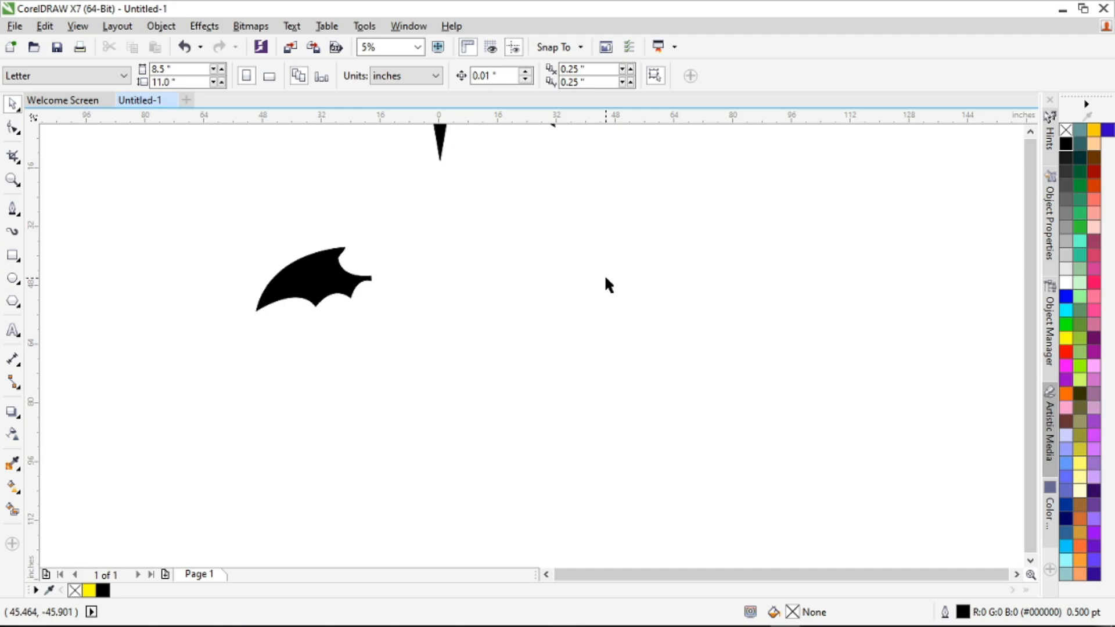
left_click(15, 210)
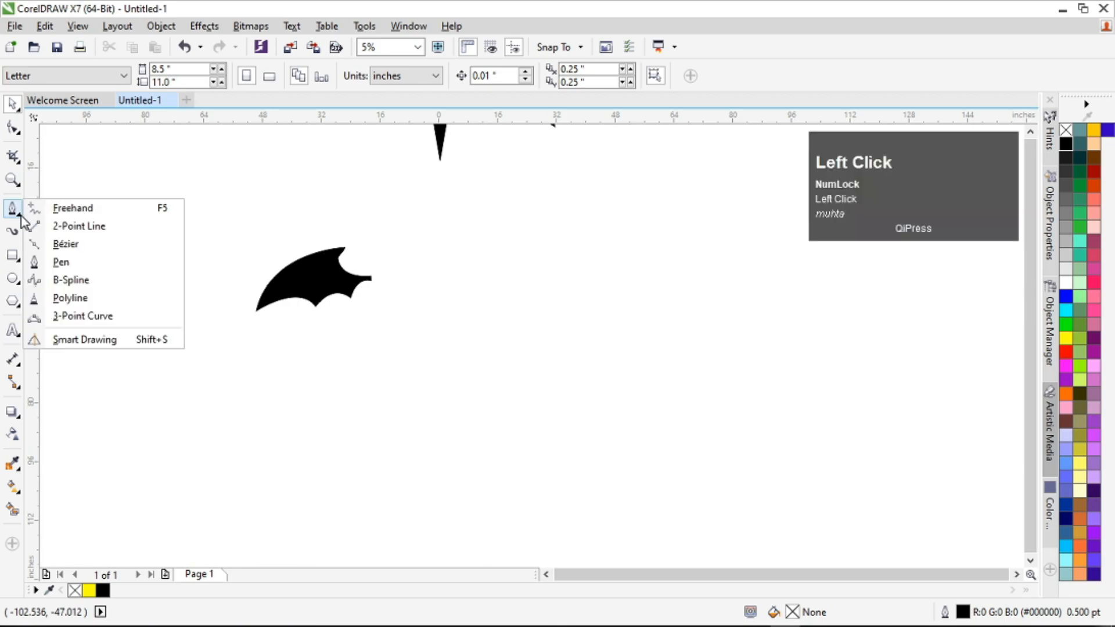
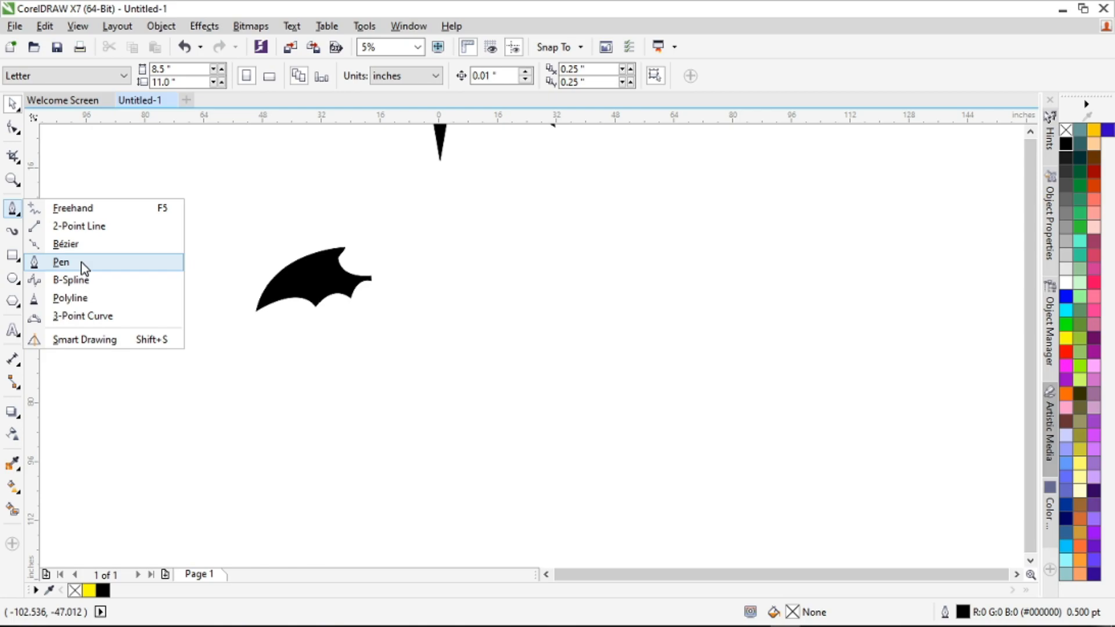
left_click(81, 263)
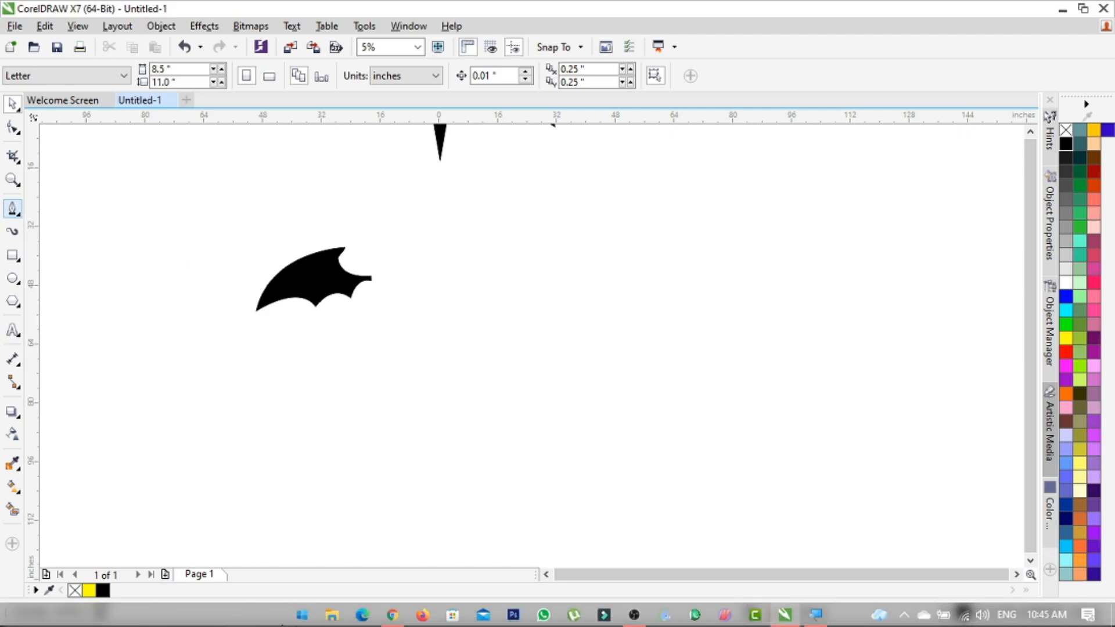
Switch to Chrome, search Google Images for "donal duck" in a new tab, and open the Sketchok drawing of Donald Duck's face.
left_click(393, 614)
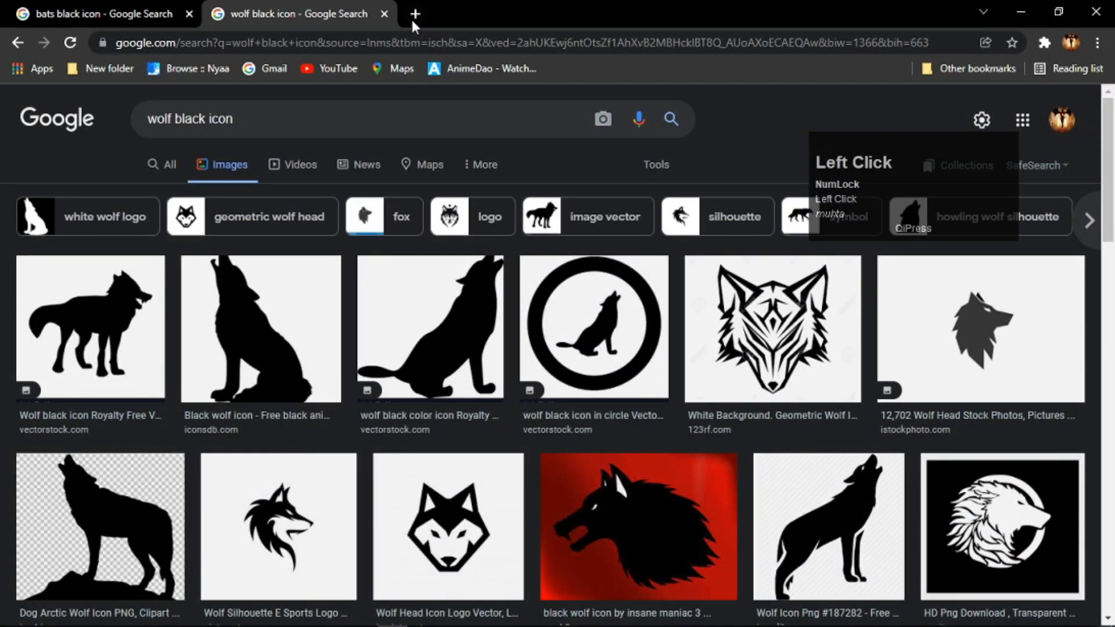
left_click(414, 14)
left_click(472, 330)
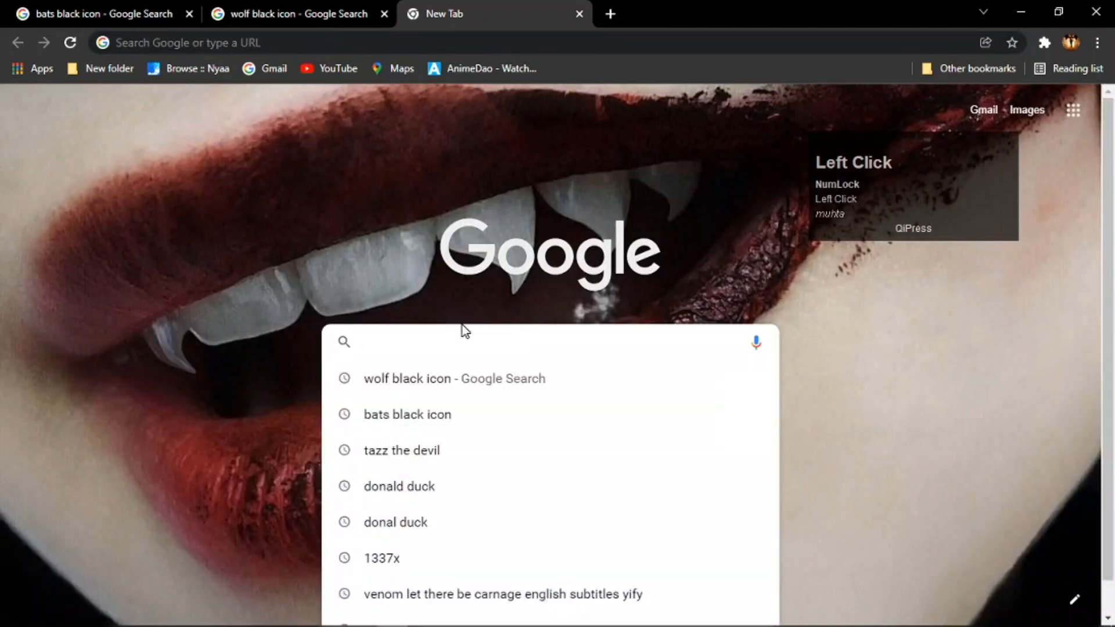
type("donal duck")
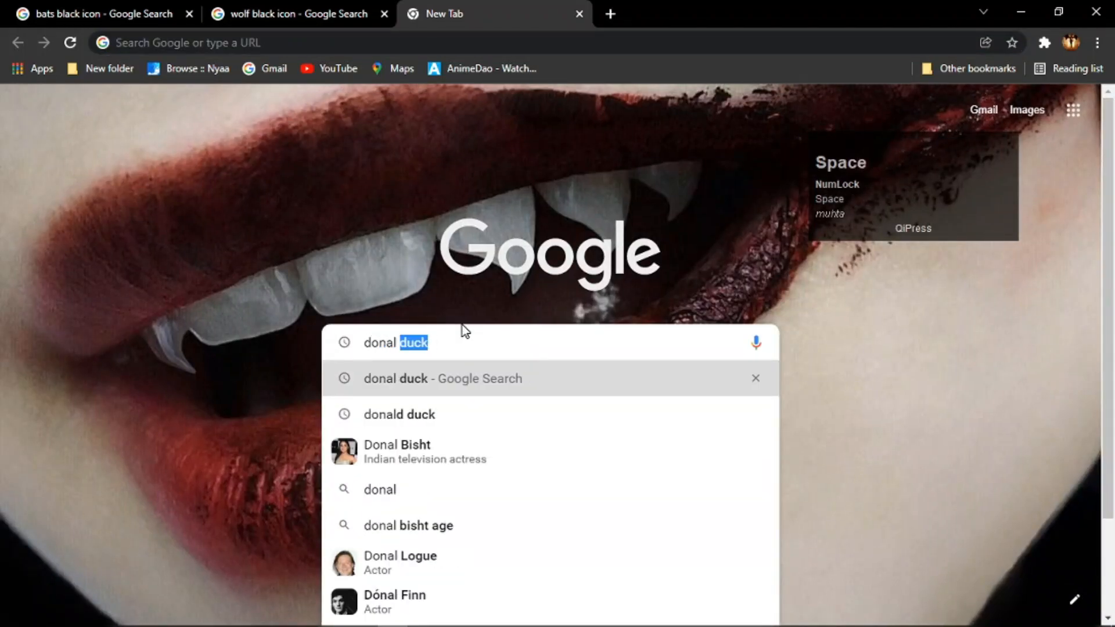
key("Return")
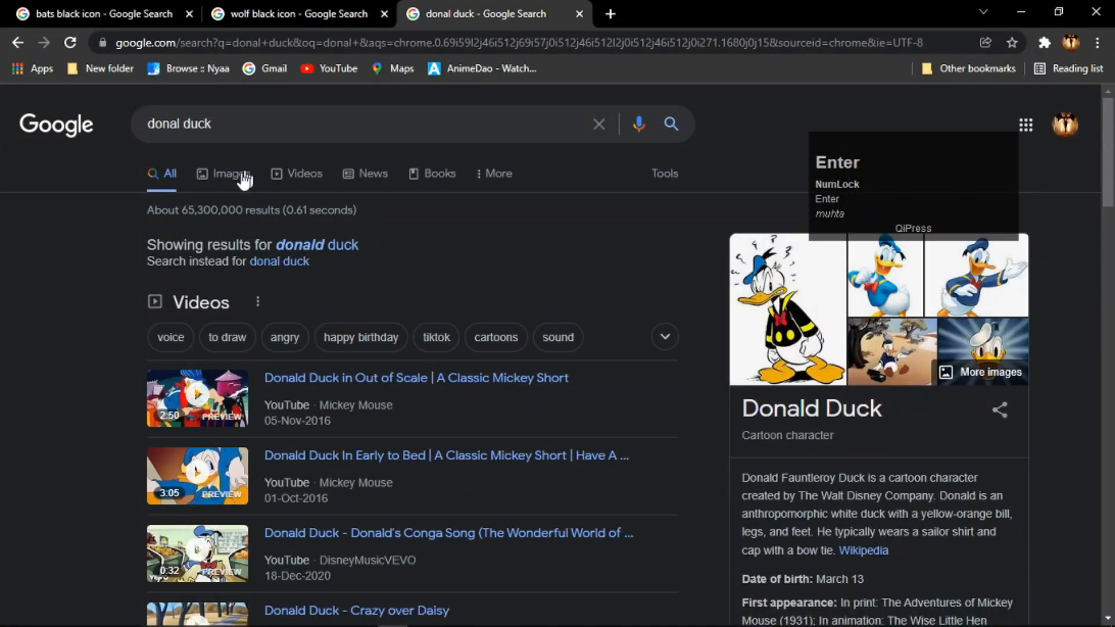
left_click(248, 176)
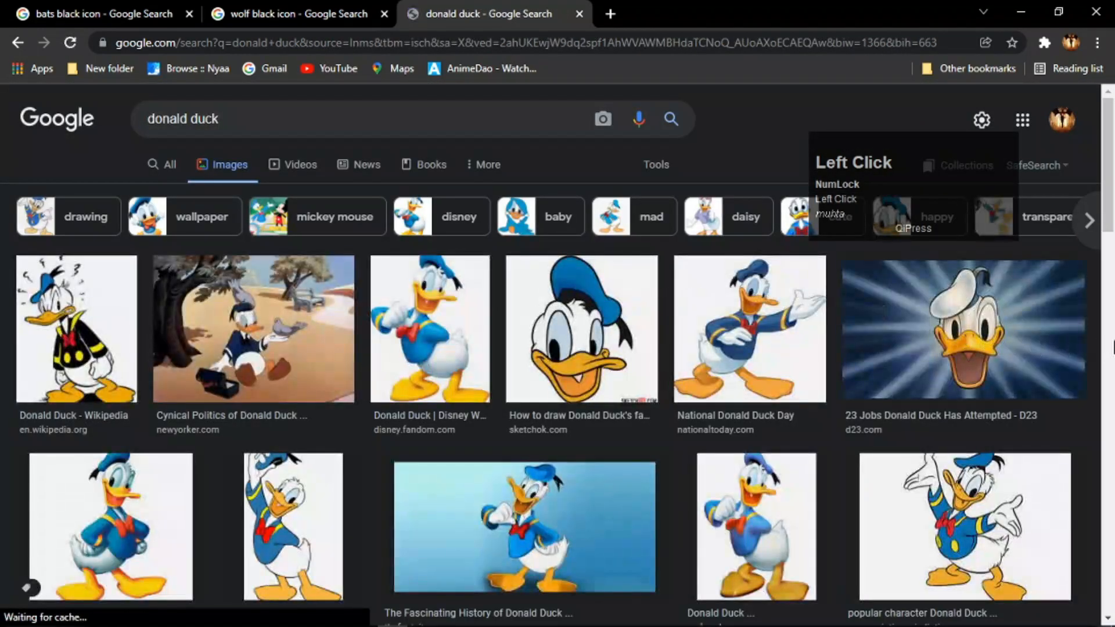
left_click(606, 336)
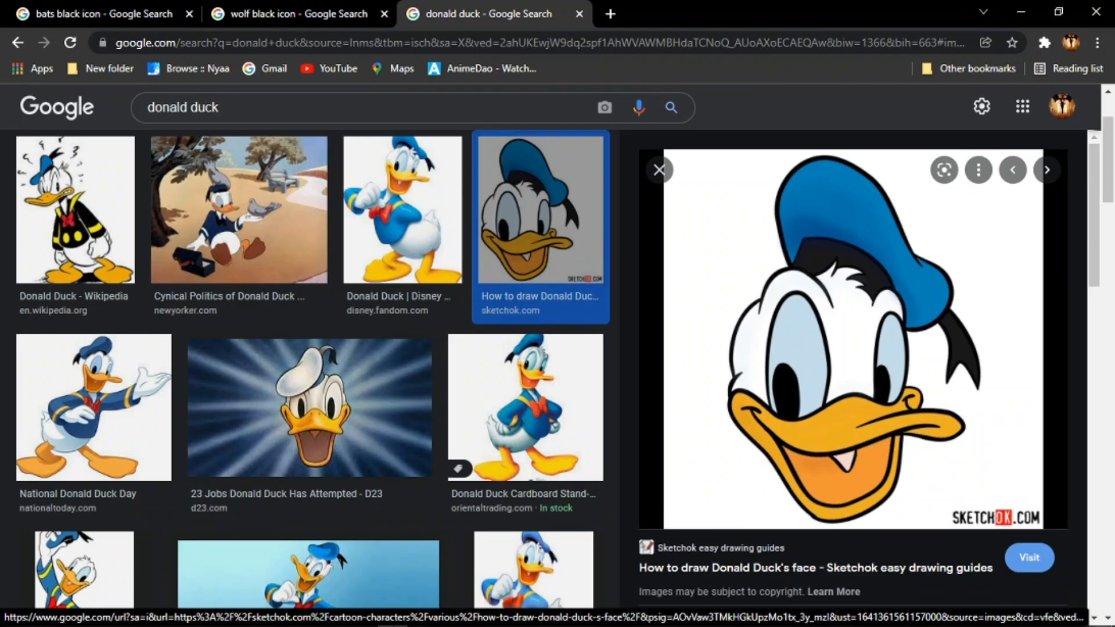
mouse_move(662, 623)
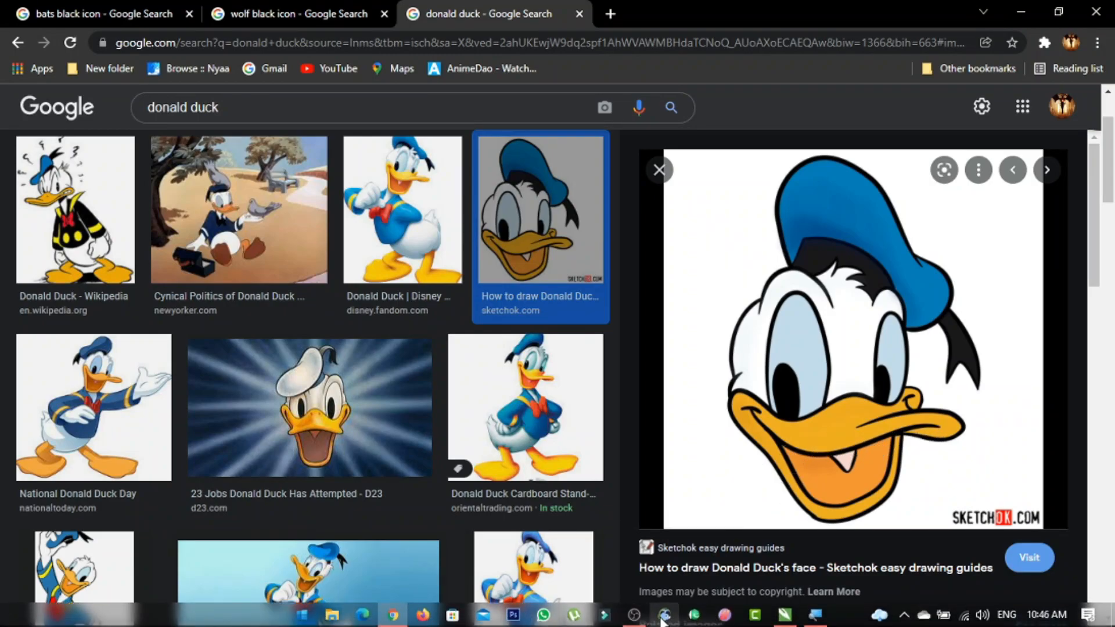
Switch to CorelDRAW, draw a long wavy stroke below the wing with a tapered Artistic Media preset, and set its width to 5.13 inches.
left_click(784, 616)
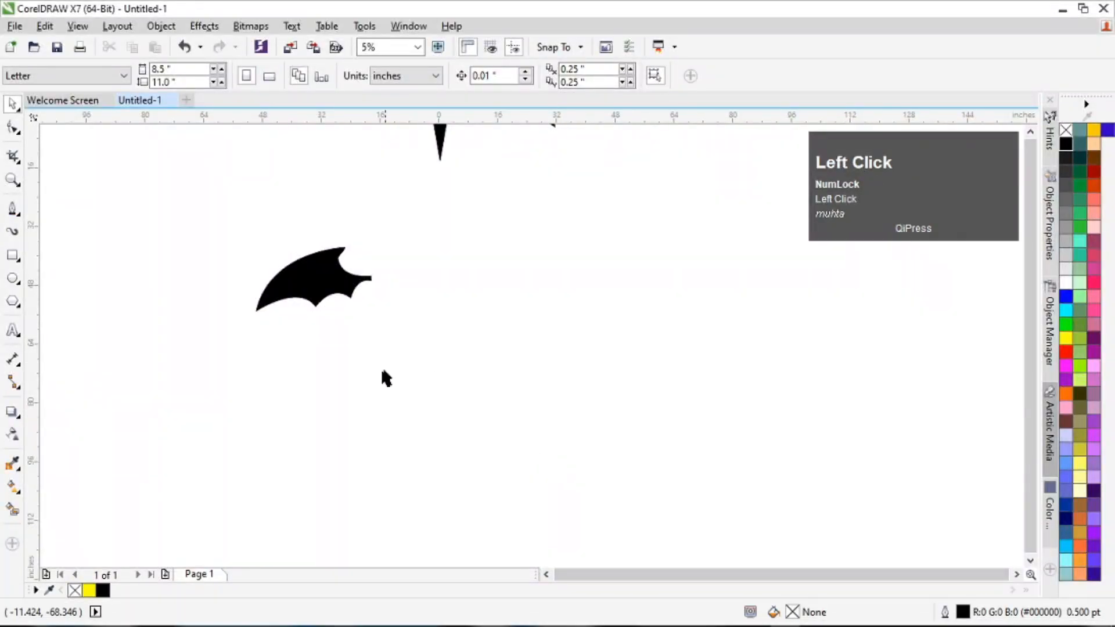
left_click(13, 231)
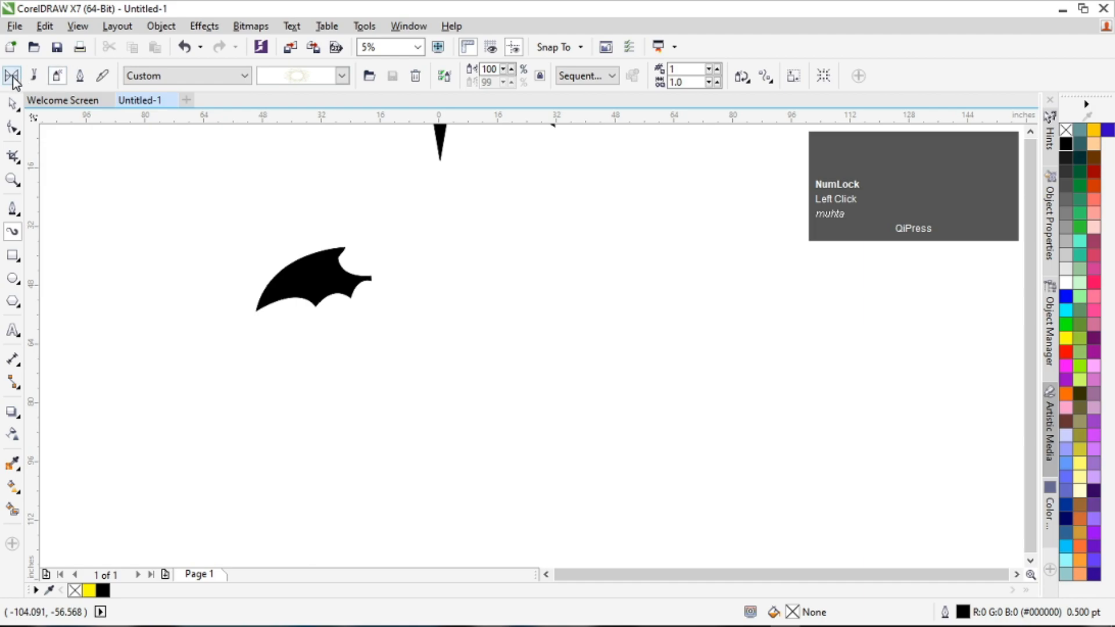
left_click(11, 75)
left_click(209, 76)
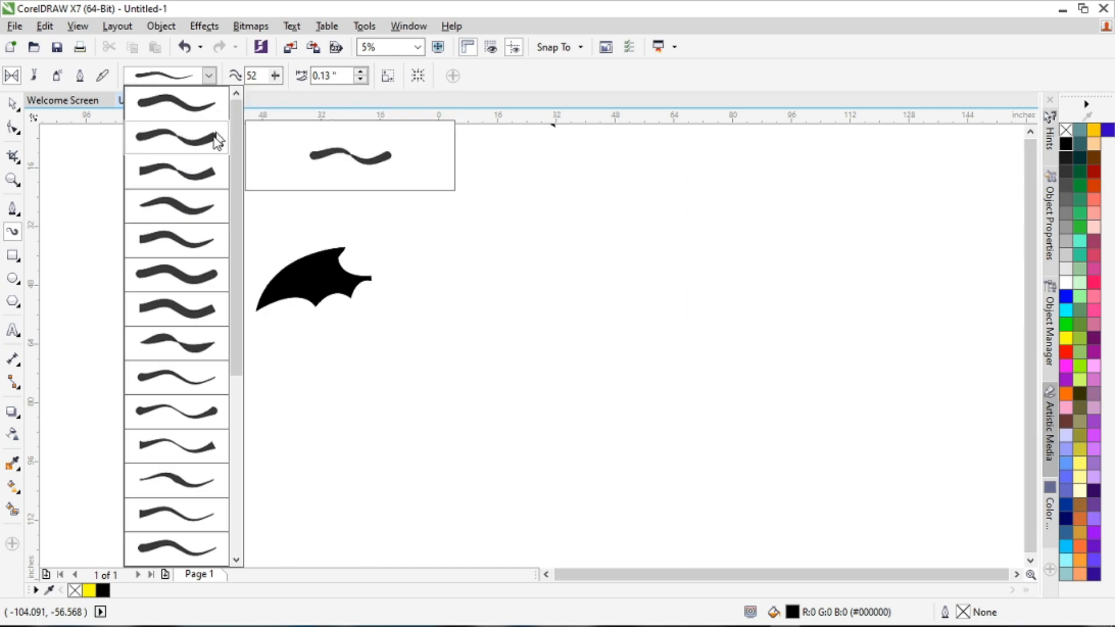
left_click(201, 216)
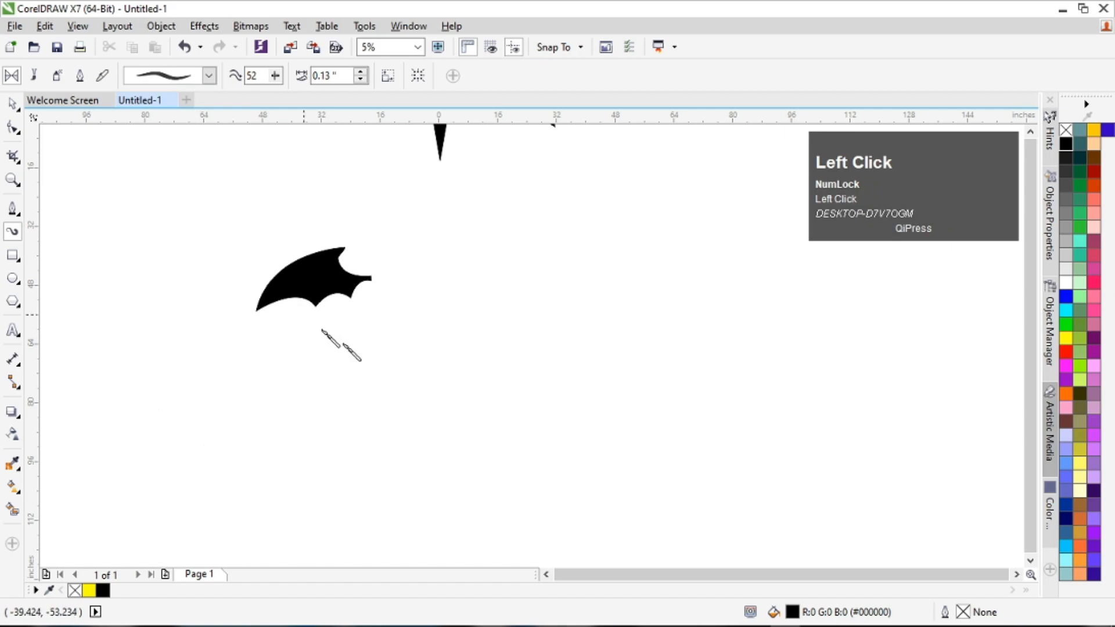
mouse_move(442, 336)
left_mouse_down()
mouse_move(438, 460)
mouse_move(501, 452)
mouse_move(562, 409)
mouse_move(661, 434)
mouse_move(770, 417)
mouse_move(774, 375)
left_mouse_up()
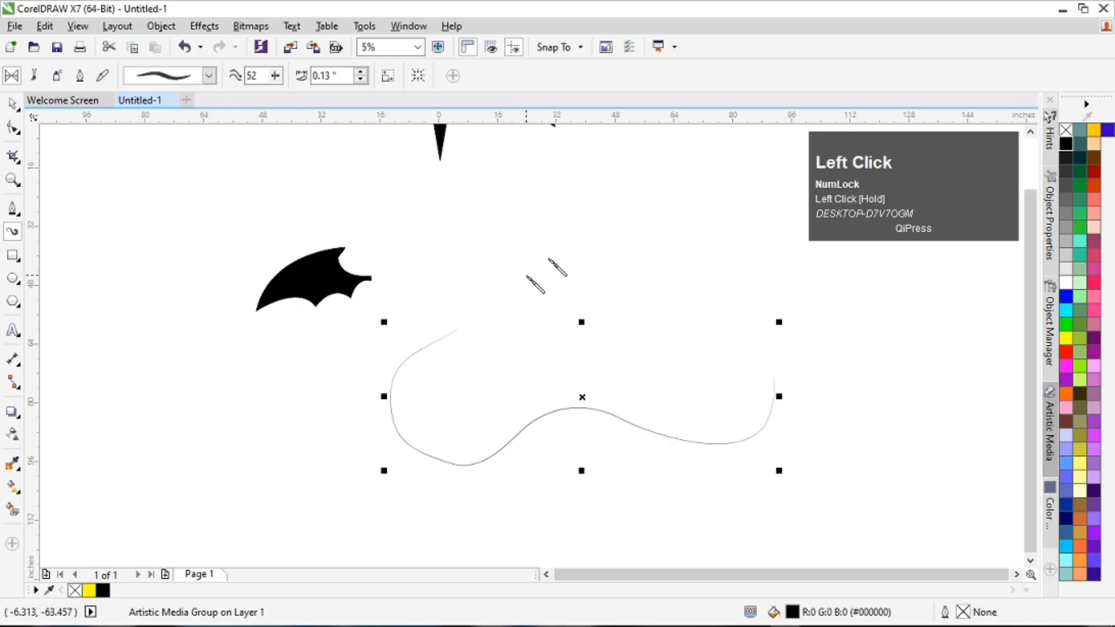
left_click(362, 72)
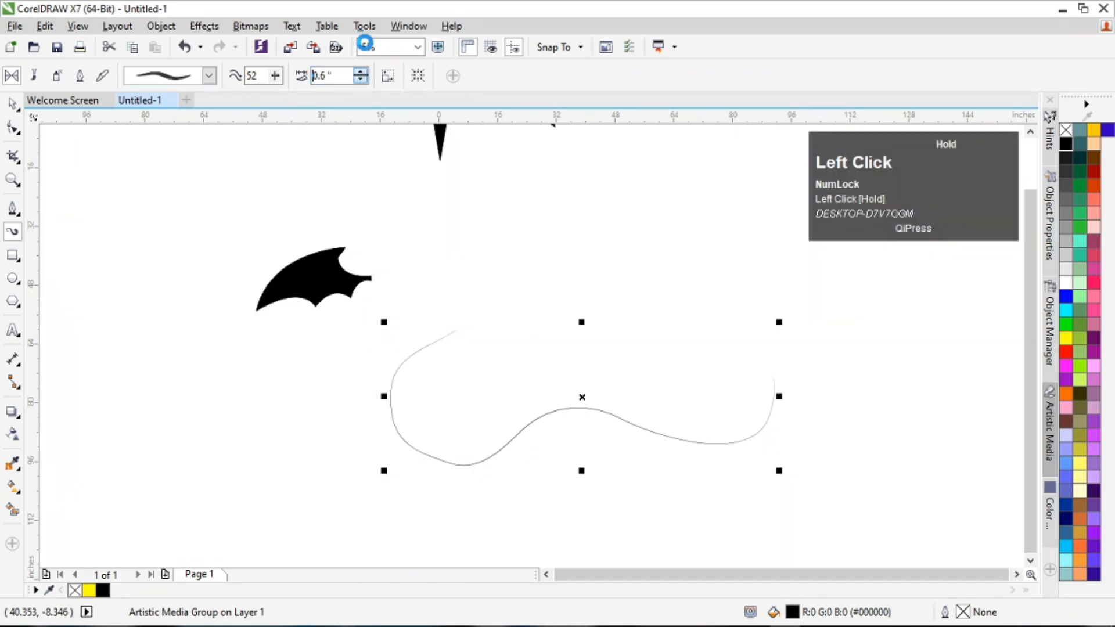
left_click_drag(355, 29, 336, 336)
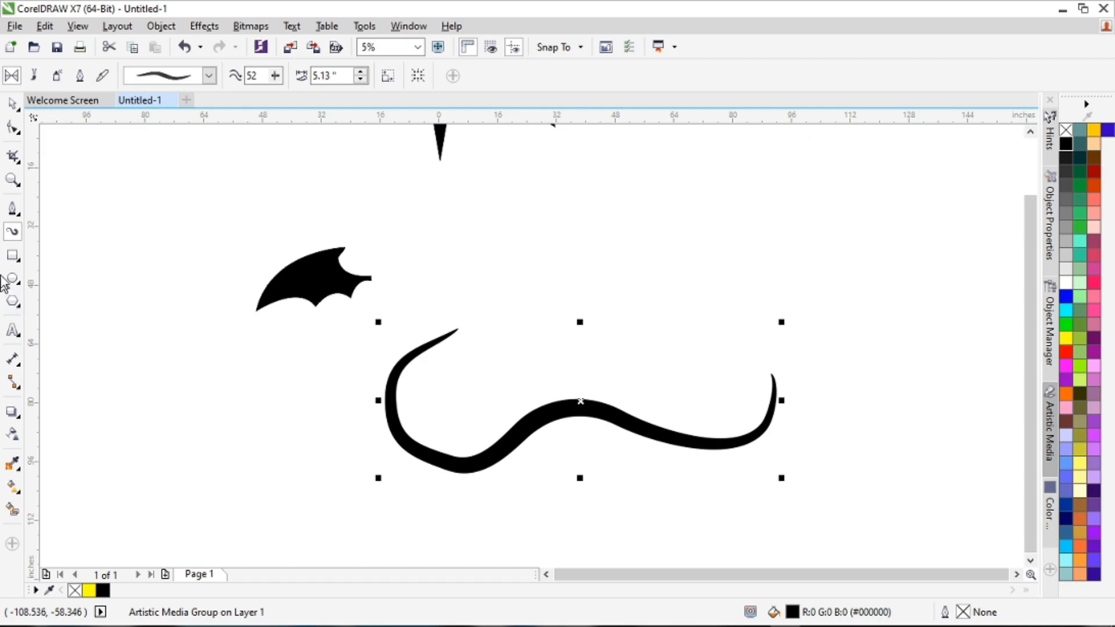
left_click(13, 104)
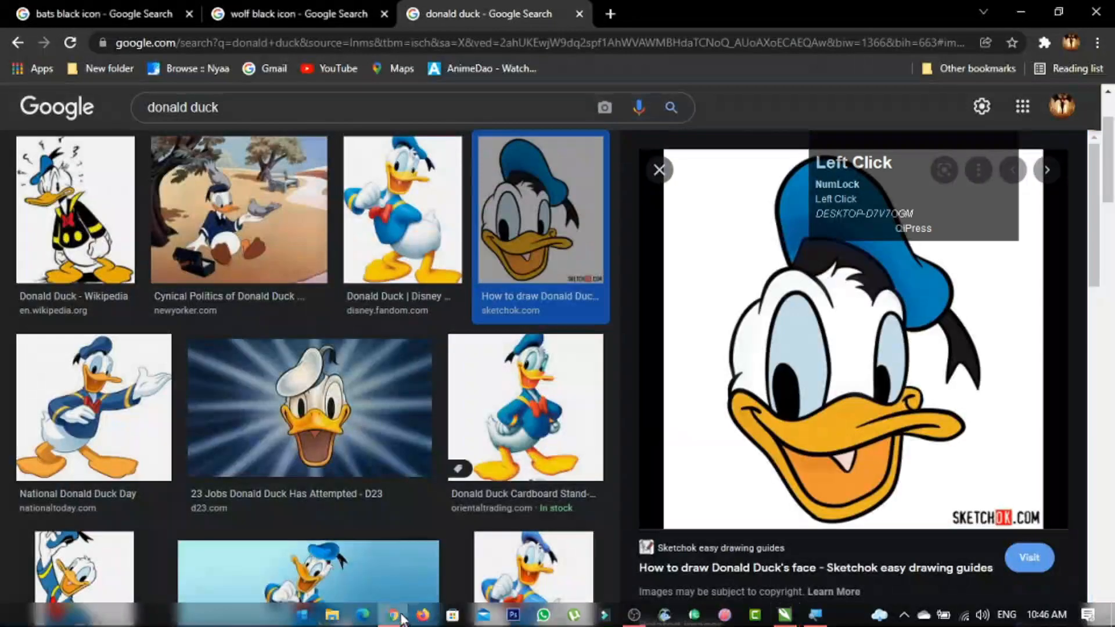
Switch to Chrome and examine the outline strokes in the Donald Duck face drawing.
left_click(393, 620)
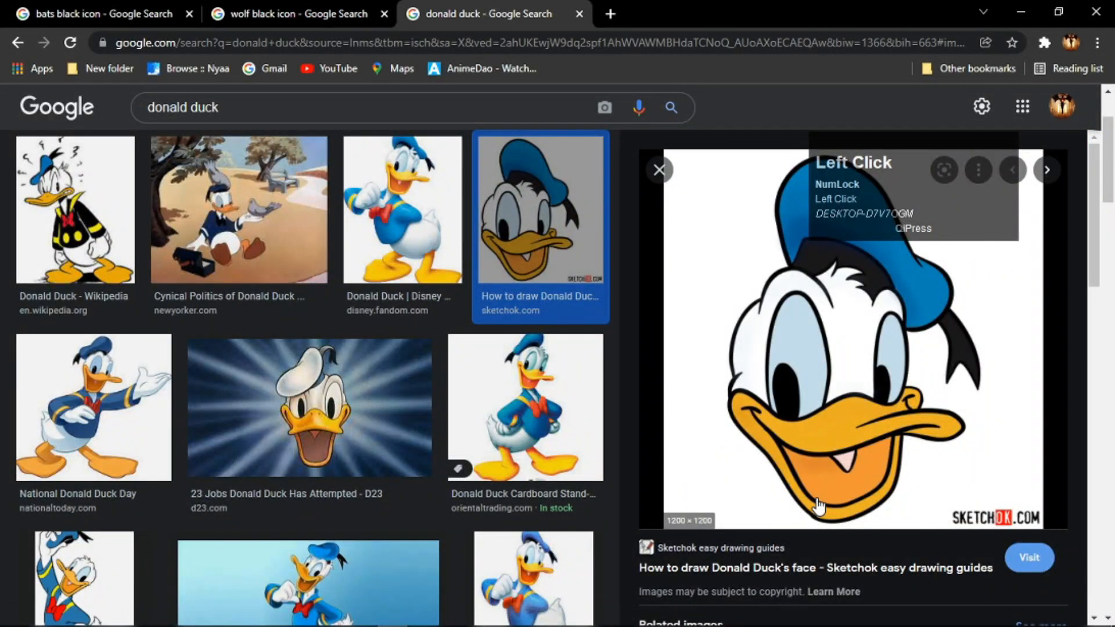
scroll(946, 454, "up", 2)
scroll(946, 454, "down", 2)
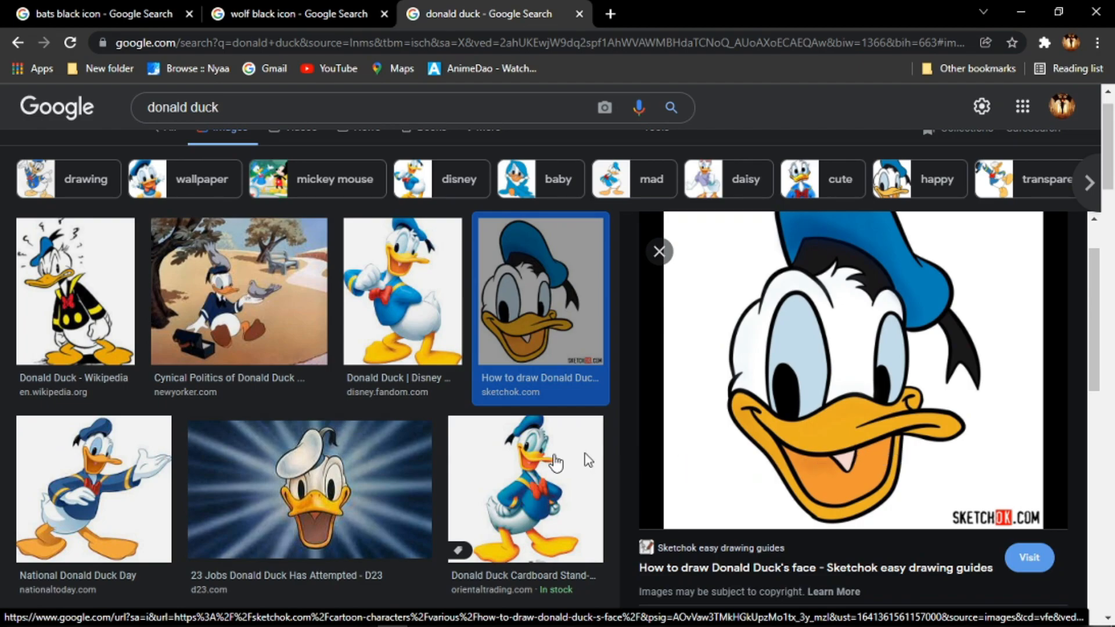
mouse_move(518, 623)
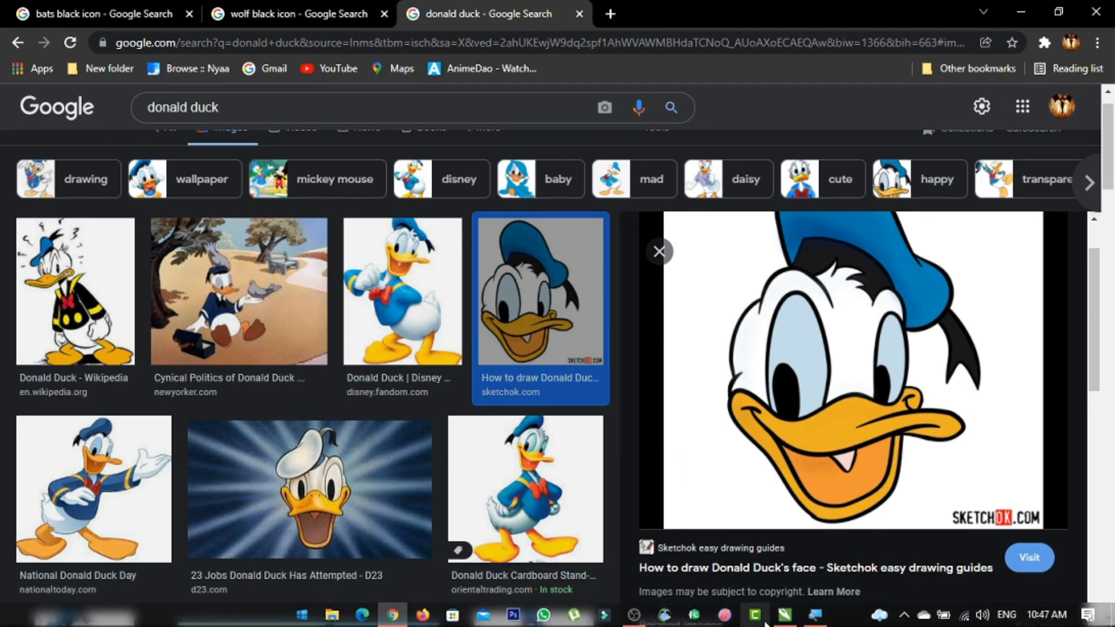
Switch to CorelDRAW and delete the wavy Artistic Media stroke.
left_click(784, 614)
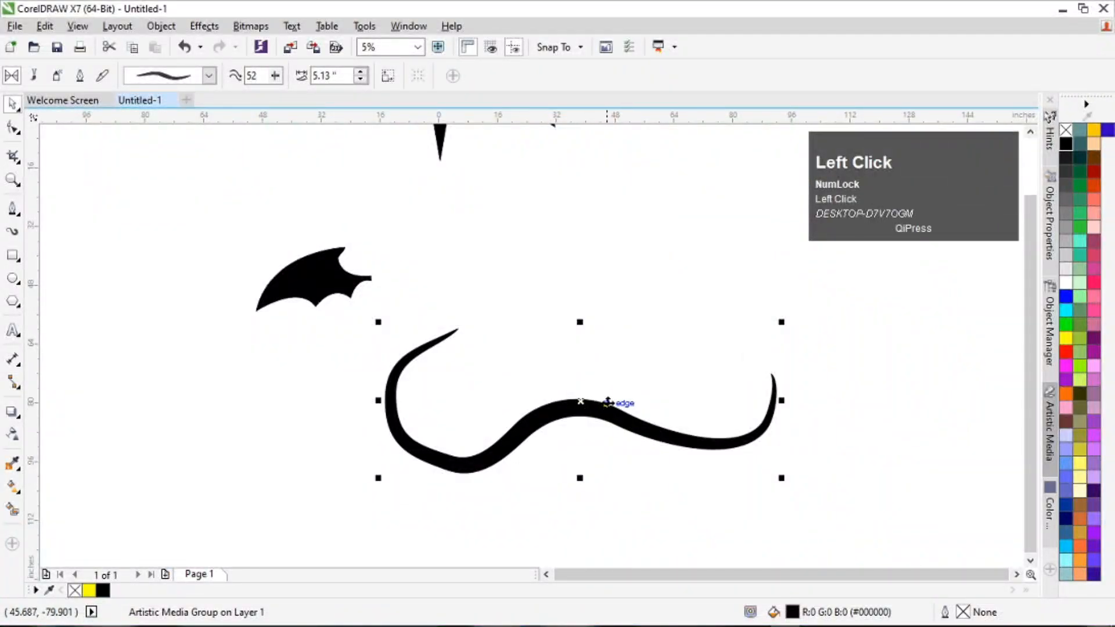
key("Delete")
scroll(544, 410, "down", 2)
scroll(468, 325, "up", 3)
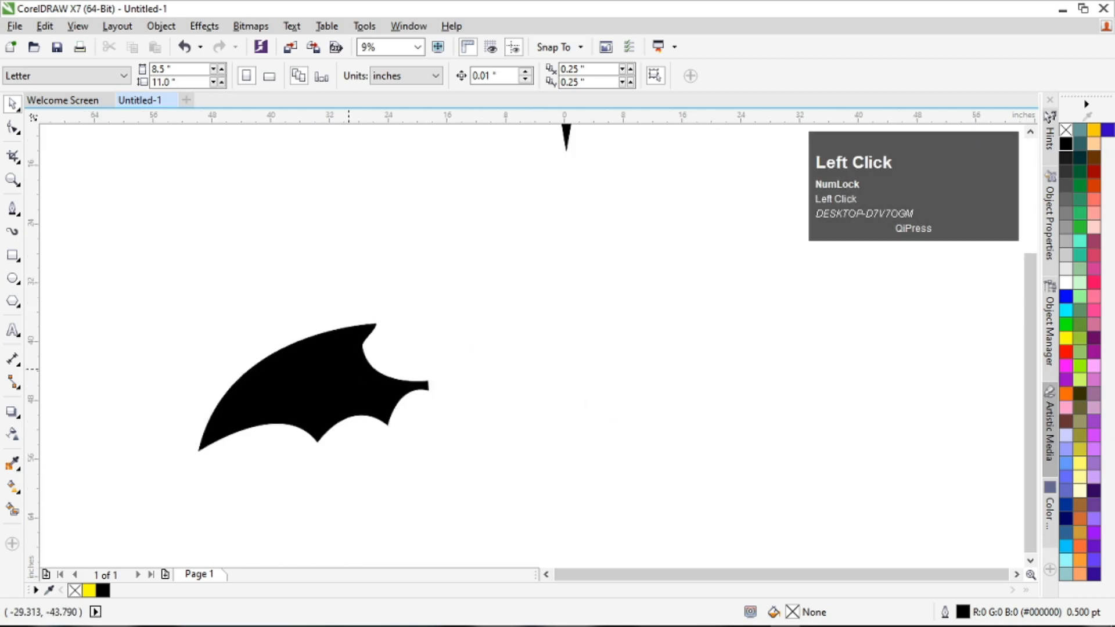
Fill the remaining wing with cyan.
left_click(395, 381)
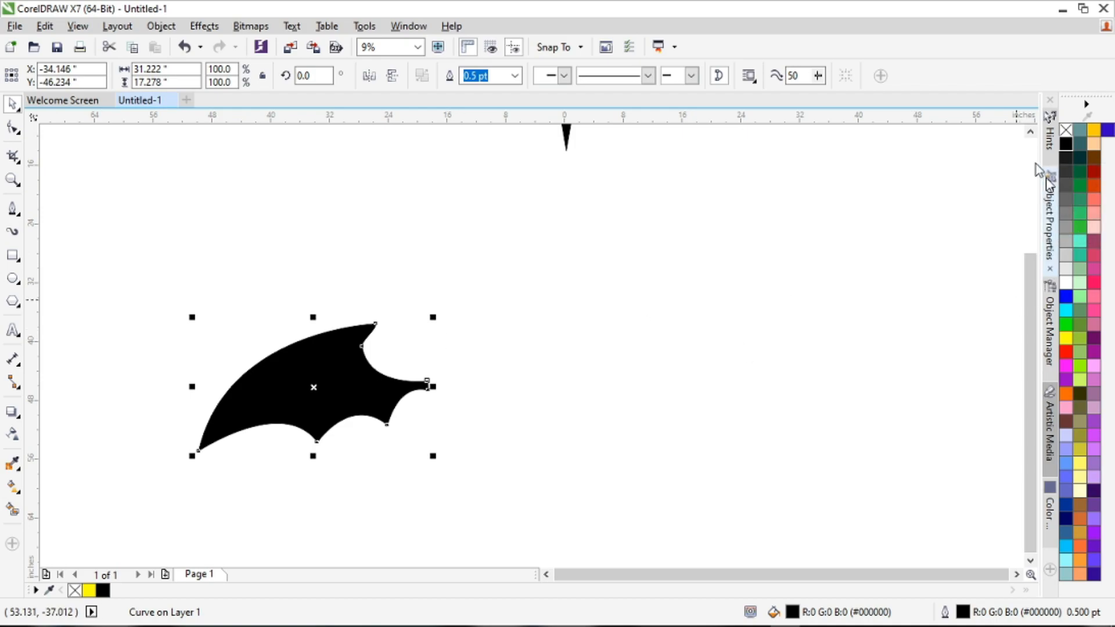
left_click(1067, 312)
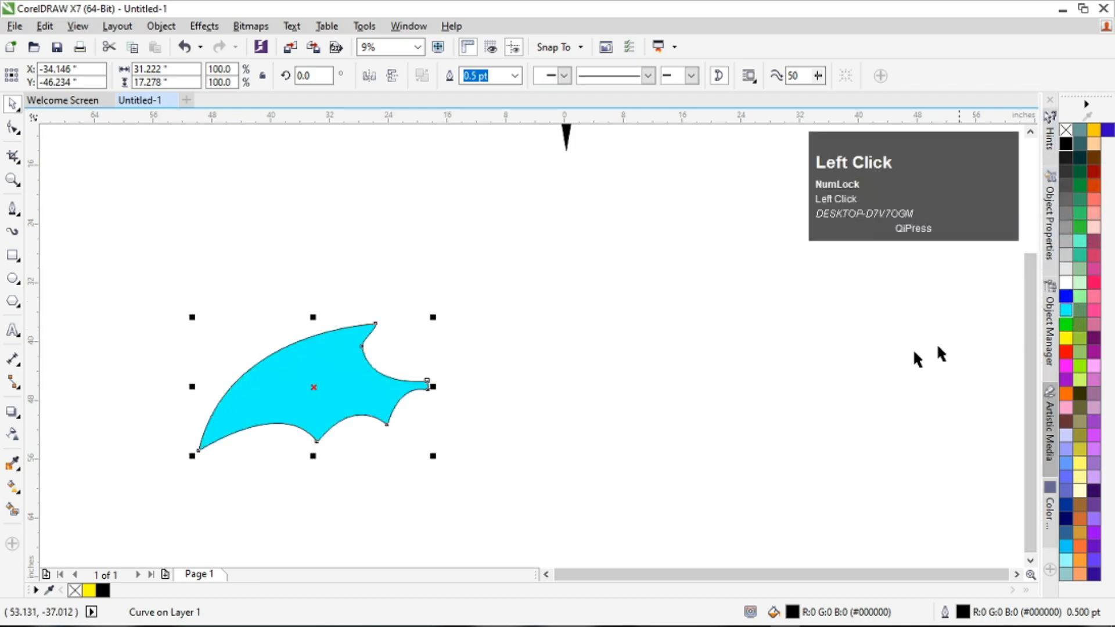
left_click(696, 388)
left_click(338, 393)
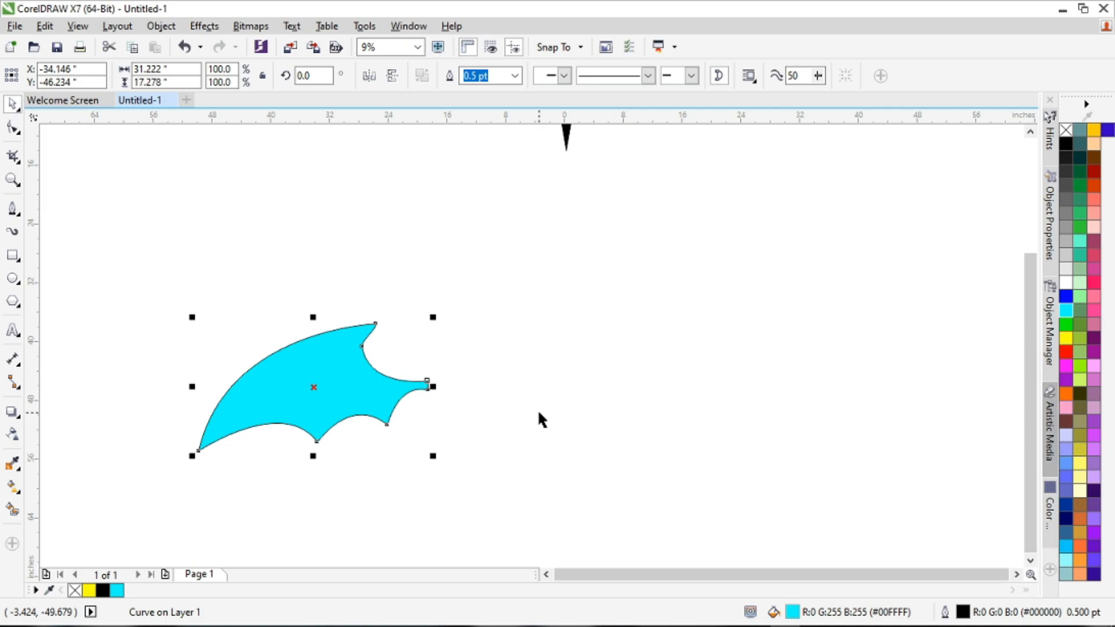
left_click(13, 230)
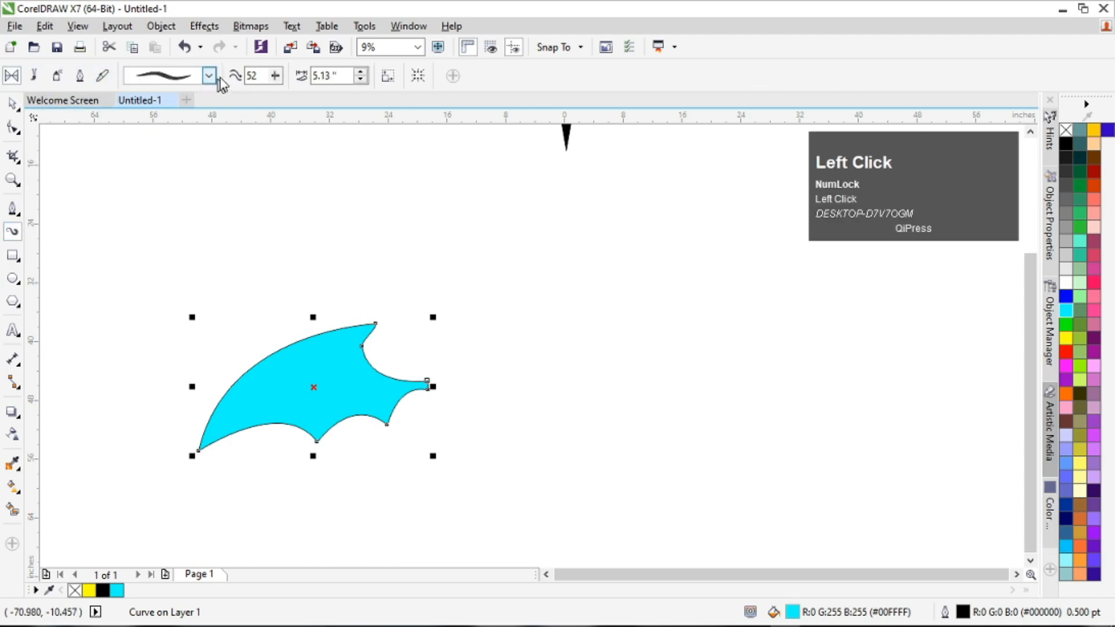
left_click(209, 75)
left_click(200, 210)
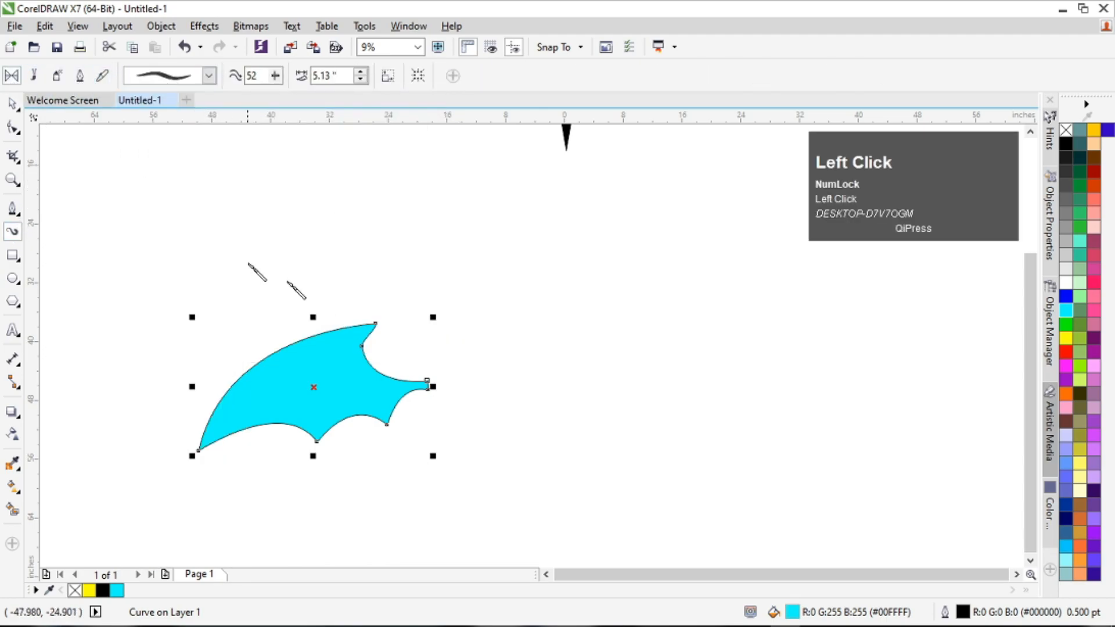
Move the cyan wing about 7 inches to the right and 2.4 inches up.
left_click(13, 103)
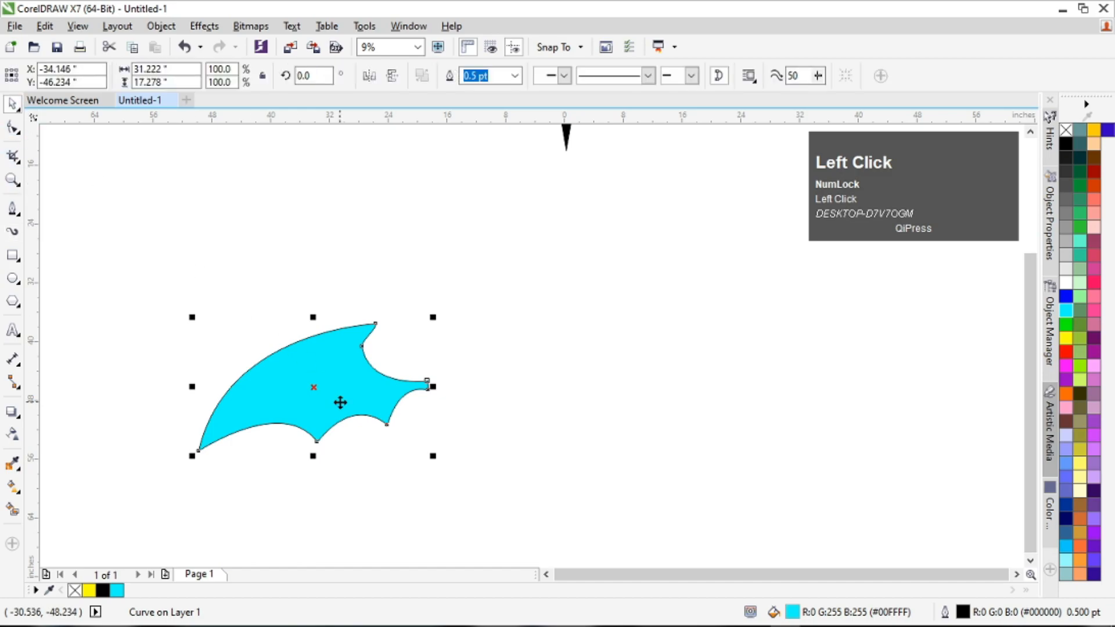
left_click_drag(350, 396, 416, 366)
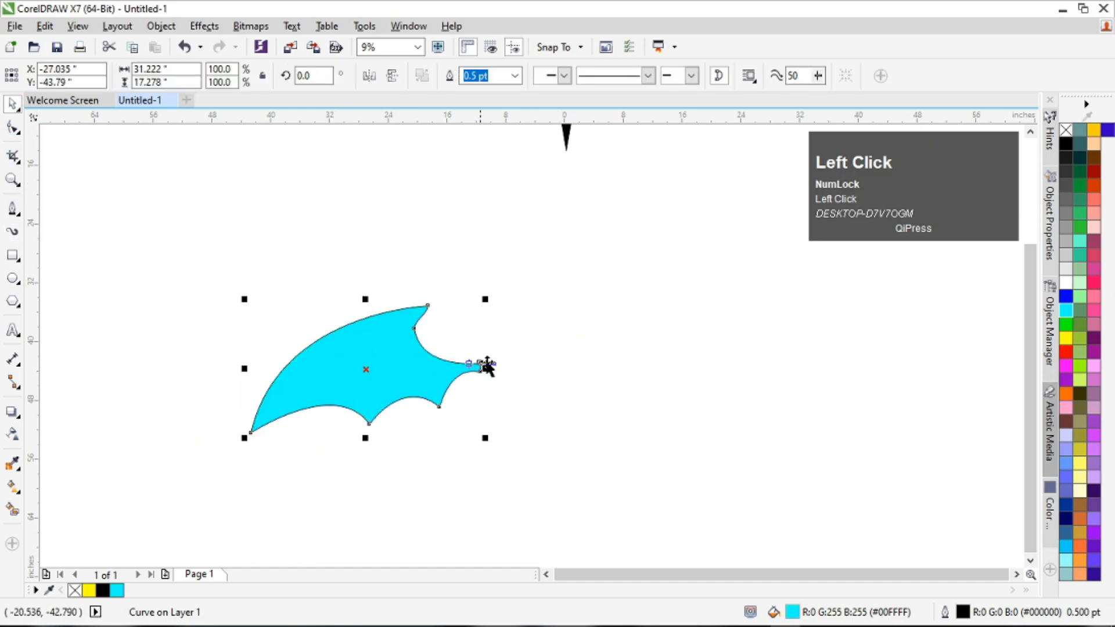
Draw a preset Artistic Media stroke 5.13 inches wide along the cyan wing's upper curved edge.
left_click(149, 273)
left_click(12, 231)
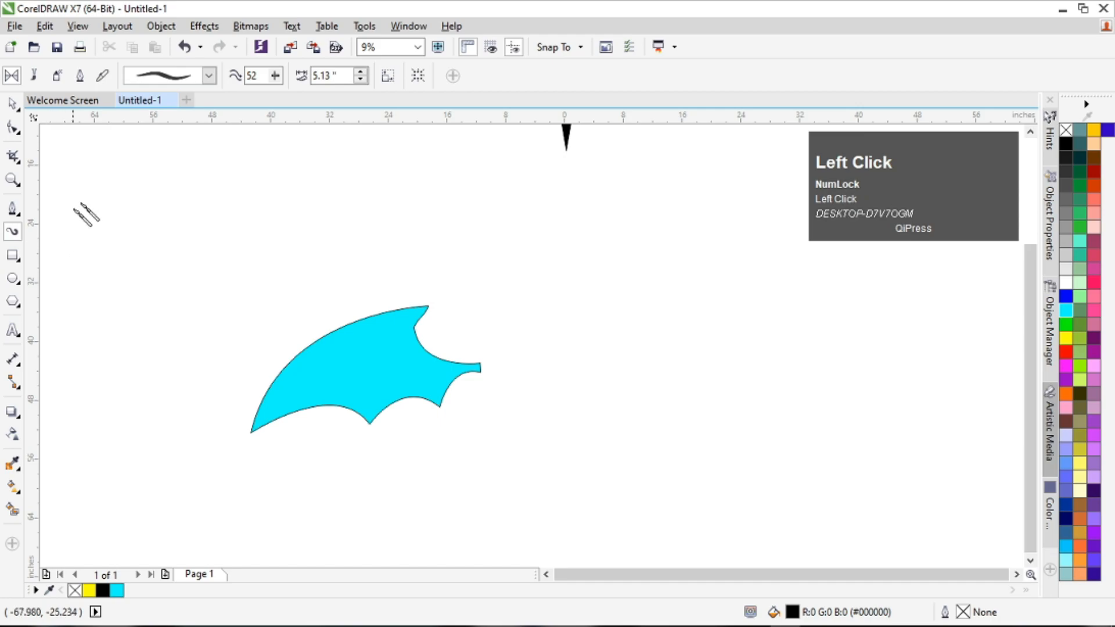
scroll(290, 413, "up", 2)
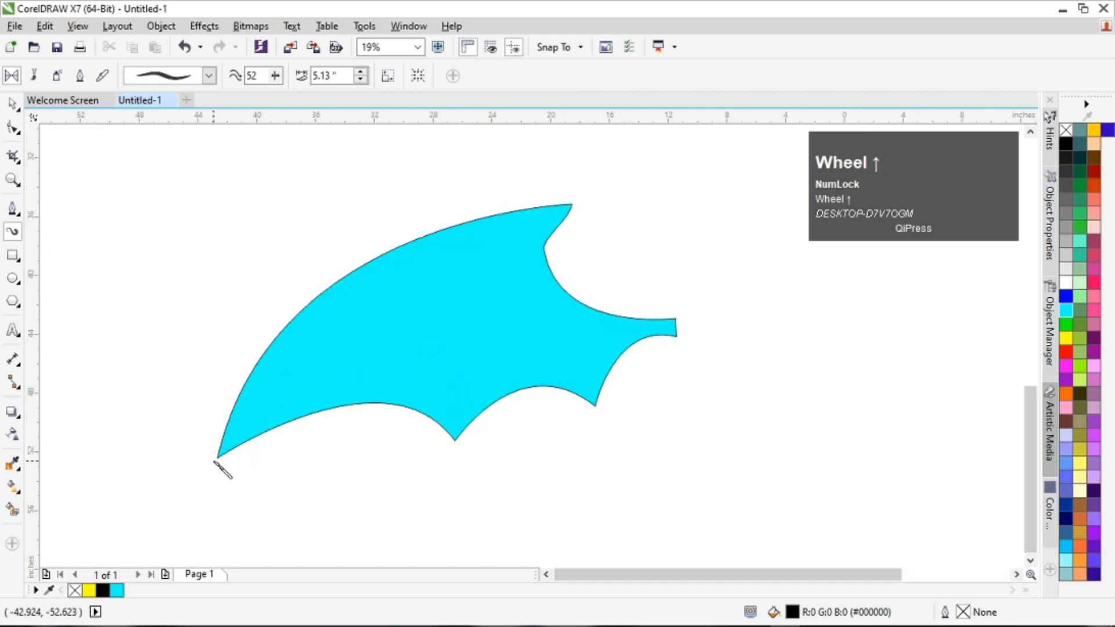
mouse_move(217, 455)
left_mouse_down()
mouse_move(248, 375)
mouse_move(334, 291)
mouse_move(430, 238)
mouse_move(556, 207)
left_mouse_up()
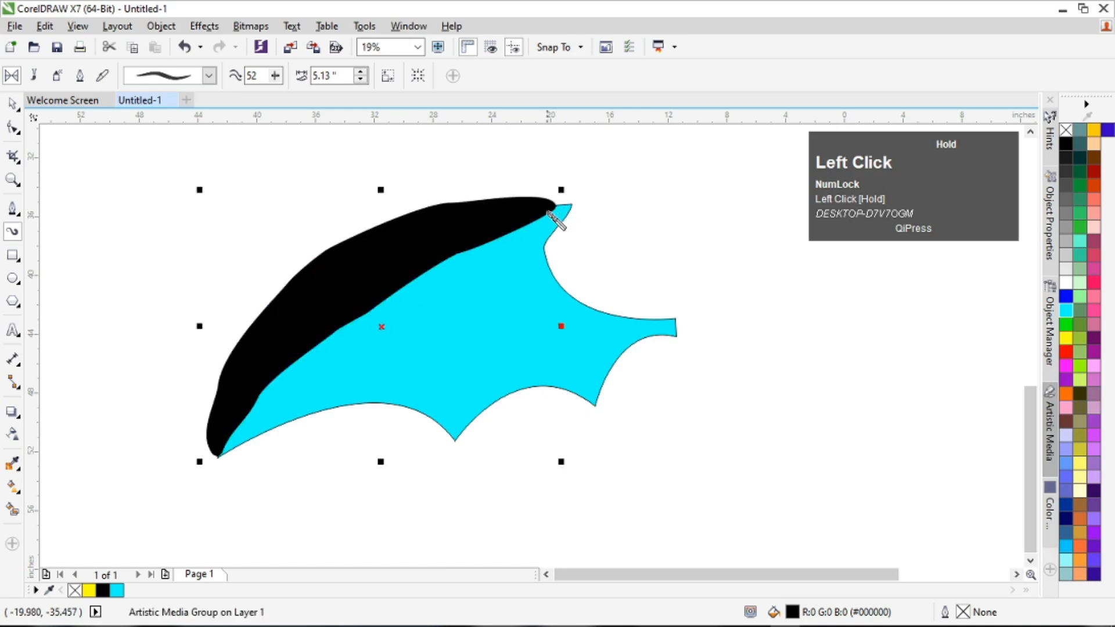
Reduce the Artistic Media stroke's width to 1.92 inches.
left_click(360, 79)
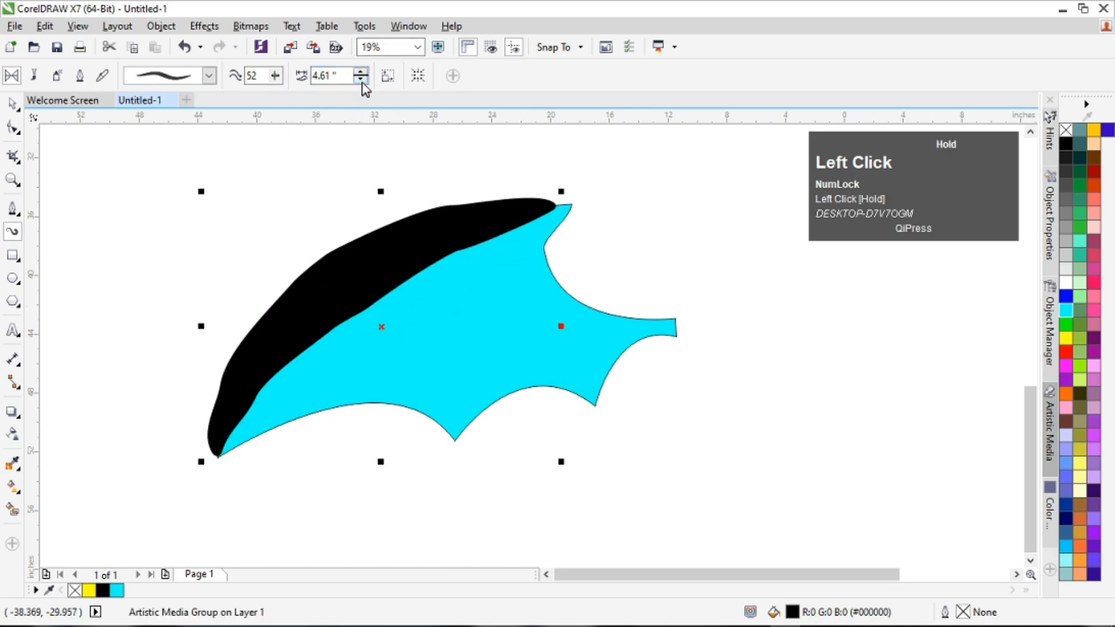
left_click(361, 79)
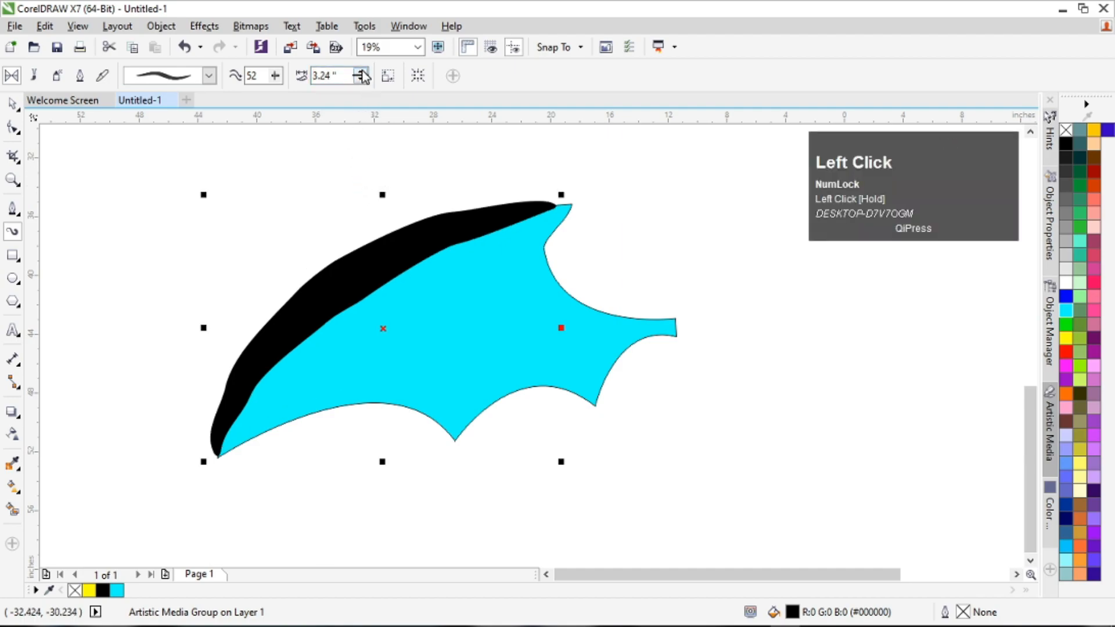
left_click(361, 79)
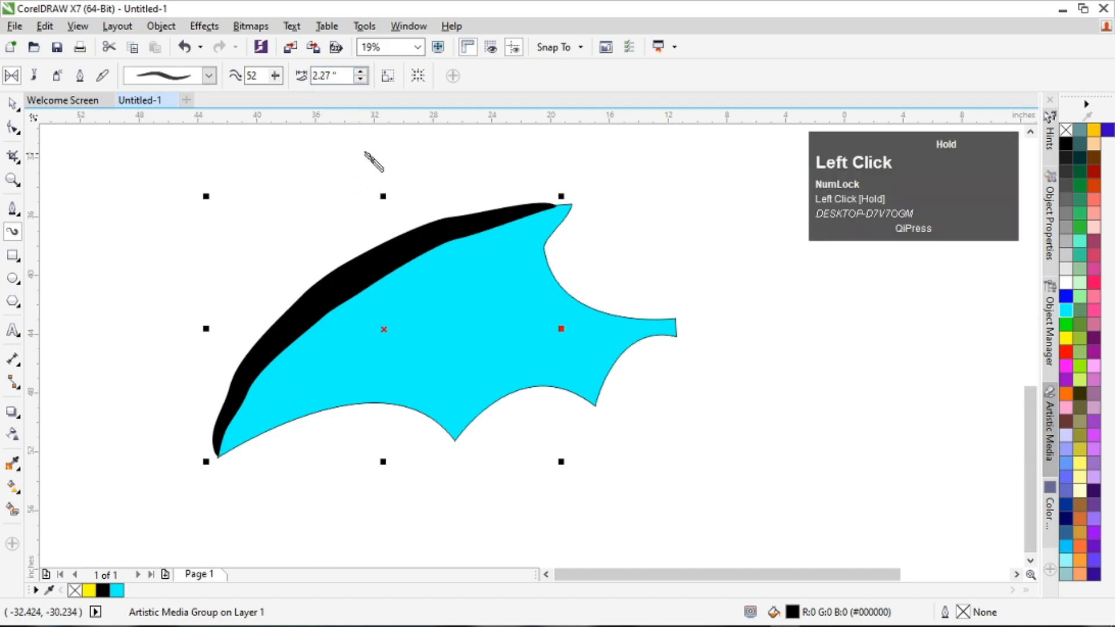
left_click(360, 74)
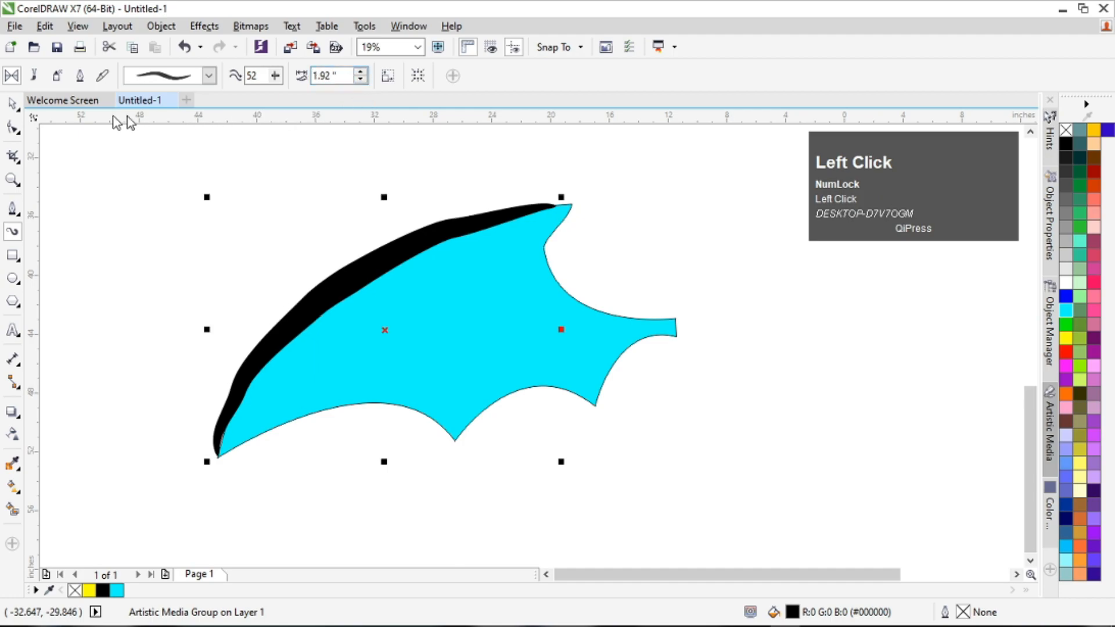
Show the Artistic Media stroke's nodes, then remove the stroke from the wing's upper edge.
left_click(13, 127)
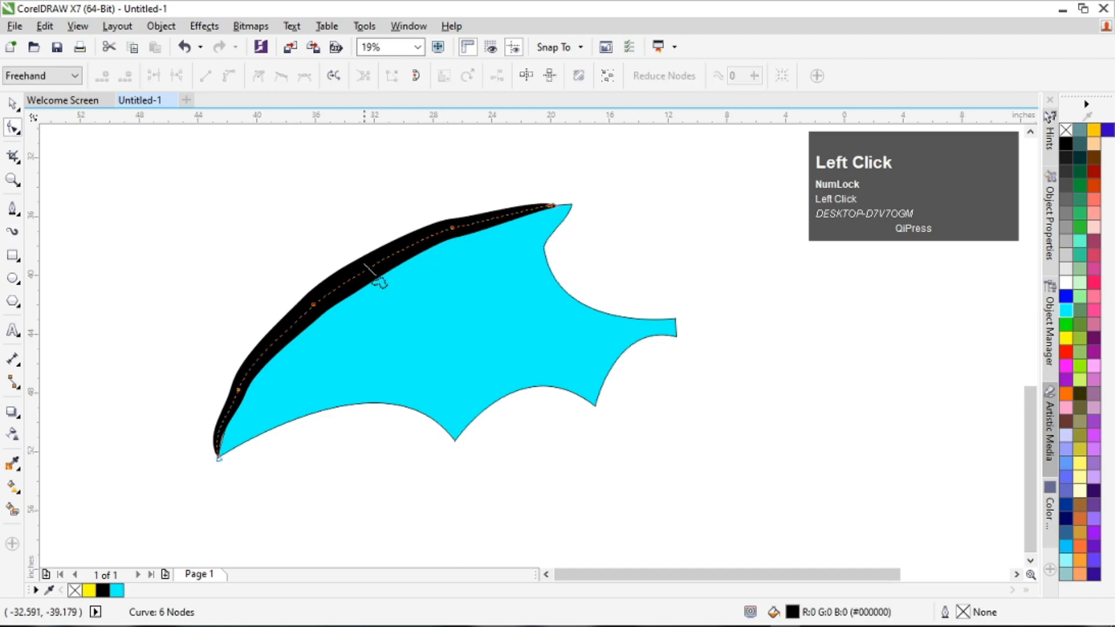
left_click(13, 104)
left_click(331, 229)
mouse_move(385, 262)
left_mouse_down()
mouse_move(274, 243)
mouse_move(323, 257)
left_mouse_up()
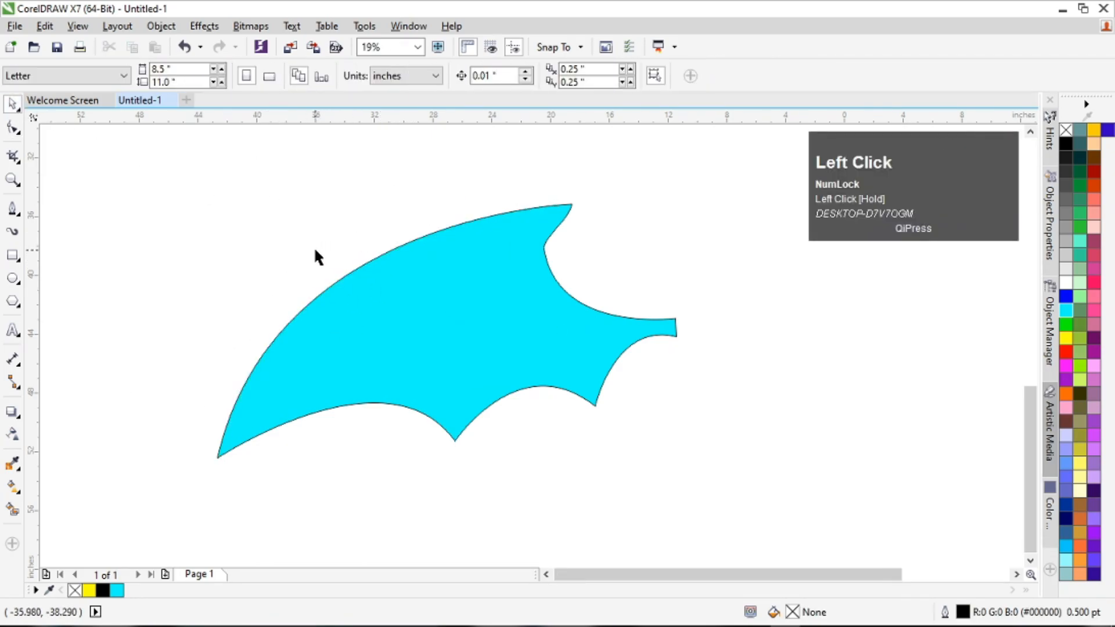
Draw a rectangle about 24.3 by 21.2 inches beside the cyan wing.
left_click(14, 264)
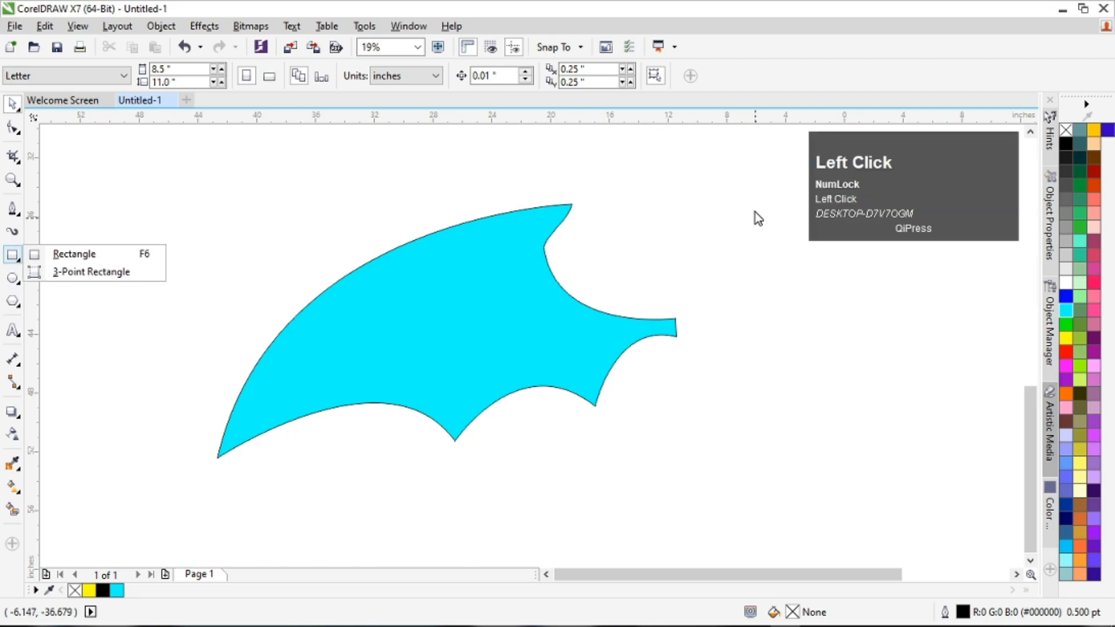
left_click(236, 251)
scroll(537, 268, "down", 2)
left_click_drag(579, 245, 759, 401)
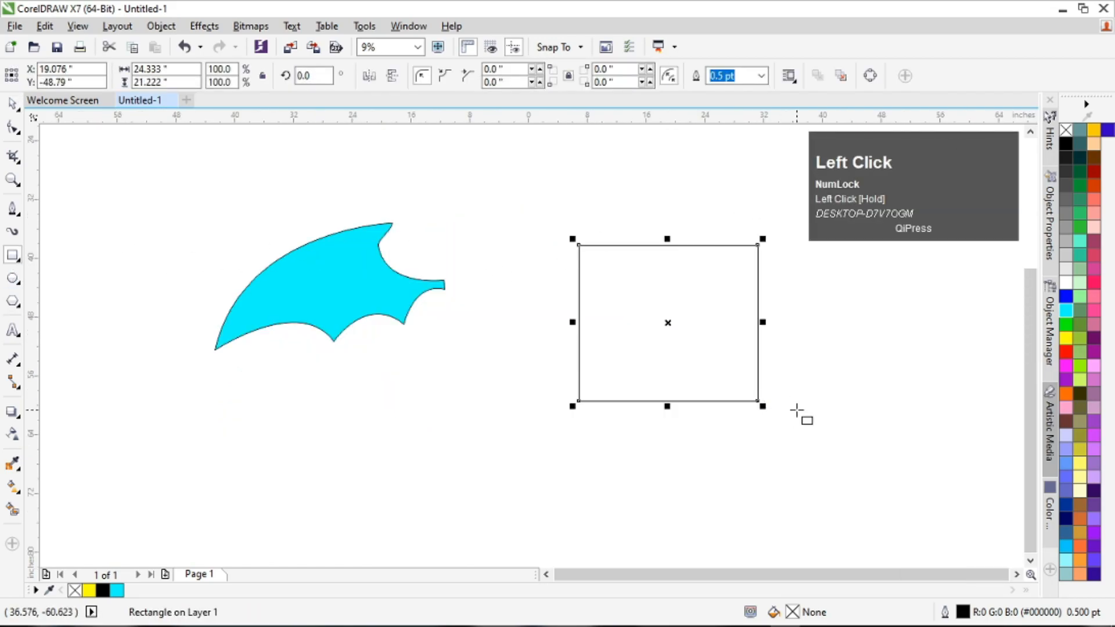
Apply a preset Artistic Media stroke 1.92 inches wide to the rectangle's outline.
left_click(14, 232)
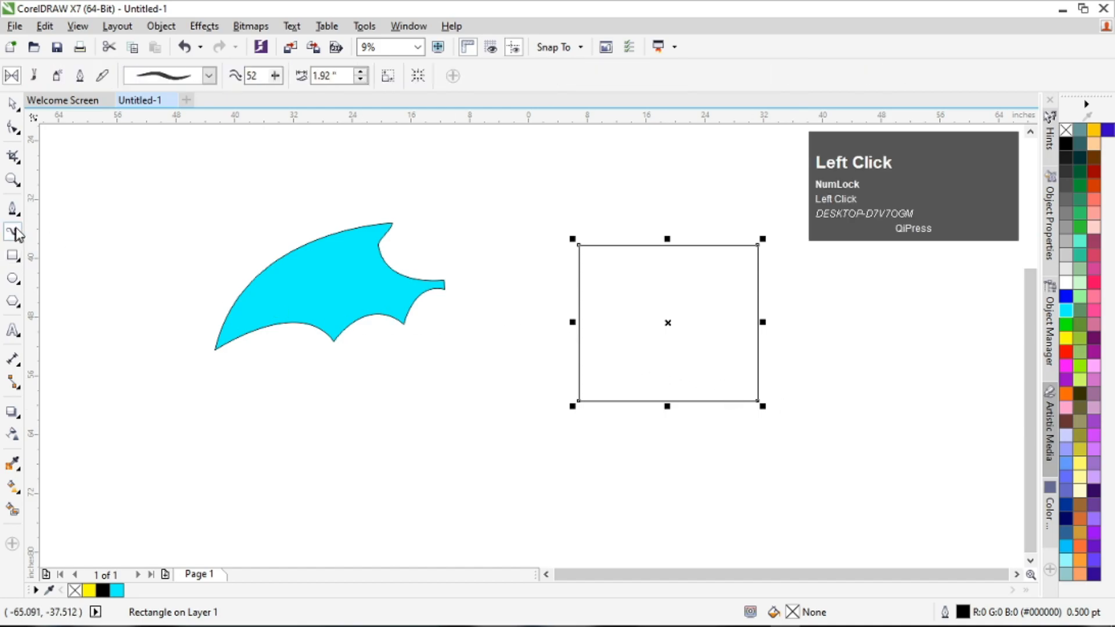
left_click(208, 76)
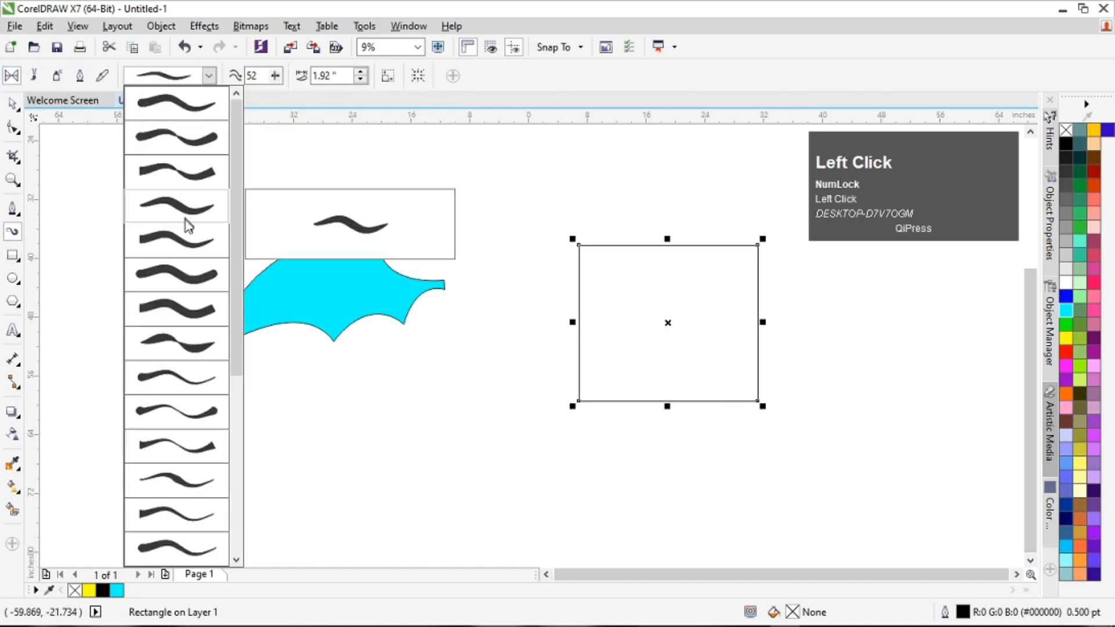
left_click(189, 219)
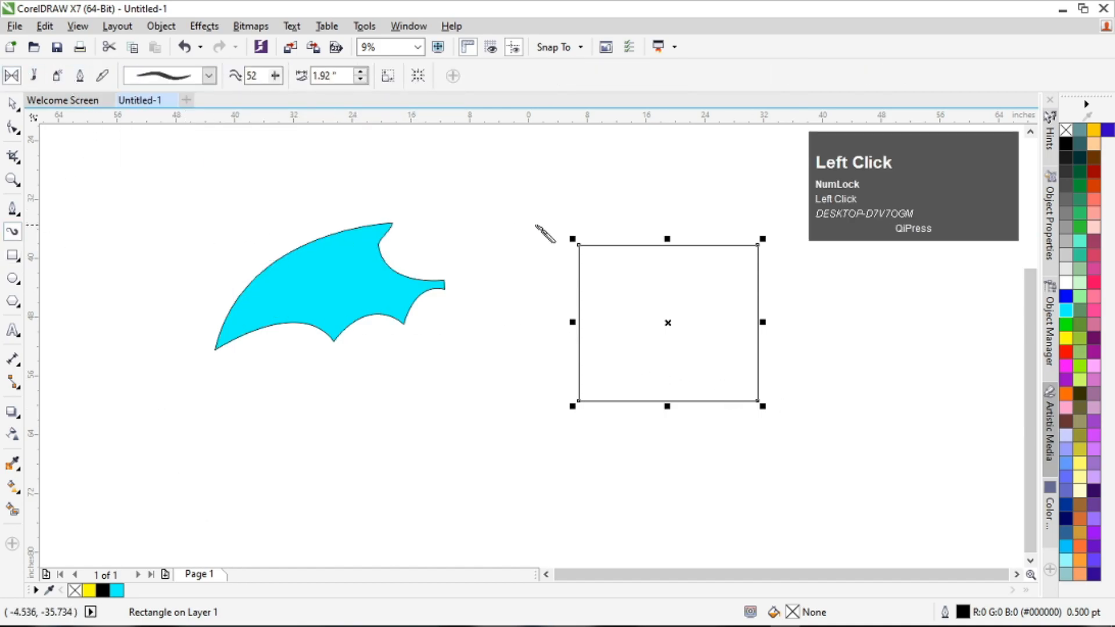
left_click(12, 106)
left_click(318, 265)
left_click(607, 277)
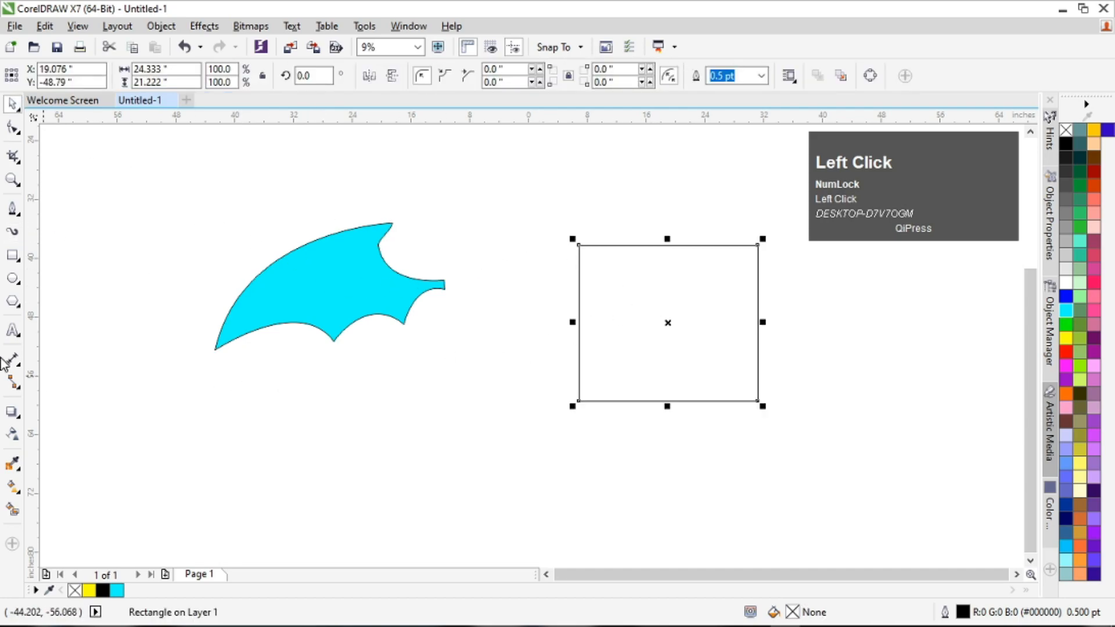
left_click(13, 233)
left_click(209, 75)
left_click(192, 184)
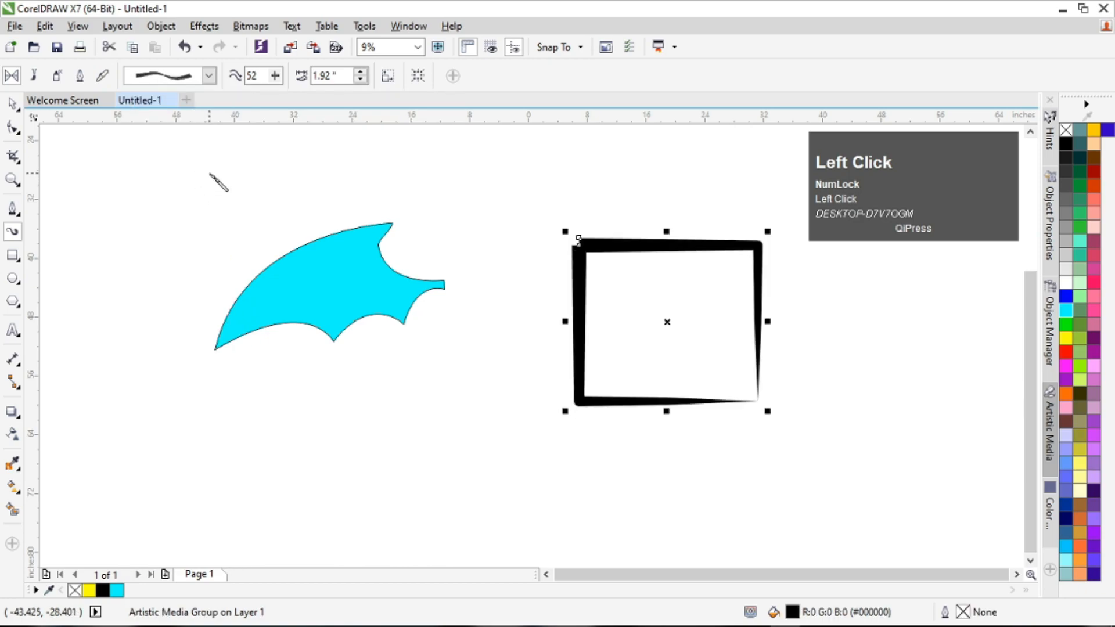
Try to apply a preset Artistic Media stroke to the cyan wing's outline.
left_click(333, 287)
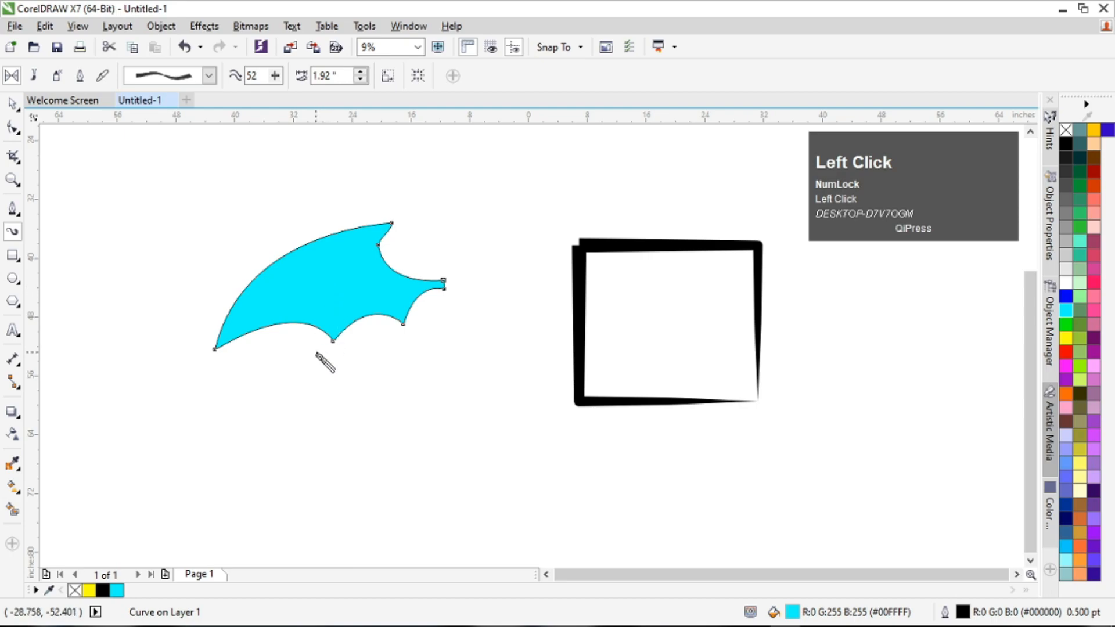
left_click(13, 105)
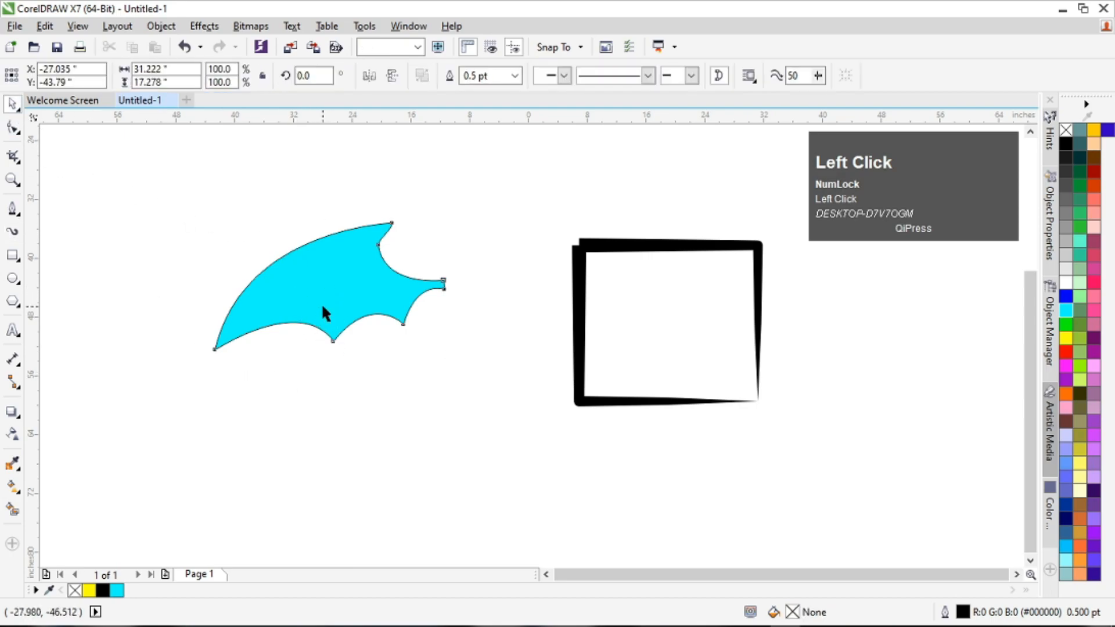
left_click(14, 232)
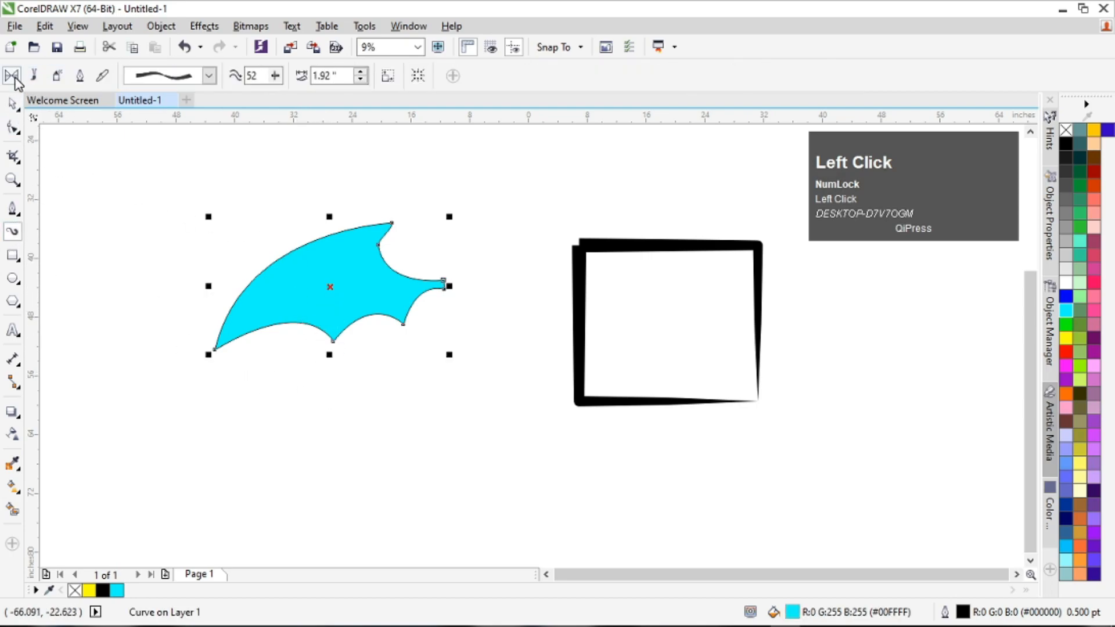
left_click(208, 76)
left_click(204, 162)
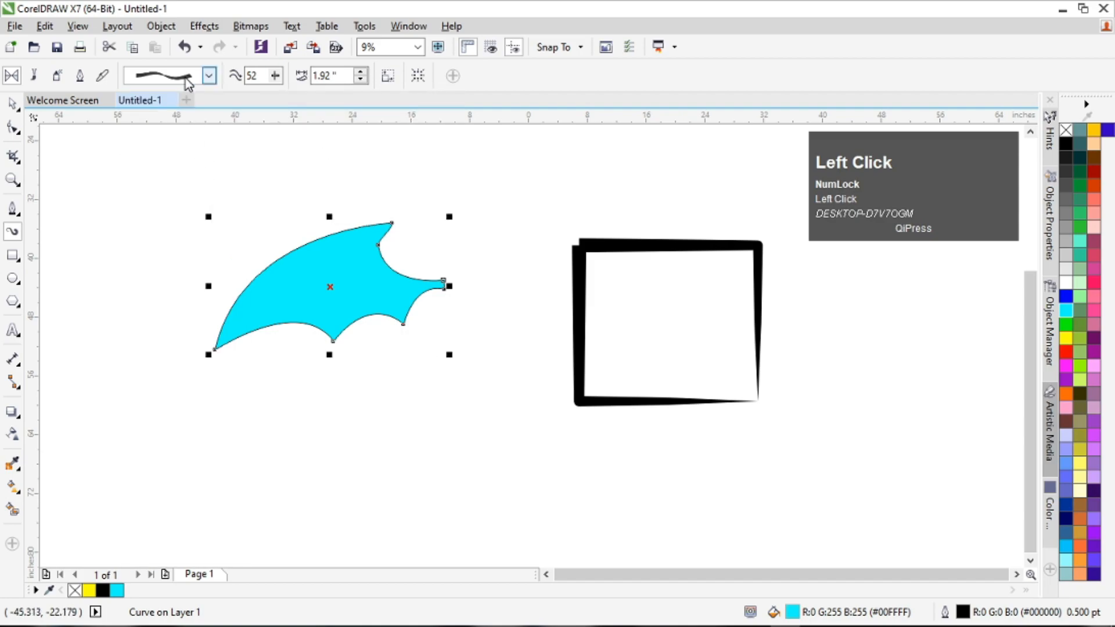
left_click(208, 75)
left_click(184, 181)
Reselect the cyan wing and retry a preset Artistic Media stroke on its outline.
left_click(12, 104)
left_click(340, 346)
left_click(336, 325)
left_click(14, 233)
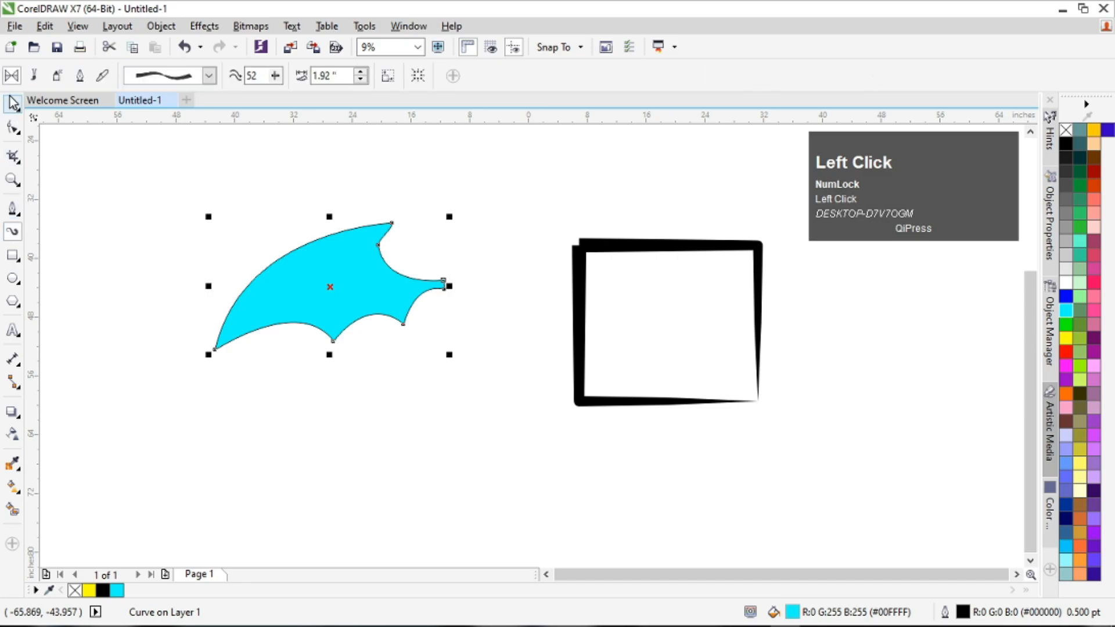
left_click(207, 75)
left_click(154, 172)
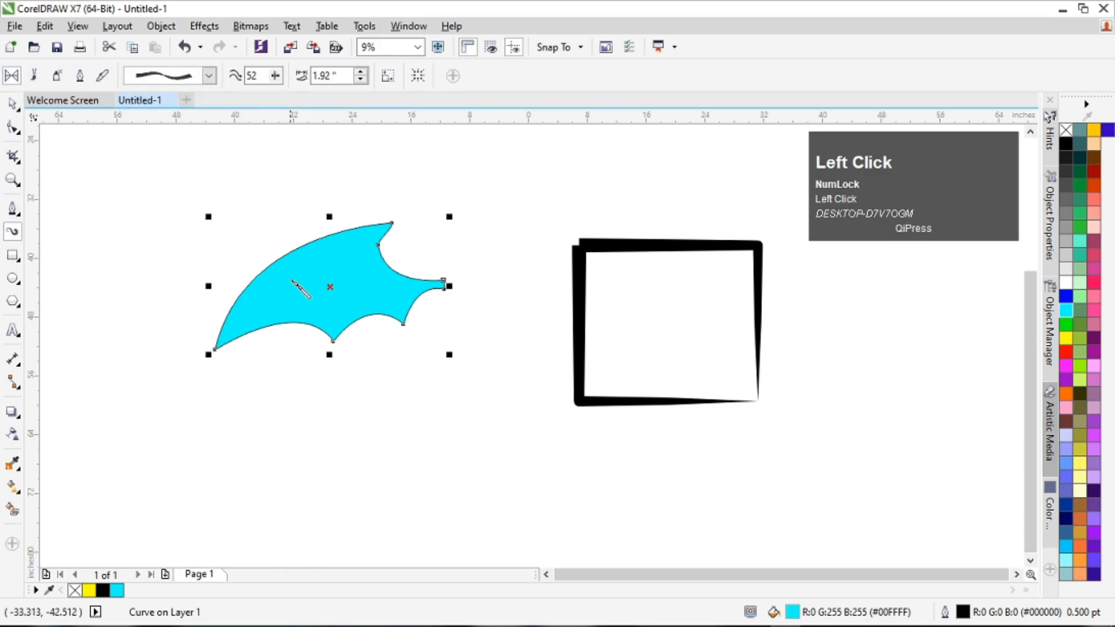
Try a freehand stroke over the wing, then undo it along with the stroked rectangle.
left_click_drag(294, 286, 179, 219)
key("ctrl+z")
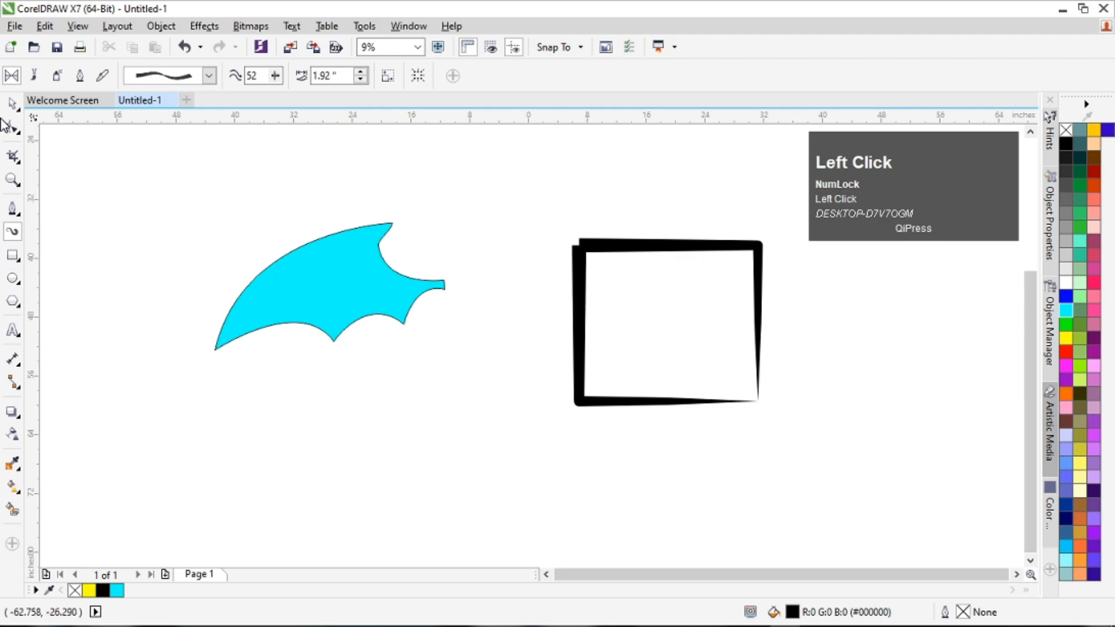
left_click(13, 103)
key("ctrl+z")
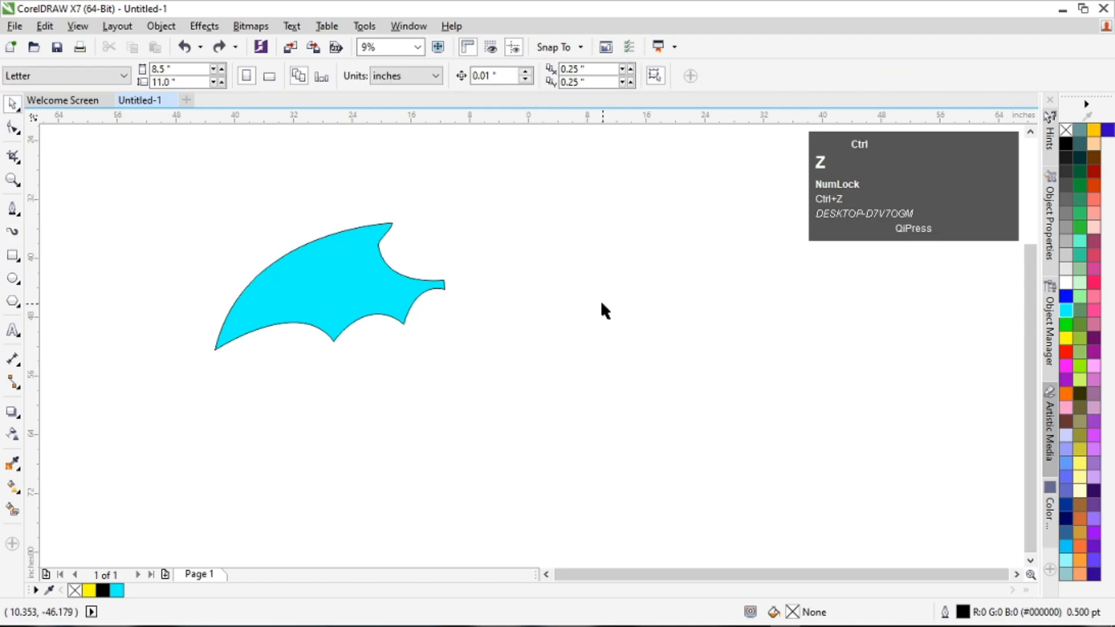
Draw a new rectangle about 30.8 by 22.6 inches beside the wing and select it.
left_click(12, 255)
left_click_drag(537, 228, 764, 394)
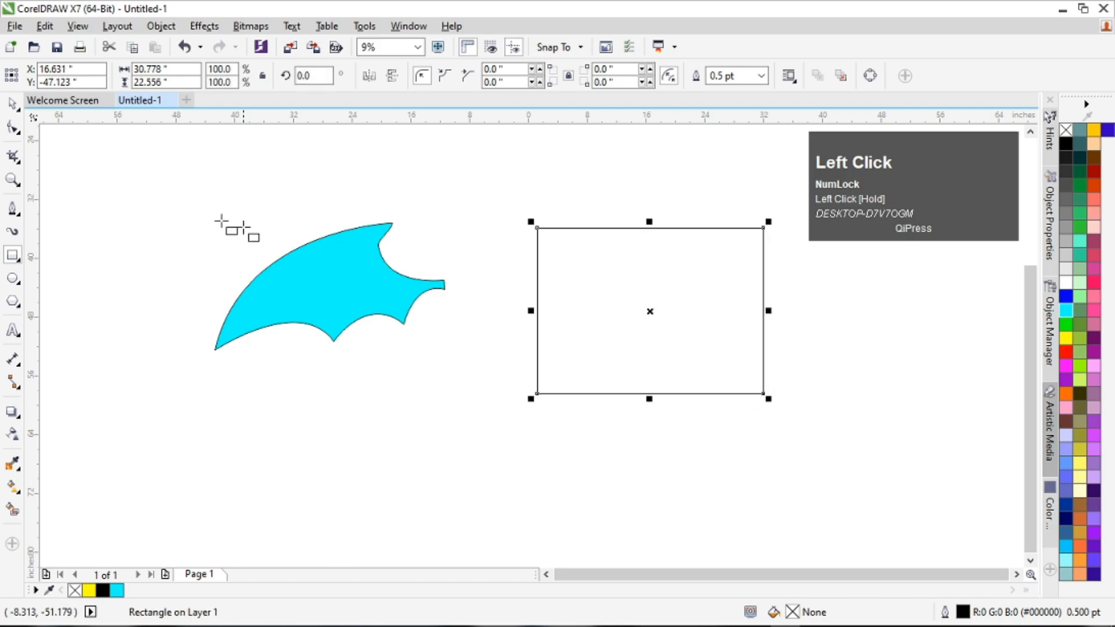
left_click(12, 103)
left_click(622, 312)
left_click(622, 313)
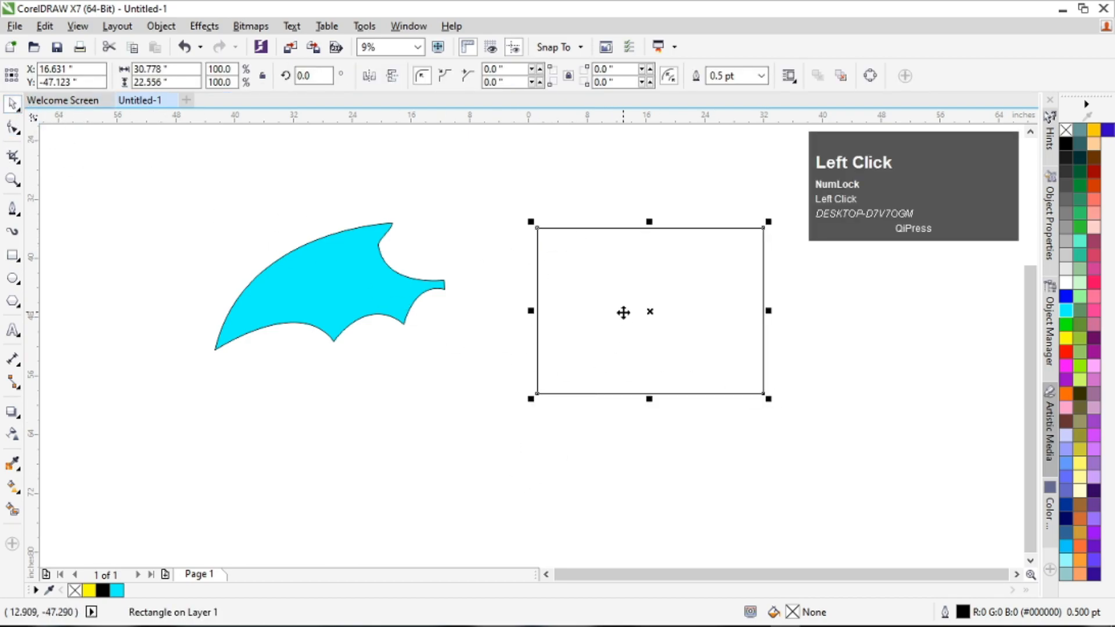
Apply a tapered preset Artistic Media stroke 1.92 inches wide to the new rectangle's outline.
left_click(13, 231)
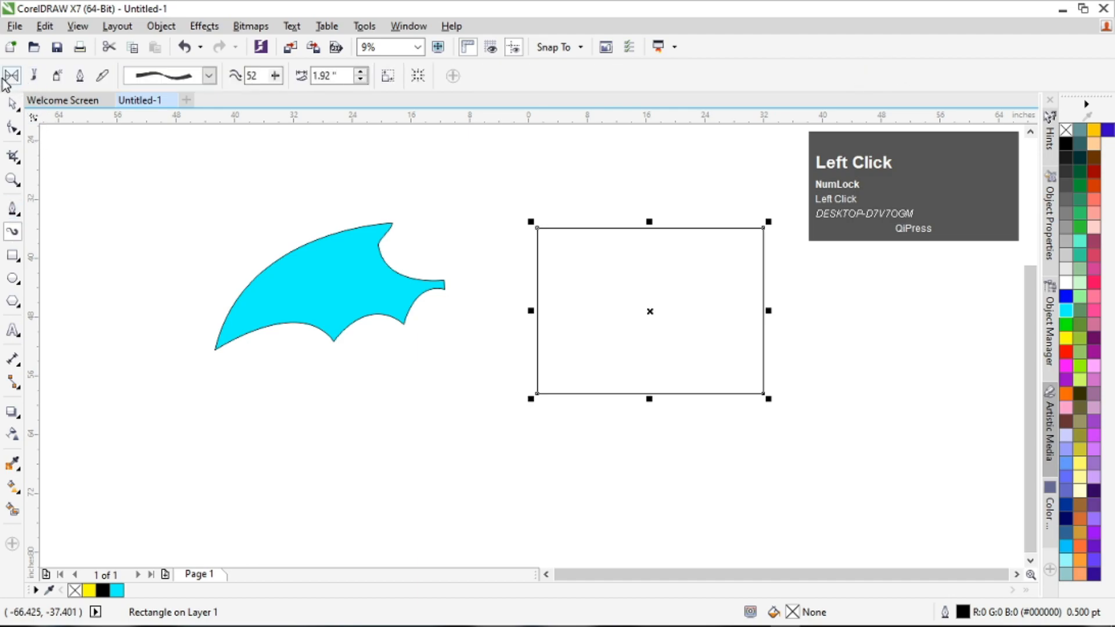
left_click(210, 75)
left_click(206, 162)
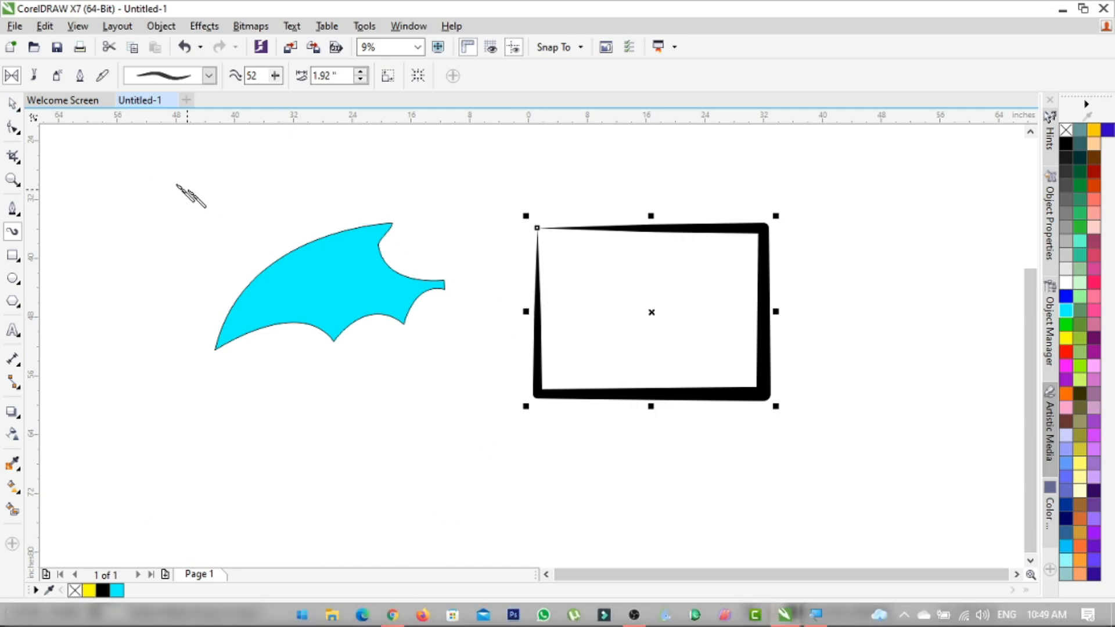
Select the cyan wing and the stroked rectangle together and delete both.
left_click(11, 106)
left_click_drag(199, 152, 823, 517)
key("Delete")
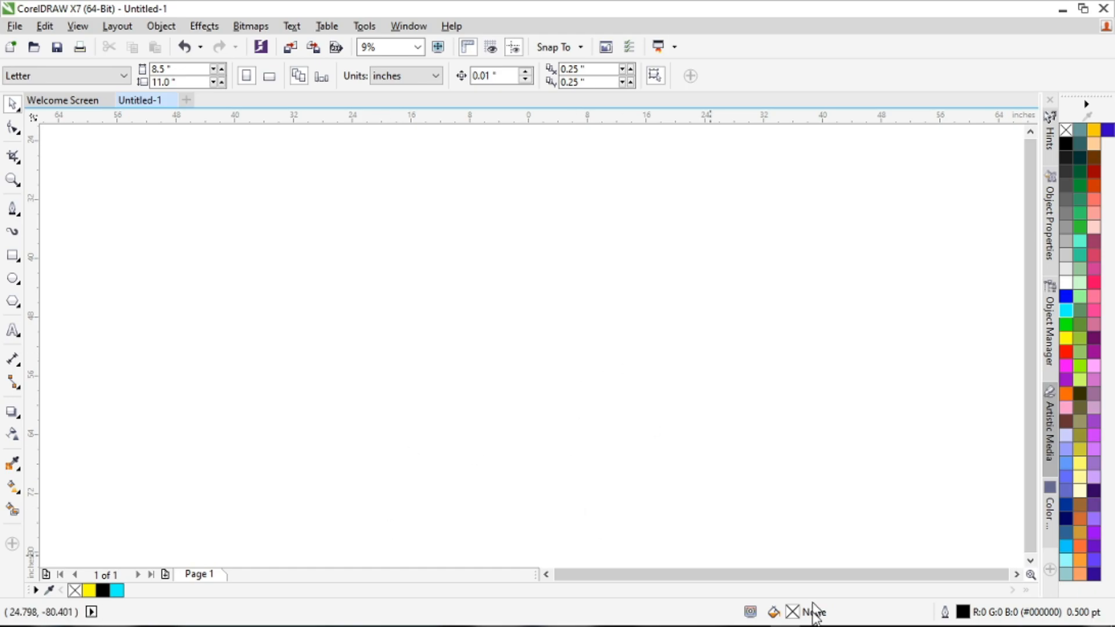
mouse_move(814, 623)
left_click(662, 616)
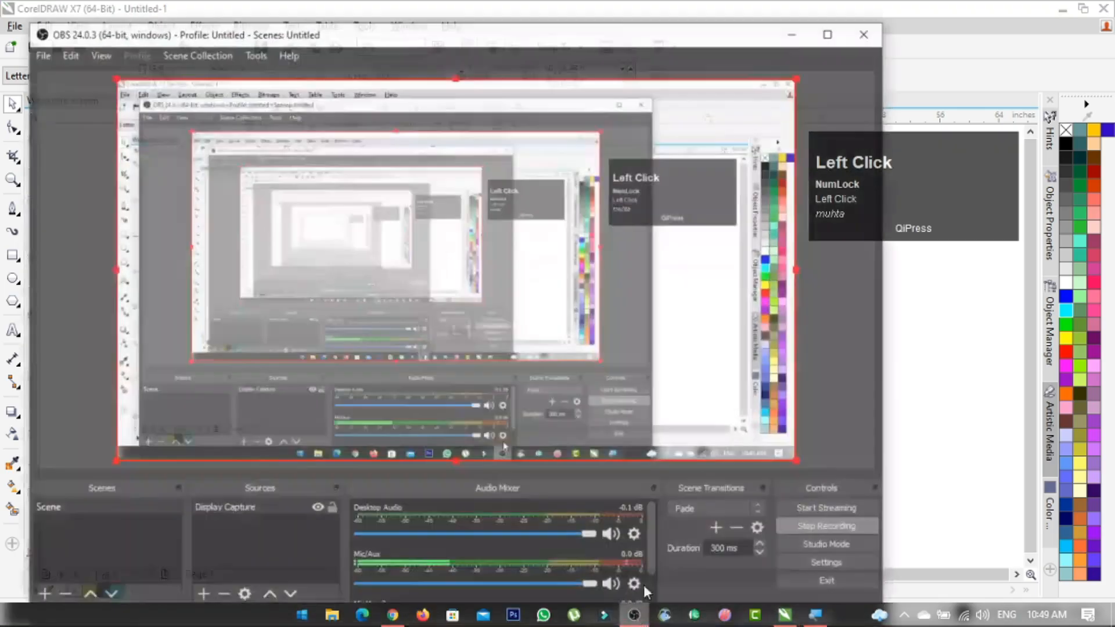